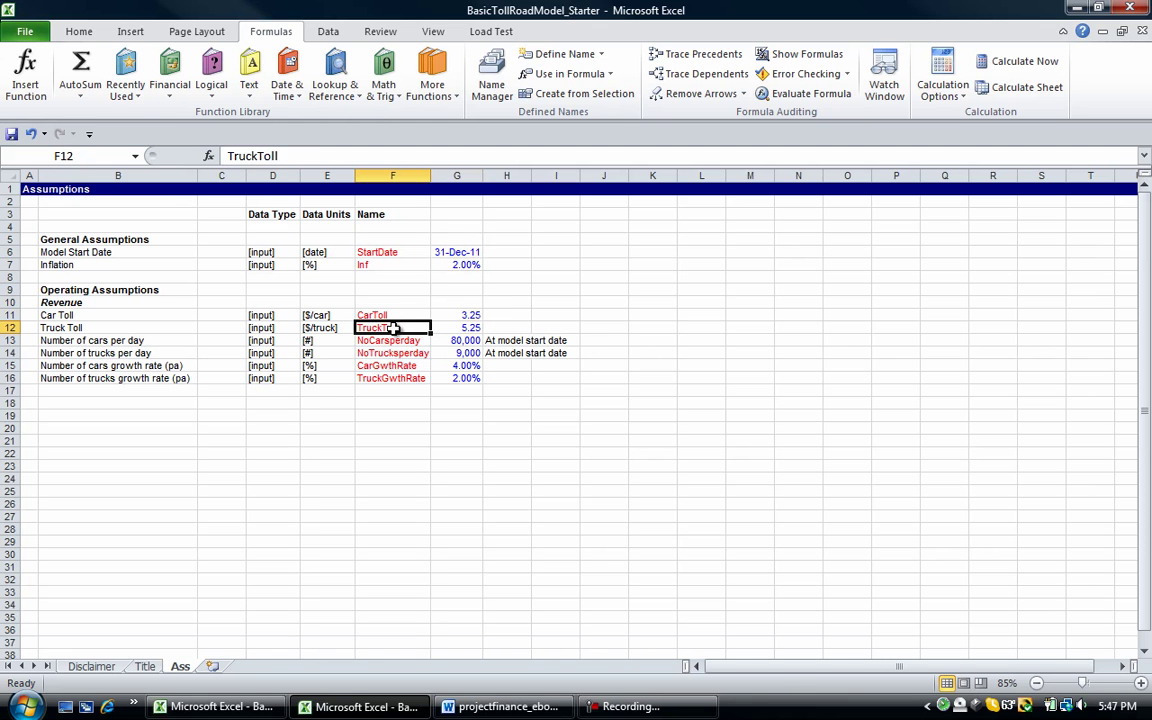
Create defined names for G12:G16 from the F12:F16 labels, using the left column only.
{"action": "left_click_drag", "start_coordinate": [378, 328], "coordinate": [452, 381]}
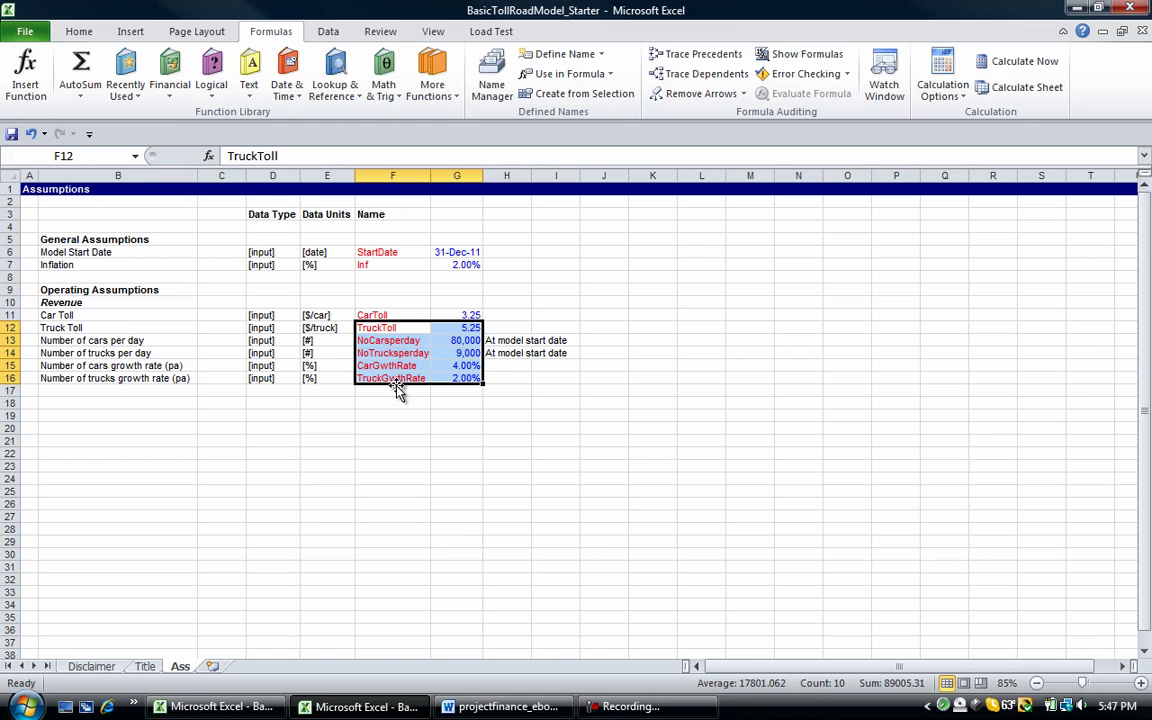
{"action": "left_click", "coordinate": [574, 96]}
{"action": "left_click", "coordinate": [246, 220]}
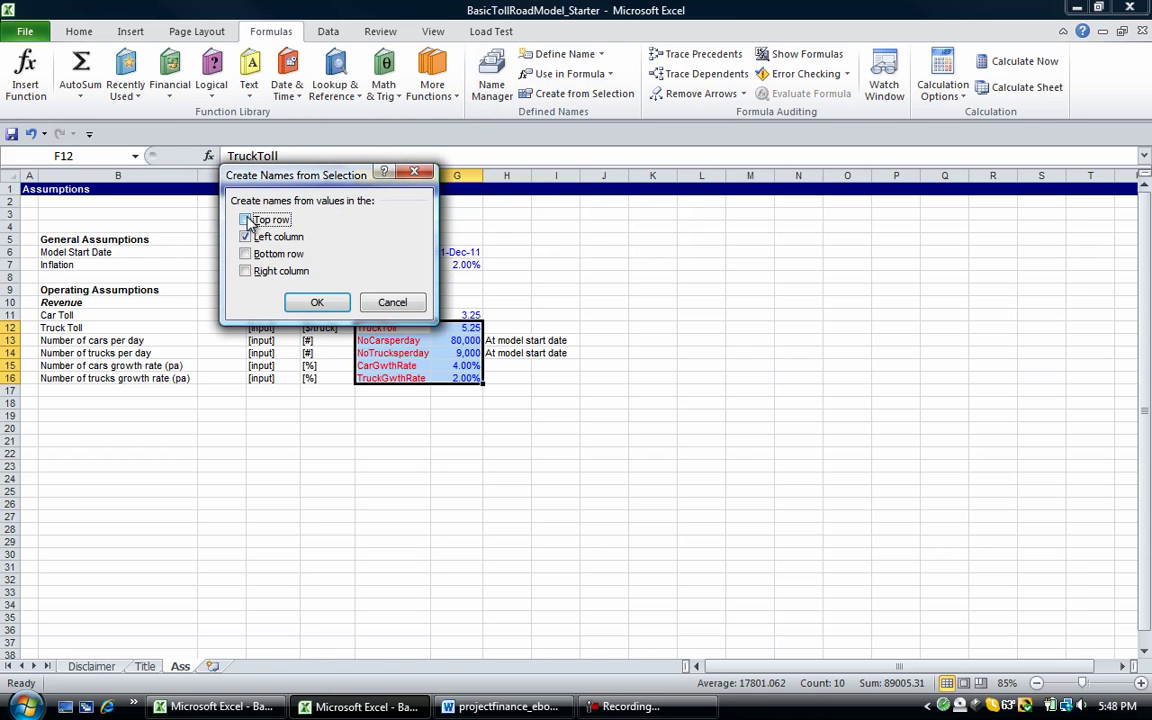
{"action": "left_click", "coordinate": [318, 302]}
Step through the input values to verify their new names, such as TruckToll and TruckGwthRate.
{"action": "left_click", "coordinate": [456, 328]}
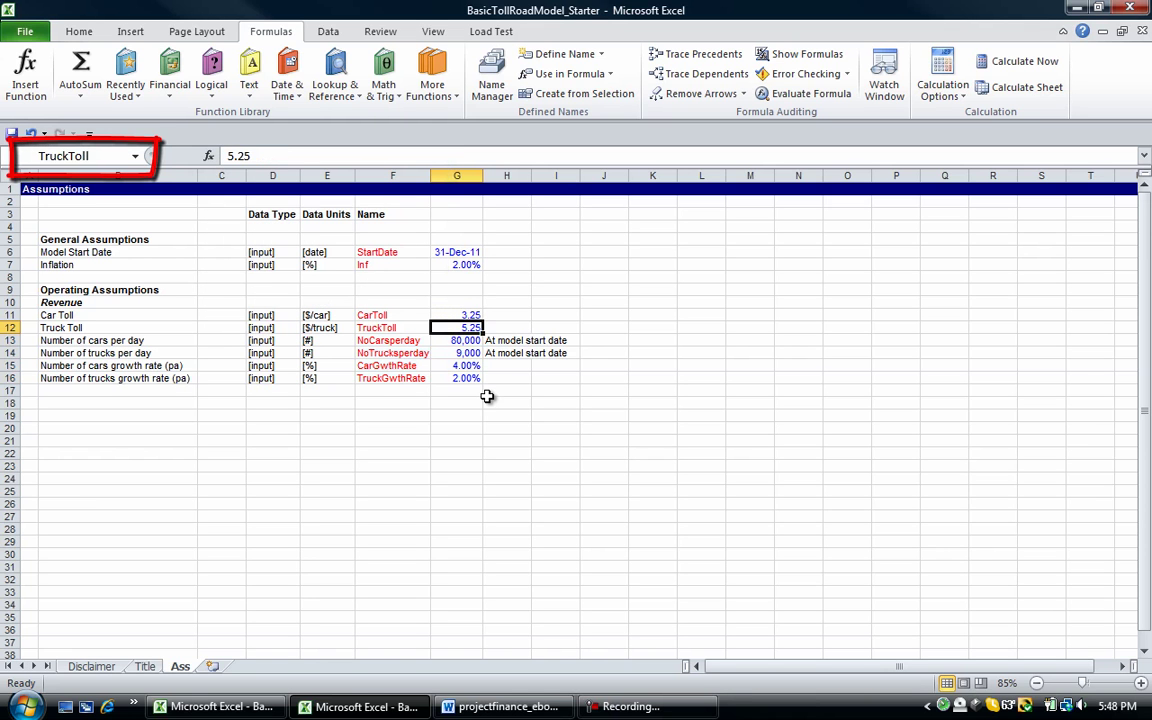
{"action": "key", "text": "Down"}
{"action": "key", "text": "Down"}
{"action": "key", "text": "Down"}
{"action": "key", "text": "Down"}
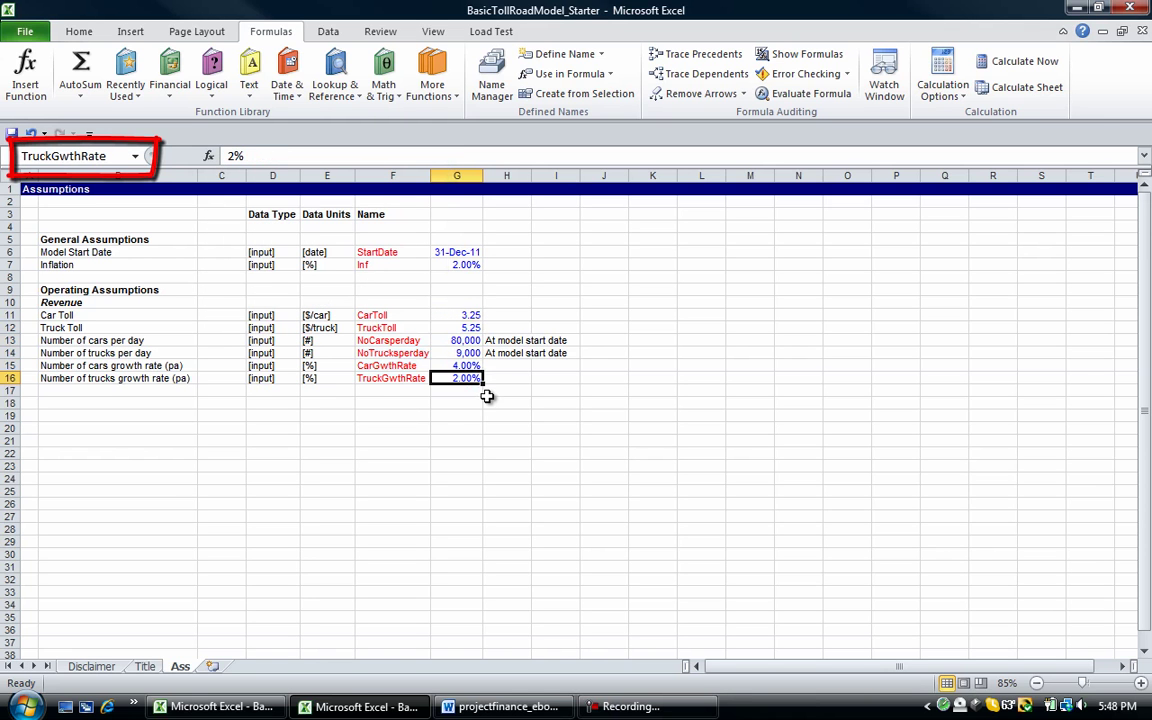
{"action": "key", "text": "Down"}
{"action": "key", "text": "Up"}
{"action": "key", "text": "Up"}
{"action": "key", "text": "Up"}
{"action": "key", "text": "Up"}
{"action": "key", "text": "Left"}
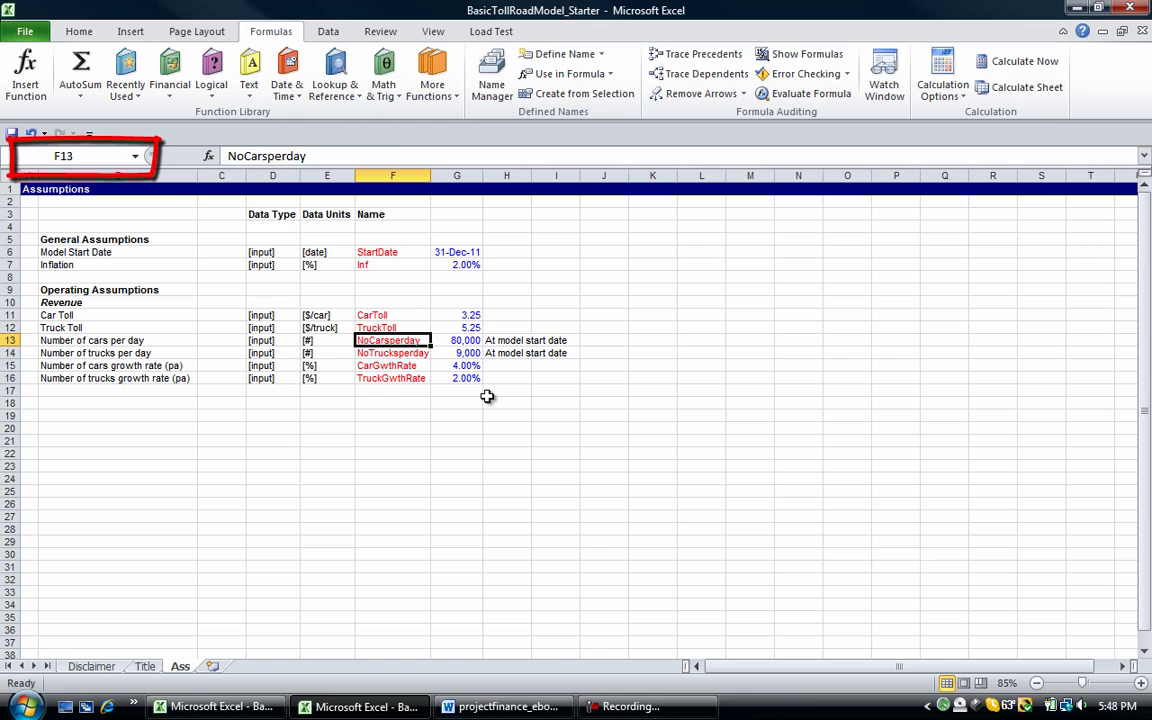
{"action": "key", "text": "Right"}
{"action": "key", "text": "Down"}
{"action": "key", "text": "Down"}
{"action": "key", "text": "Left"}
{"action": "key", "text": "Left"}
{"action": "key", "text": "Left"}
{"action": "key", "text": "Left"}
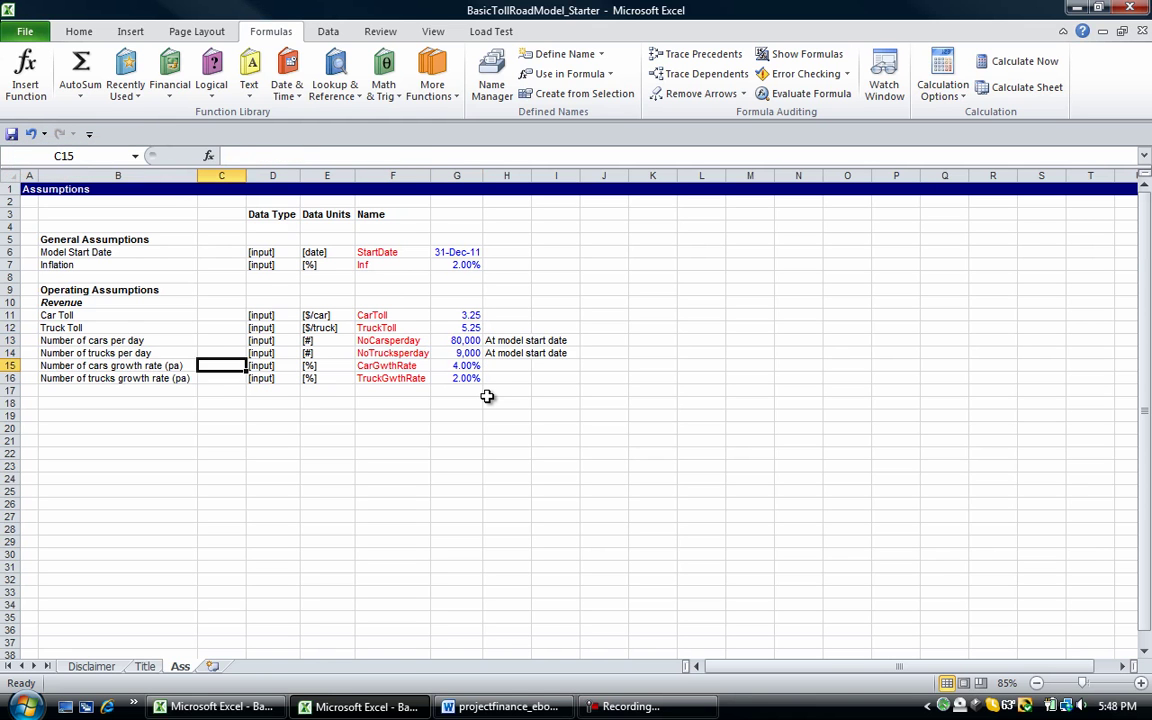
{"action": "key", "text": "Left"}
{"action": "key", "text": "Down"}
{"action": "key", "text": "Down"}
{"action": "key", "text": "Down"}
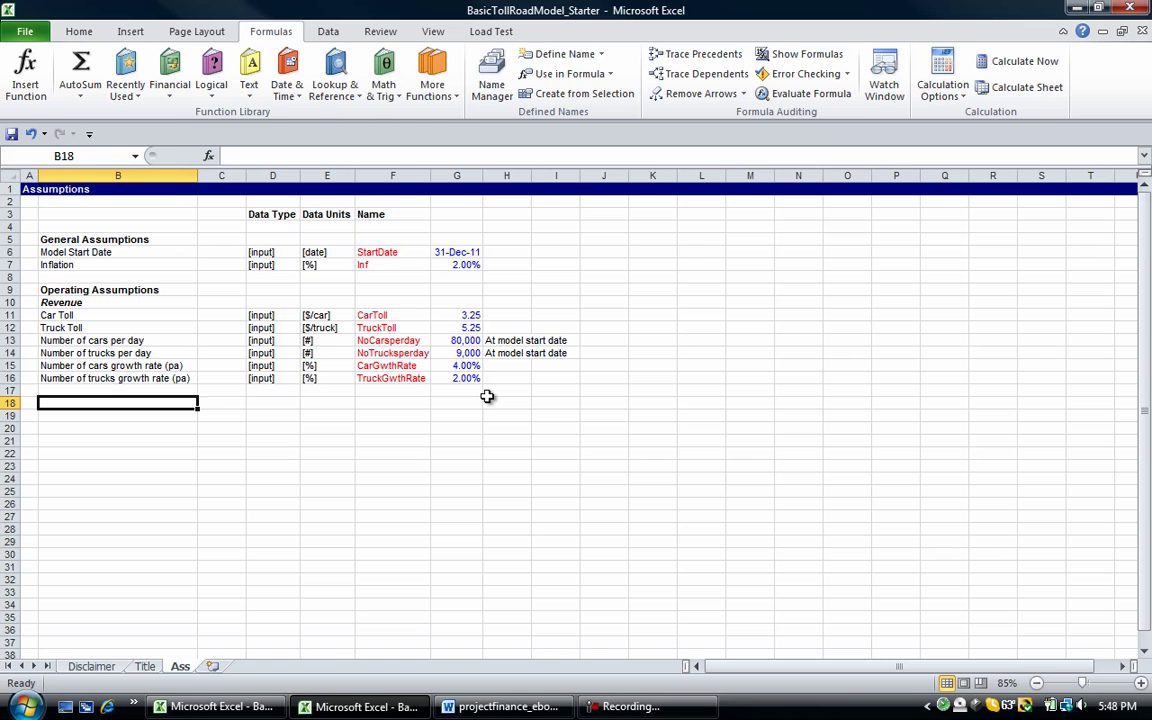
Enter the heading Expenses in B18 and make it bold italic.
{"action": "type", "text": "Expn"}
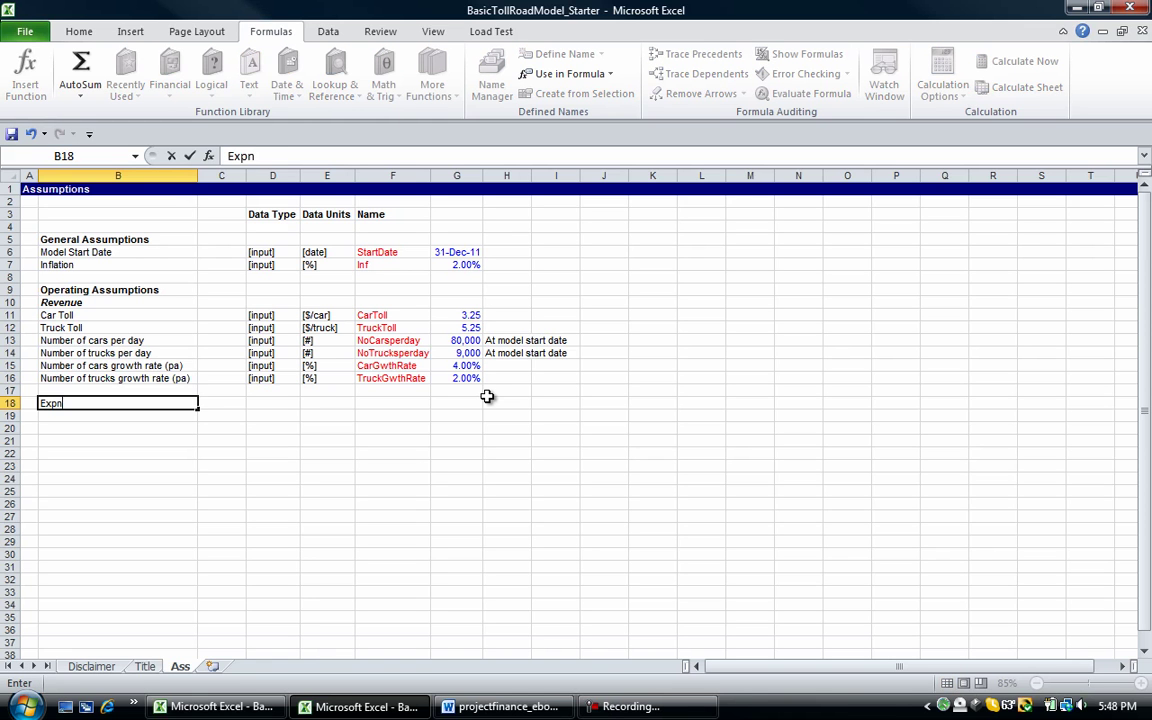
{"action": "key", "text": "BackSpace"}
{"action": "type", "text": "enses"}
{"action": "key", "text": "Return"}
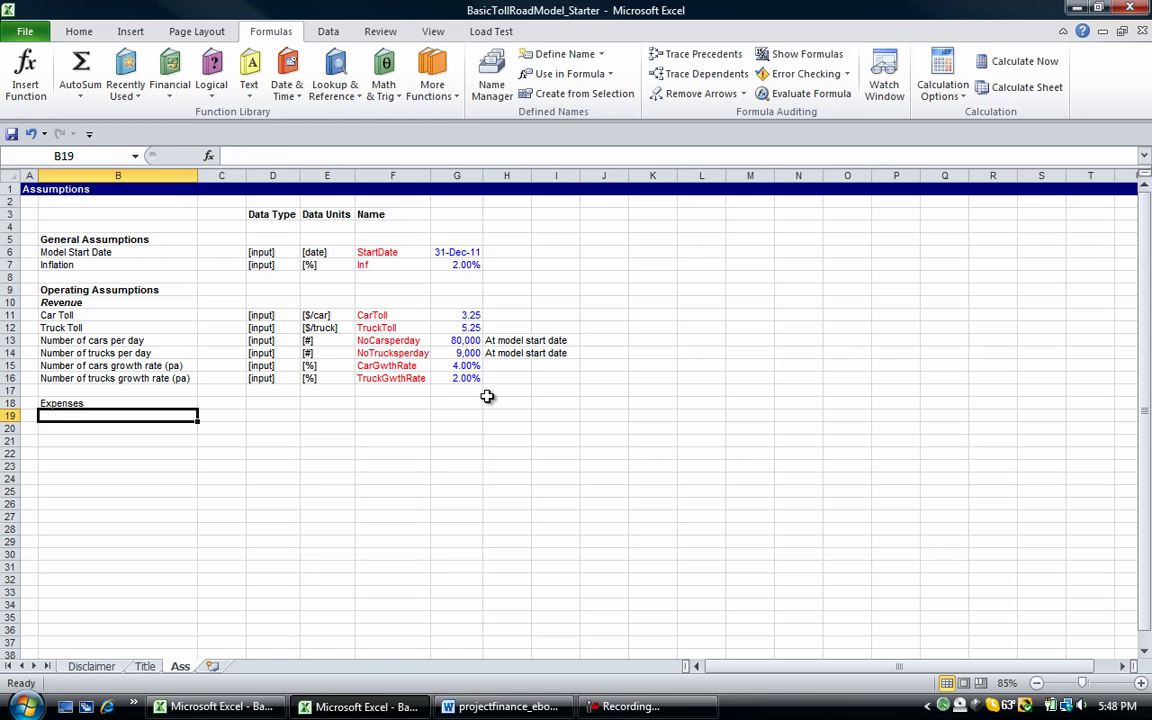
{"action": "key", "text": "Up"}
{"action": "key", "text": "ctrl+b"}
{"action": "key", "text": "ctrl+i"}
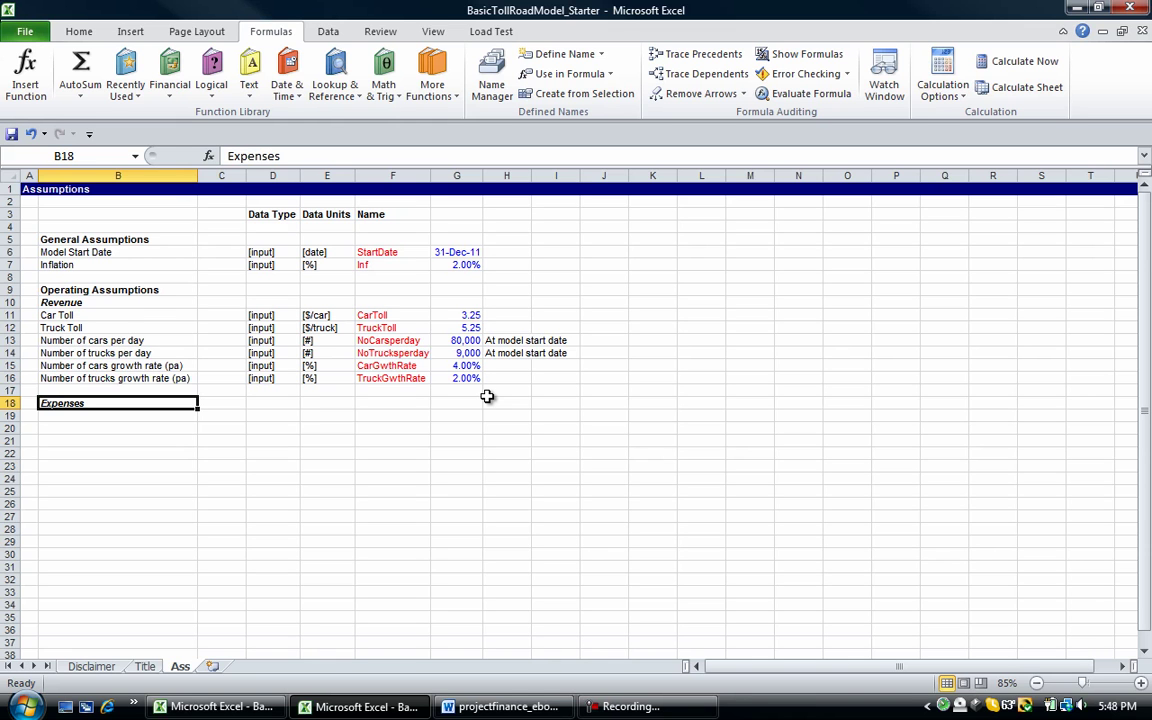
Try a yellow fill on blank cell B8, then undo it.
{"action": "key", "text": "Up"}
{"action": "key", "text": "Up"}
{"action": "key", "text": "Up"}
{"action": "key", "text": "Up"}
{"action": "key", "text": "Up"}
{"action": "key", "text": "Up"}
{"action": "key", "text": "Up"}
{"action": "key", "text": "Up"}
{"action": "key", "text": "Up"}
{"action": "key", "text": "Up"}
{"action": "key", "text": "Up"}
{"action": "key", "text": "Up"}
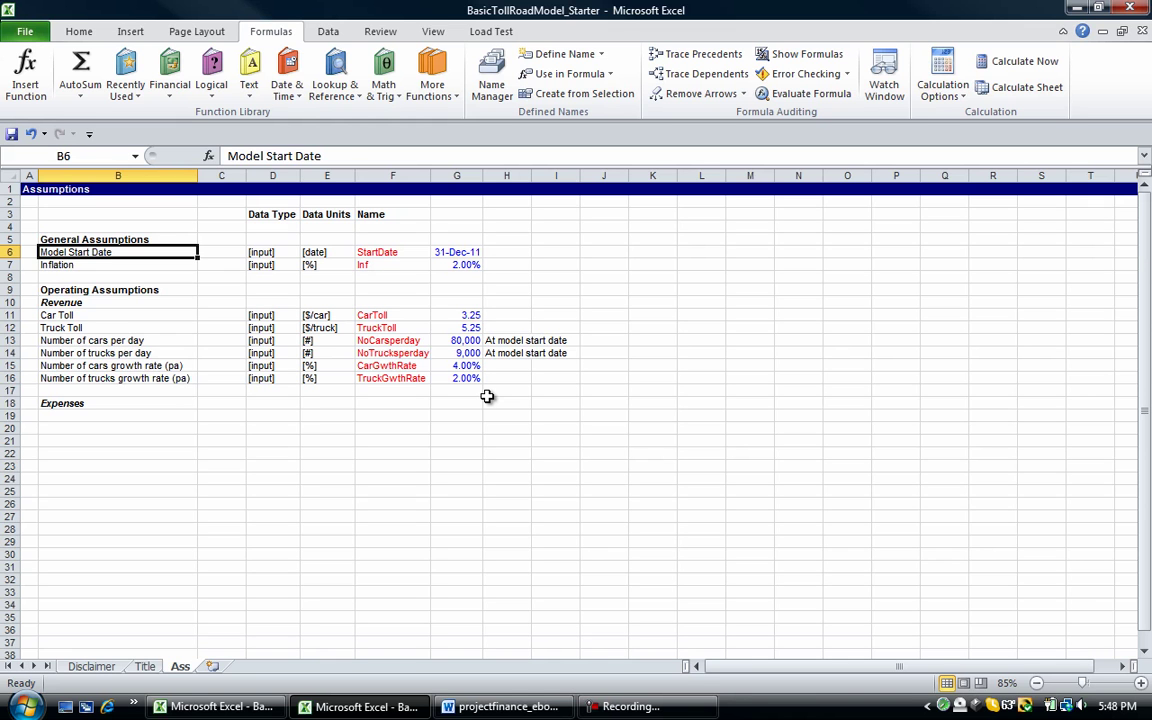
{"action": "key", "text": "Down"}
{"action": "key", "text": "Down"}
{"action": "key", "text": "Down"}
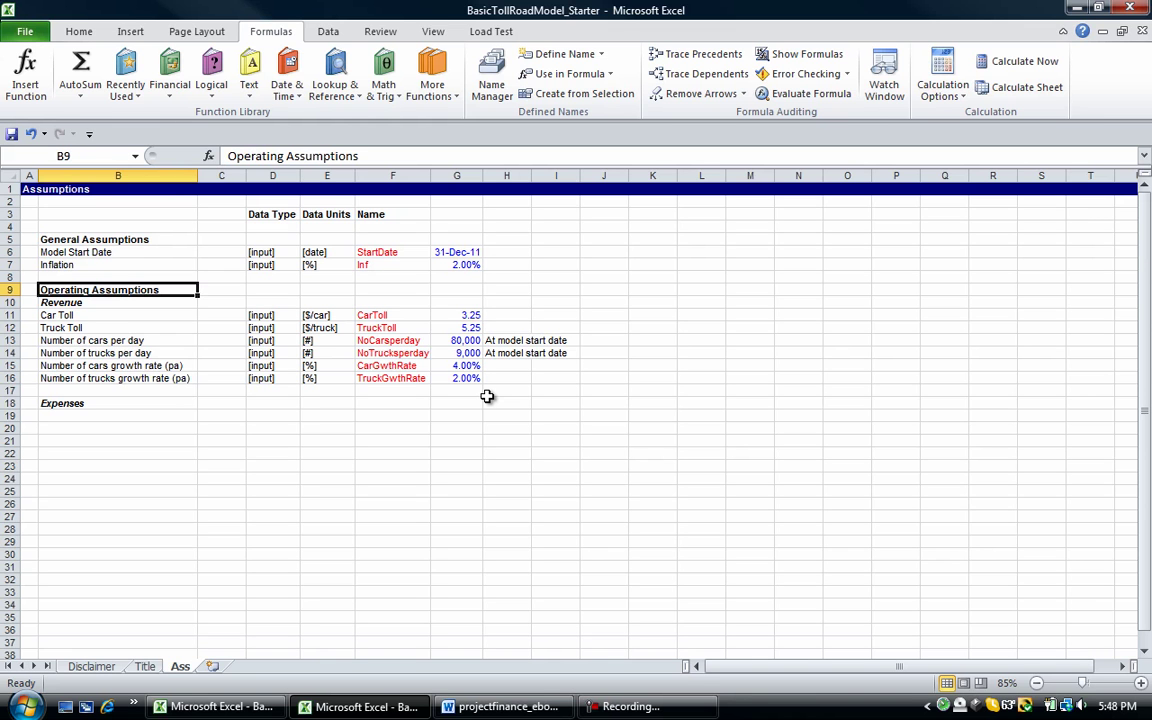
{"action": "key", "text": "Up"}
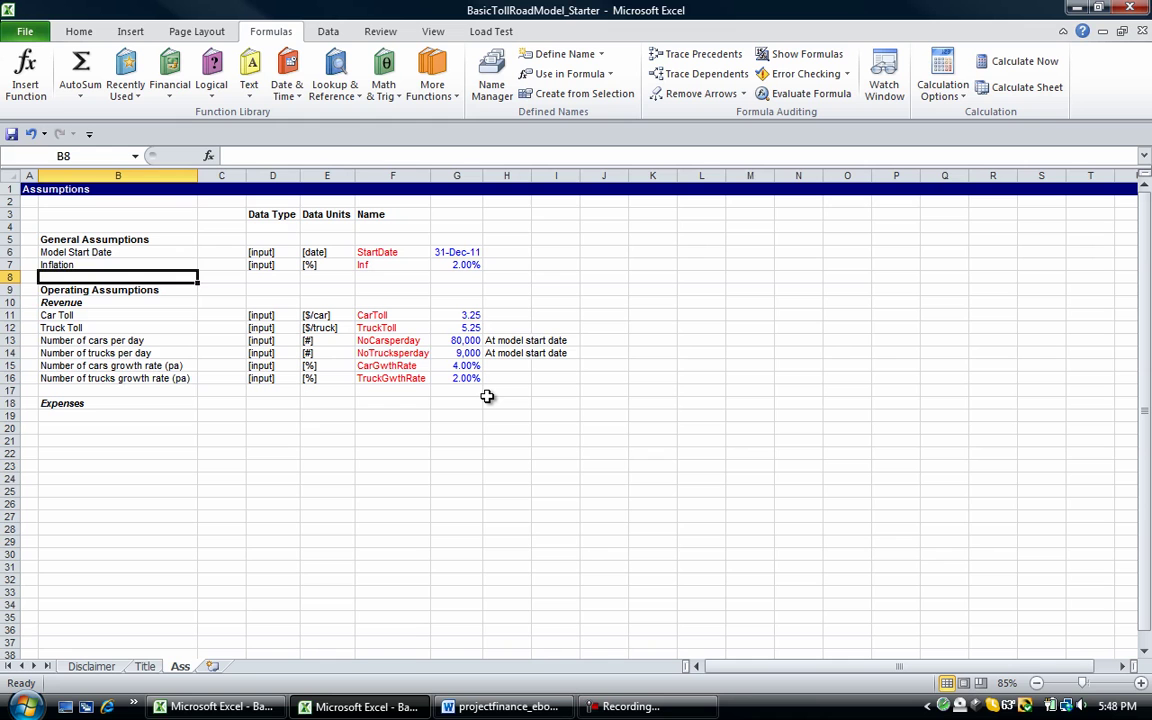
{"action": "key", "text": "F4"}
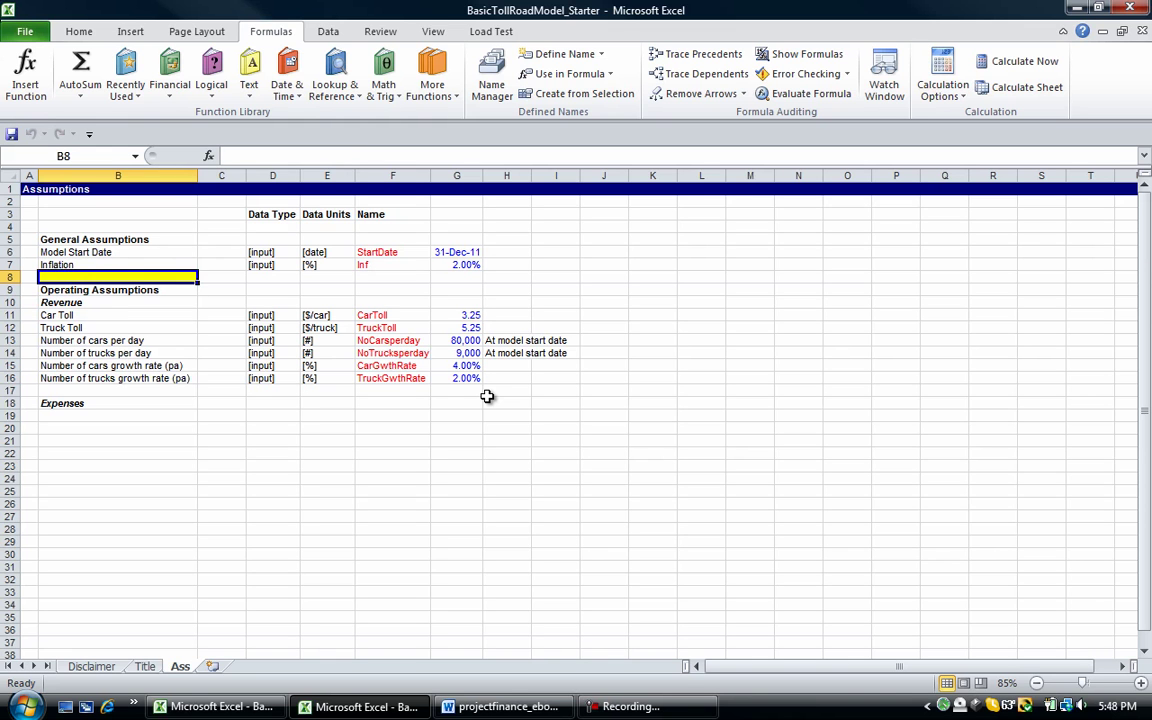
{"action": "key", "text": "Down"}
{"action": "key", "text": "Up"}
{"action": "key", "text": "ctrl+z"}
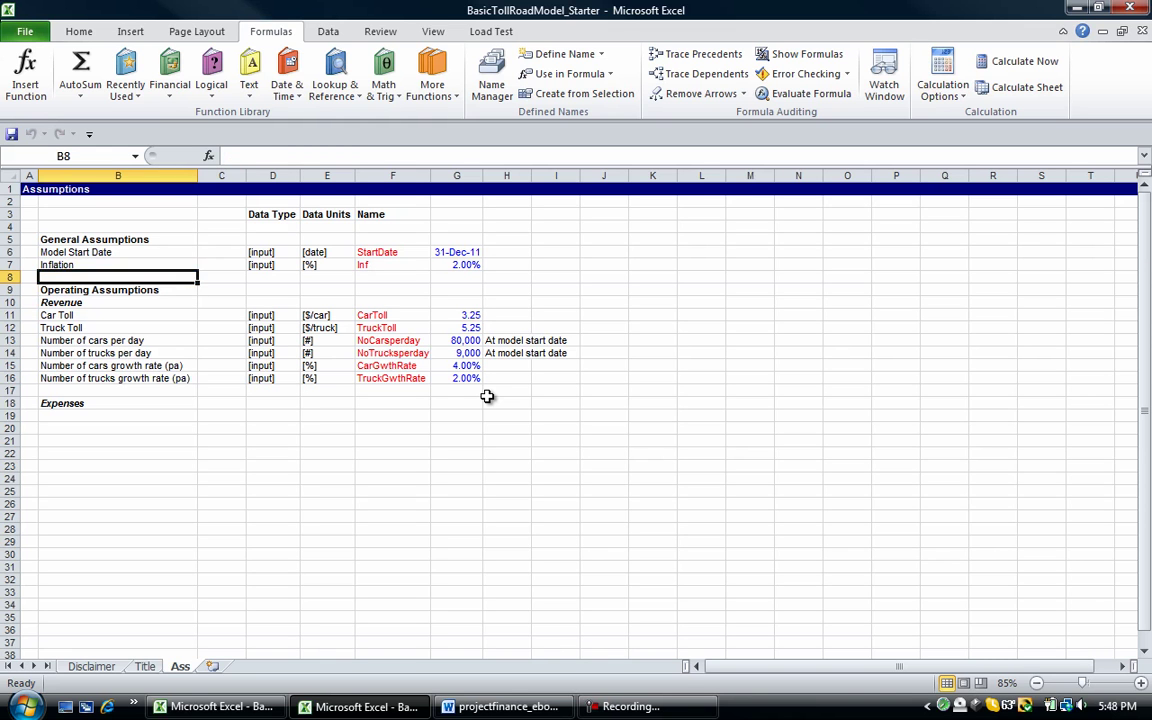
{"action": "key", "text": "Down"}
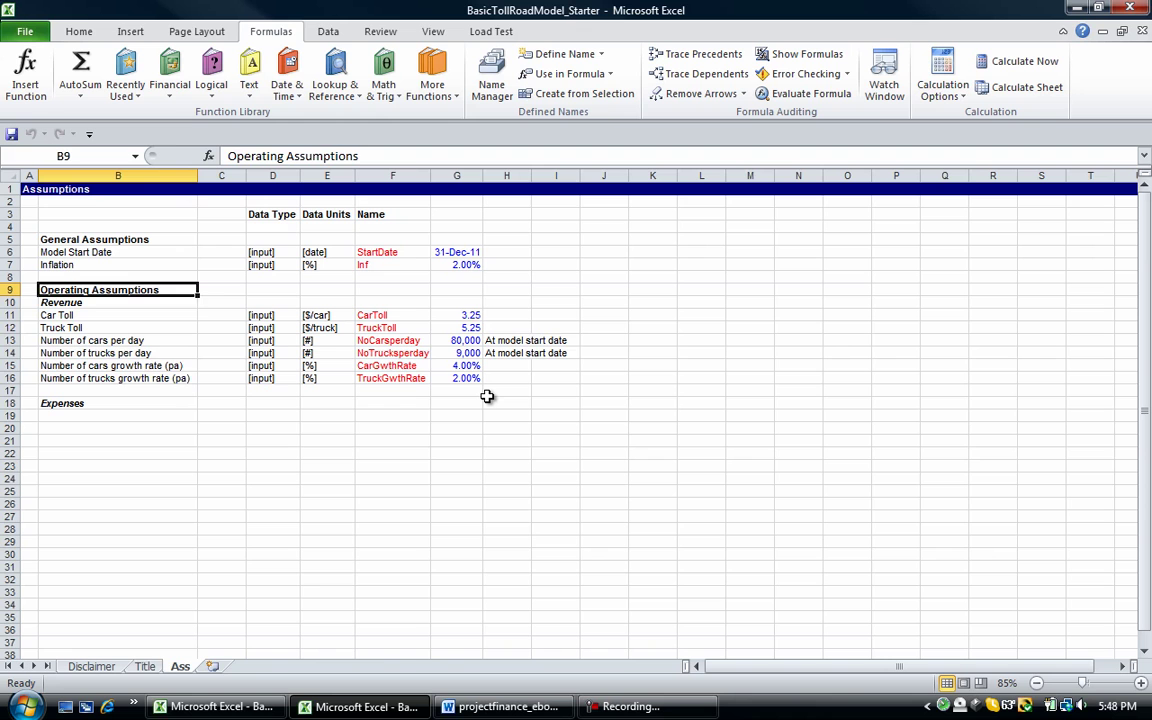
Add a bold Financing heading in B26.
{"action": "key", "text": "Down"}
{"action": "key", "text": "Down"}
{"action": "key", "text": "Down"}
{"action": "key", "text": "Down"}
{"action": "key", "text": "Down"}
{"action": "key", "text": "Down"}
{"action": "key", "text": "Down"}
{"action": "key", "text": "Down"}
{"action": "key", "text": "Down"}
{"action": "key", "text": "Down"}
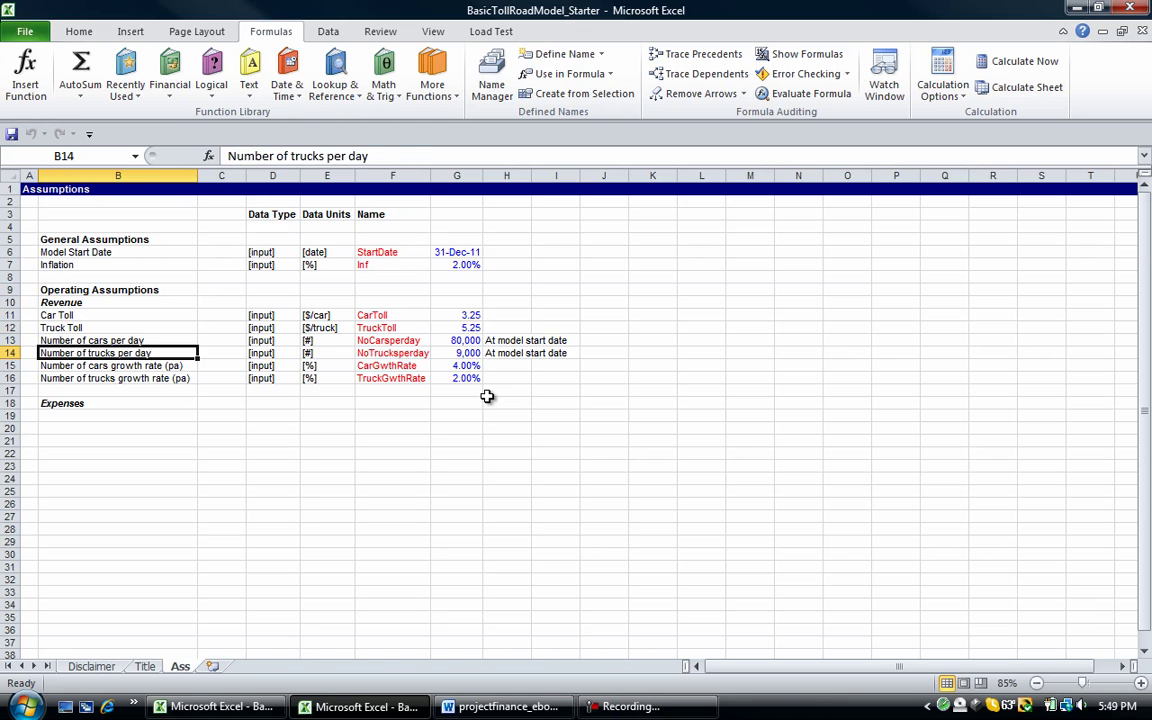
{"action": "key", "text": "Down"}
{"action": "key", "text": "Down"}
{"action": "key", "text": "Down"}
{"action": "key", "text": "Down"}
{"action": "key", "text": "Down"}
{"action": "key", "text": "Down"}
{"action": "key", "text": "Down"}
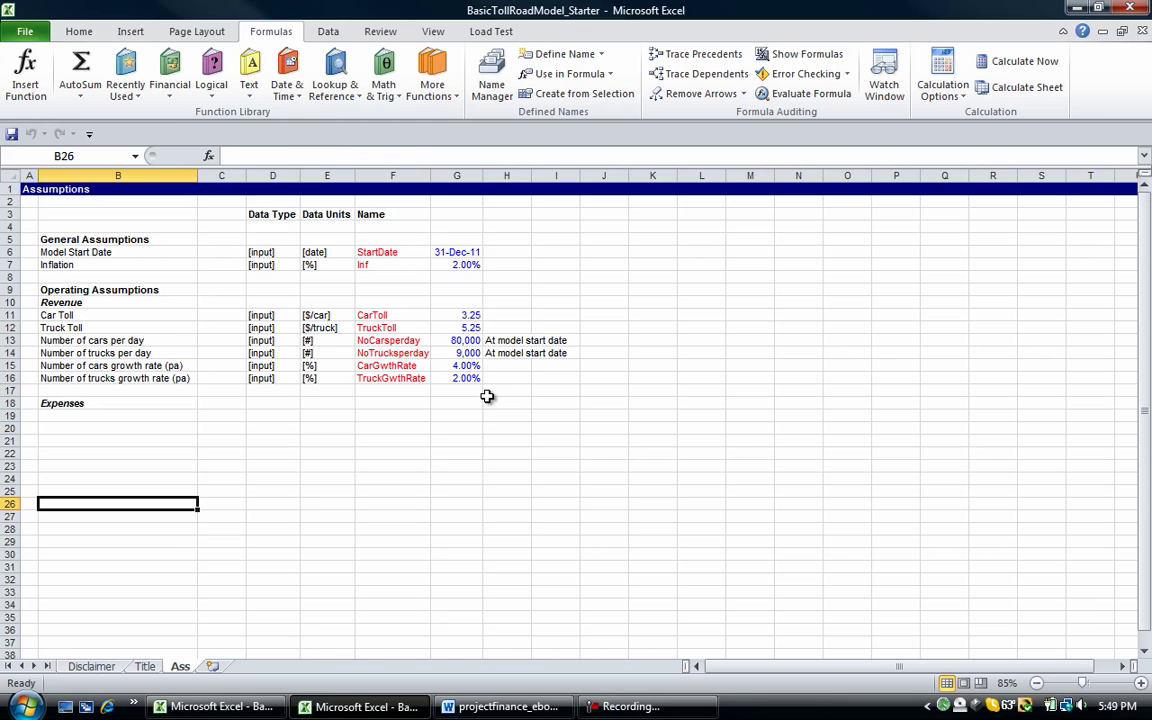
{"action": "type", "text": "Finan"}
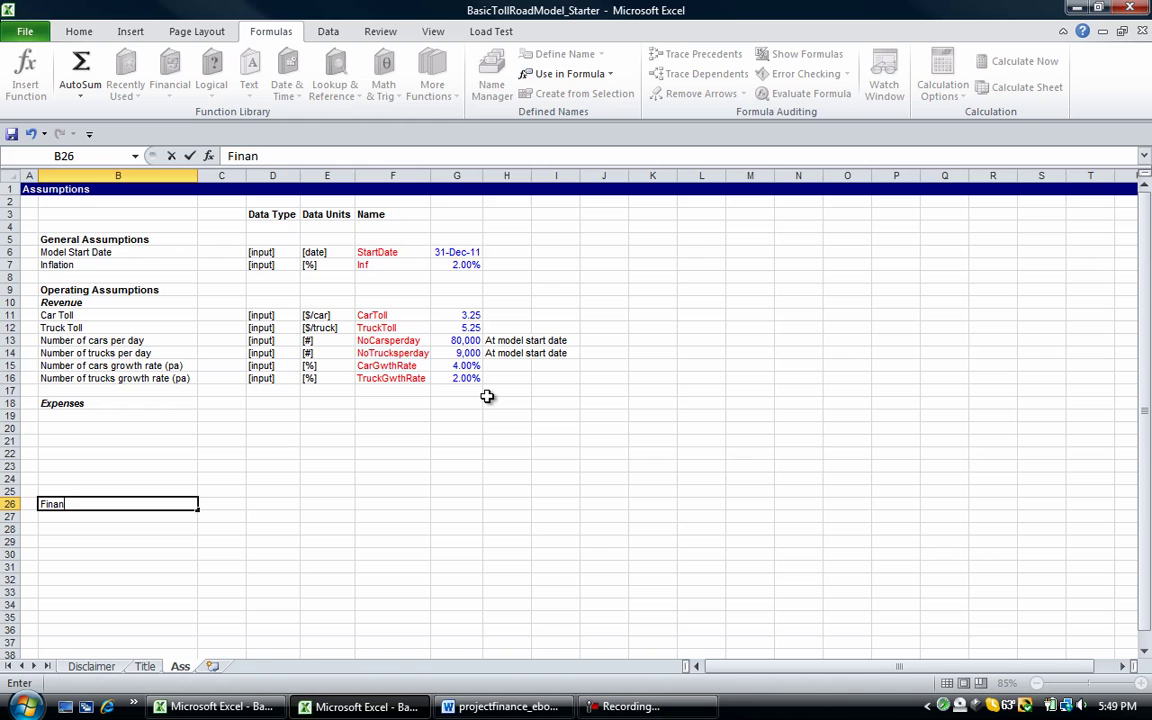
{"action": "type", "text": "cing"}
{"action": "key", "text": "Return"}
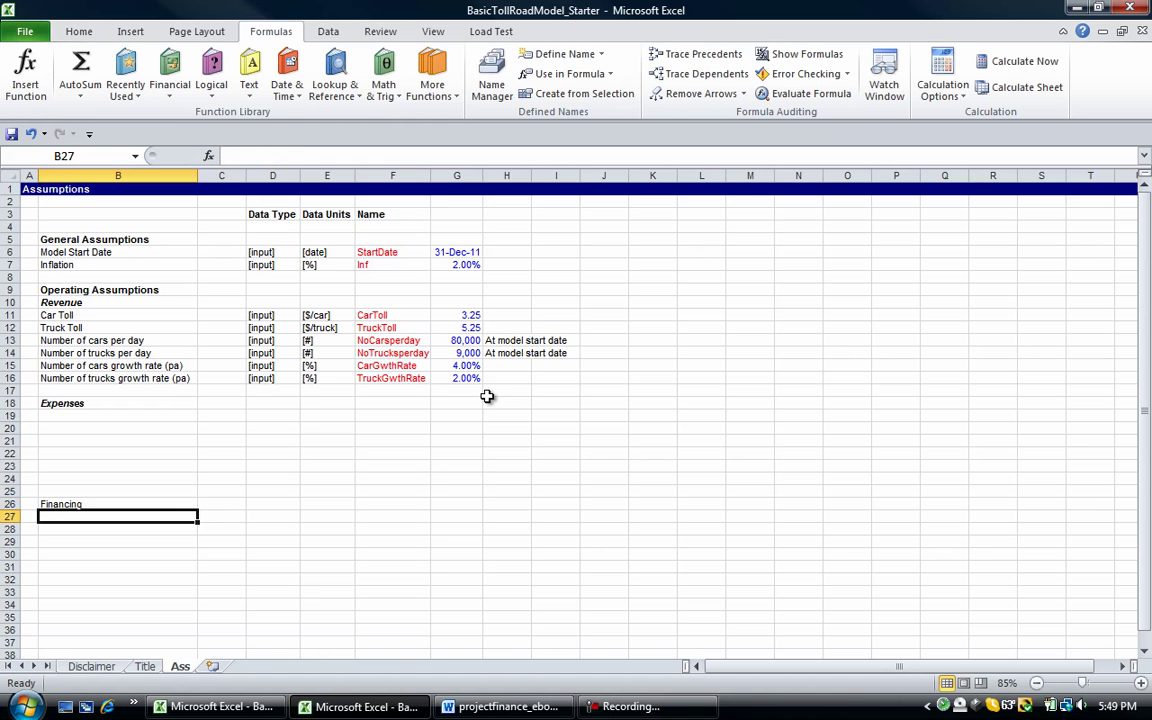
{"action": "key", "text": "Up"}
{"action": "key", "text": "ctrl+b"}
Insert blank rows above Revenue and Model Start Date, copying the grey Operating Assumptions heading.
{"action": "key", "text": "Up"}
{"action": "key", "text": "Up"}
{"action": "key", "text": "Up"}
{"action": "key", "text": "Up"}
{"action": "key", "text": "Up"}
{"action": "key", "text": "Up"}
{"action": "key", "text": "Up"}
{"action": "key", "text": "Up"}
{"action": "key", "text": "Up"}
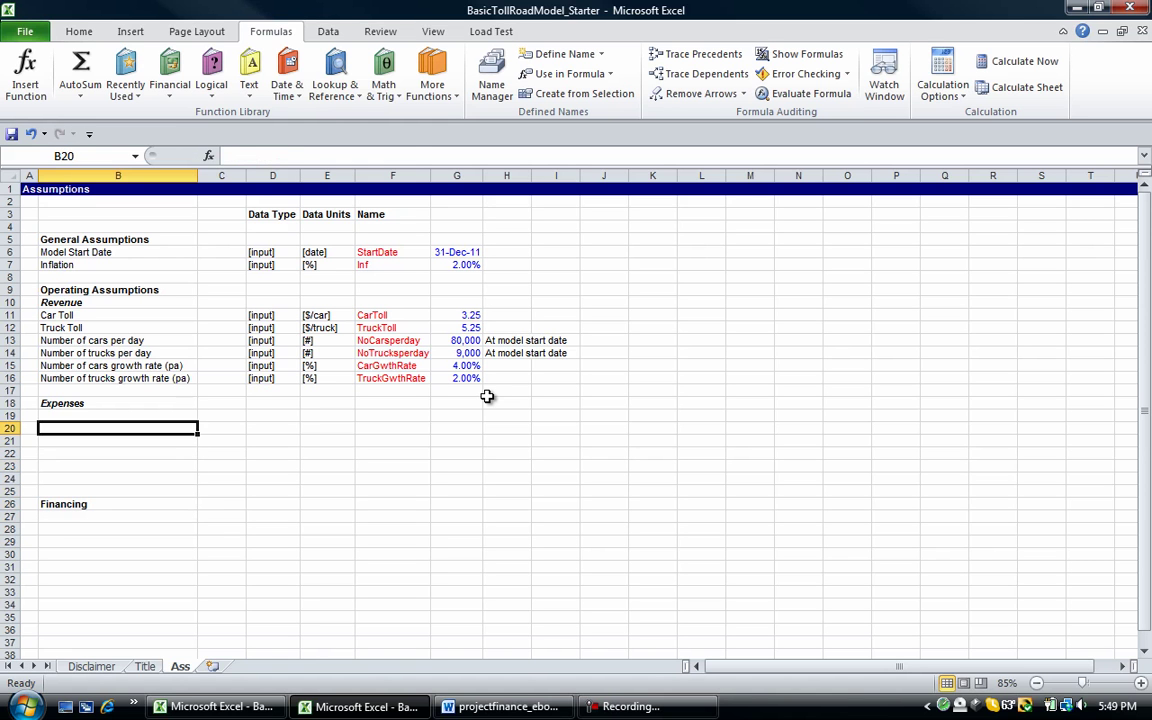
{"action": "key", "text": "Up"}
{"action": "key", "text": "Up"}
{"action": "key", "text": "Up"}
{"action": "key", "text": "Up"}
{"action": "key", "text": "Up"}
{"action": "key", "text": "Up"}
{"action": "key", "text": "Up"}
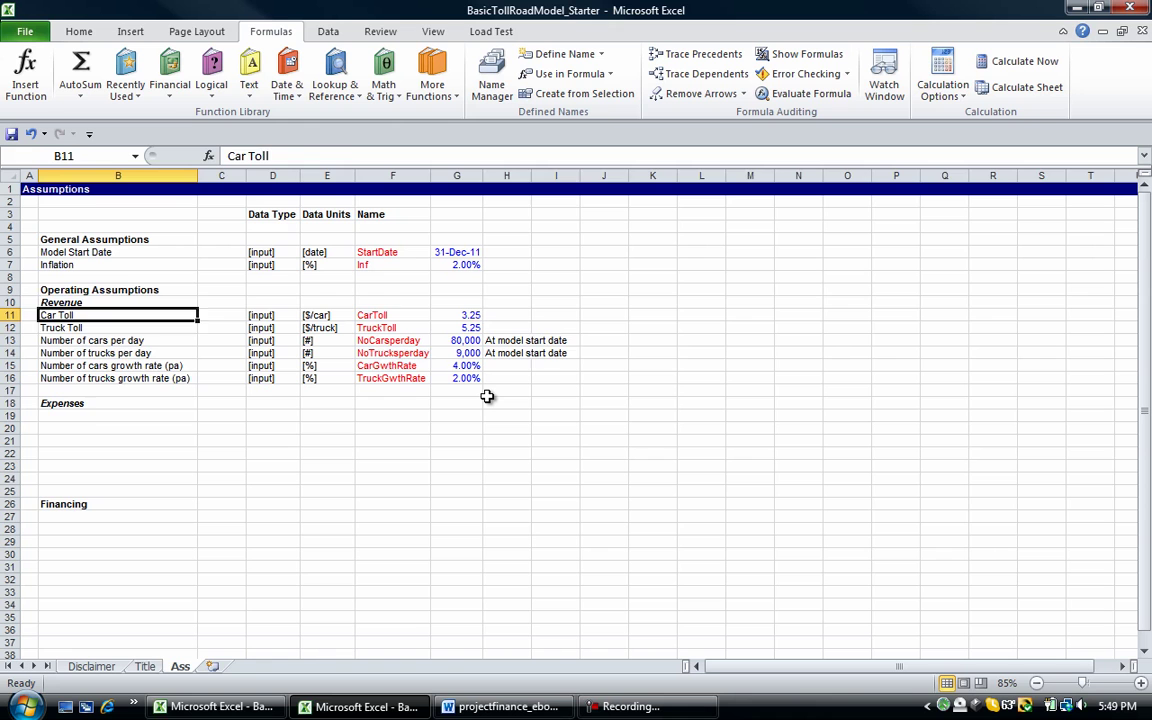
{"action": "key", "text": "shift+space"}
{"action": "key", "text": "ctrl+shift+plus"}
{"action": "key", "text": "Up"}
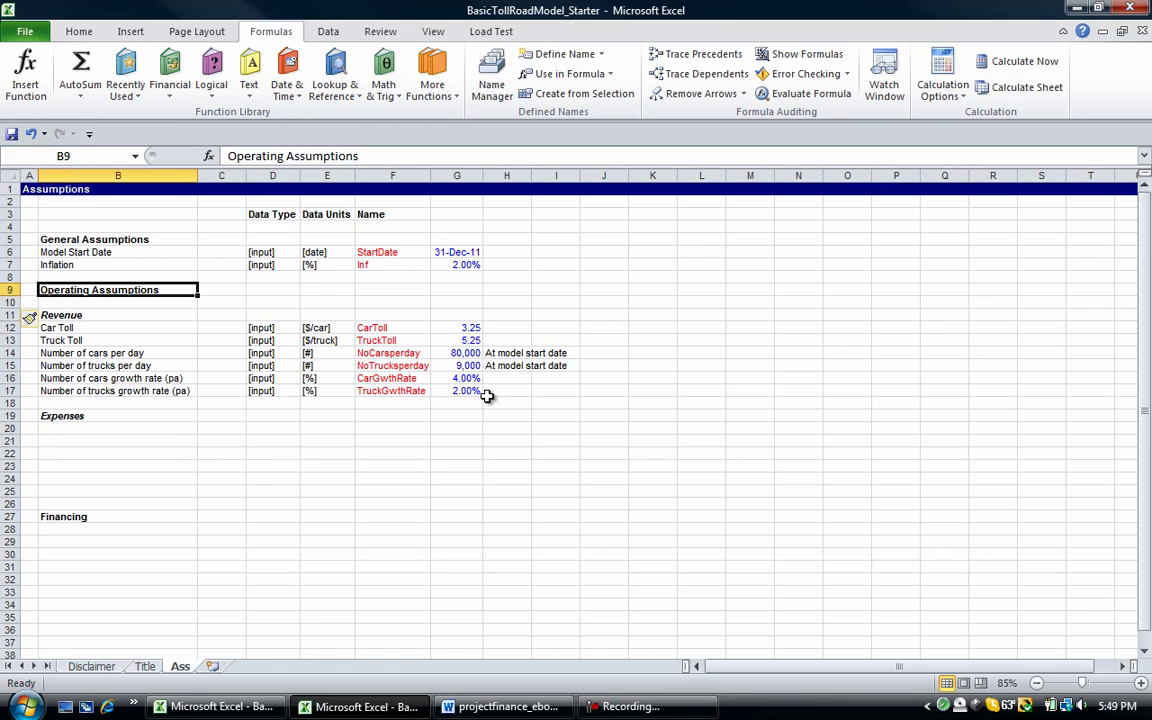
{"action": "key", "text": "ctrl+c"}
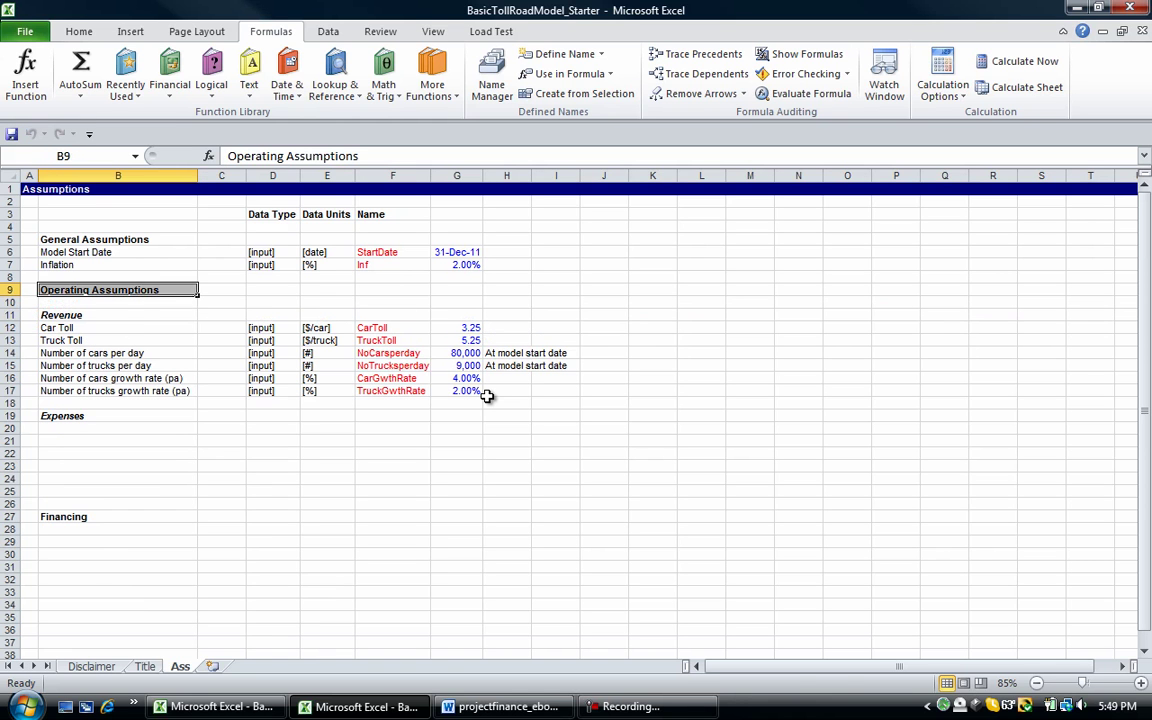
{"action": "key", "text": "Up"}
{"action": "key", "text": "Up"}
{"action": "key", "text": "Up"}
{"action": "key", "text": "shift+space"}
{"action": "key", "text": "ctrl+shift+plus"}
{"action": "key", "text": "Up"}
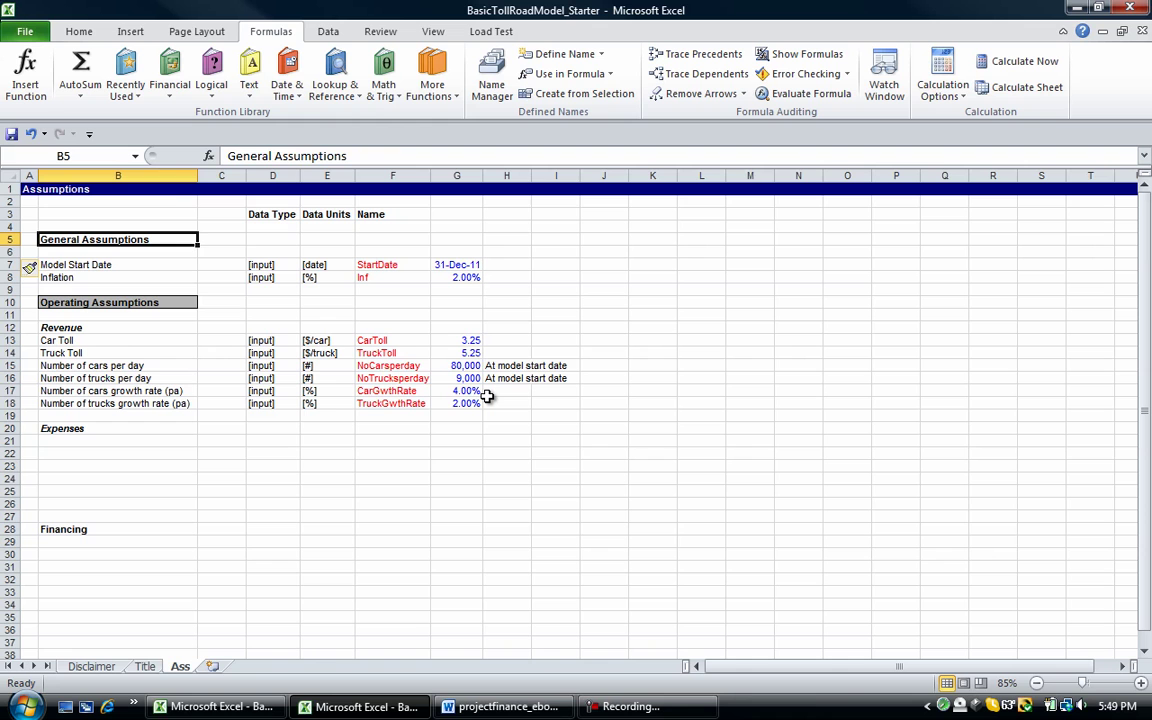
Paste the grey bordered heading format onto General Assumptions.
{"action": "key", "text": "ctrl+alt+v"}
{"action": "key", "text": "t"}
{"action": "key", "text": "Return"}
{"action": "key", "text": "Down"}
{"action": "key", "text": "Down"}
{"action": "key", "text": "Down"}
{"action": "key", "text": "Down"}
{"action": "key", "text": "Down"}
{"action": "key", "text": "Down"}
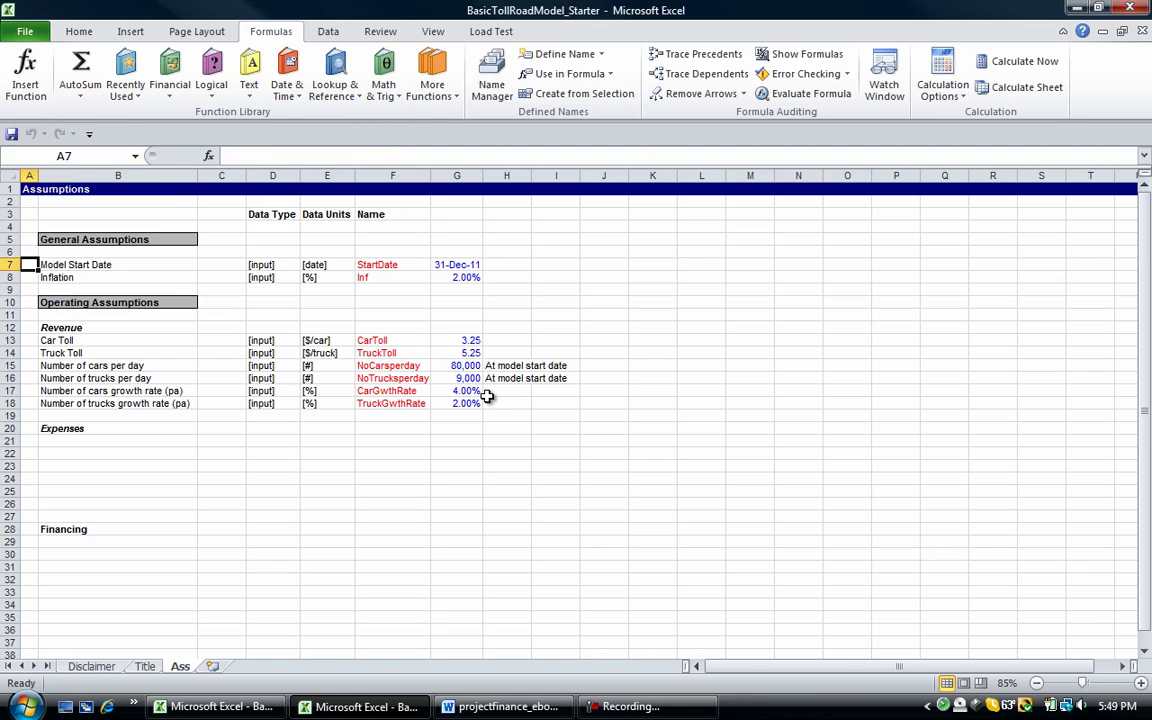
{"action": "key", "text": "Down"}
{"action": "key", "text": "Down"}
{"action": "key", "text": "Down"}
{"action": "key", "text": "Down"}
{"action": "key", "text": "Down"}
{"action": "key", "text": "Down"}
{"action": "key", "text": "Down"}
{"action": "key", "text": "Down"}
{"action": "key", "text": "Down"}
{"action": "key", "text": "Down"}
{"action": "key", "text": "Down"}
{"action": "key", "text": "Down"}
{"action": "key", "text": "Down"}
{"action": "key", "text": "Down"}
{"action": "key", "text": "Down"}
{"action": "key", "text": "Down"}
{"action": "key", "text": "Down"}
{"action": "key", "text": "Down"}
{"action": "key", "text": "Down"}
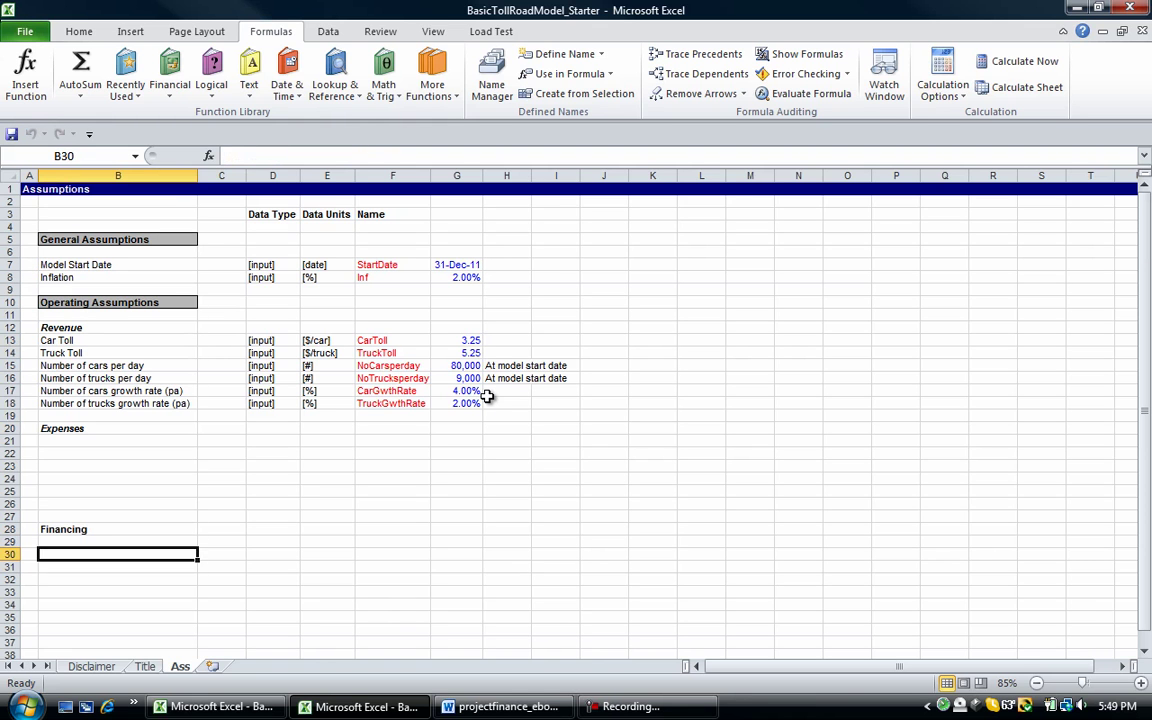
{"action": "key", "text": "Up"}
{"action": "key", "text": "Up"}
{"action": "key", "text": "Up"}
{"action": "key", "text": "Up"}
{"action": "key", "text": "Up"}
{"action": "key", "text": "Up"}
{"action": "key", "text": "Up"}
{"action": "key", "text": "Up"}
{"action": "key", "text": "Up"}
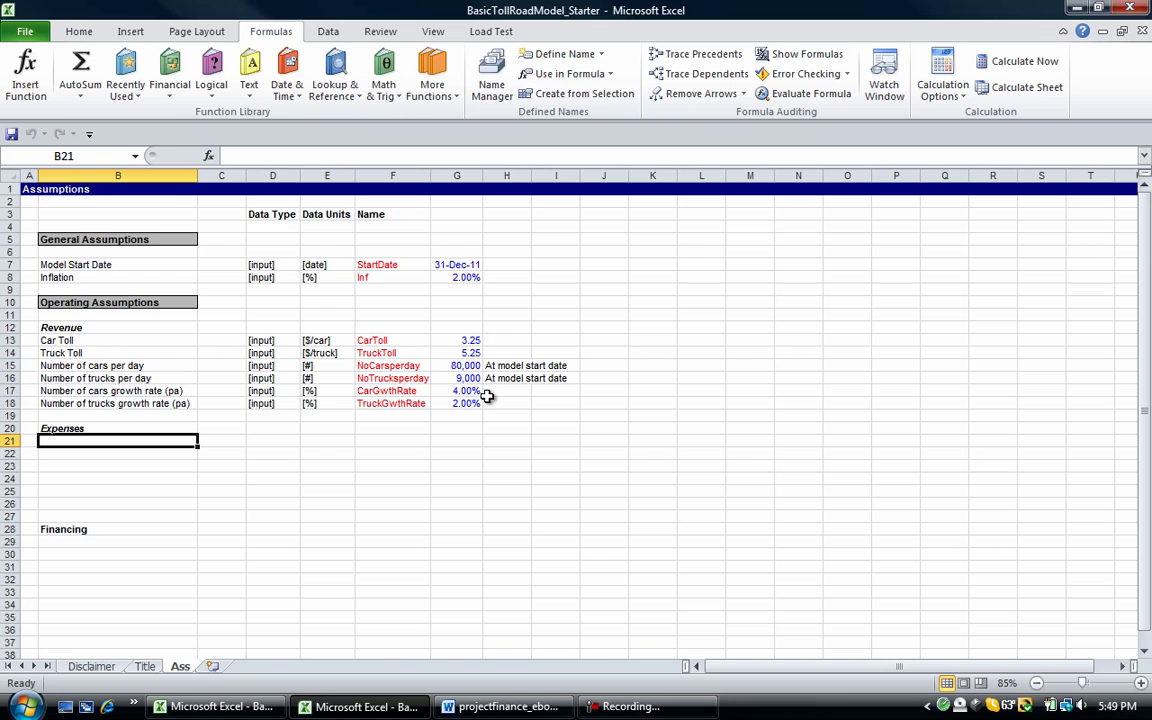
Enter the label Annual maintenance costs in B21, correcting the typos.
{"action": "type", "text": "A"}
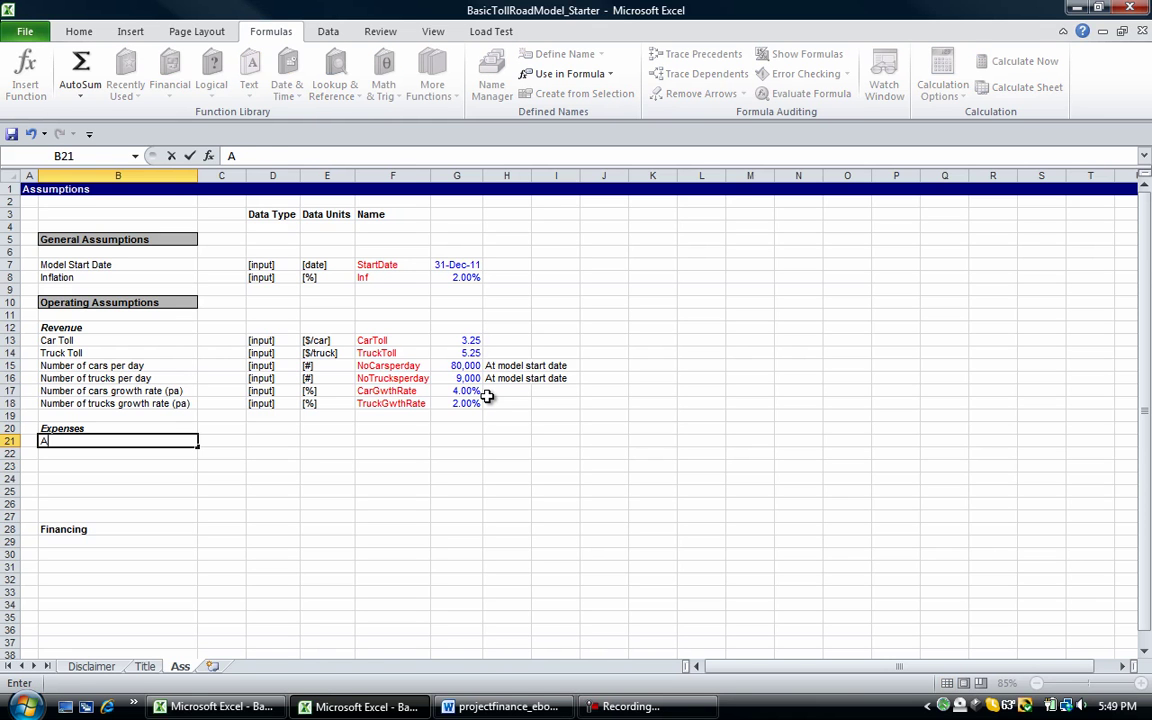
{"action": "type", "text": "nnual maintean"}
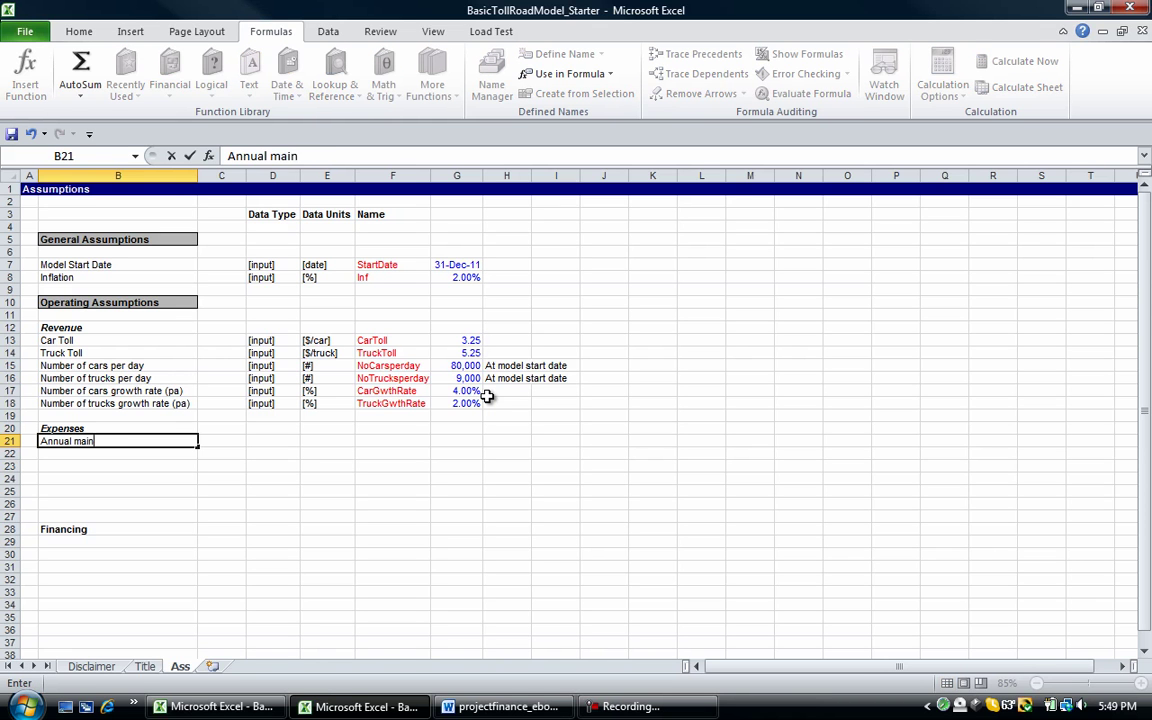
{"action": "key", "text": "BackSpace"}
{"action": "key", "text": "BackSpace"}
{"action": "key", "text": "BackSpace"}
{"action": "key", "text": "BackSpace"}
{"action": "type", "text": "tenance exp"}
{"action": "type", "text": "ense"}
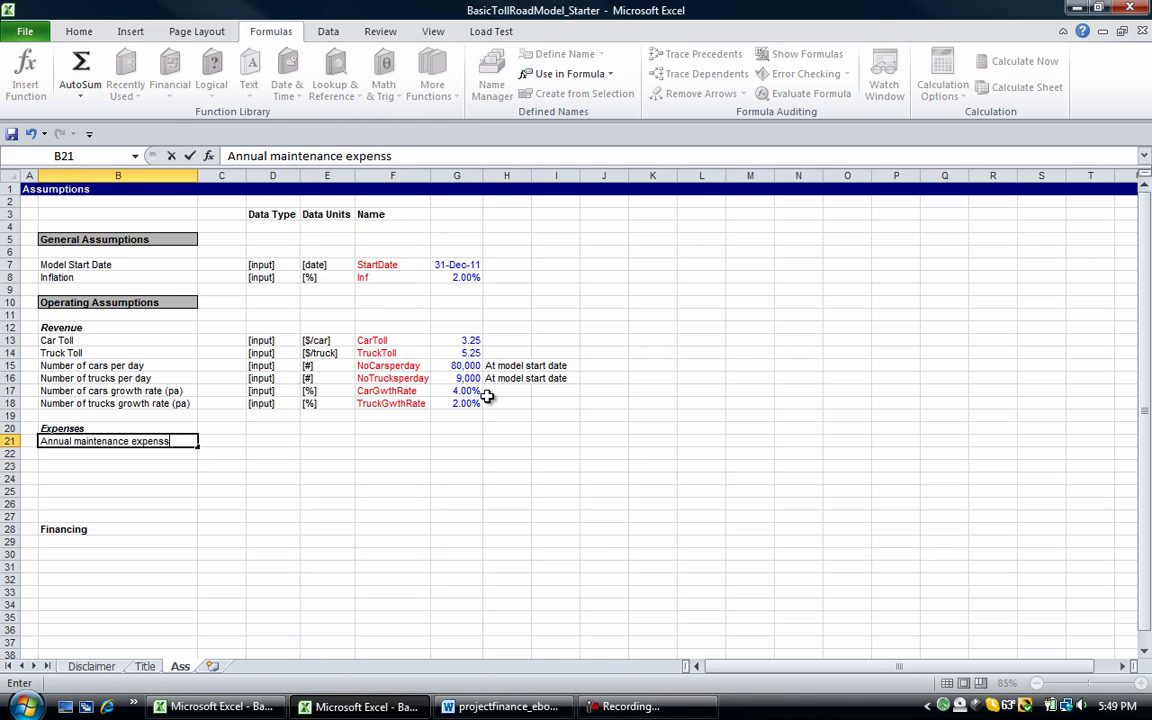
{"action": "key", "text": "BackSpace"}
{"action": "key", "text": "BackSpace"}
{"action": "key", "text": "BackSpace"}
{"action": "key", "text": "BackSpace"}
{"action": "key", "text": "BackSpace"}
{"action": "key", "text": "BackSpace"}
{"action": "key", "text": "BackSpace"}
{"action": "type", "text": "costs"}
{"action": "key", "text": "Return"}
Add the labels Annual management costs, Annual capex and Tax rate in B22:B24.
{"action": "type", "text": "Annual m"}
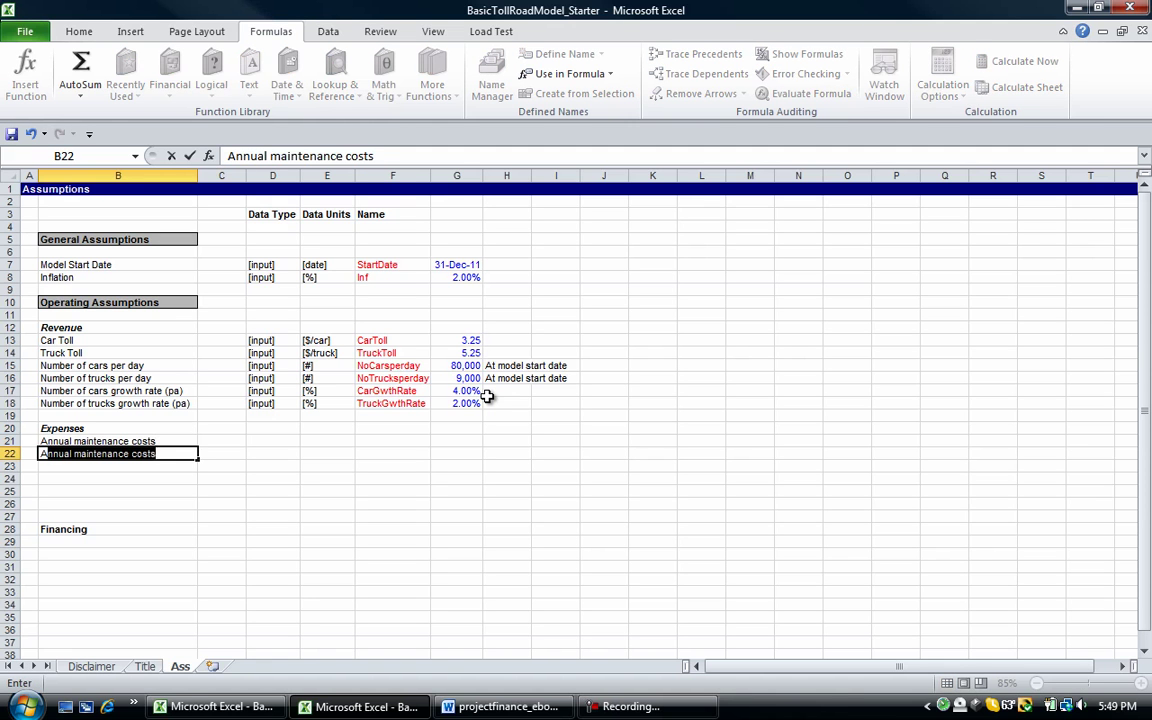
{"action": "type", "text": "anagem"}
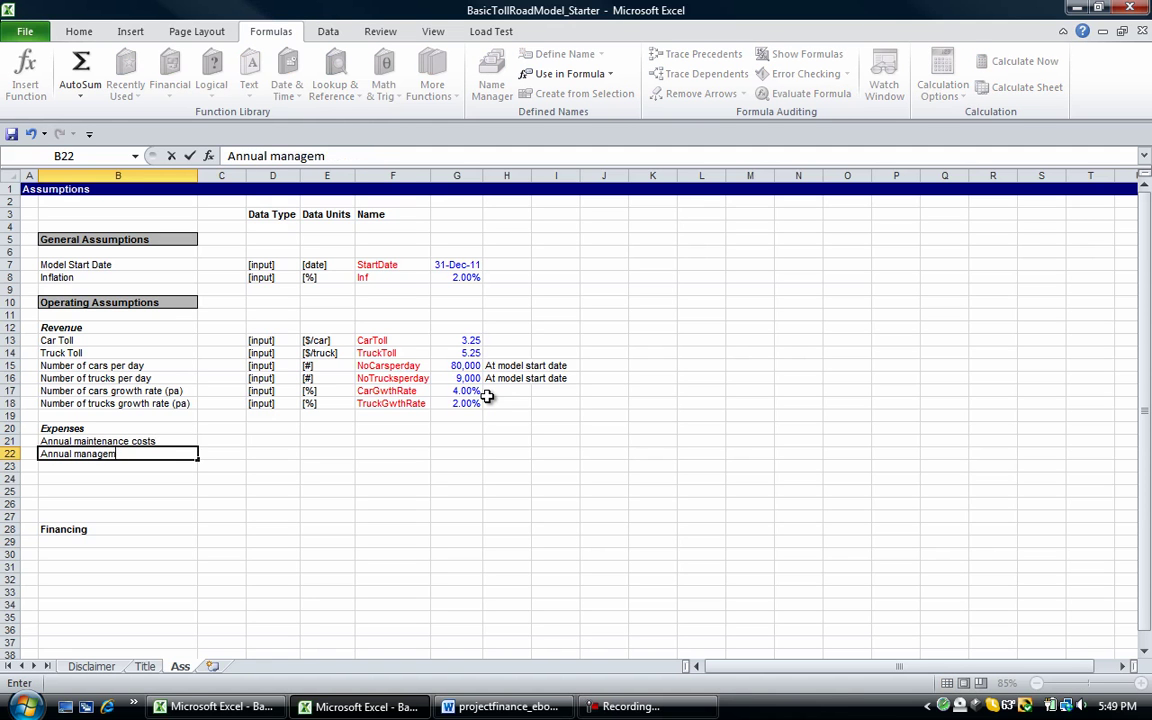
{"action": "type", "text": "ent costs"}
{"action": "key", "text": "Return"}
{"action": "type", "text": "A"}
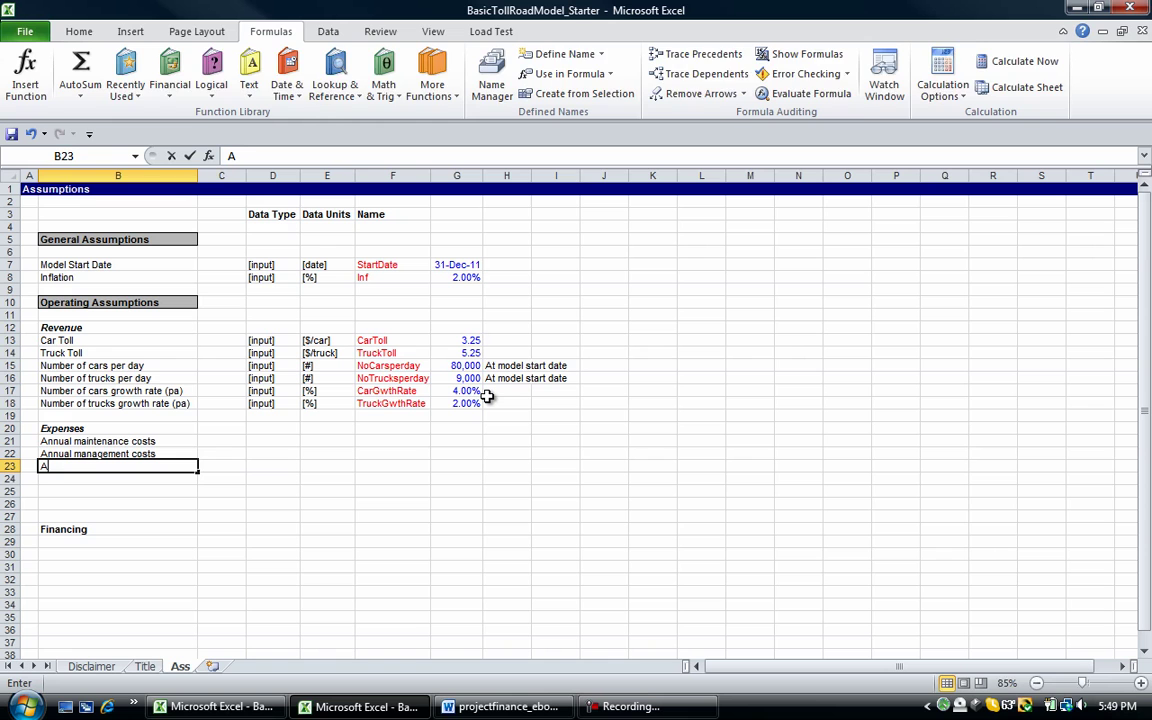
{"action": "type", "text": "nnual capex"}
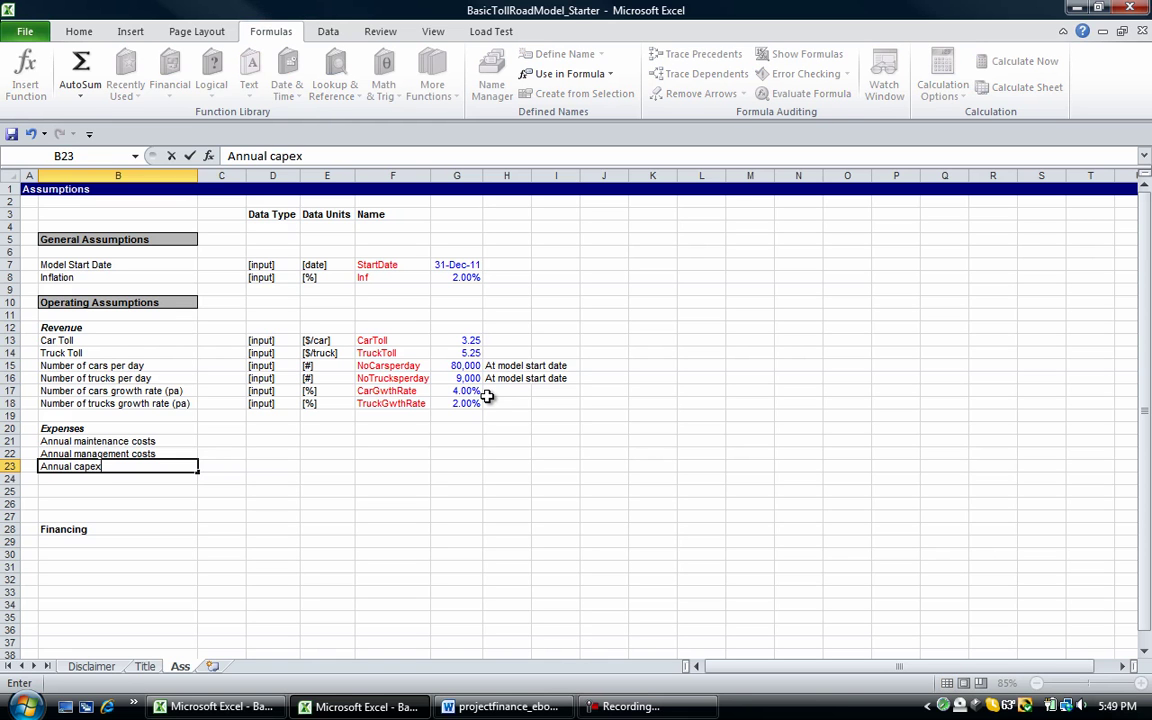
{"action": "key", "text": "Return"}
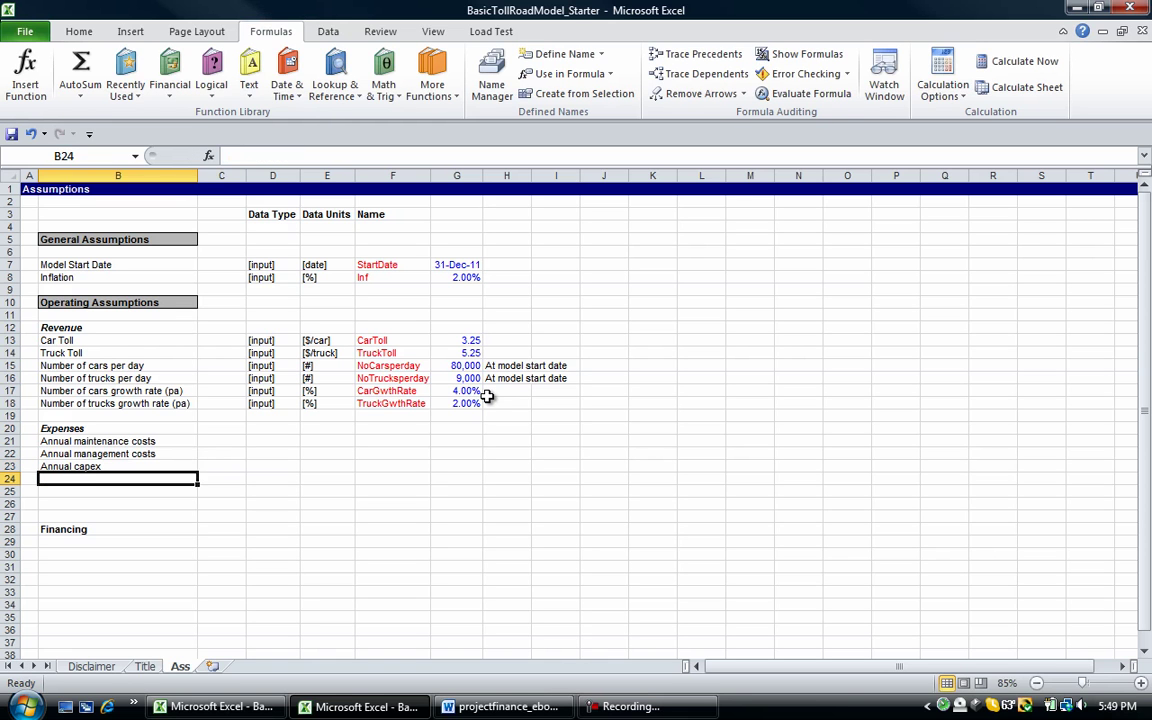
{"action": "type", "text": "Tax rate"}
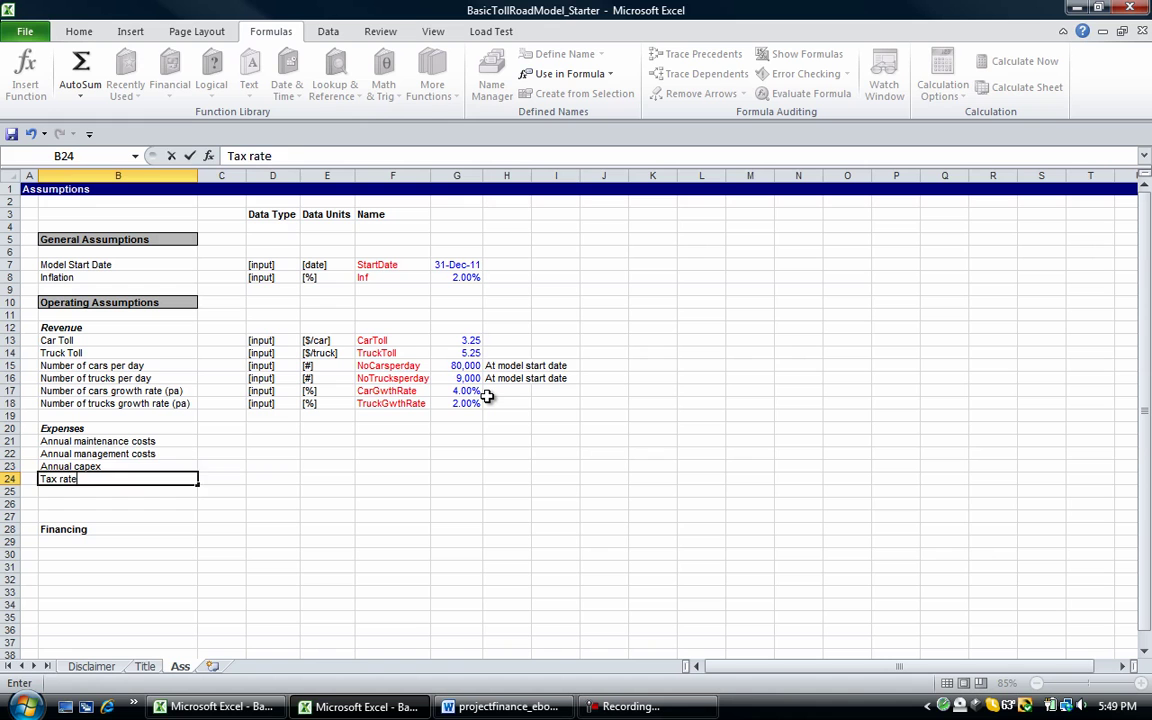
{"action": "key", "text": "Return"}
{"action": "key", "text": "Up"}
{"action": "key", "text": "Up"}
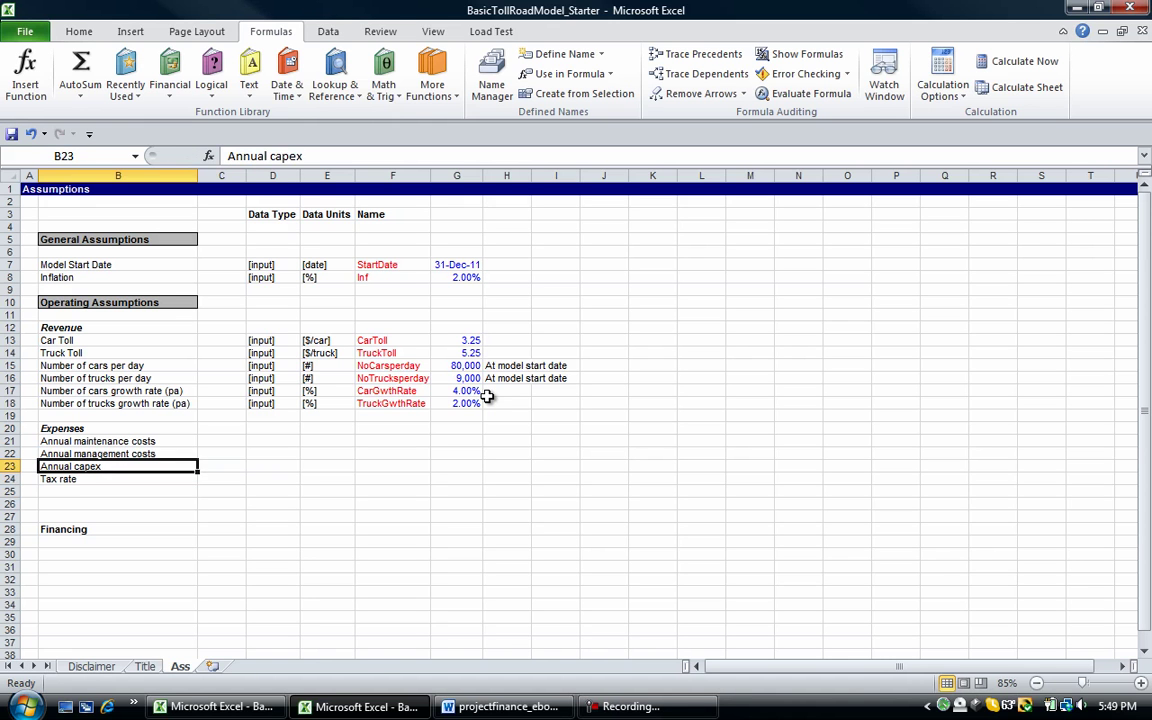
{"action": "key", "text": "Right"}
{"action": "key", "text": "Right"}
{"action": "key", "text": "Right"}
{"action": "key", "text": "Right"}
{"action": "key", "text": "Right"}
{"action": "key", "text": "Right"}
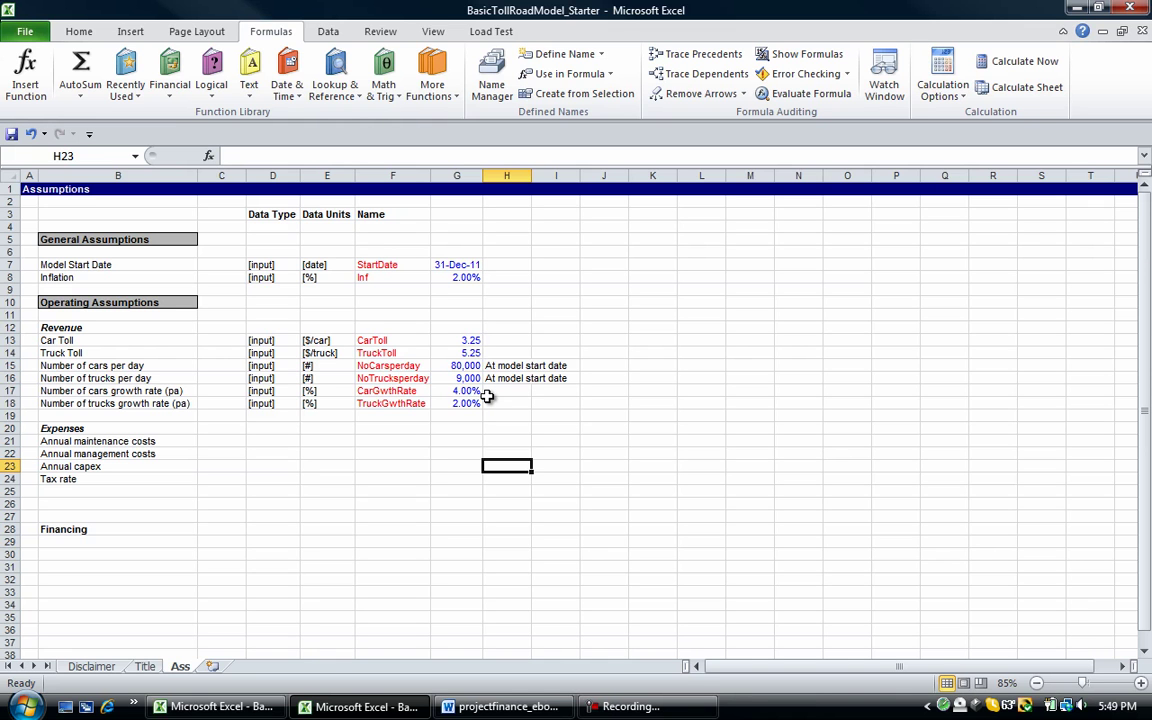
{"action": "key", "text": "Left"}
{"action": "key", "text": "Left"}
{"action": "key", "text": "Left"}
{"action": "key", "text": "Left"}
{"action": "key", "text": "Left"}
{"action": "key", "text": "Left"}
{"action": "key", "text": "Left"}
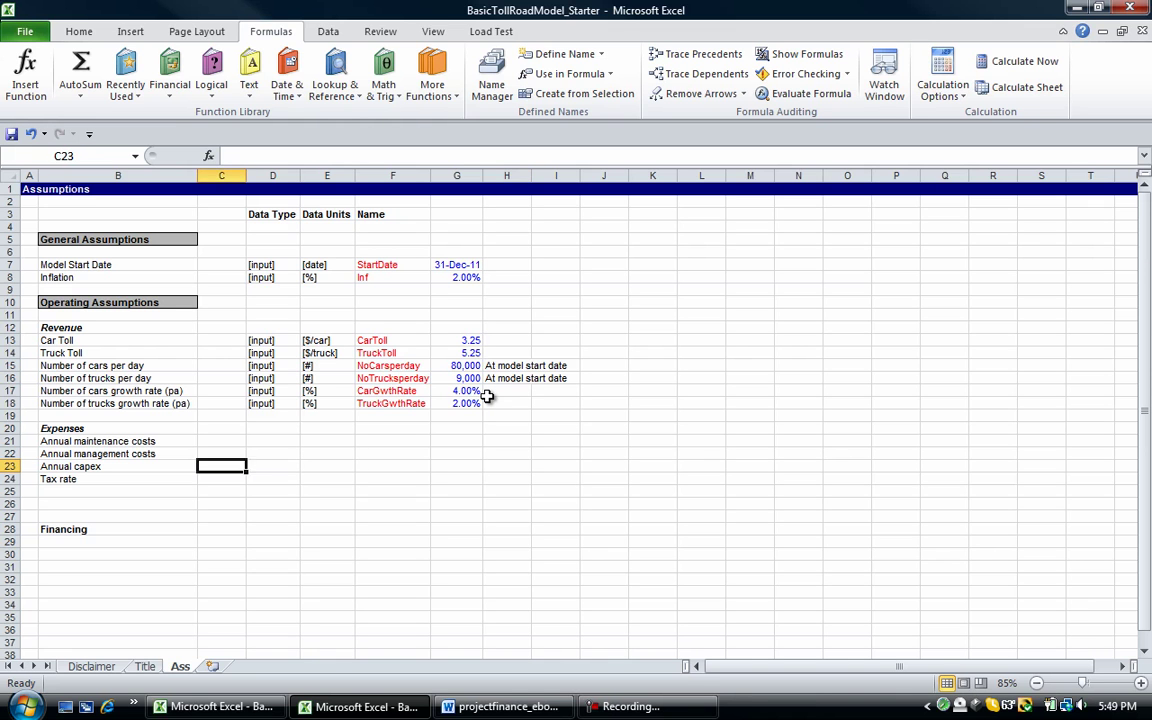
{"action": "key", "text": "Right"}
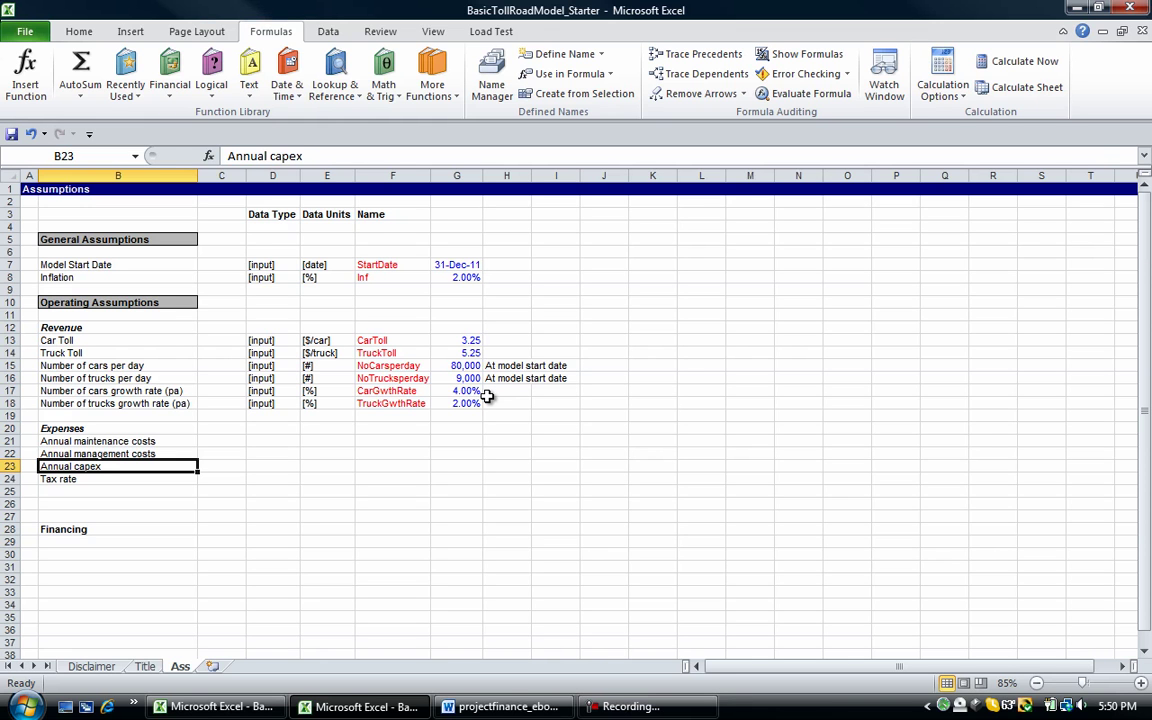
Copy the [input] data types from D15:D18 into D21:D24.
{"action": "key", "text": "Down"}
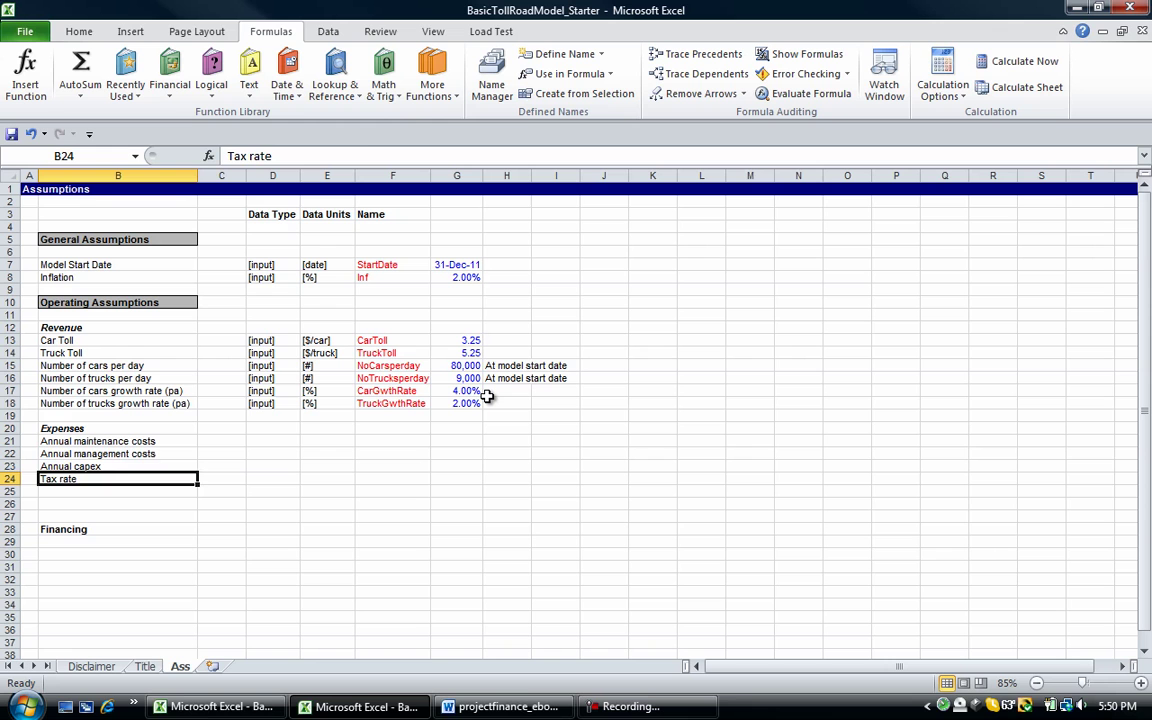
{"action": "key", "text": "Up"}
{"action": "key", "text": "Up"}
{"action": "key", "text": "Up"}
{"action": "key", "text": "Up"}
{"action": "key", "text": "Right"}
{"action": "key", "text": "Right"}
{"action": "key", "text": "Up"}
{"action": "key", "text": "Up"}
{"action": "key", "text": "Up"}
{"action": "key", "text": "Up"}
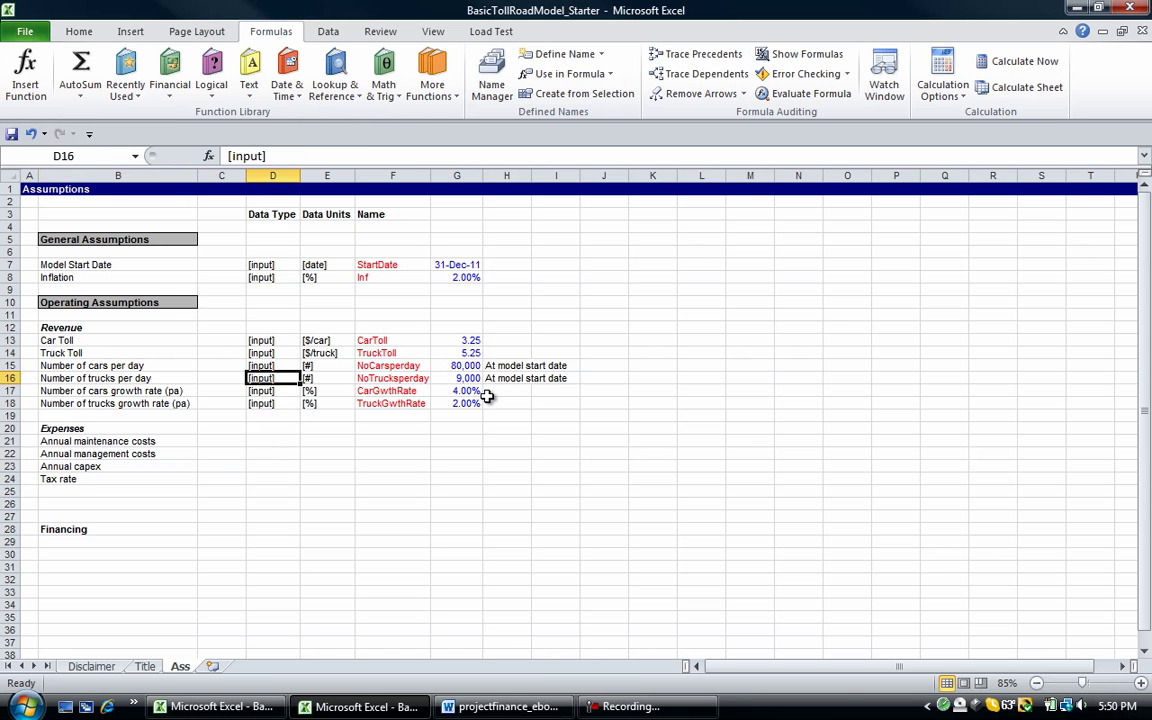
Enter [$000] as the unit in E21 and fill it down to E23.
{"action": "key", "text": "Up"}
{"action": "key", "text": "shift+Down"}
{"action": "key", "text": "shift+Down"}
{"action": "key", "text": "shift+Down"}
{"action": "key", "text": "ctrl+c"}
{"action": "key", "text": "Down"}
{"action": "key", "text": "Down"}
{"action": "key", "text": "Down"}
{"action": "key", "text": "Down"}
{"action": "key", "text": "Down"}
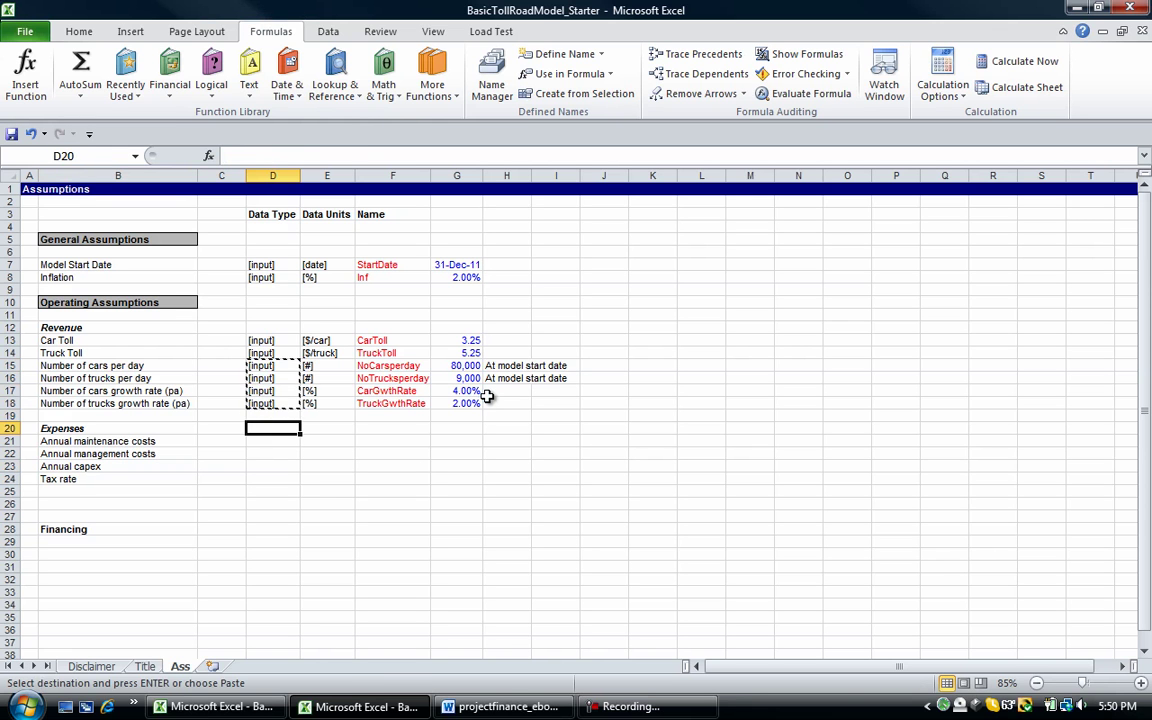
{"action": "key", "text": "Down"}
{"action": "key", "text": "ctrl+v"}
{"action": "key", "text": "Right"}
{"action": "key", "text": "Up"}
{"action": "key", "text": "Up"}
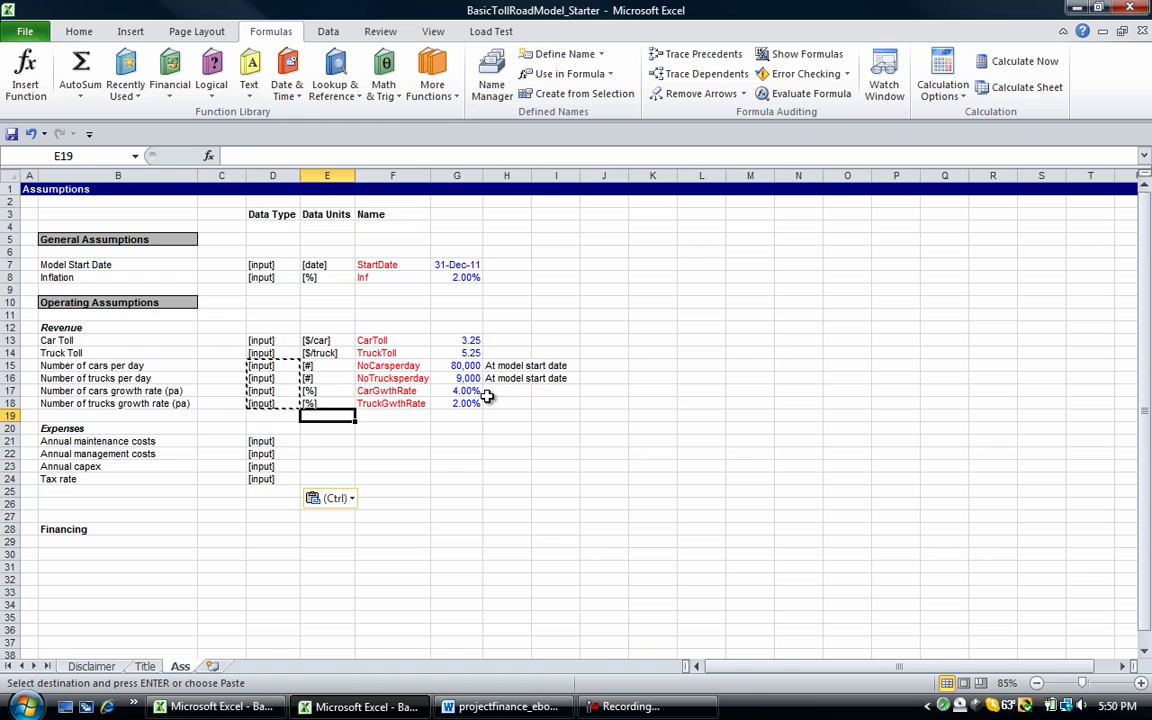
{"action": "key", "text": "Up"}
{"action": "key", "text": "Left"}
{"action": "key", "text": "Right"}
{"action": "key", "text": "Right"}
{"action": "key", "text": "Down"}
{"action": "key", "text": "Down"}
{"action": "key", "text": "Down"}
{"action": "key", "text": "Left"}
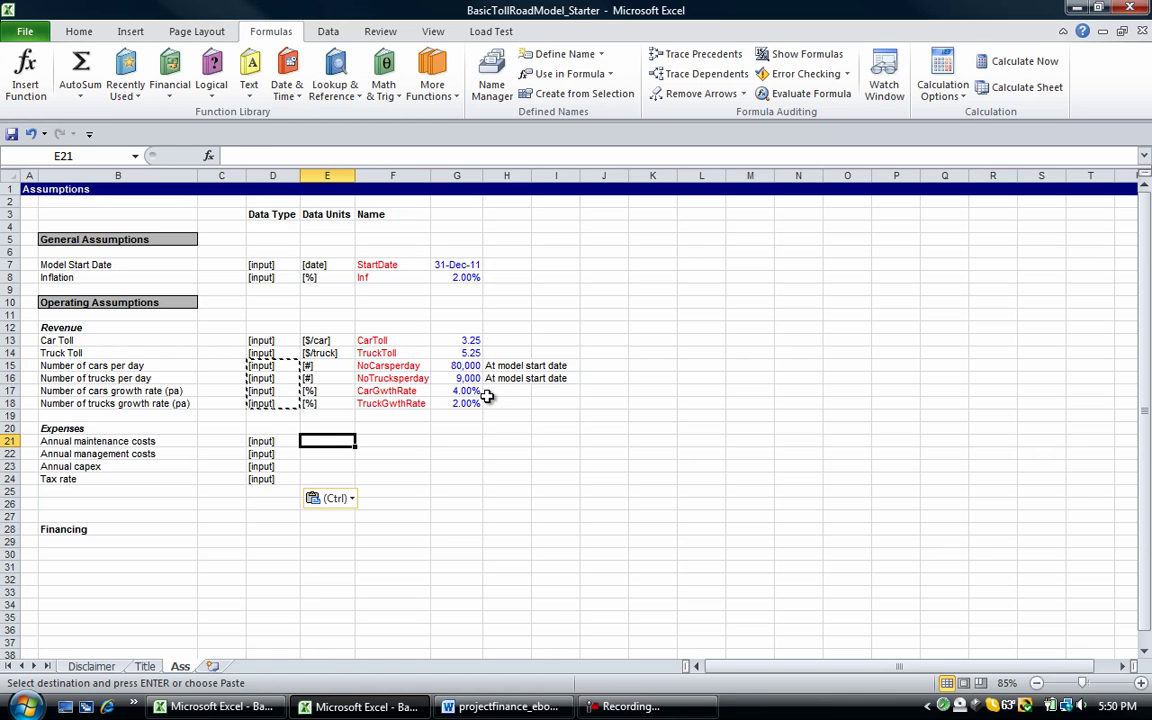
{"action": "type", "text": "'$000"}
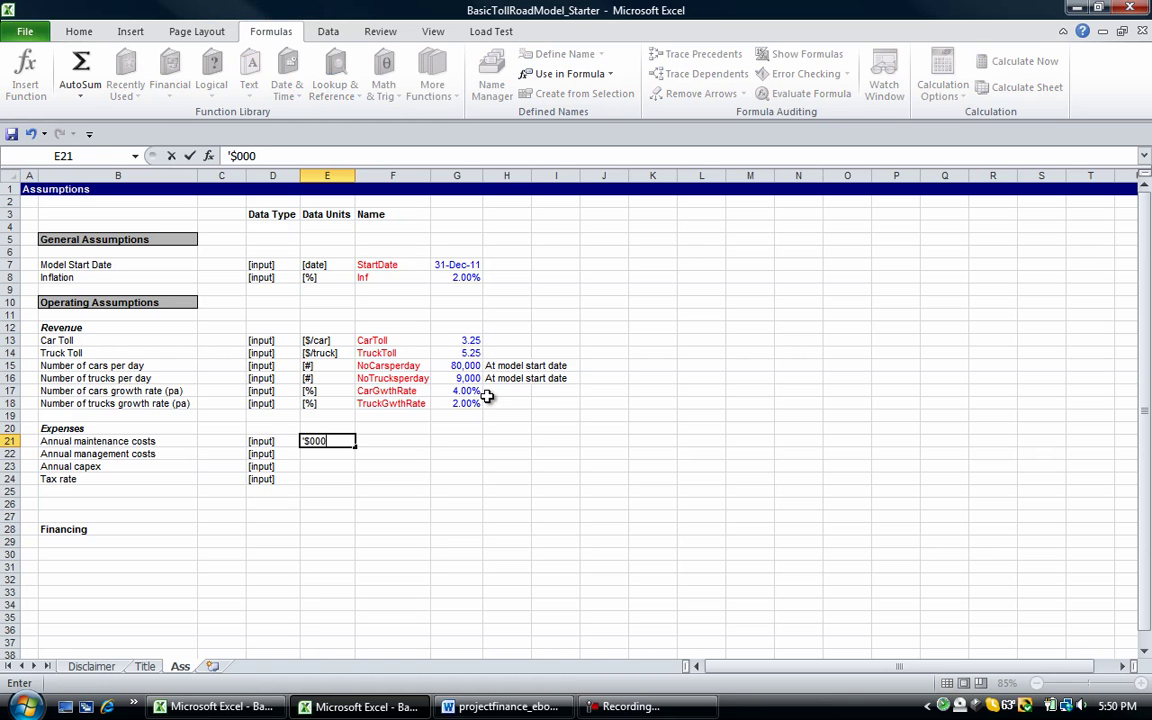
{"action": "key", "text": "ctrl+Return"}
{"action": "key", "text": "ctrl+shift+u"}
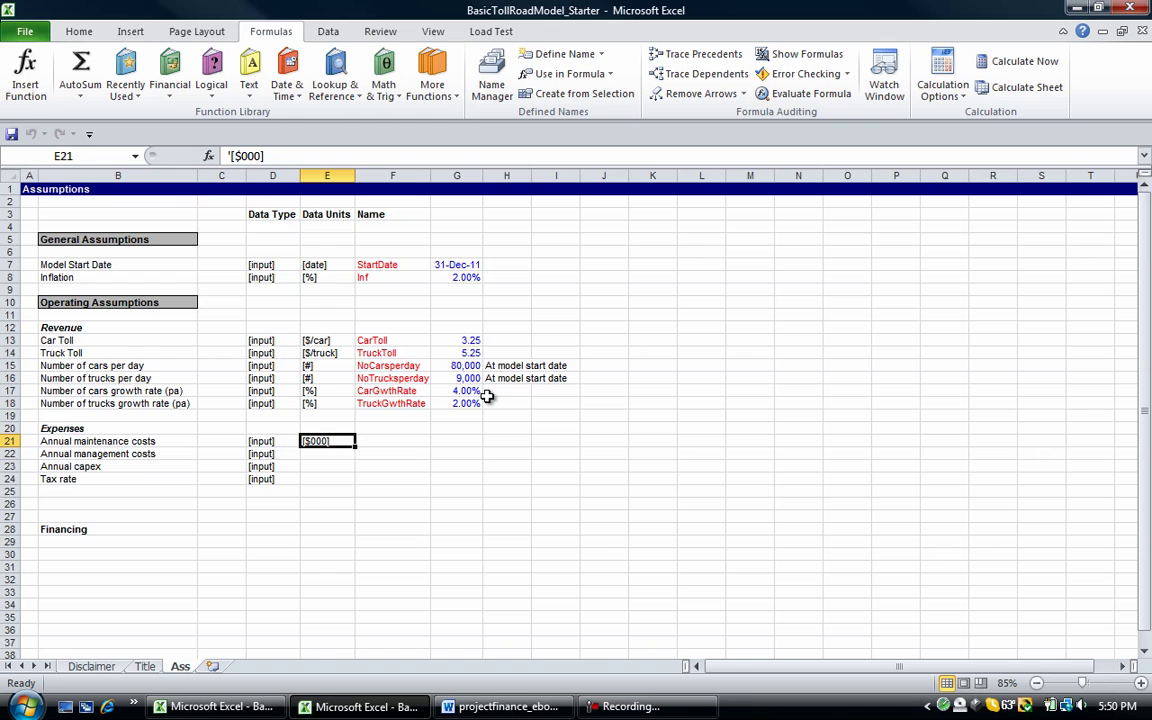
{"action": "key", "text": "shift+Down"}
{"action": "key", "text": "shift+Down"}
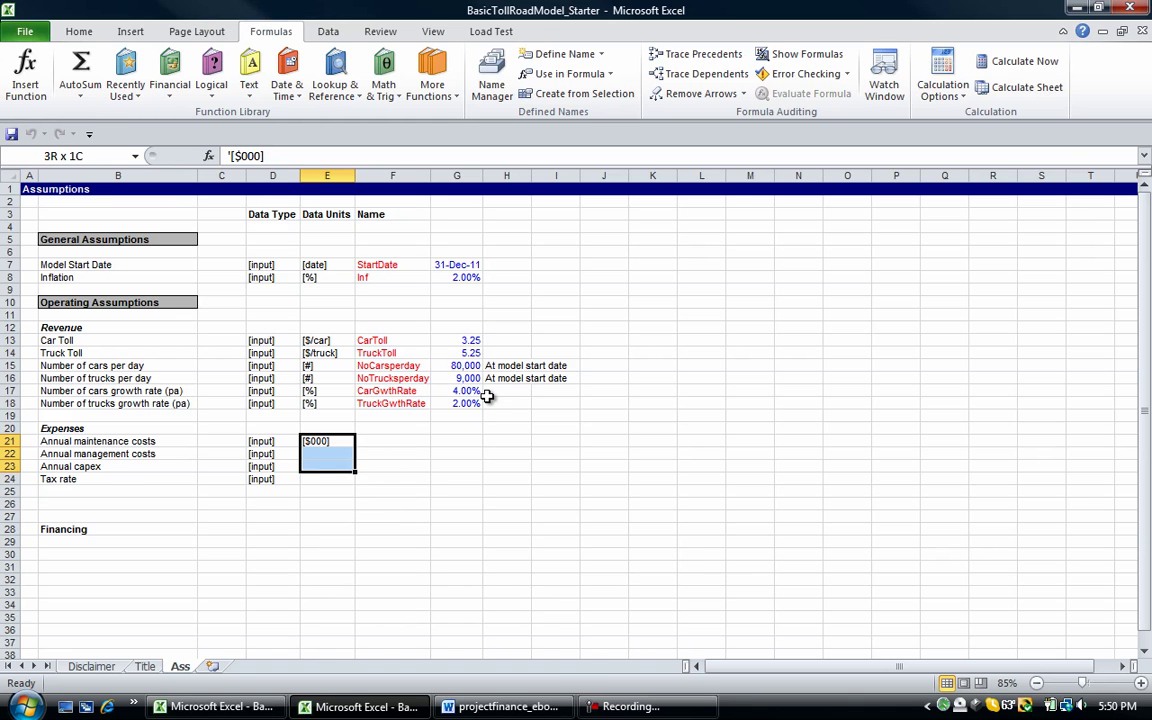
{"action": "key", "text": "ctrl+d"}
{"action": "key", "text": "Down"}
Copy the [%] unit from E18 into E24 for Tax rate.
{"action": "key", "text": "Up"}
{"action": "key", "text": "Up"}
{"action": "key", "text": "Up"}
{"action": "key", "text": "Up"}
{"action": "key", "text": "shift+Up"}
{"action": "key", "text": "ctrl+c"}
{"action": "key", "text": "Down"}
{"action": "key", "text": "Down"}
{"action": "key", "text": "Down"}
{"action": "key", "text": "Down"}
{"action": "key", "text": "Down"}
{"action": "key", "text": "Down"}
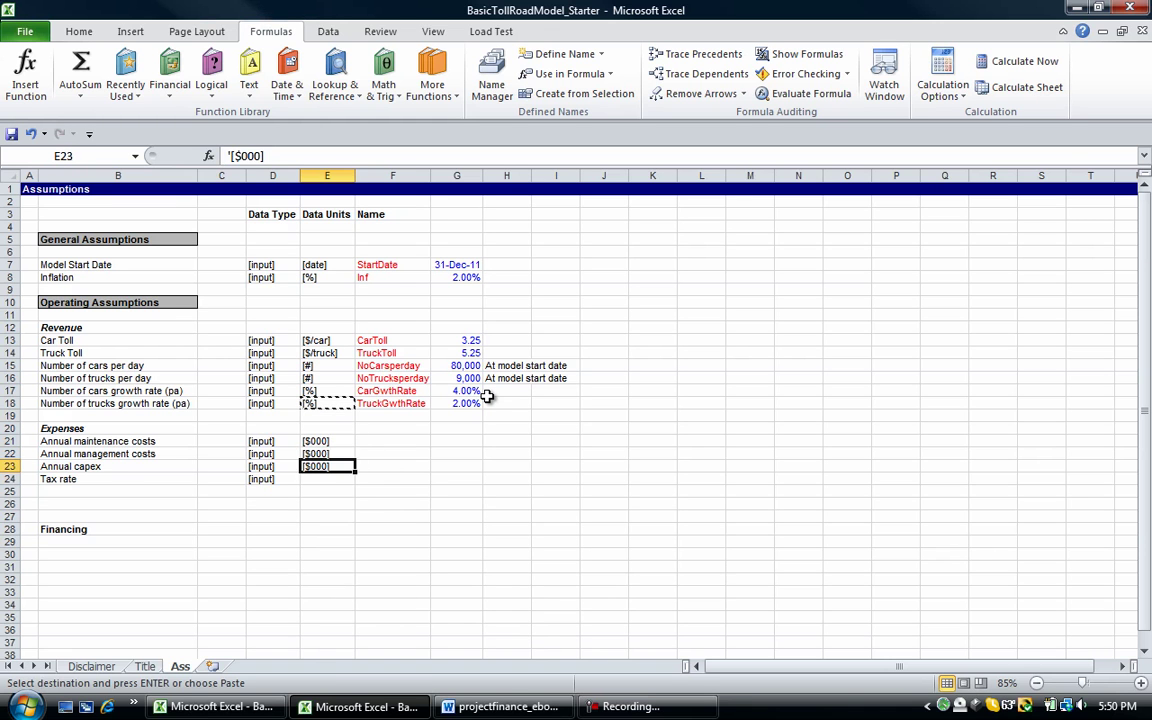
{"action": "key", "text": "ctrl+v"}
{"action": "key", "text": "Up"}
{"action": "key", "text": "Right"}
{"action": "key", "text": "Up"}
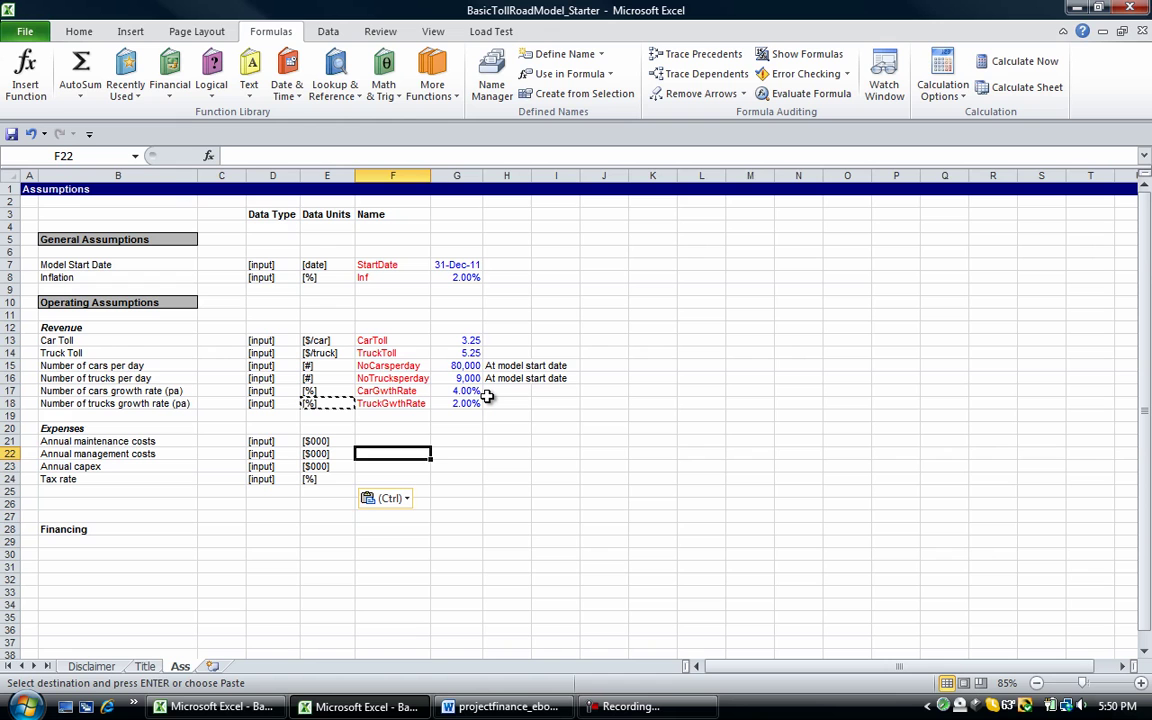
{"action": "key", "text": "Up"}
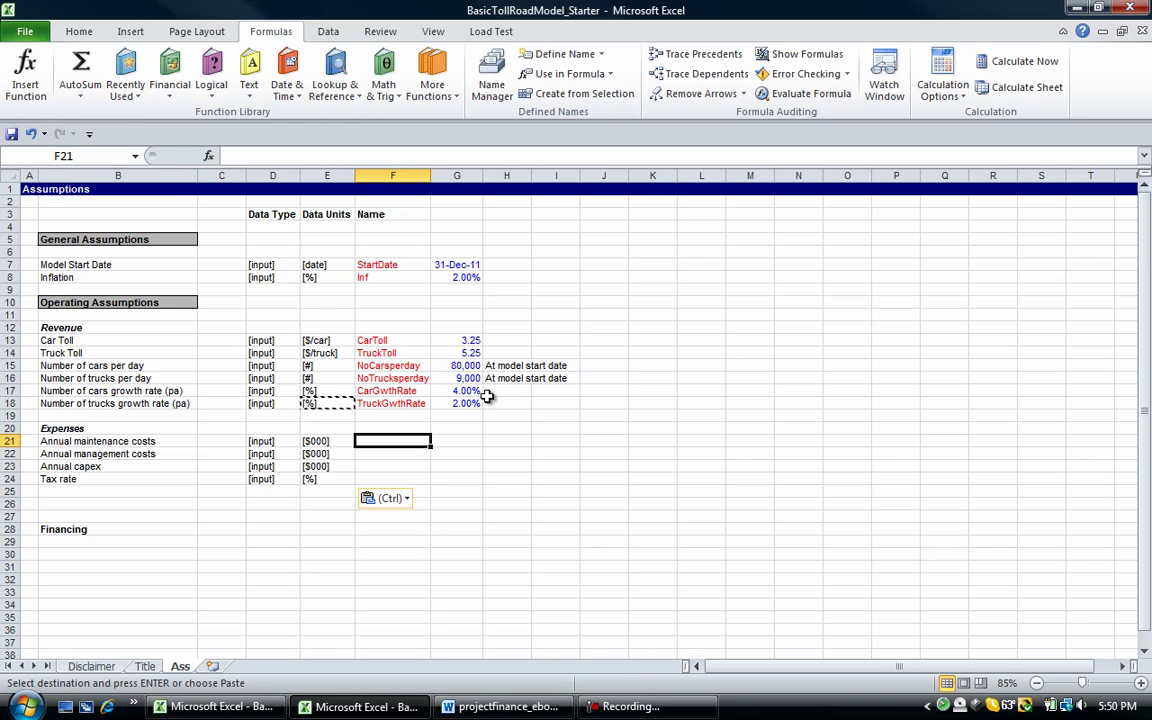
Enter AnnMaint, AnnMgmt, AnnCapex and TaxRate in F21:F24 next to the four expense rows.
{"action": "type", "text": "Ann"}
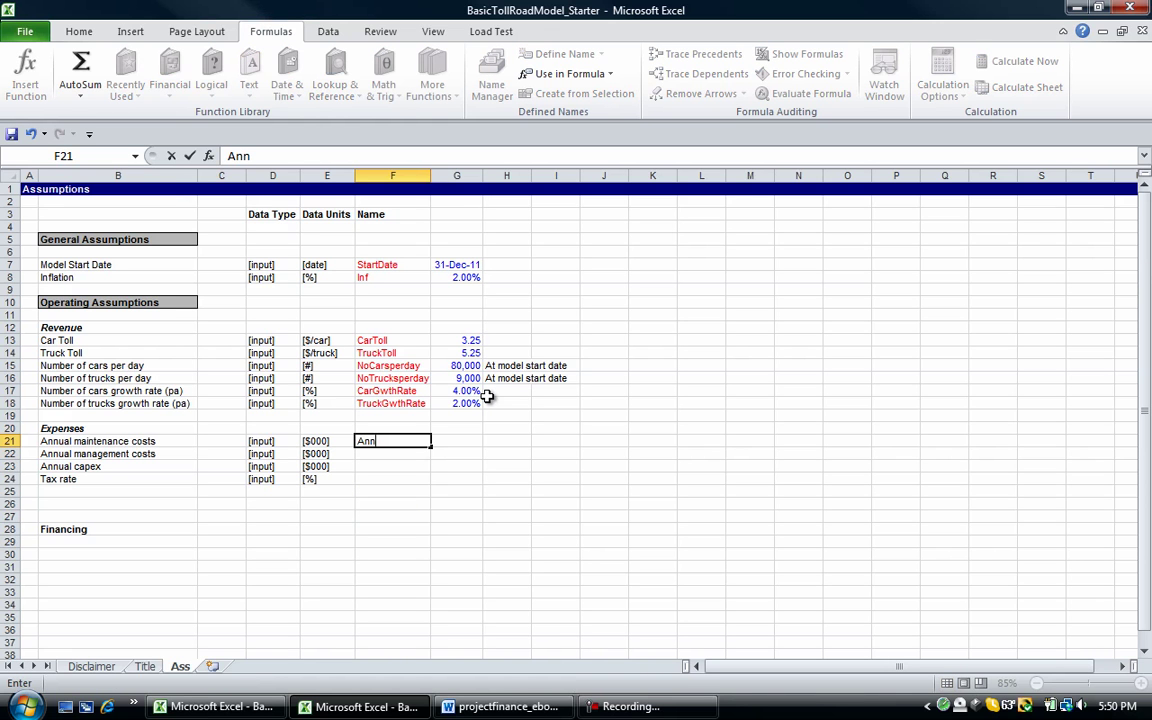
{"action": "type", "text": "Maint"}
{"action": "key", "text": "Return"}
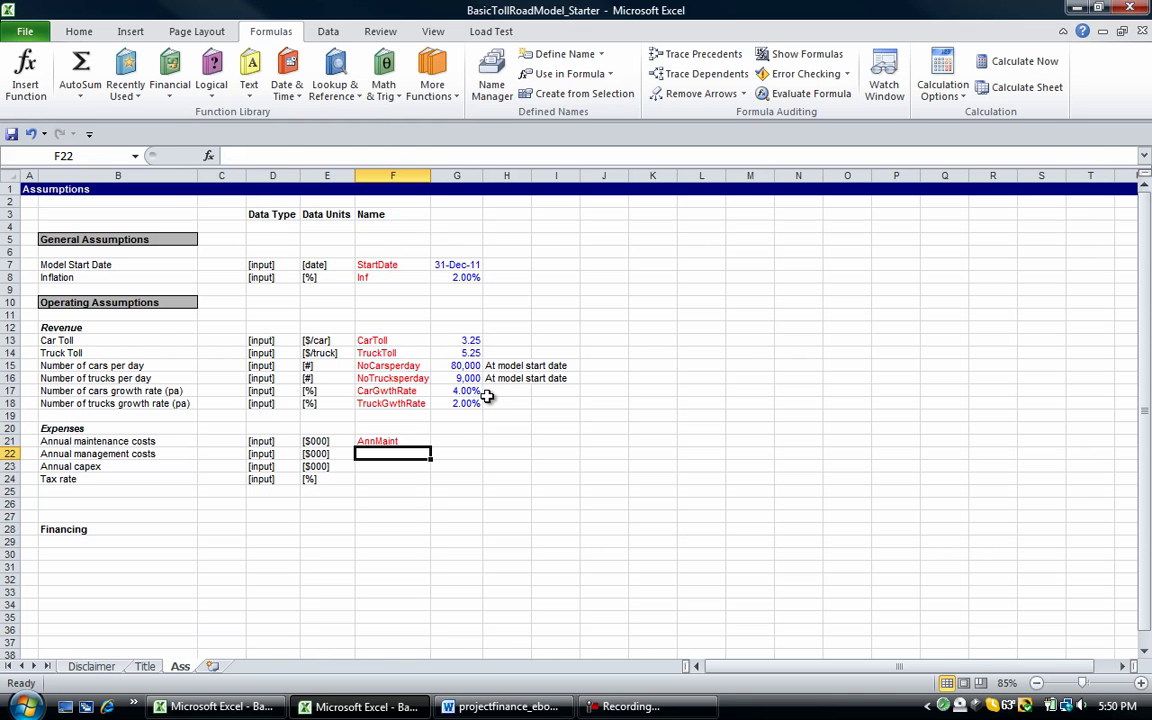
{"action": "type", "text": "Ann"}
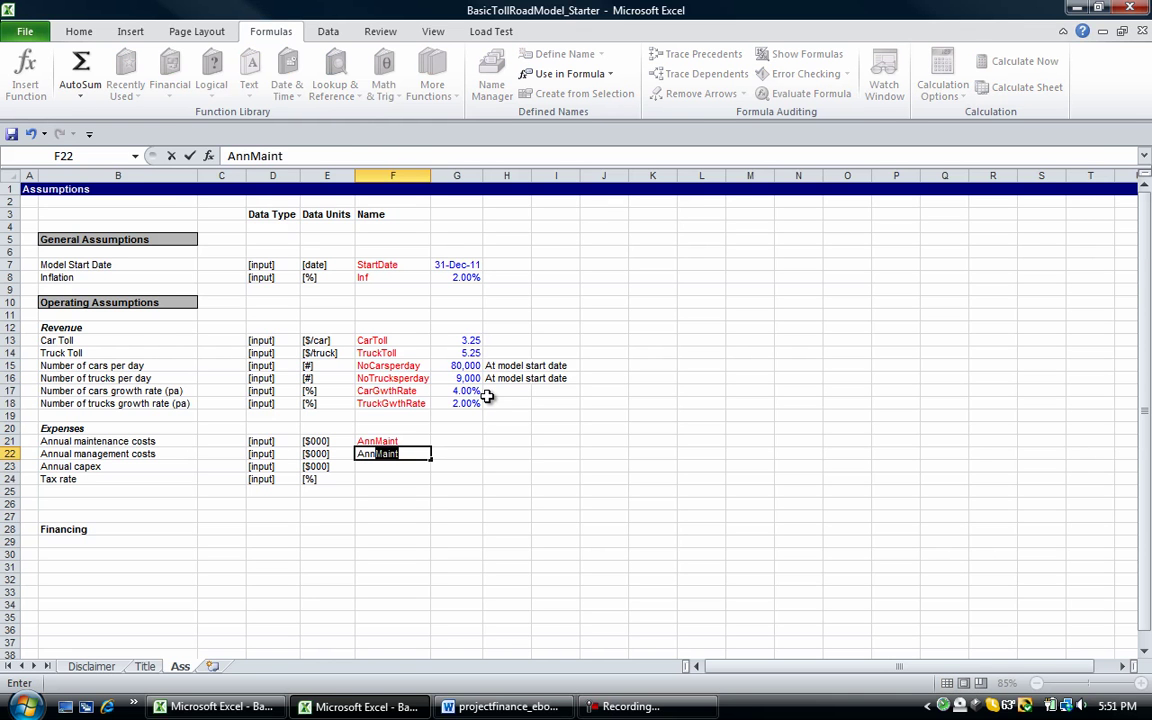
{"action": "type", "text": "Ma"}
{"action": "key", "text": "BackSpace"}
{"action": "key", "text": "BackSpace"}
{"action": "type", "text": "gmt"}
{"action": "key", "text": "Return"}
{"action": "type", "text": "AnnCapex"}
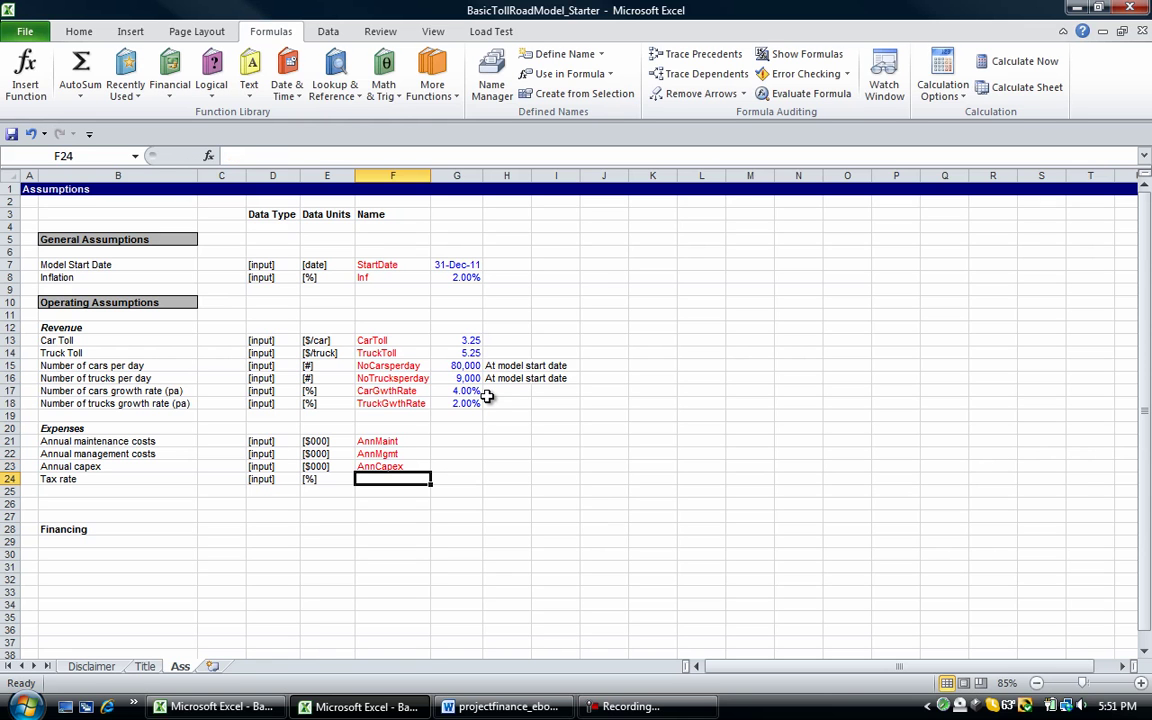
{"action": "type", "text": "Tax"}
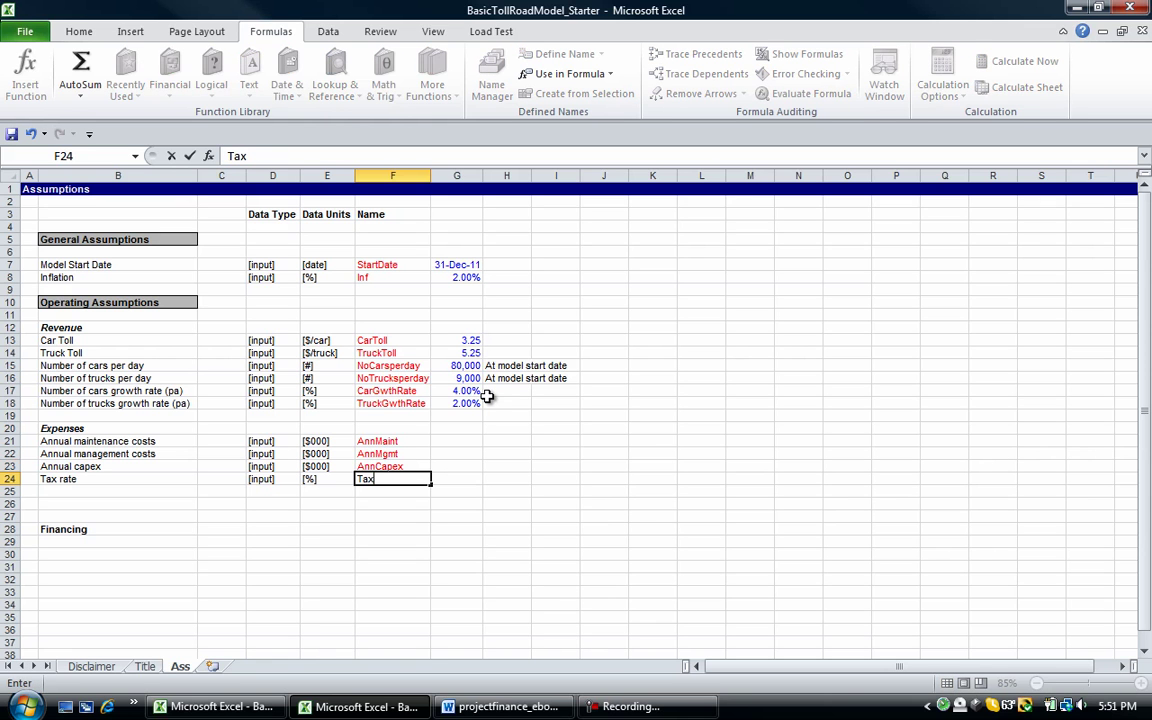
{"action": "type", "text": "Rate"}
{"action": "key", "text": "Up"}
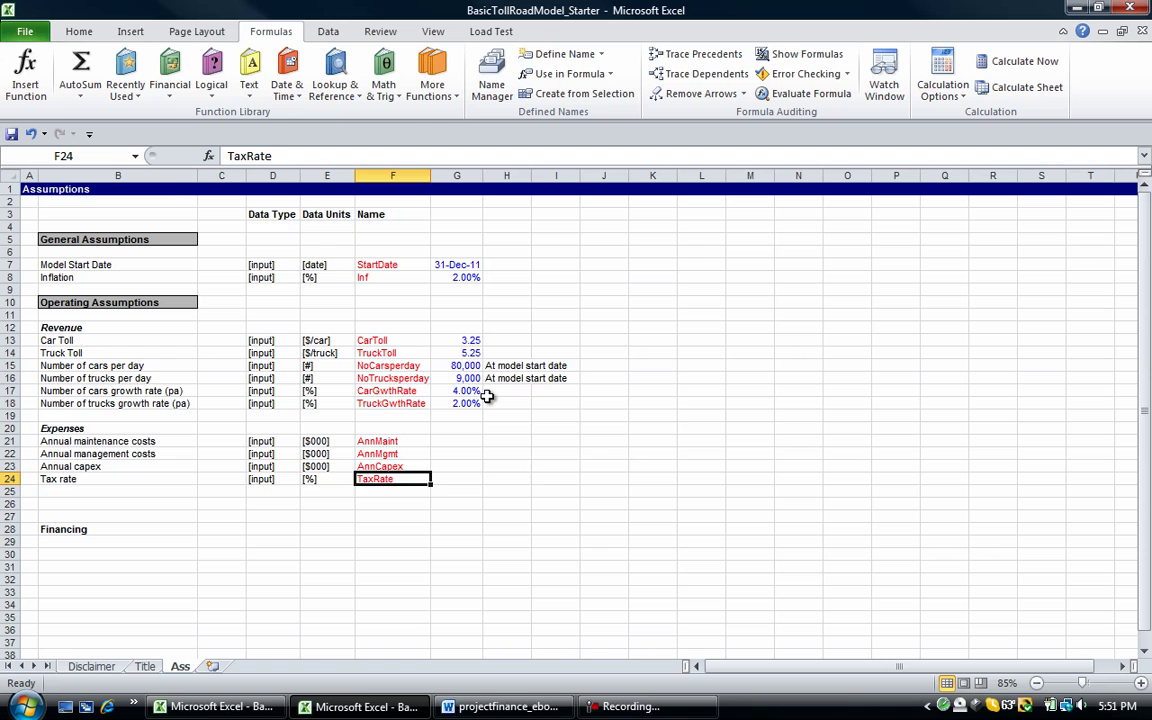
{"action": "key", "text": "Right"}
{"action": "key", "text": "Right"}
{"action": "key", "text": "Left"}
{"action": "key", "text": "Up"}
{"action": "key", "text": "Up"}
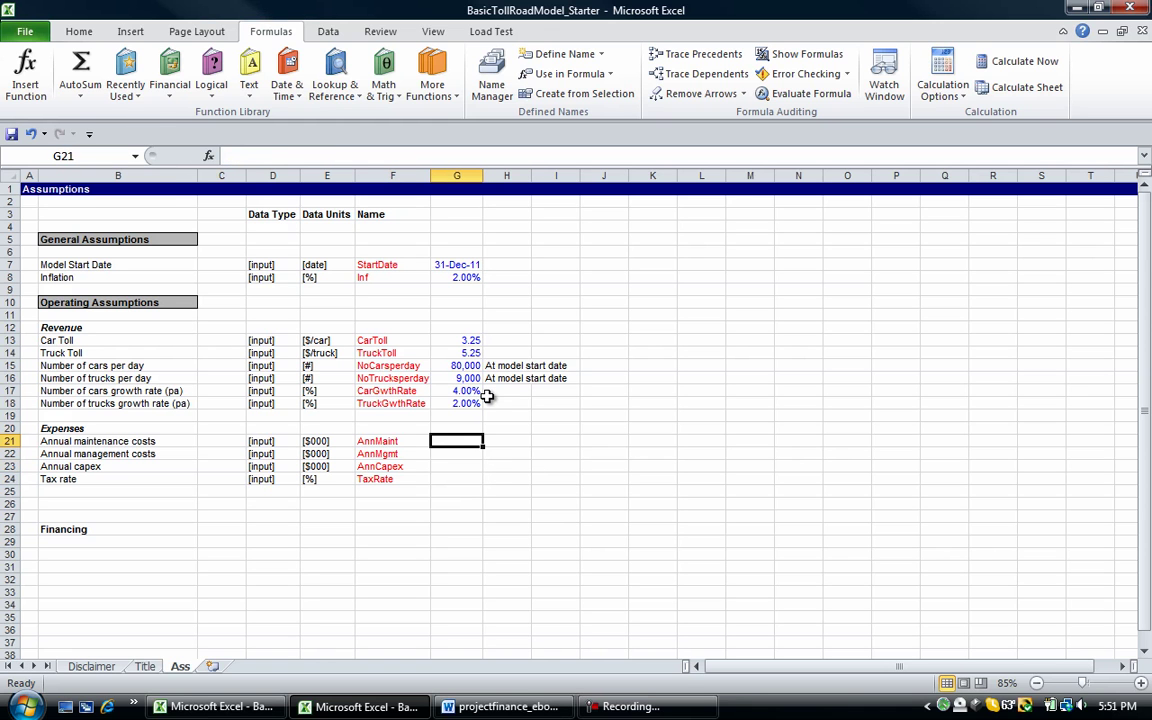
Enter 30000, 5000 and 2500 as maintenance, management and capex costs in G21:G23.
{"action": "type", "text": "30000"}
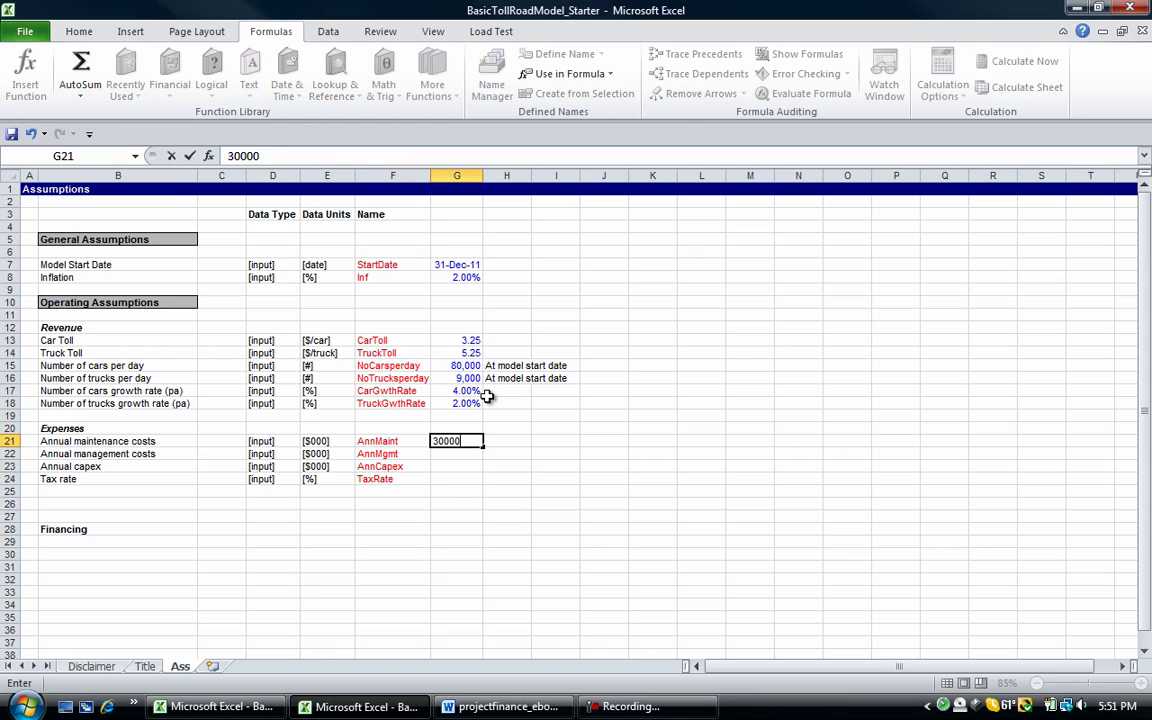
{"action": "key", "text": "Return"}
{"action": "key", "text": "Up"}
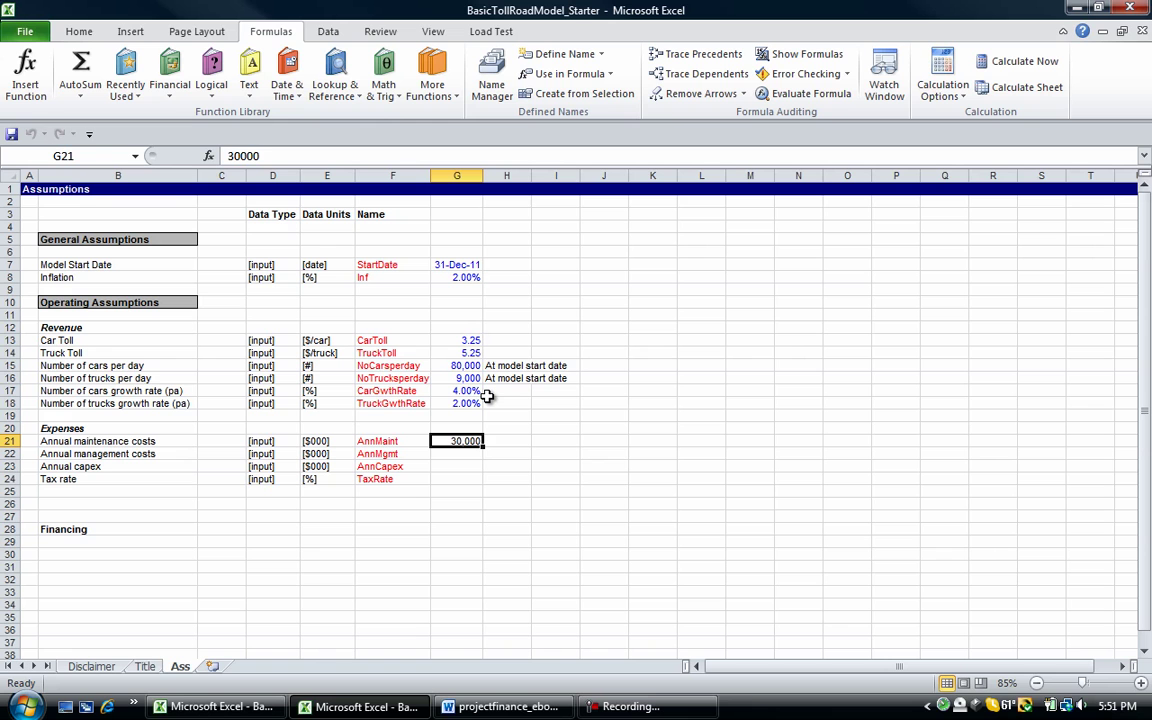
{"action": "key", "text": "Down"}
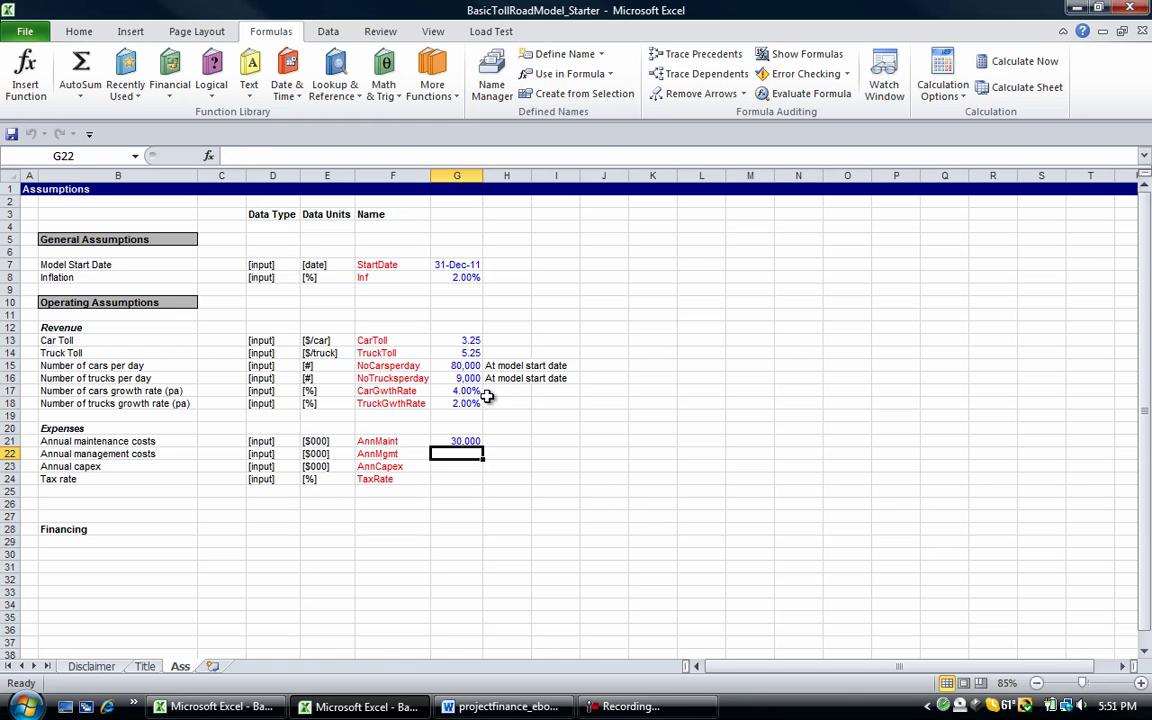
{"action": "type", "text": "5000"}
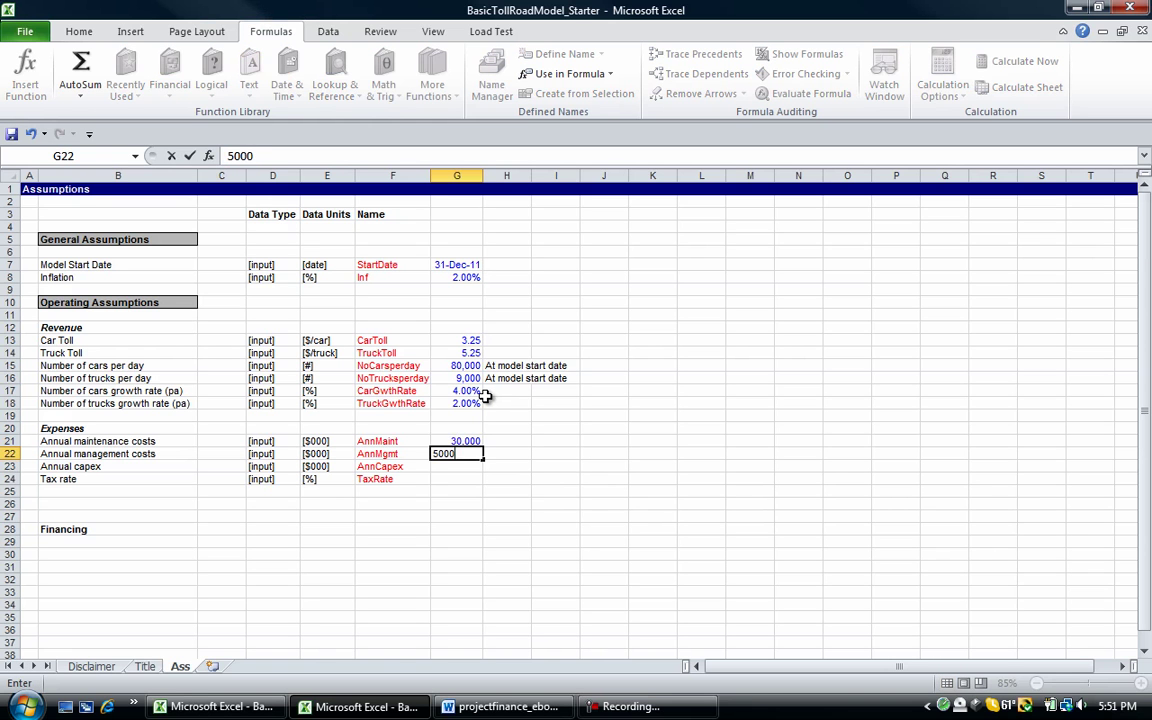
{"action": "key", "text": "Return"}
{"action": "key", "text": "Up"}
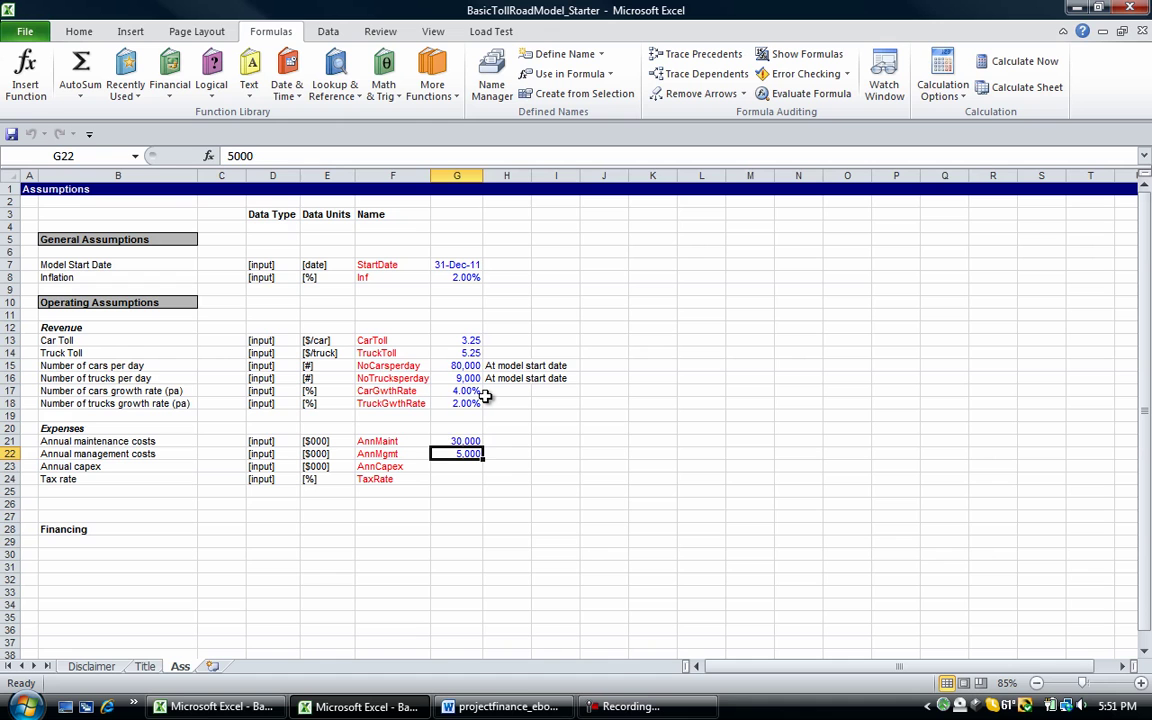
{"action": "key", "text": "Down"}
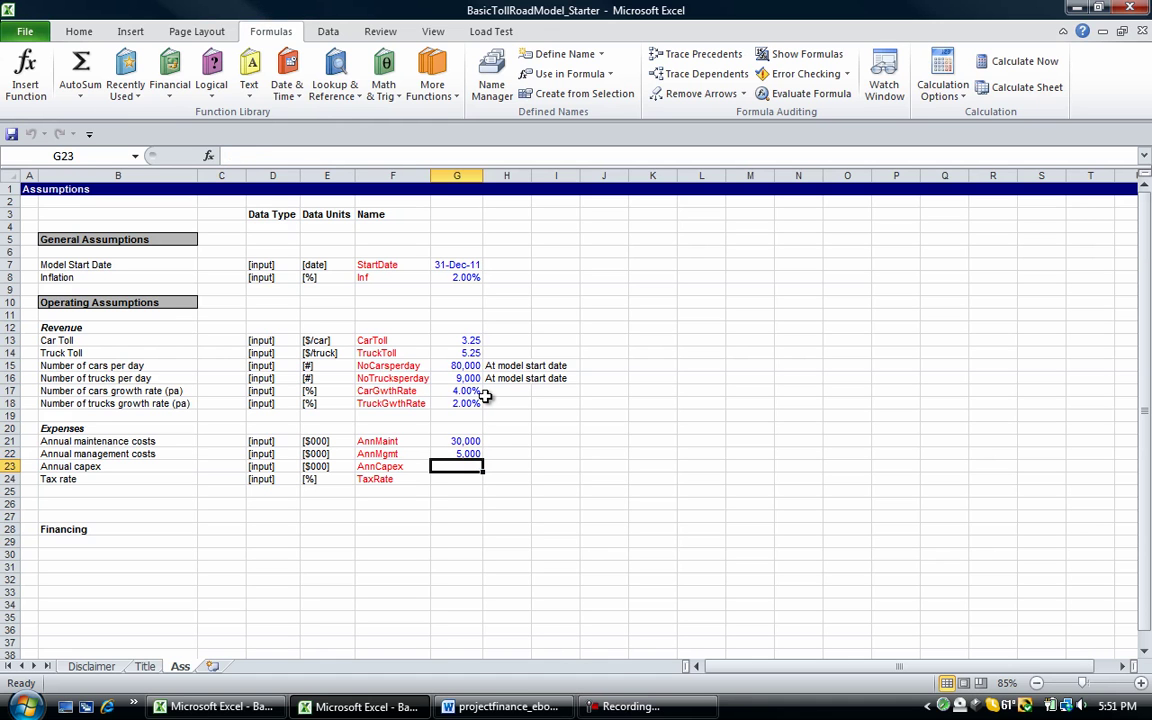
{"action": "type", "text": "25000"}
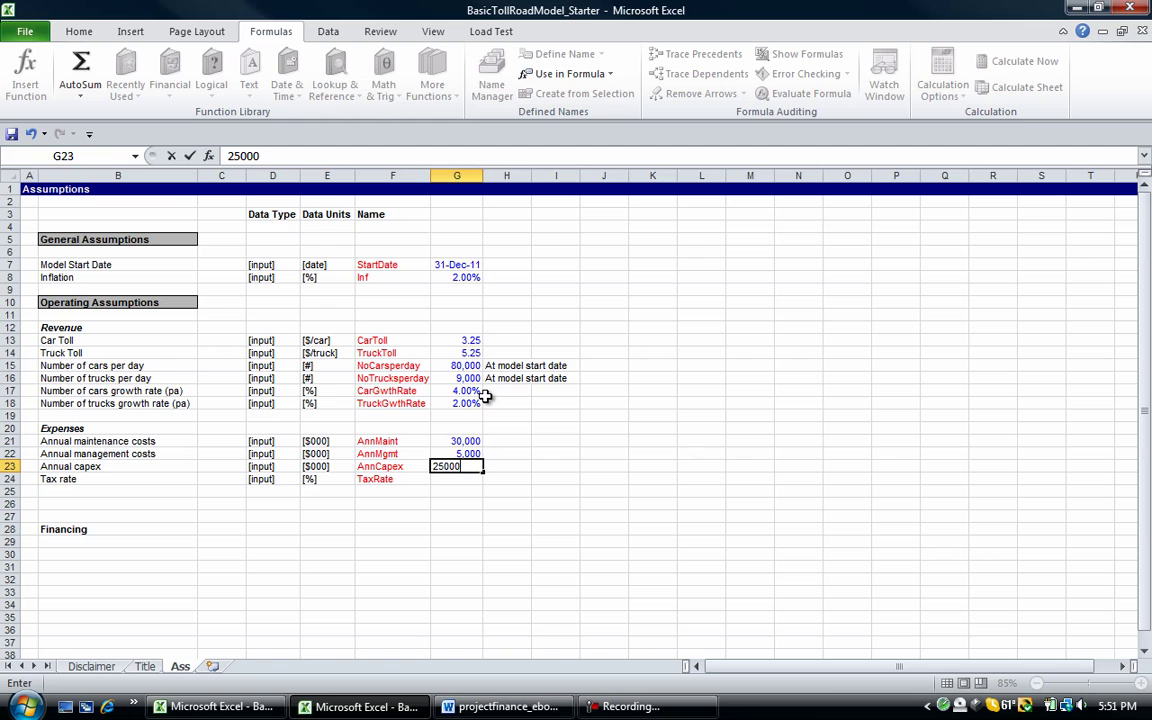
{"action": "key", "text": "BackSpace"}
{"action": "key", "text": "Return"}
{"action": "key", "text": "Up"}
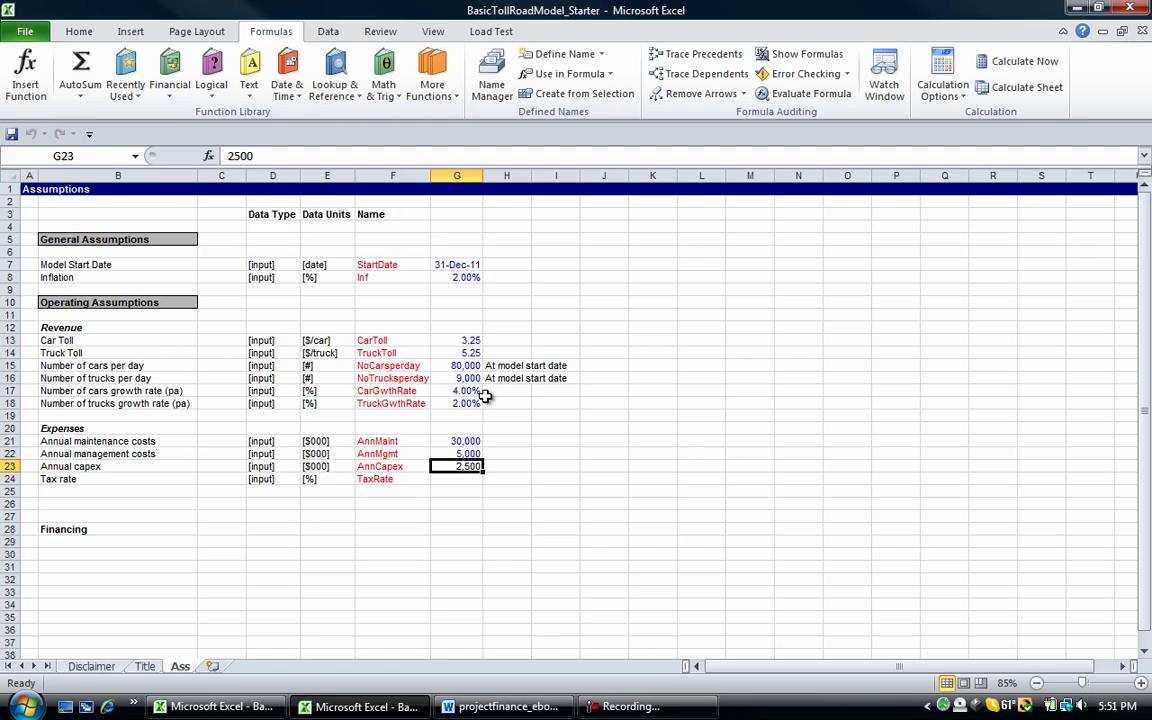
Enter a 30% tax rate in G24, formatted as 30.00%.
{"action": "key", "text": "Down"}
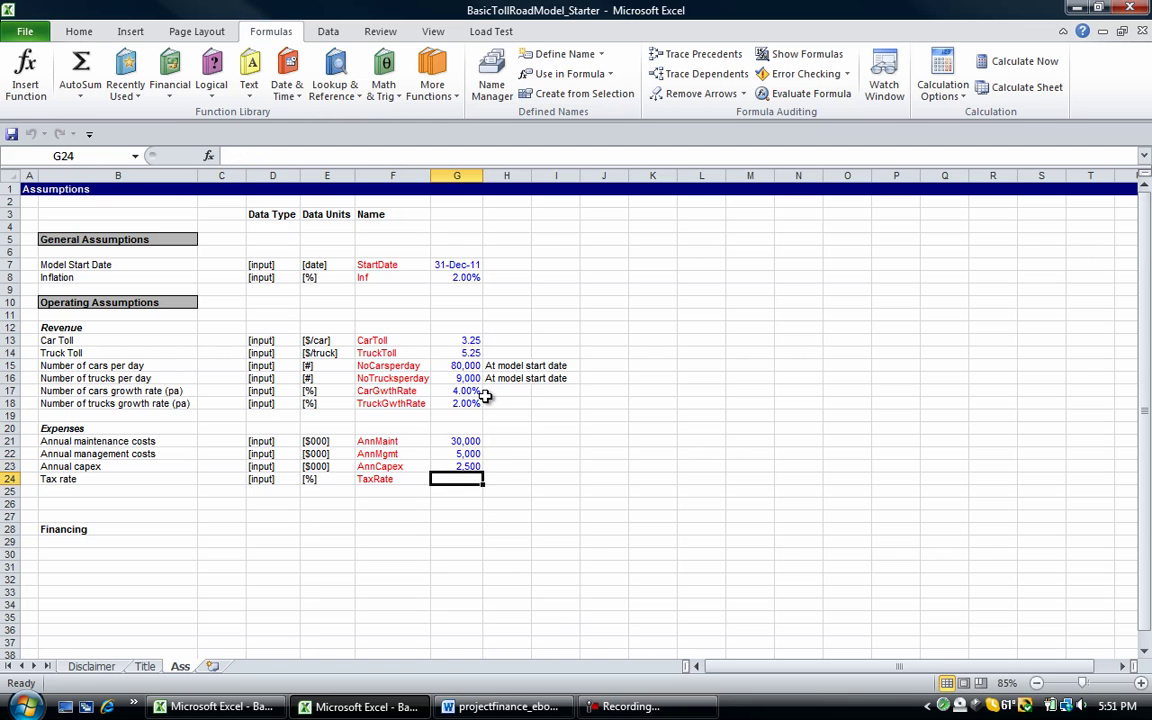
{"action": "type", "text": "30%"}
{"action": "key", "text": "Return"}
{"action": "key", "text": "Up"}
{"action": "key", "text": "ctrl+shift+p"}
{"action": "key", "text": "Down"}
{"action": "key", "text": "Down"}
Delete the two blank rows above the Financing heading.
{"action": "key", "text": "Left"}
{"action": "key", "text": "Left"}
{"action": "key", "text": "Left"}
{"action": "key", "text": "Left"}
{"action": "key", "text": "Left"}
{"action": "key", "text": "Left"}
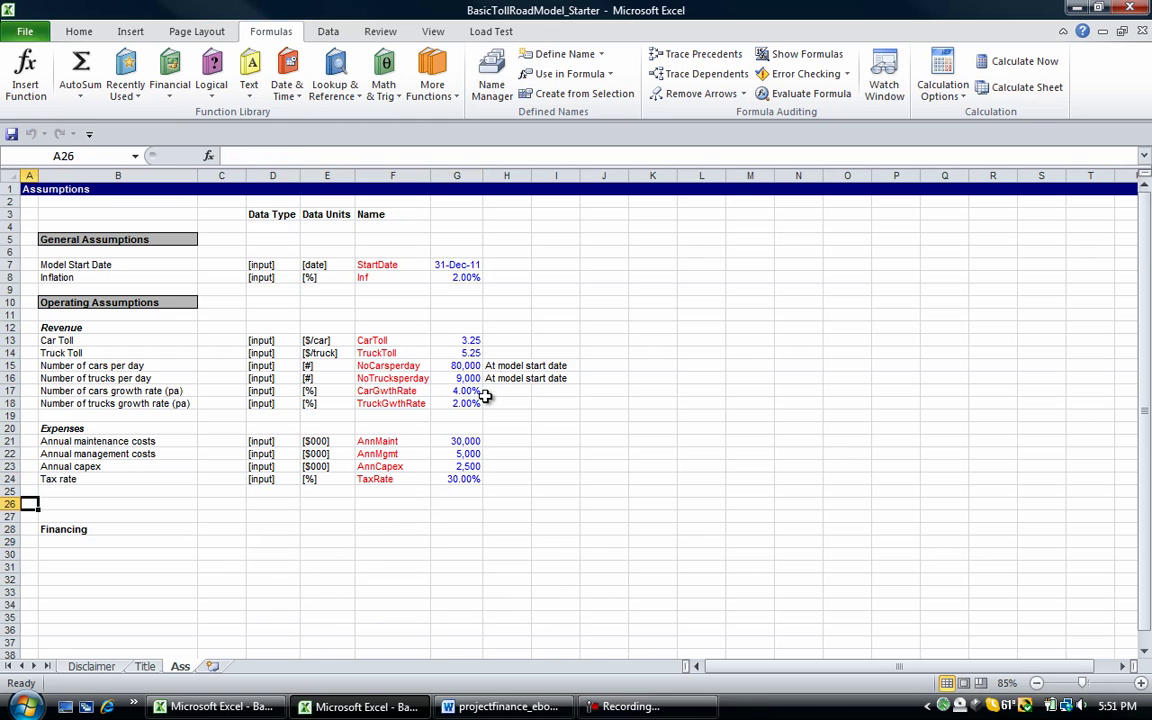
{"action": "key", "text": "shift+space"}
{"action": "key", "text": "shift+Down"}
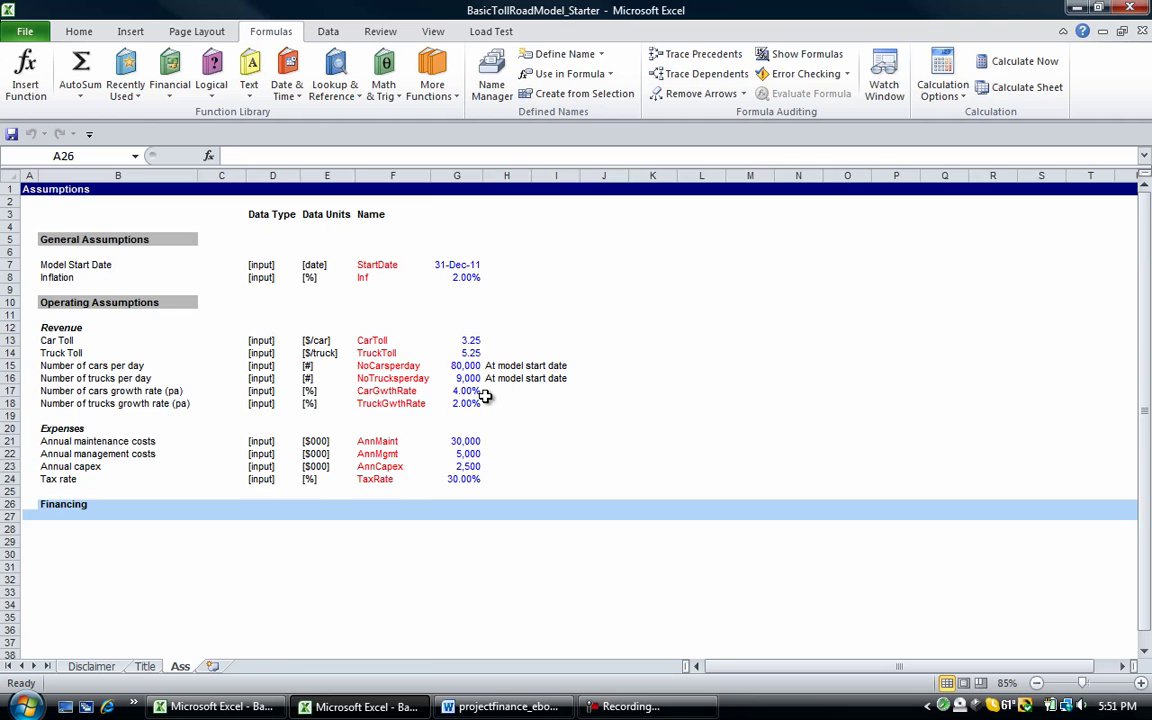
{"action": "key", "text": "ctrl+minus"}
Review the TaxRate 30% and Annual capex 2,500 rows, ending below Financing.
{"action": "key", "text": "Right"}
{"action": "key", "text": "Down"}
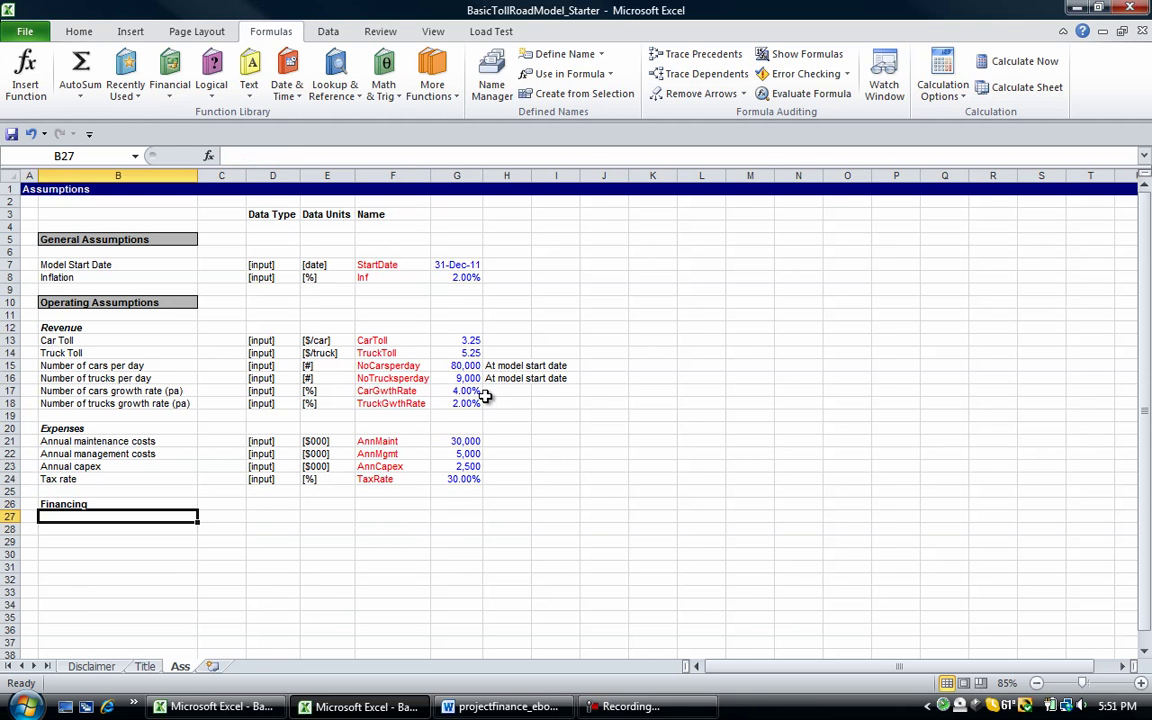
{"action": "key", "text": "Up"}
{"action": "key", "text": "Up"}
{"action": "key", "text": "Up"}
{"action": "key", "text": "Right"}
{"action": "key", "text": "Right"}
{"action": "key", "text": "Right"}
{"action": "key", "text": "Right"}
{"action": "key", "text": "Right"}
{"action": "key", "text": "Right"}
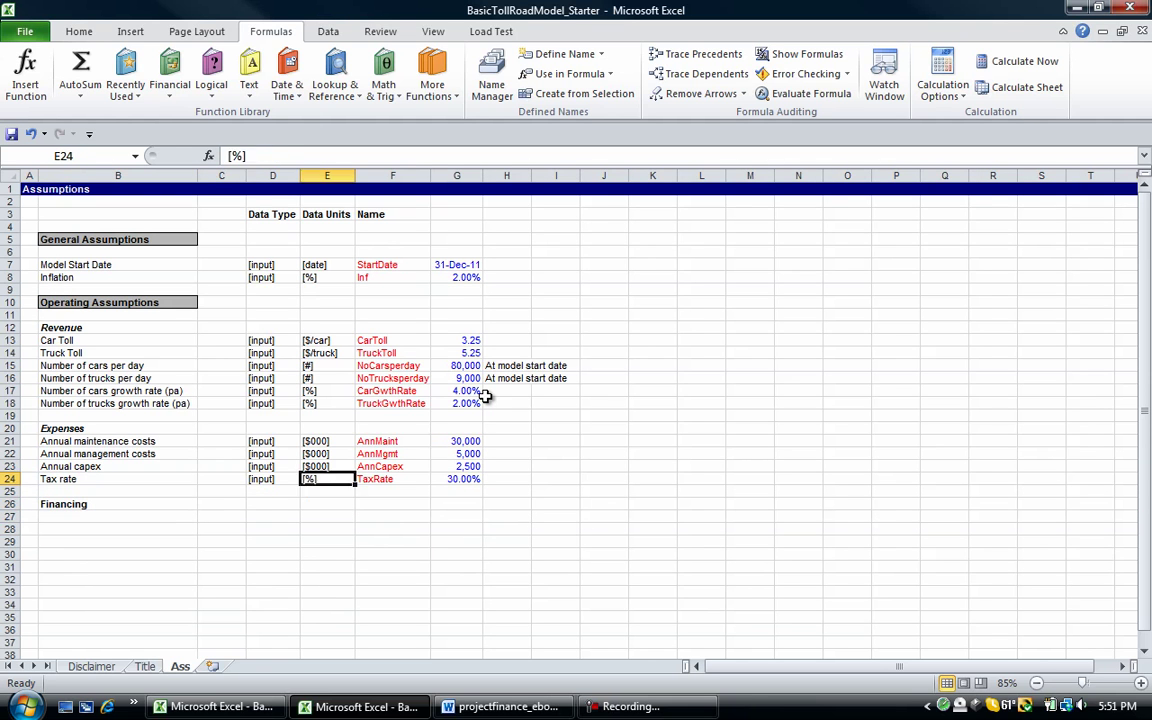
{"action": "key", "text": "Left"}
{"action": "key", "text": "Left"}
{"action": "key", "text": "Right"}
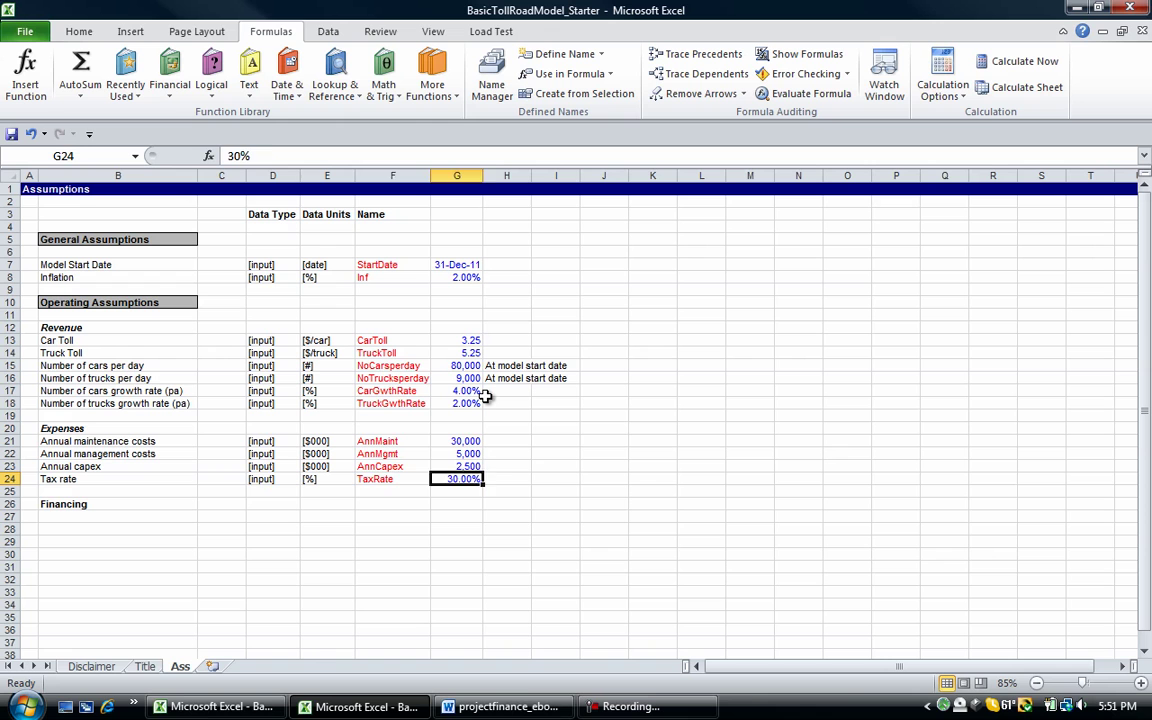
{"action": "key", "text": "Left"}
{"action": "key", "text": "Right"}
{"action": "key", "text": "Up"}
{"action": "key", "text": "Left"}
{"action": "key", "text": "Right"}
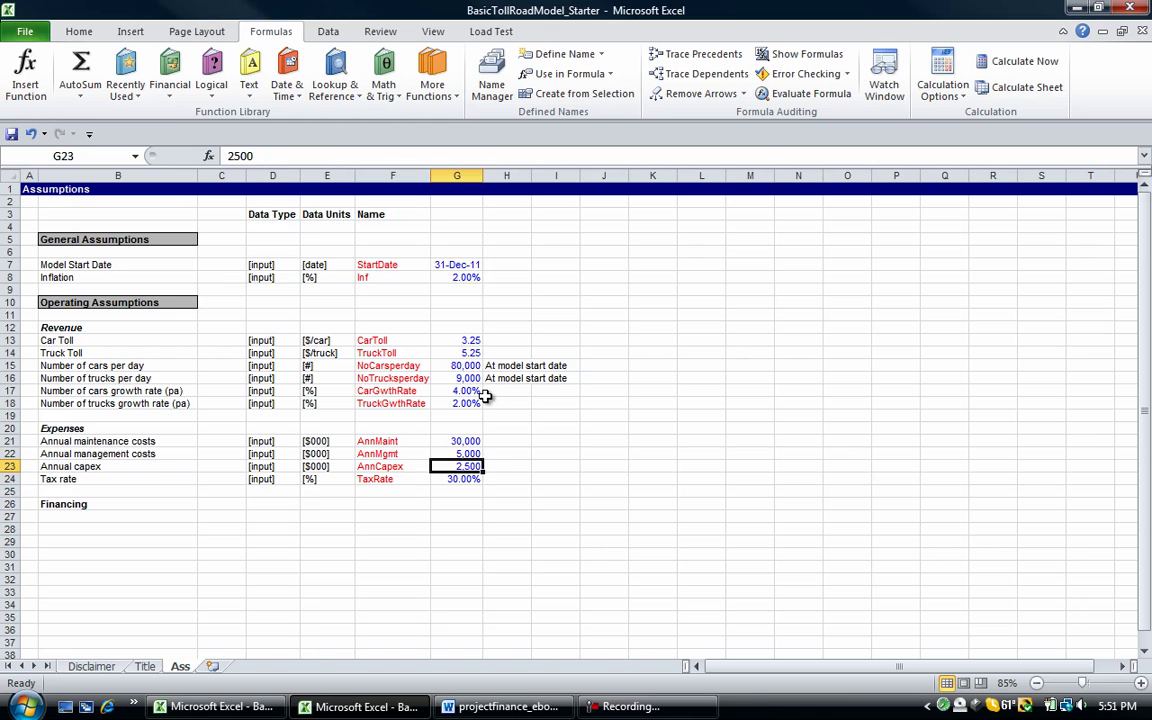
{"action": "key", "text": "Left"}
{"action": "key", "text": "Left"}
{"action": "key", "text": "Left"}
{"action": "key", "text": "Left"}
{"action": "key", "text": "Left"}
{"action": "key", "text": "Right"}
{"action": "key", "text": "Right"}
{"action": "key", "text": "Right"}
{"action": "key", "text": "Right"}
{"action": "key", "text": "Right"}
{"action": "key", "text": "Left"}
{"action": "key", "text": "Left"}
{"action": "key", "text": "Left"}
{"action": "key", "text": "Left"}
{"action": "key", "text": "Left"}
{"action": "key", "text": "Down"}
{"action": "key", "text": "Down"}
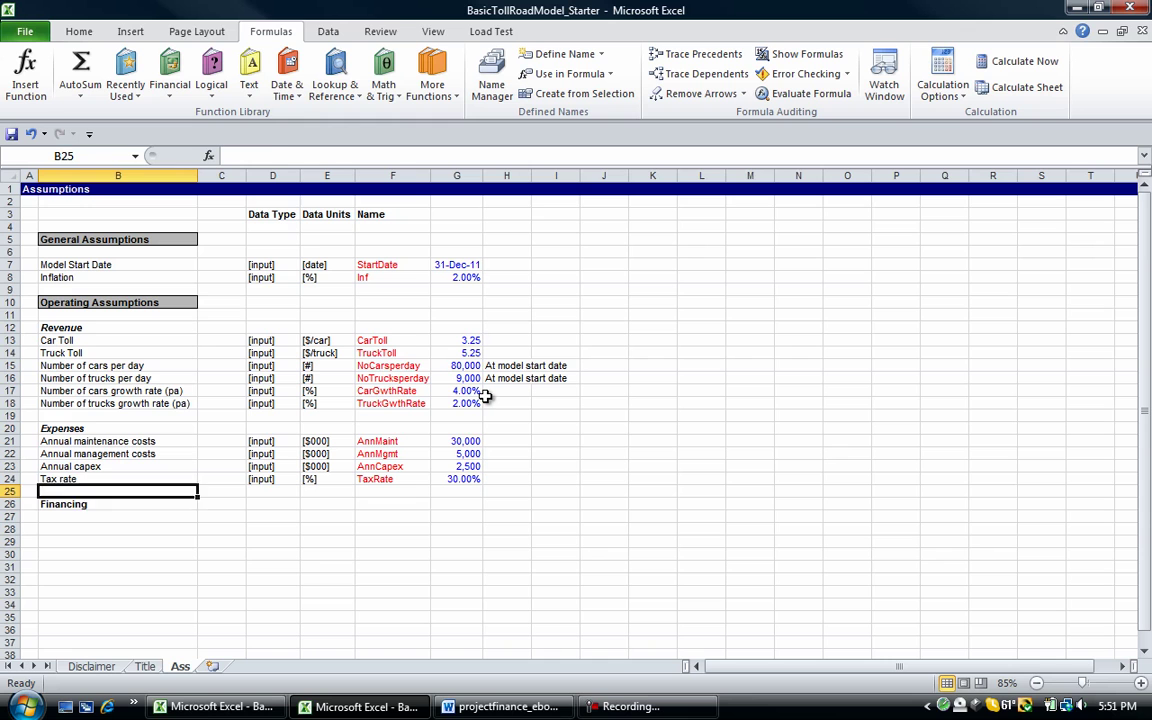
{"action": "key", "text": "Down"}
{"action": "key", "text": "Down"}
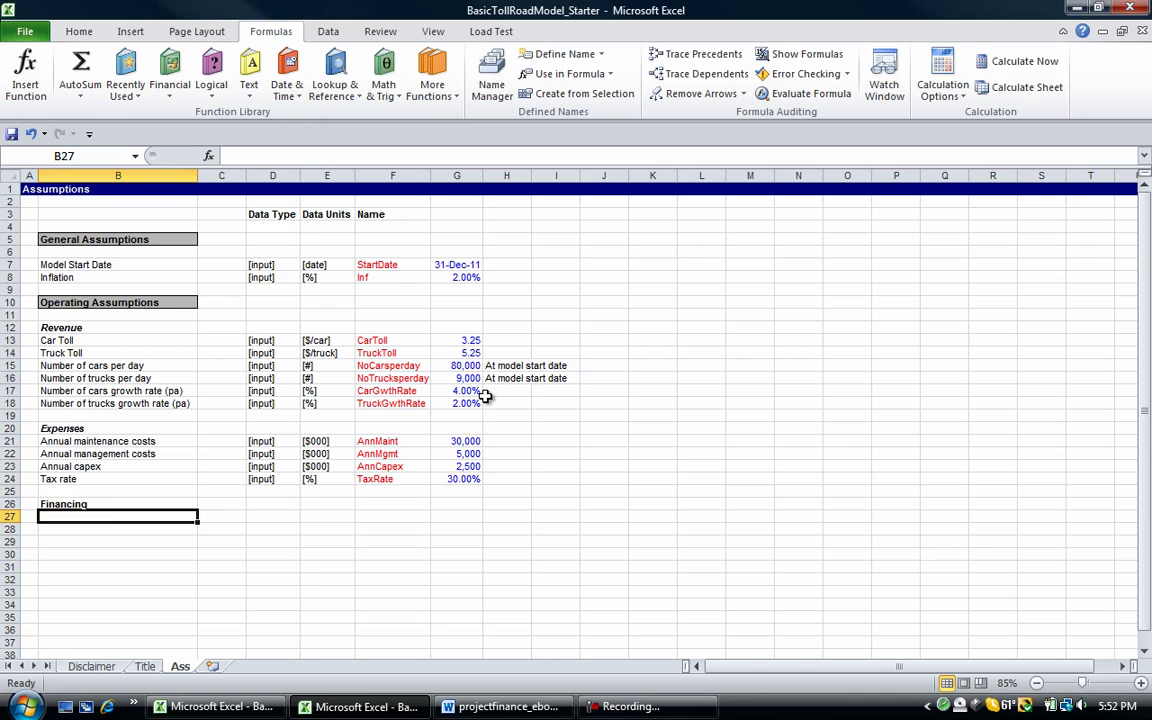
Enter the labels Debt Amount and Interest rate under Financing.
{"action": "type", "text": "Debt"}
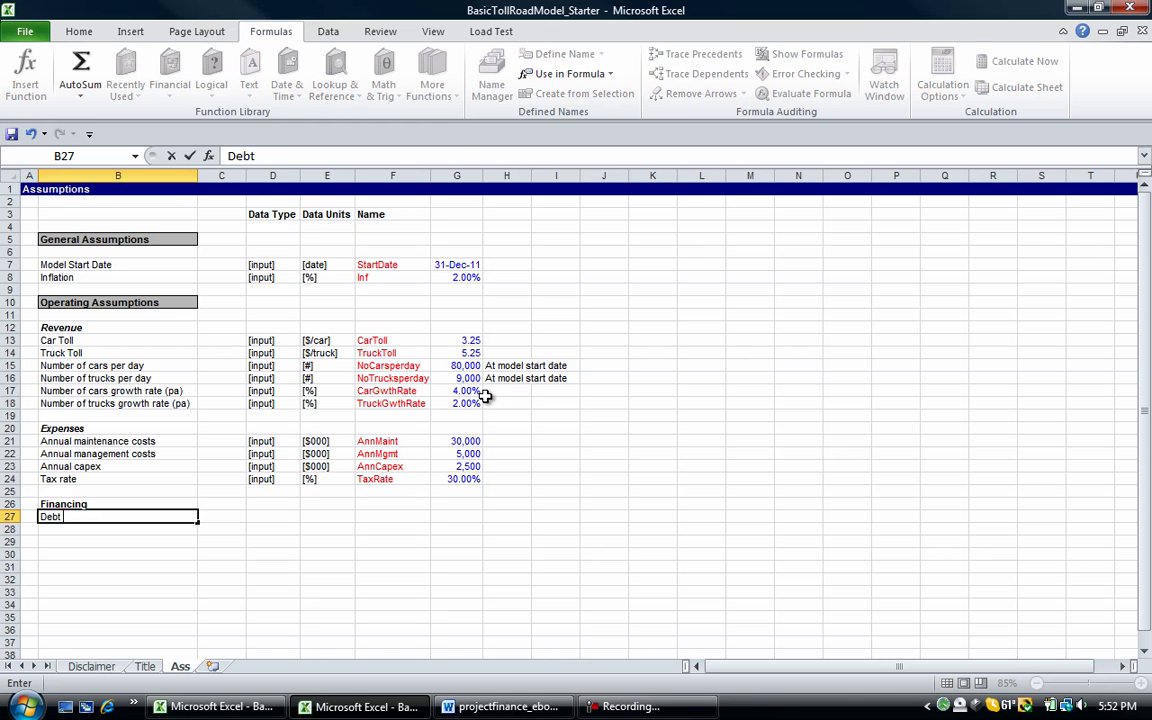
{"action": "type", "text": " Amount"}
{"action": "key", "text": "Return"}
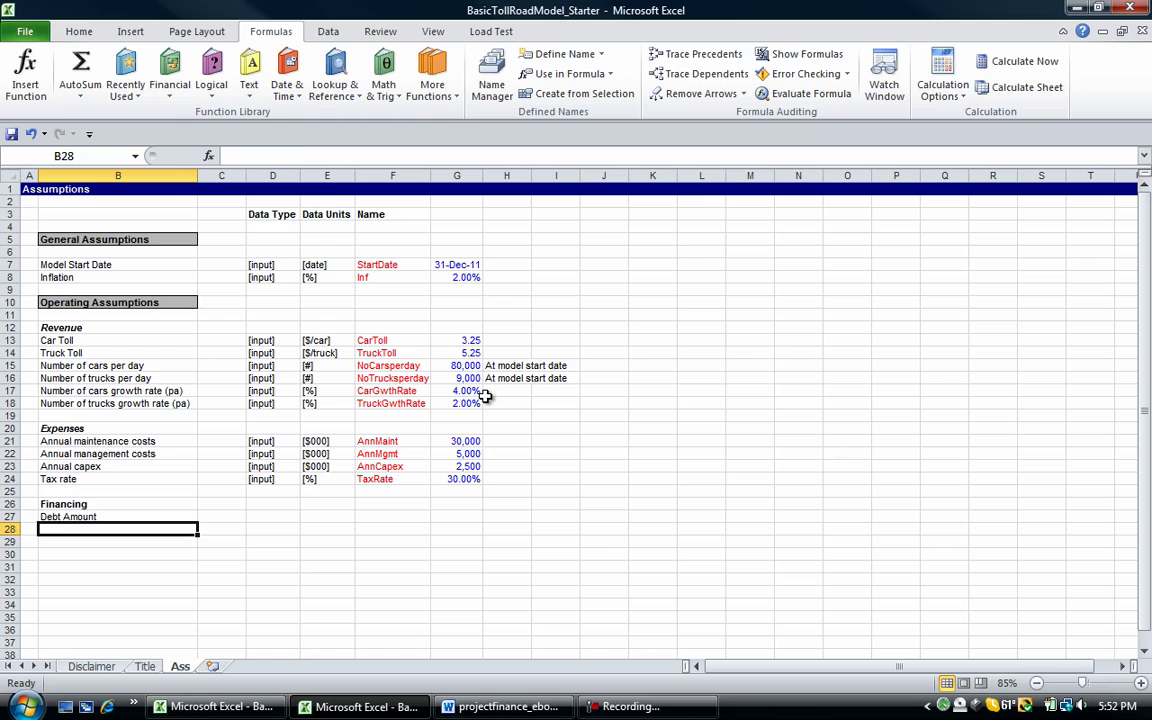
{"action": "key", "text": "Up"}
{"action": "key", "text": "Down"}
{"action": "type", "text": "Interest"}
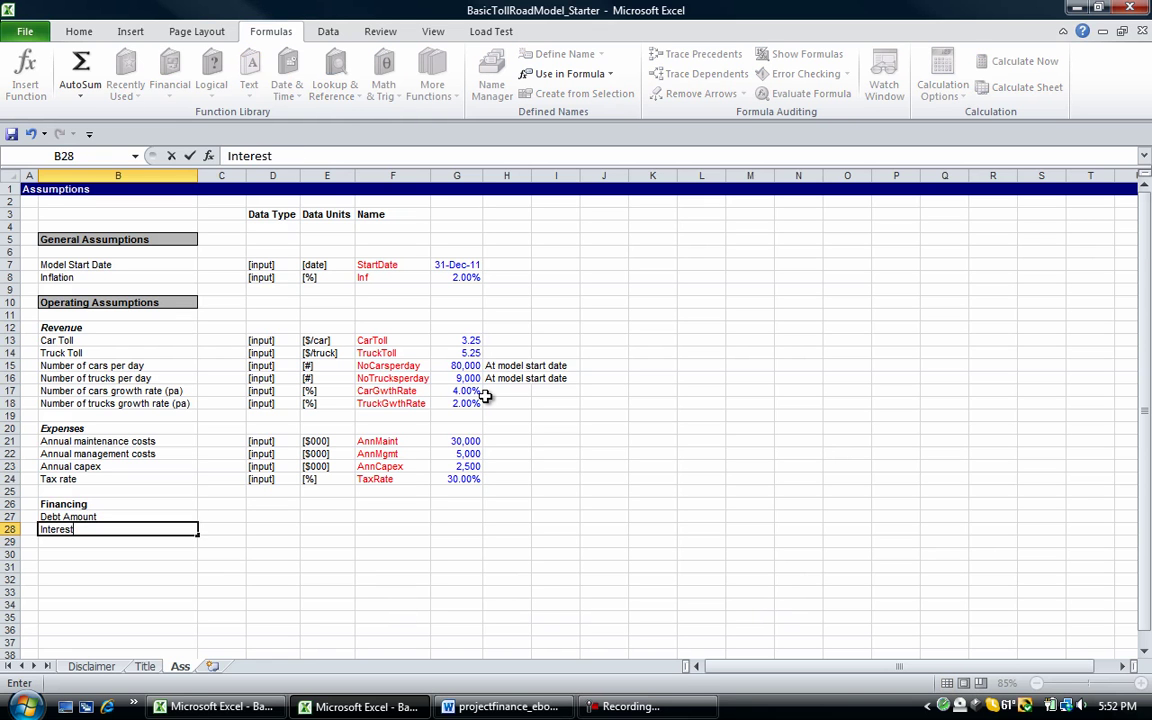
{"action": "key", "text": "Return"}
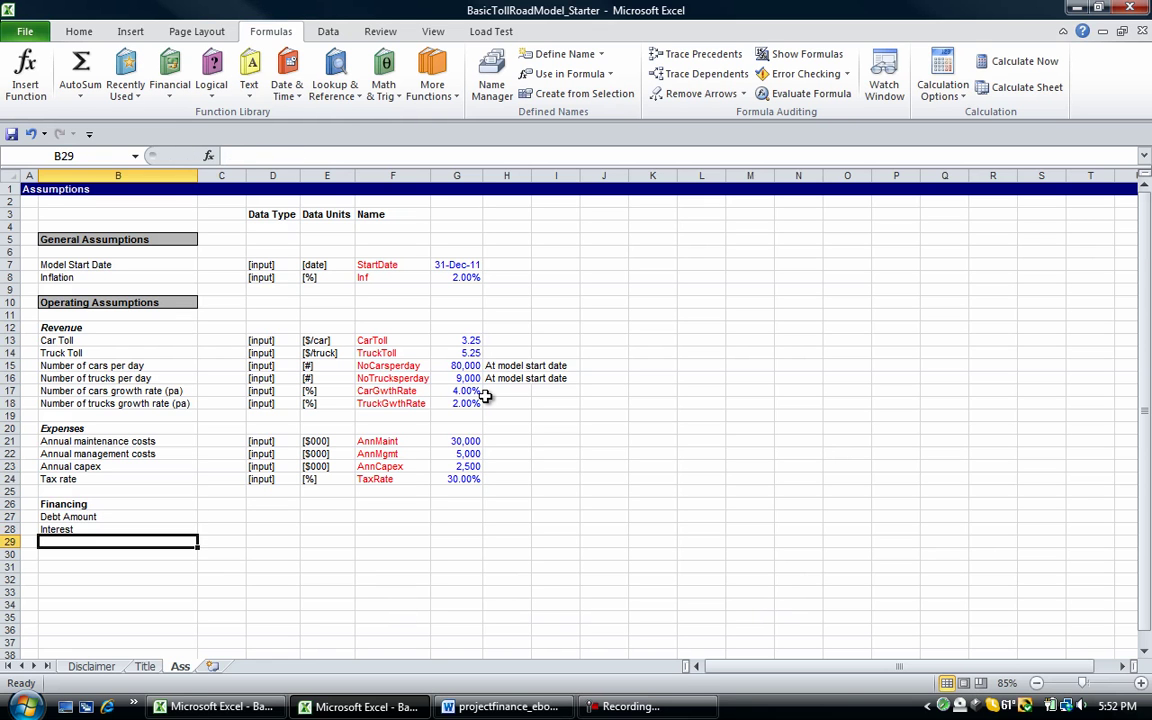
{"action": "key", "text": "Up"}
{"action": "key", "text": "F2"}
{"action": "type", "text": "rate"}
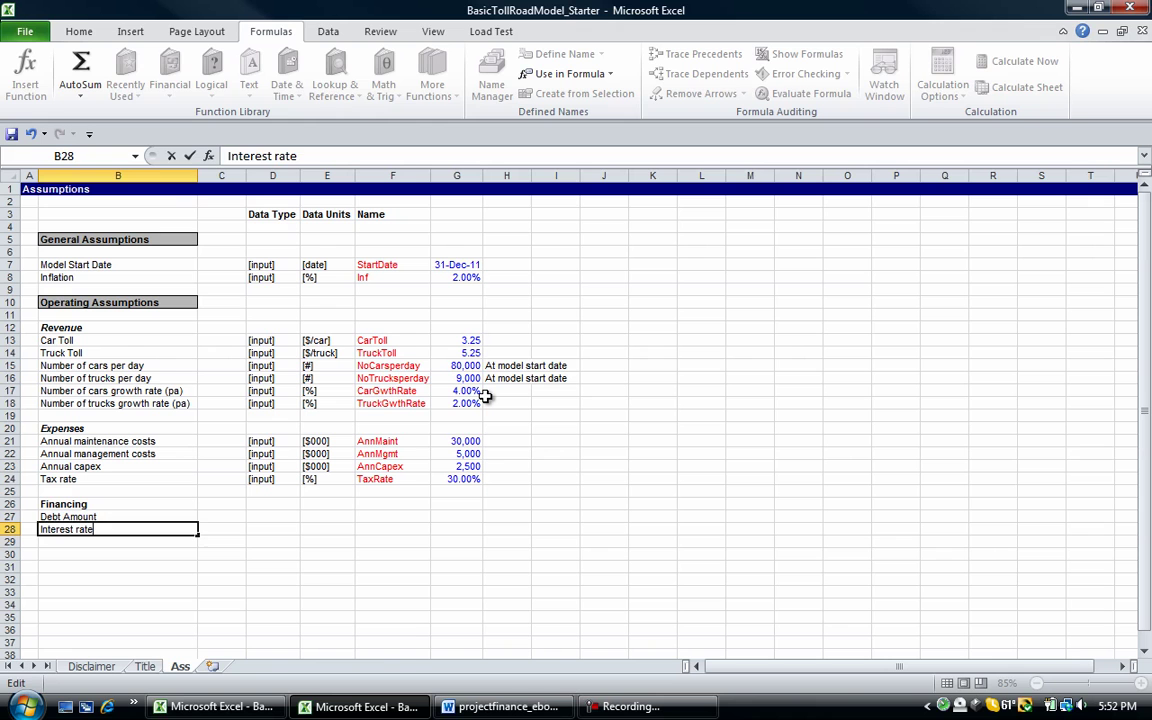
{"action": "key", "text": "Return"}
Add the labels Term of Debt (yrs), Equity discount rate and Target DSCR below.
{"action": "type", "text": "Term "}
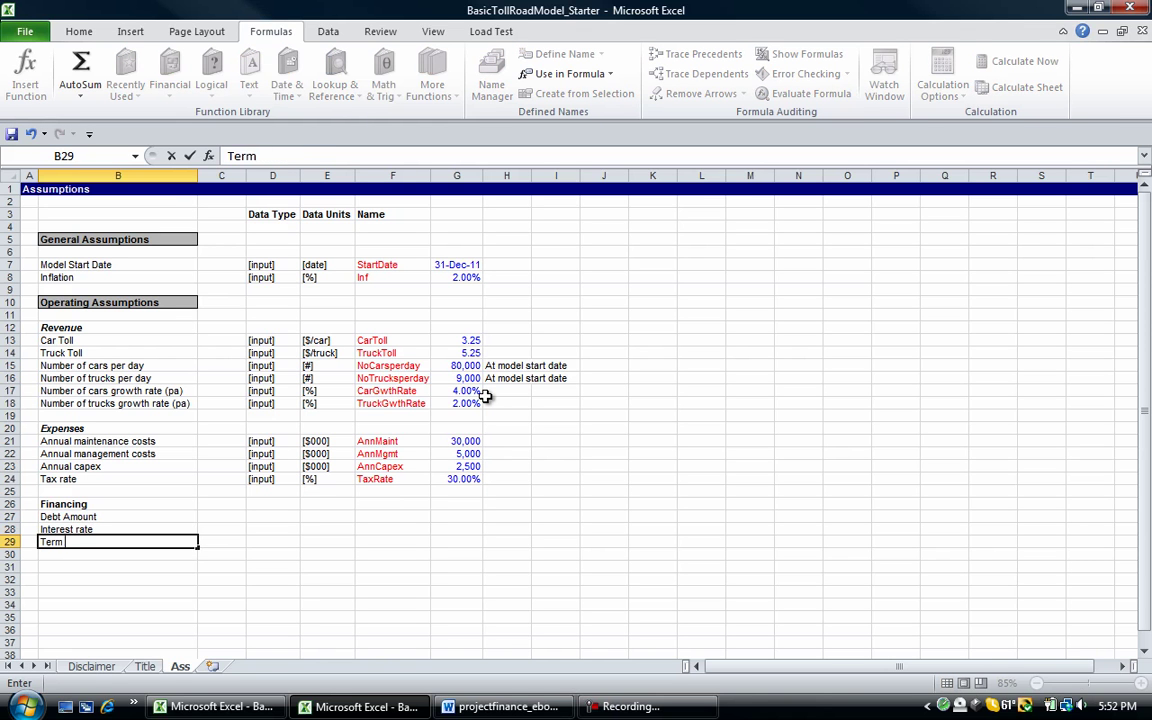
{"action": "type", "text": "of Debt (yrs)"}
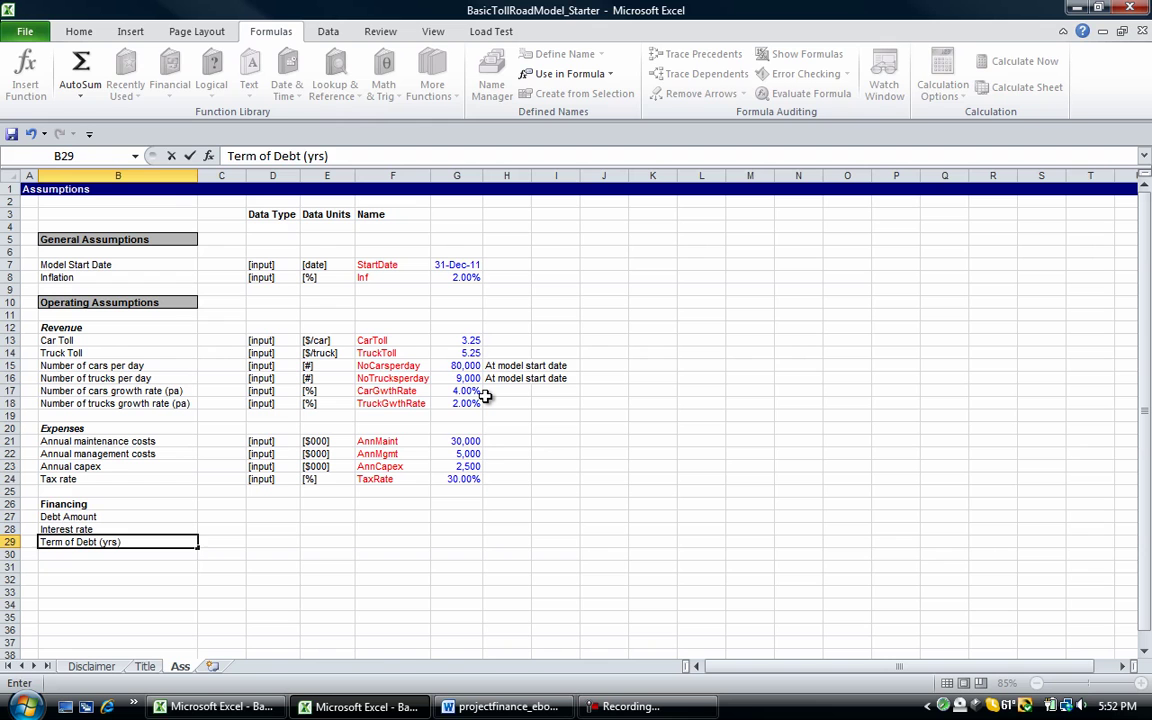
{"action": "key", "text": "Return"}
{"action": "type", "text": "Equity"}
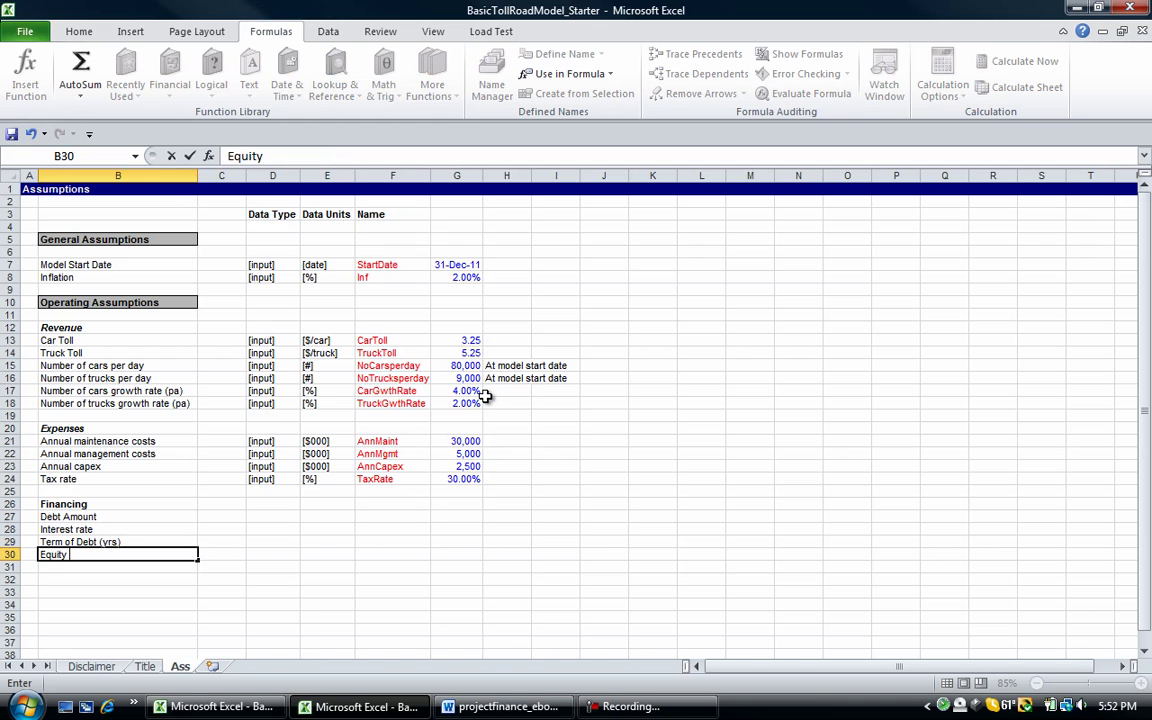
{"action": "type", "text": " discount rate"}
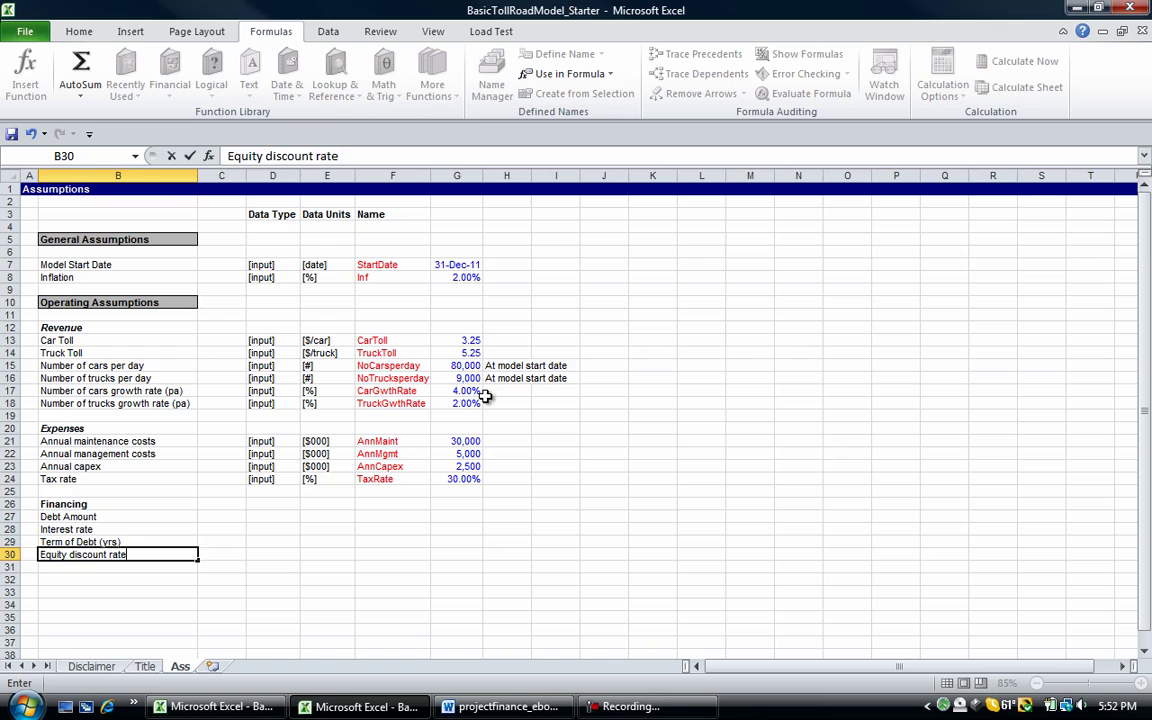
{"action": "key", "text": "Return"}
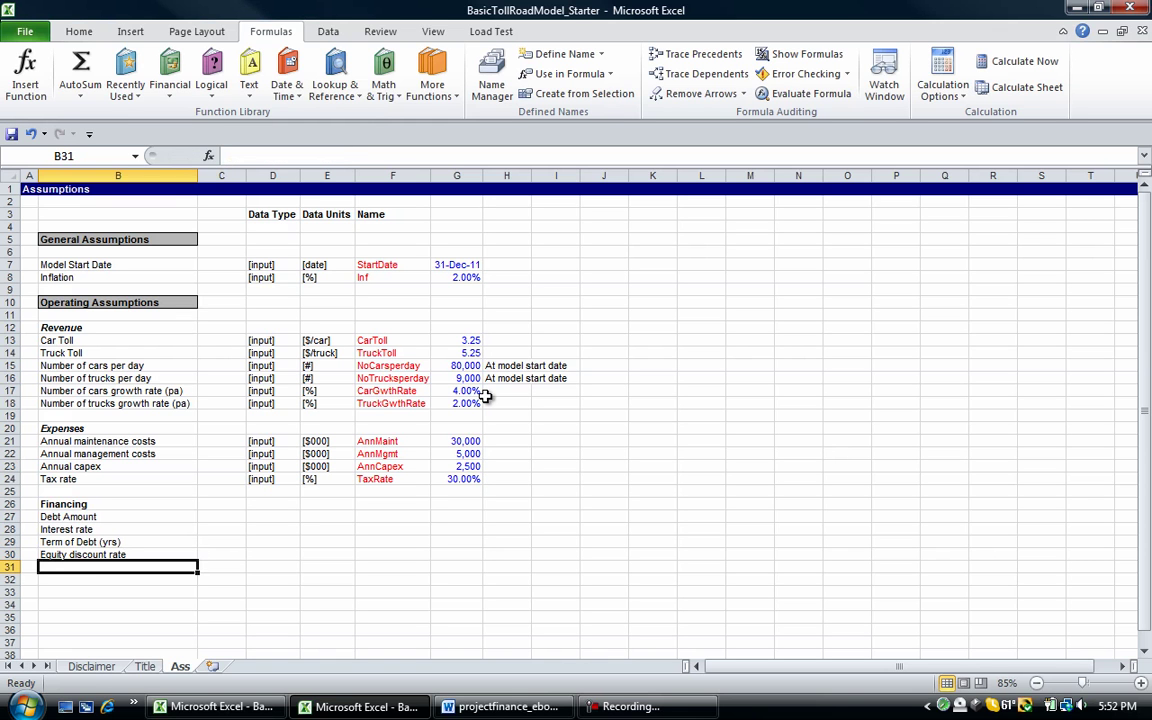
{"action": "type", "text": "Targe"}
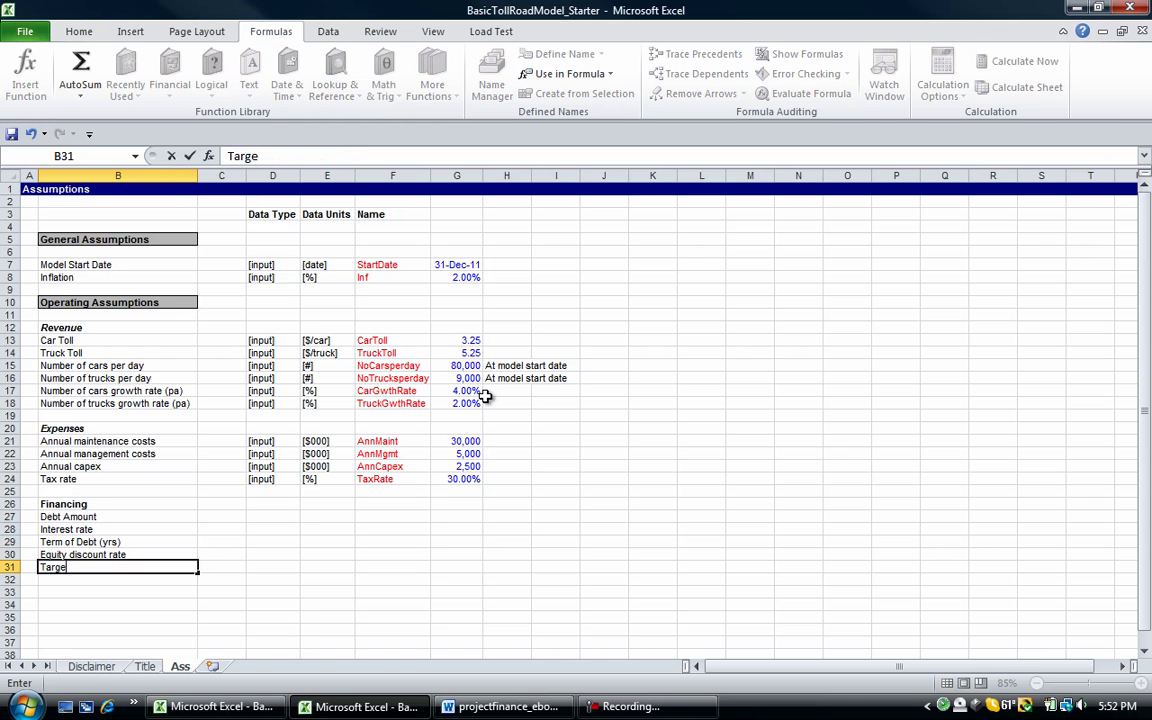
{"action": "type", "text": "t DSCR"}
{"action": "key", "text": "Return"}
{"action": "key", "text": "Up"}
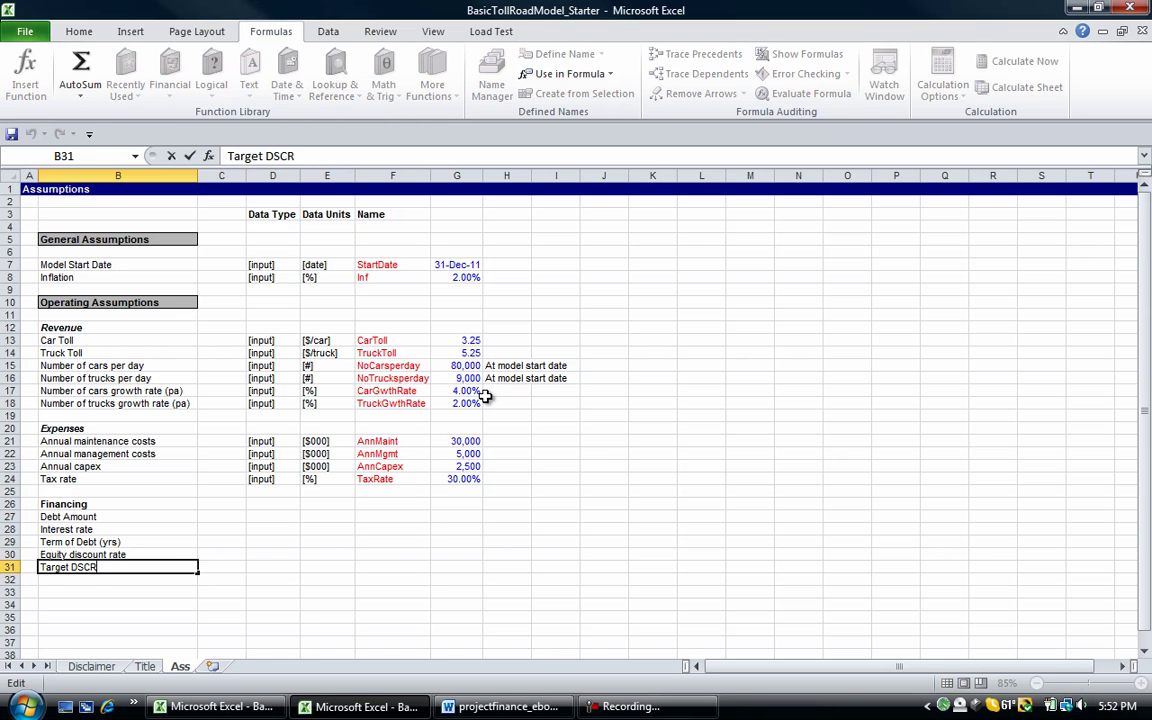
Copy the [input] tags from the expense rows into D27:D31.
{"action": "key", "text": "Right"}
{"action": "key", "text": "Up"}
{"action": "key", "text": "Up"}
{"action": "key", "text": "Up"}
{"action": "key", "text": "Up"}
{"action": "key", "text": "Up"}
{"action": "key", "text": "Up"}
{"action": "key", "text": "Right"}
{"action": "key", "text": "Up"}
{"action": "key", "text": "Up"}
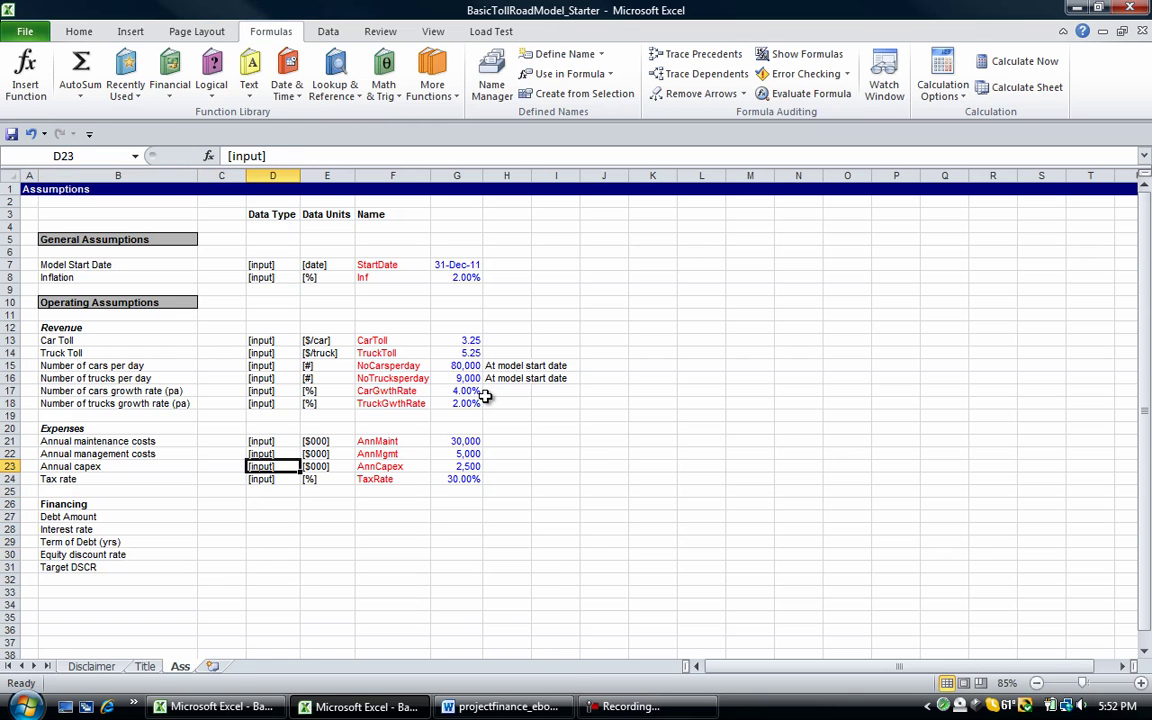
{"action": "key", "text": "shift+Down"}
{"action": "key", "text": "ctrl+c"}
{"action": "key", "text": "Down"}
{"action": "key", "text": "Down"}
{"action": "key", "text": "Down"}
{"action": "key", "text": "Down"}
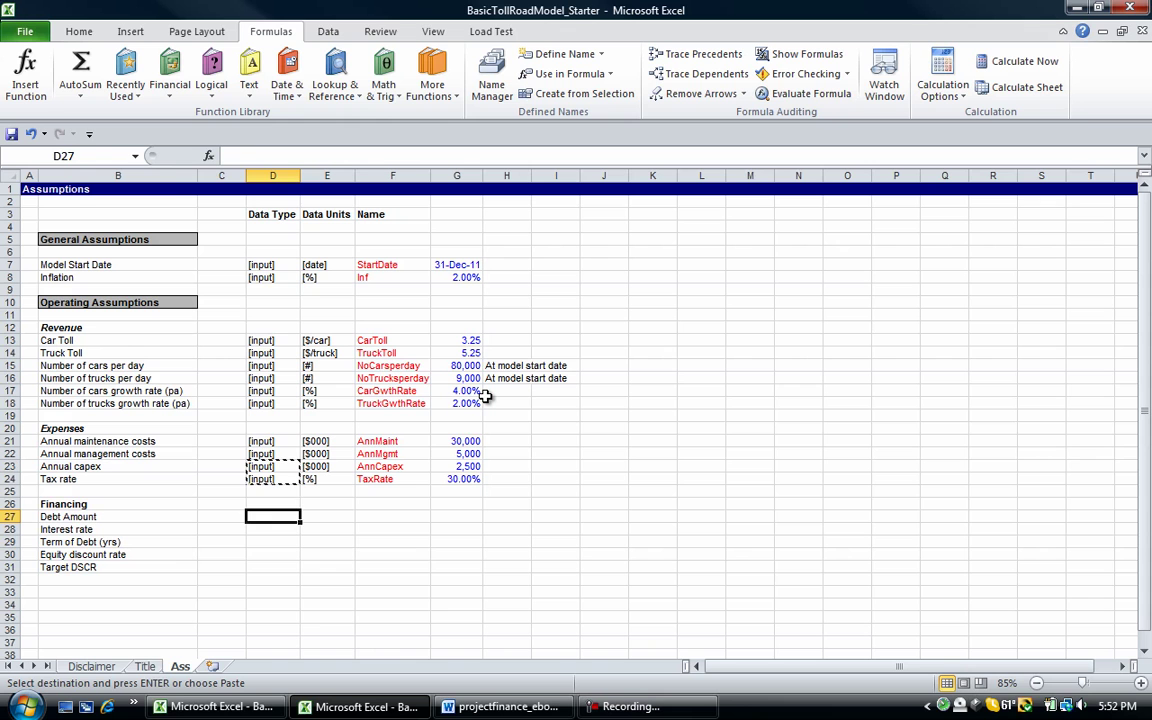
{"action": "key", "text": "ctrl+v"}
{"action": "key", "text": "Down"}
{"action": "key", "text": "Down"}
{"action": "key", "text": "ctrl+v"}
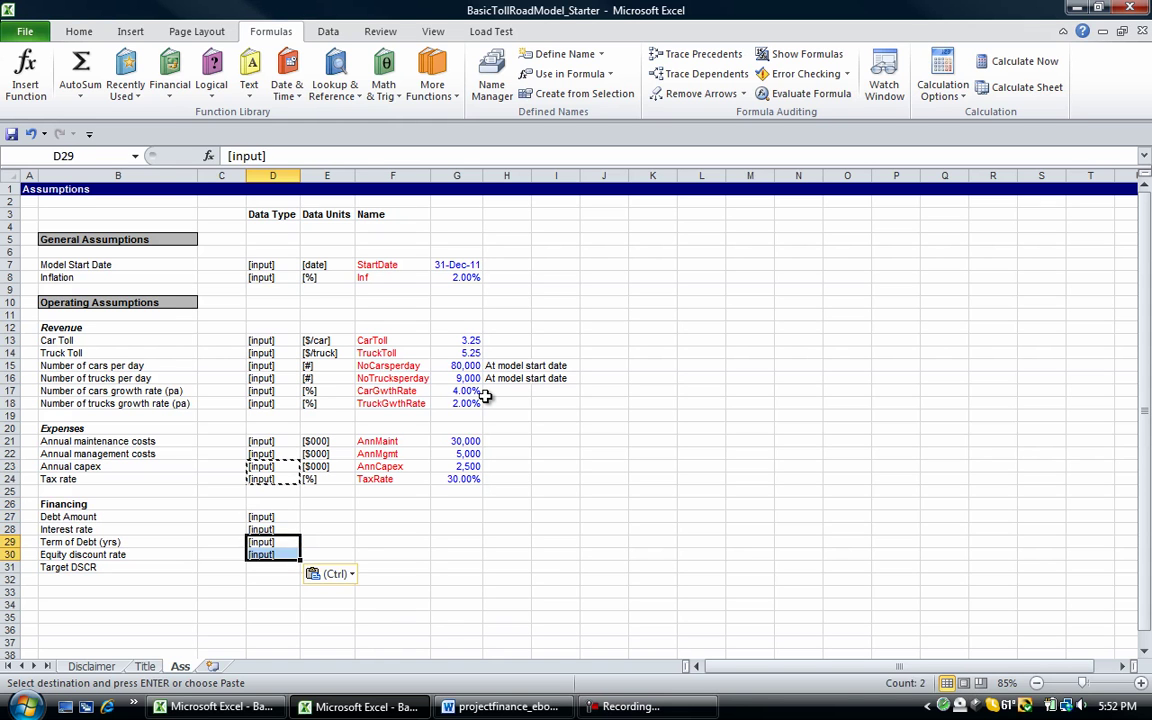
{"action": "key", "text": "Down"}
{"action": "key", "text": "shift+Down"}
{"action": "key", "text": "Return"}
{"action": "key", "text": "Up"}
{"action": "key", "text": "Up"}
{"action": "key", "text": "Up"}
Copy the [$000] unit into E27 for Debt Amount.
{"action": "key", "text": "Right"}
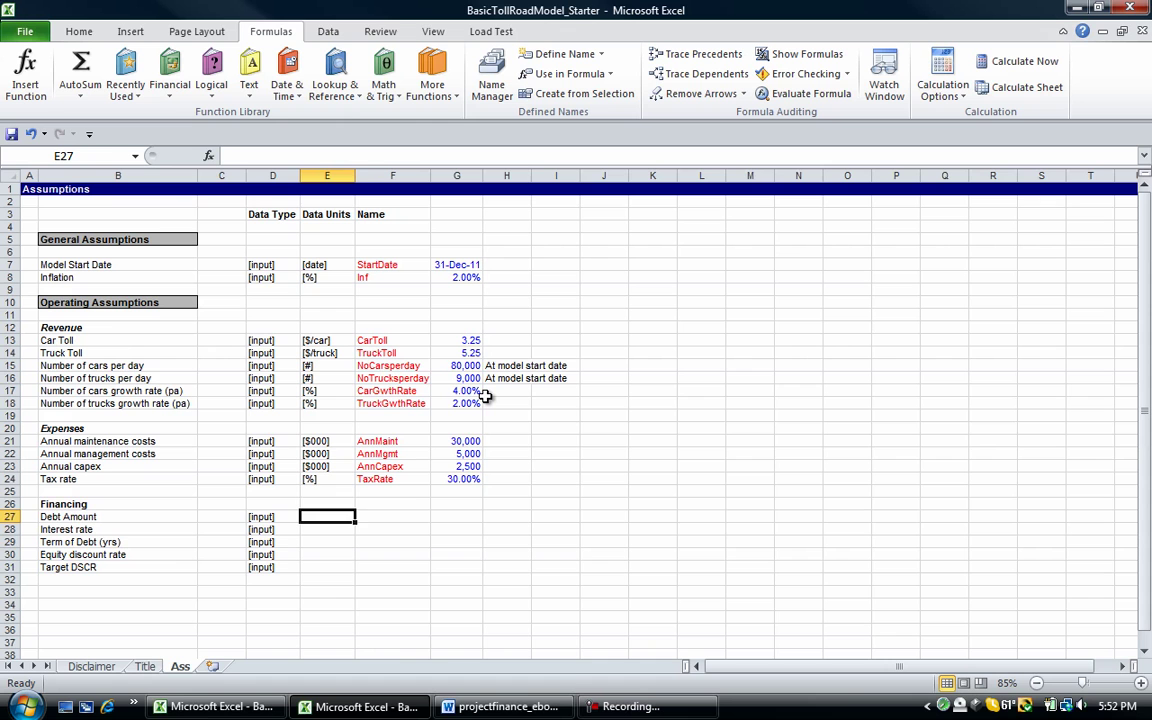
{"action": "key", "text": "Up"}
{"action": "key", "text": "Up"}
{"action": "key", "text": "Up"}
{"action": "key", "text": "Up"}
{"action": "key", "text": "Up"}
{"action": "key", "text": "Up"}
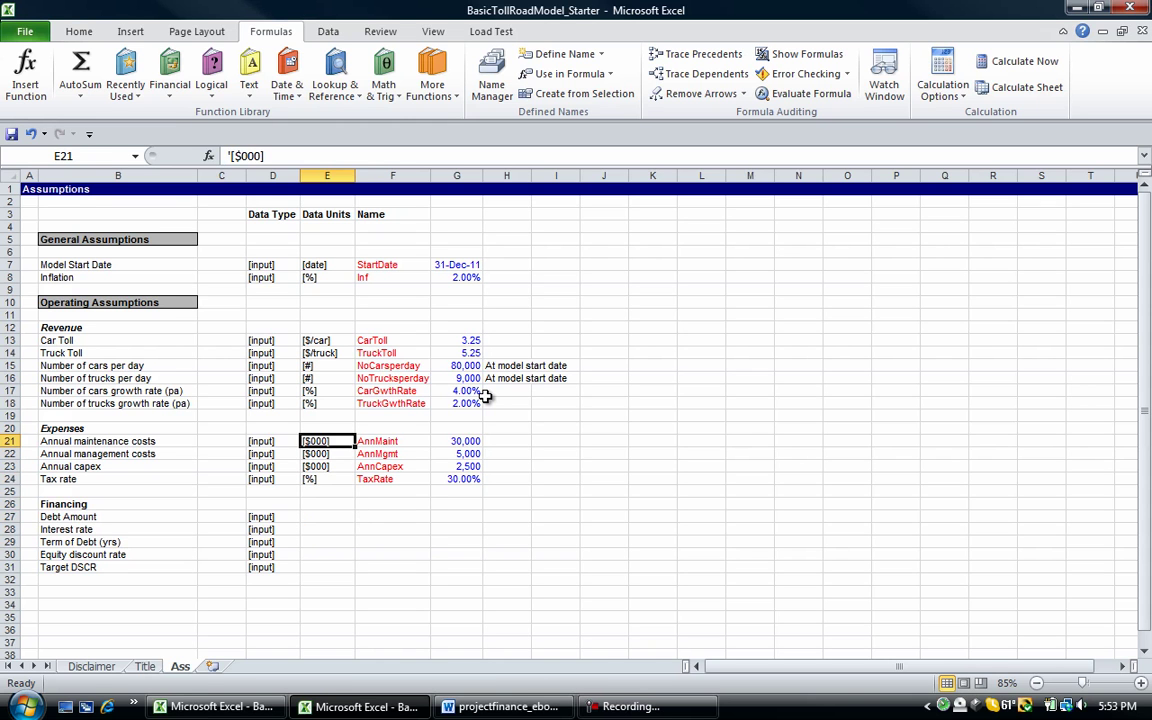
{"action": "key", "text": "ctrl+c"}
{"action": "key", "text": "Down"}
{"action": "key", "text": "Down"}
{"action": "key", "text": "Down"}
{"action": "key", "text": "Down"}
{"action": "key", "text": "Down"}
{"action": "key", "text": "Down"}
{"action": "key", "text": "ctrl+v"}
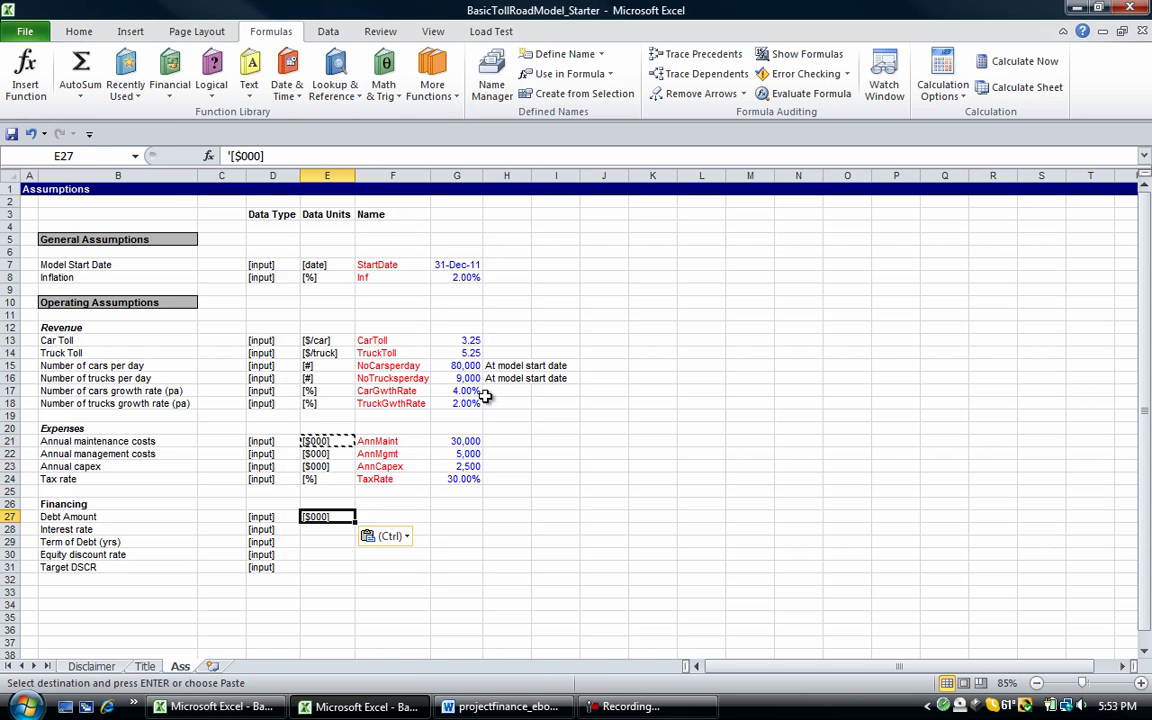
{"action": "key", "text": "Down"}
Enter units %, #, %, x in E28:E31 and wrap them in square brackets.
{"action": "type", "text": "%"}
{"action": "key", "text": "Return"}
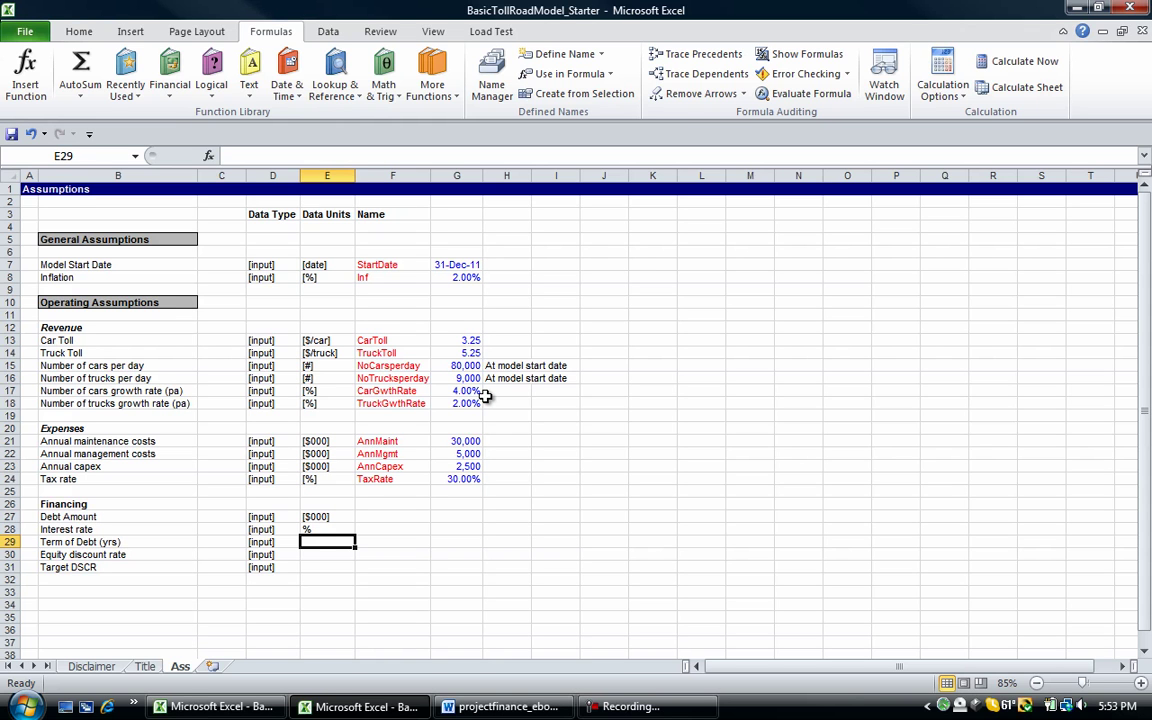
{"action": "type", "text": "#"}
{"action": "key", "text": "Return"}
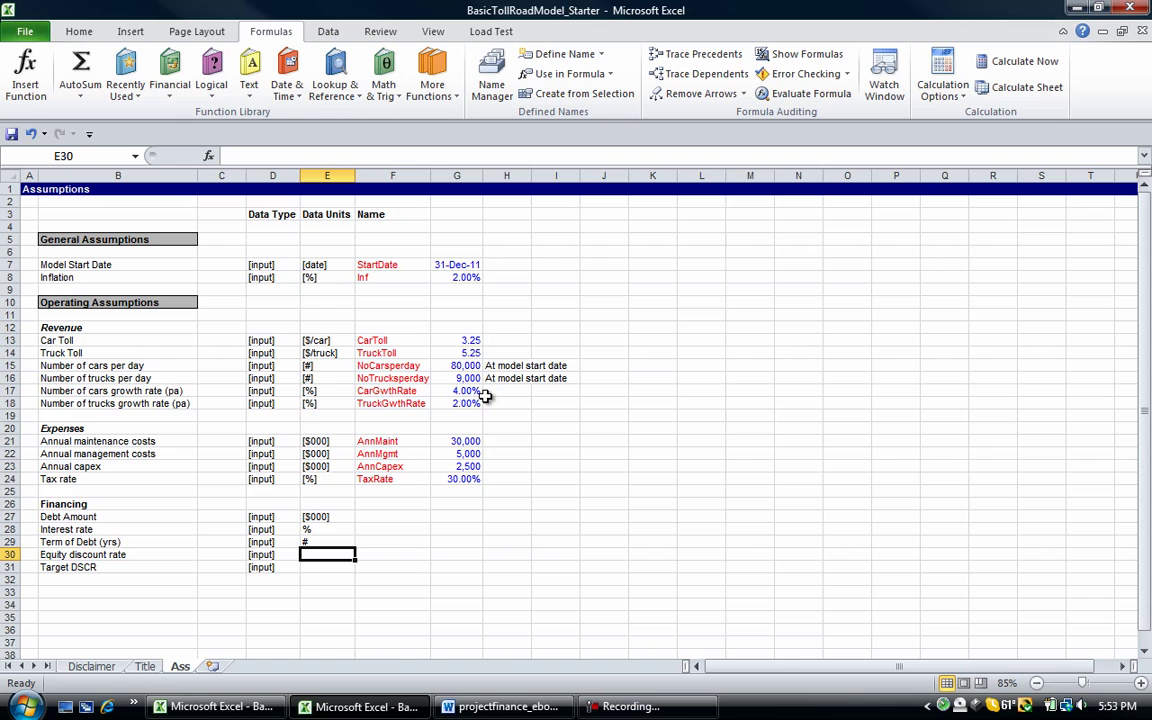
{"action": "type", "text": "%"}
{"action": "key", "text": "Return"}
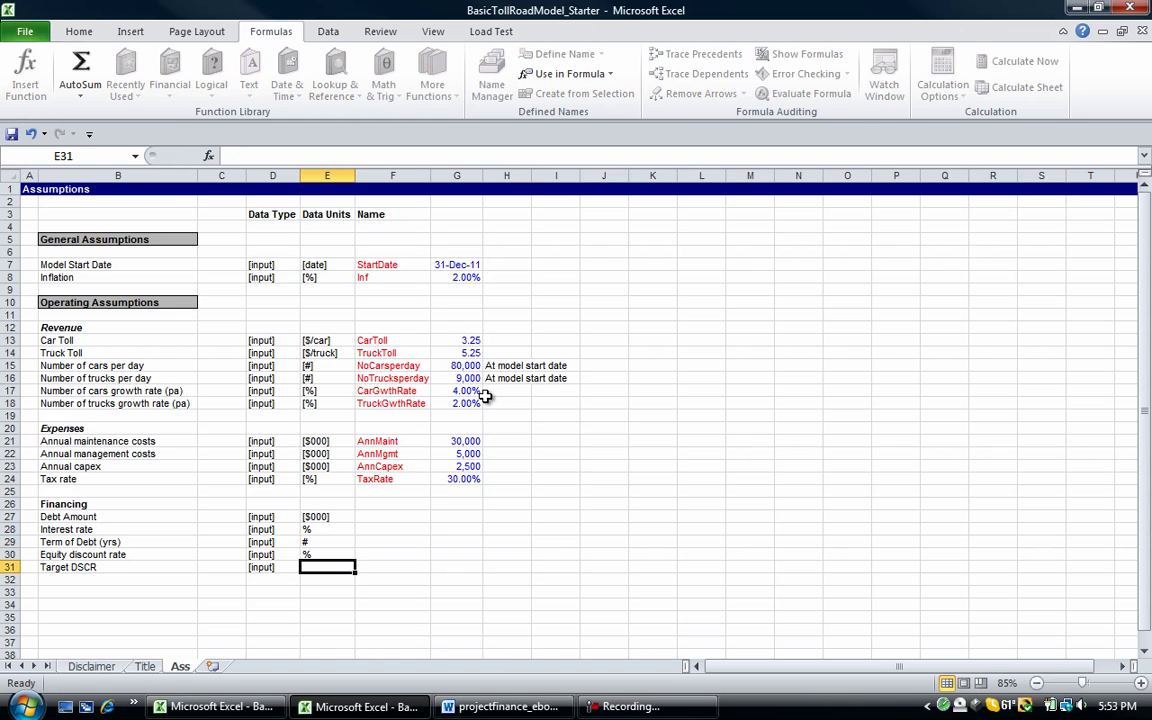
{"action": "type", "text": "x"}
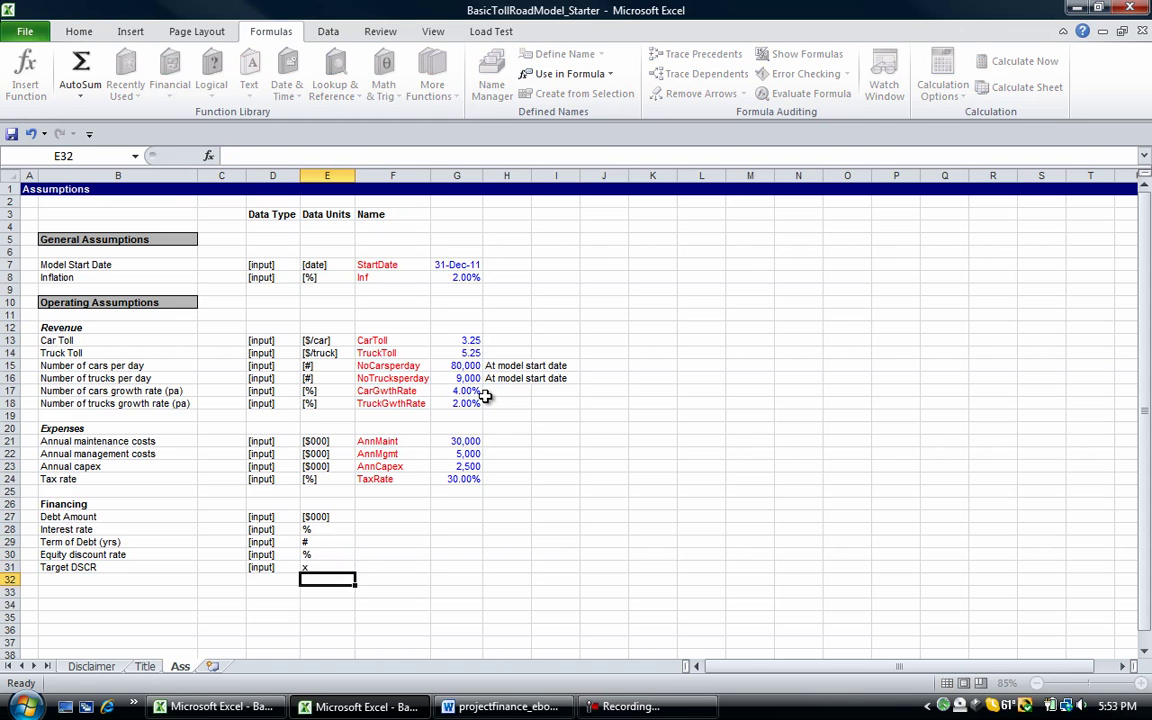
{"action": "key", "text": "shift+Up"}
{"action": "key", "text": "shift+Up"}
{"action": "key", "text": "shift+Up"}
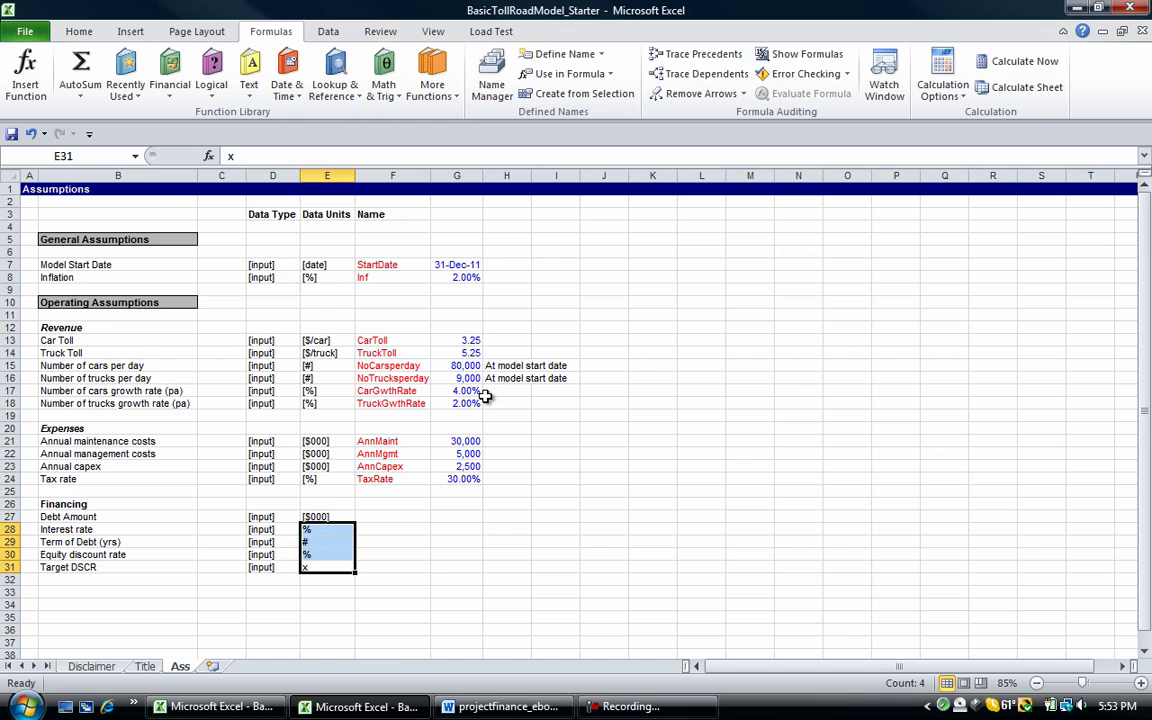
{"action": "key", "text": "ctrl+shift+b"}
{"action": "key", "text": "Right"}
{"action": "key", "text": "Up"}
{"action": "key", "text": "Up"}
{"action": "key", "text": "Up"}
{"action": "key", "text": "Up"}
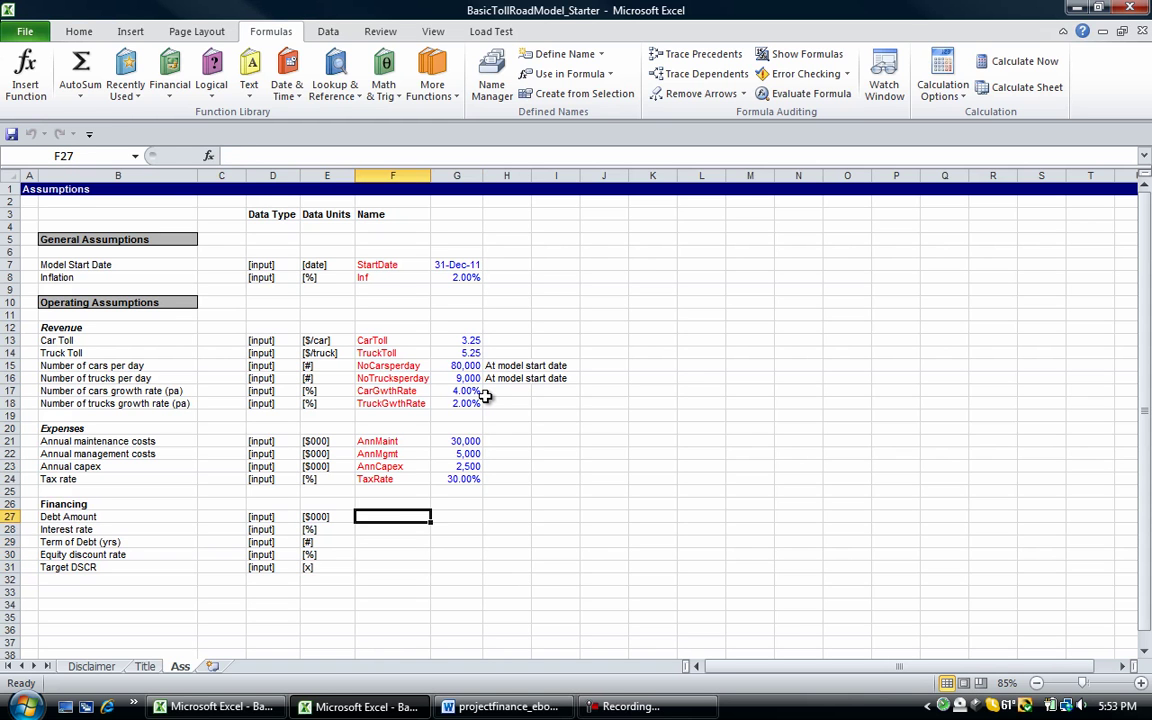
Name the Debt Amount row TotalDebt and give its value cell G27 the yellow input fill.
{"action": "type", "text": "TotalDebt"}
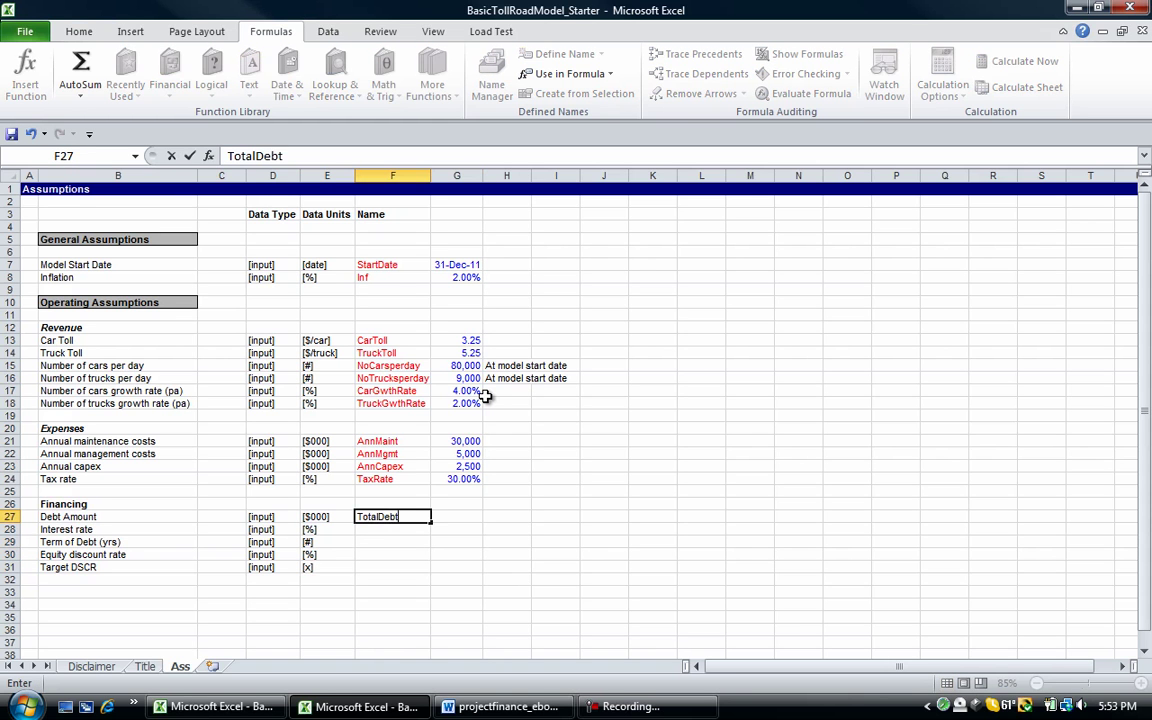
{"action": "key", "text": "Return"}
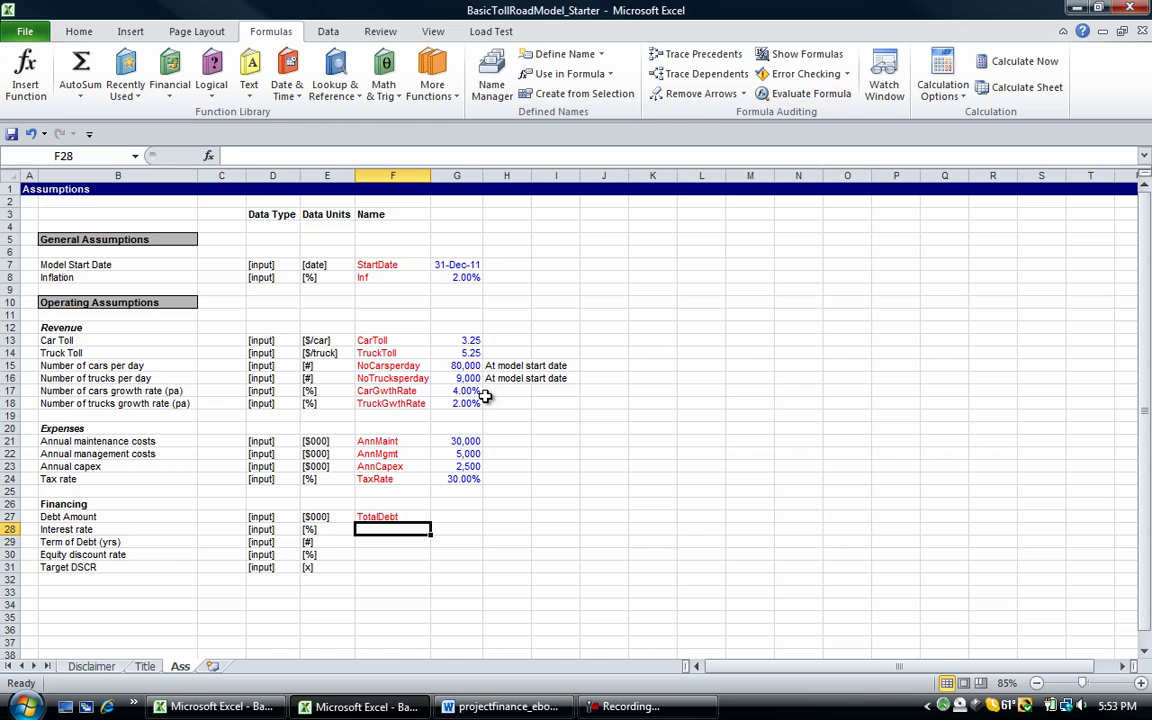
{"action": "key", "text": "Up"}
{"action": "key", "text": "Right"}
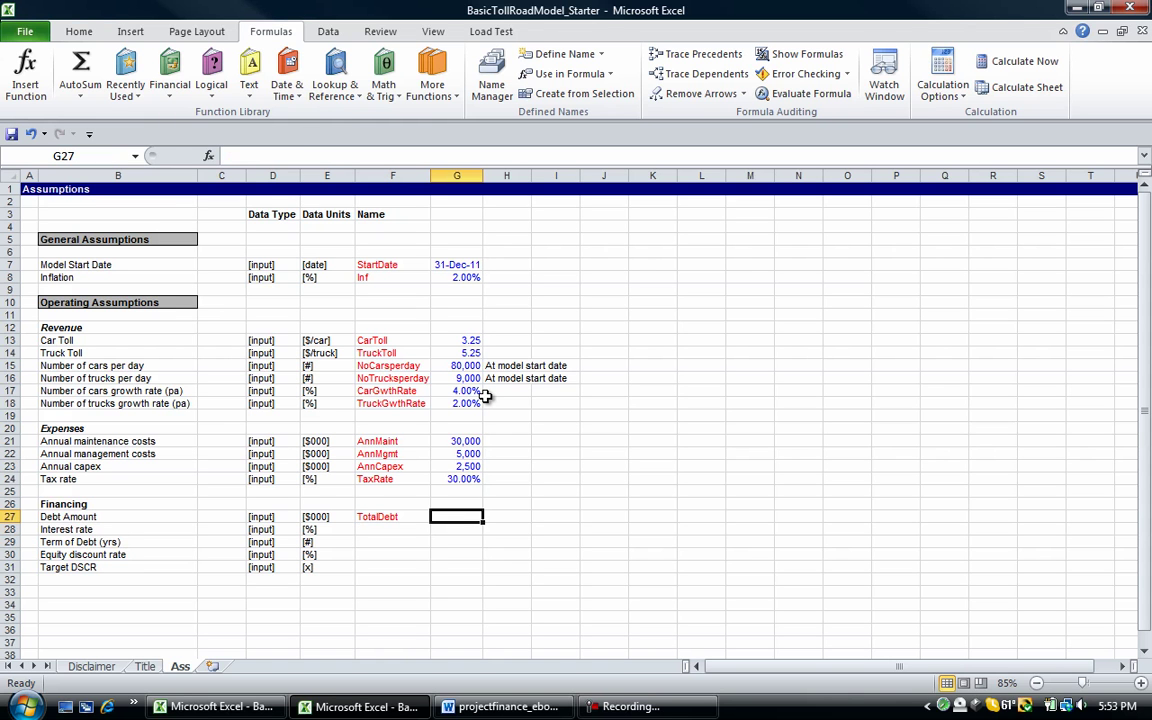
{"action": "key", "text": "ctrl+shift+i"}
{"action": "key", "text": "Left"}
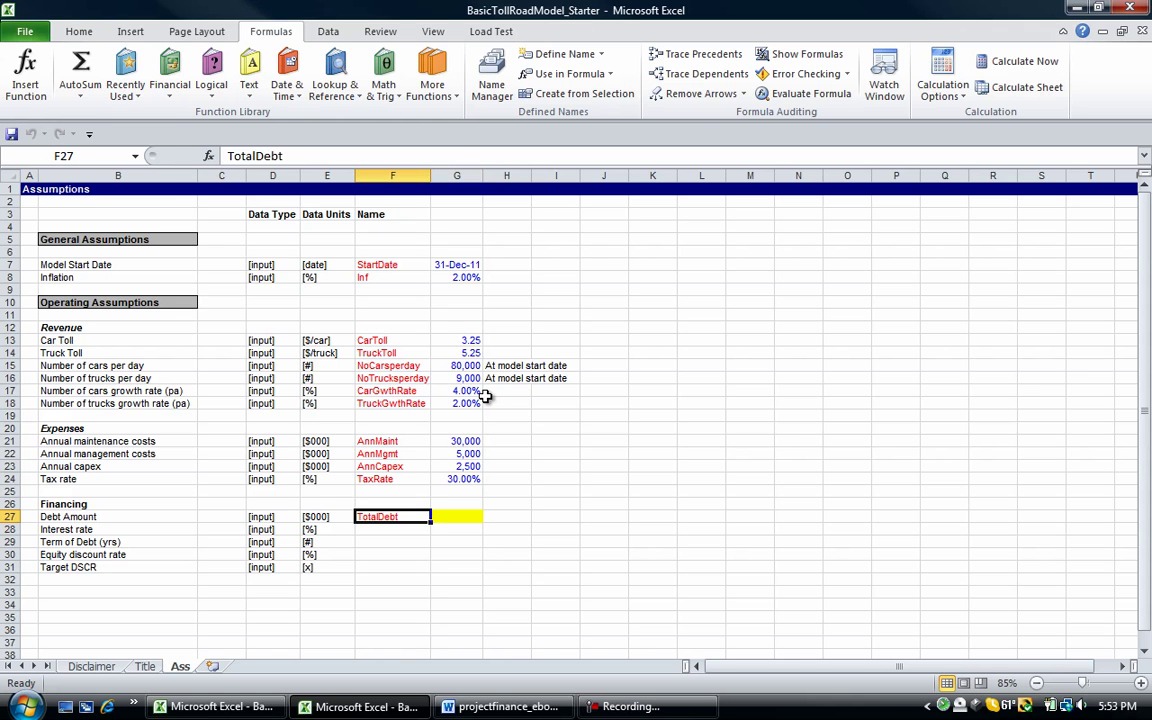
{"action": "key", "text": "Down"}
Enter names IntRate, DebtTerm, EquityRate and TargetDSCR in F28:F31.
{"action": "type", "text": "IntRate"}
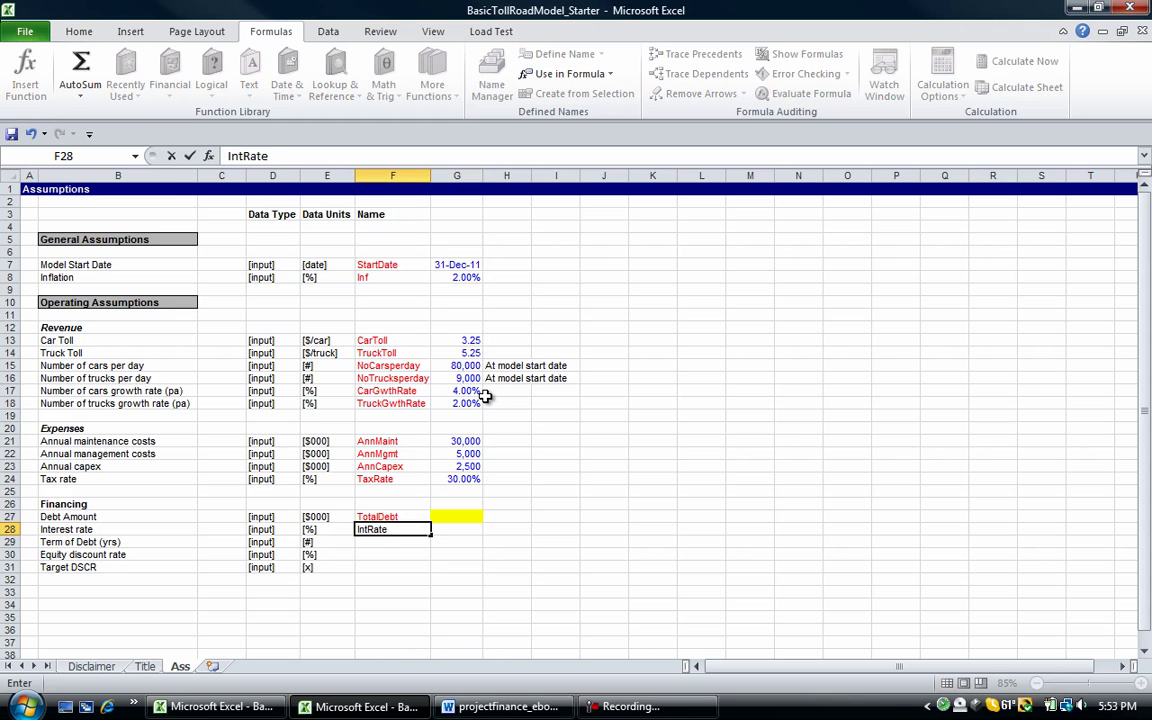
{"action": "key", "text": "Return"}
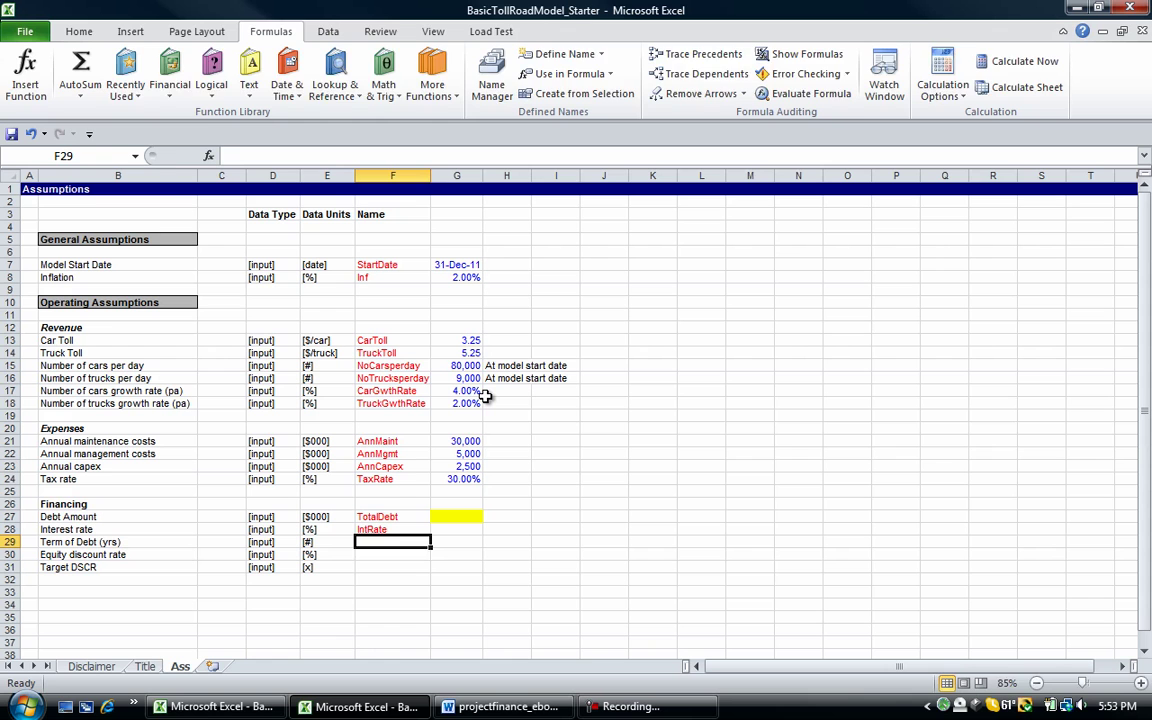
{"action": "type", "text": "DebtTerm"}
{"action": "key", "text": "Return"}
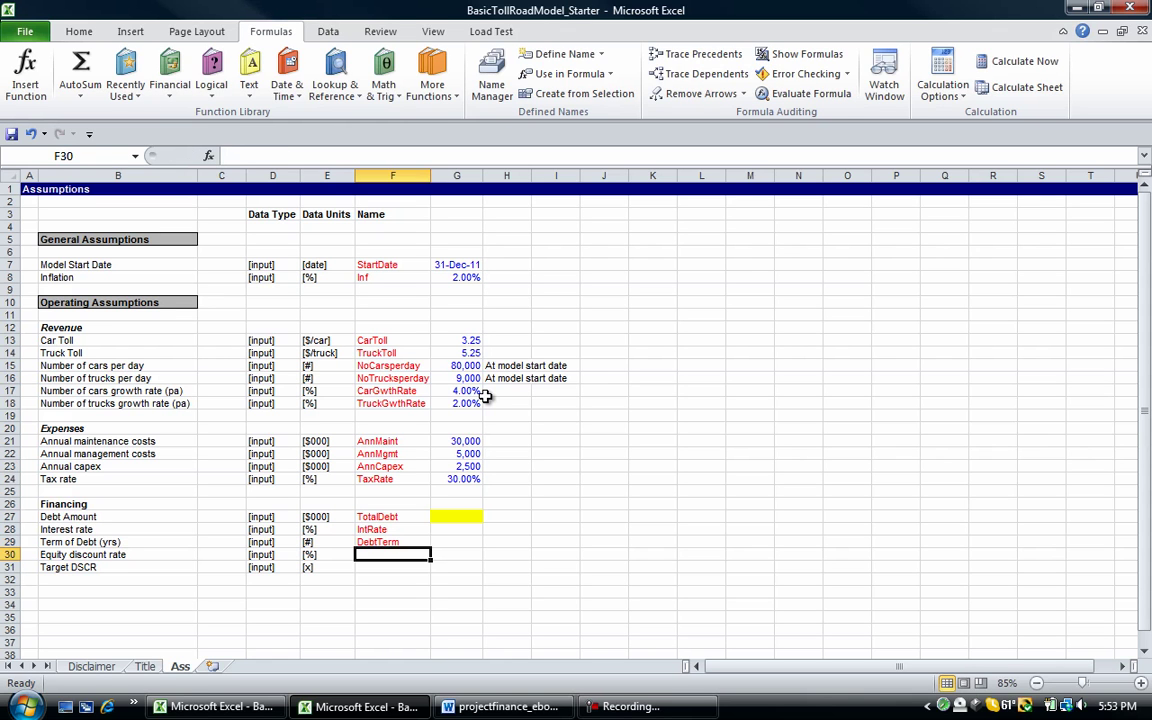
{"action": "type", "text": "Equity"}
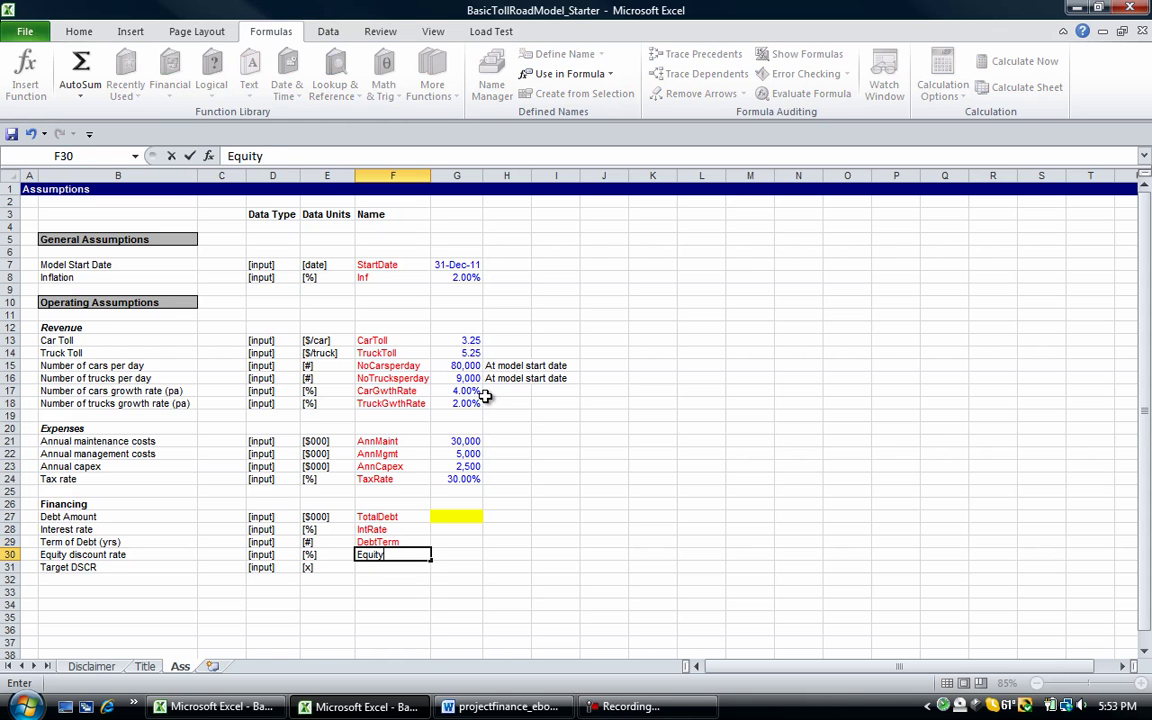
{"action": "type", "text": "Rate"}
{"action": "key", "text": "Return"}
{"action": "type", "text": "Tar"}
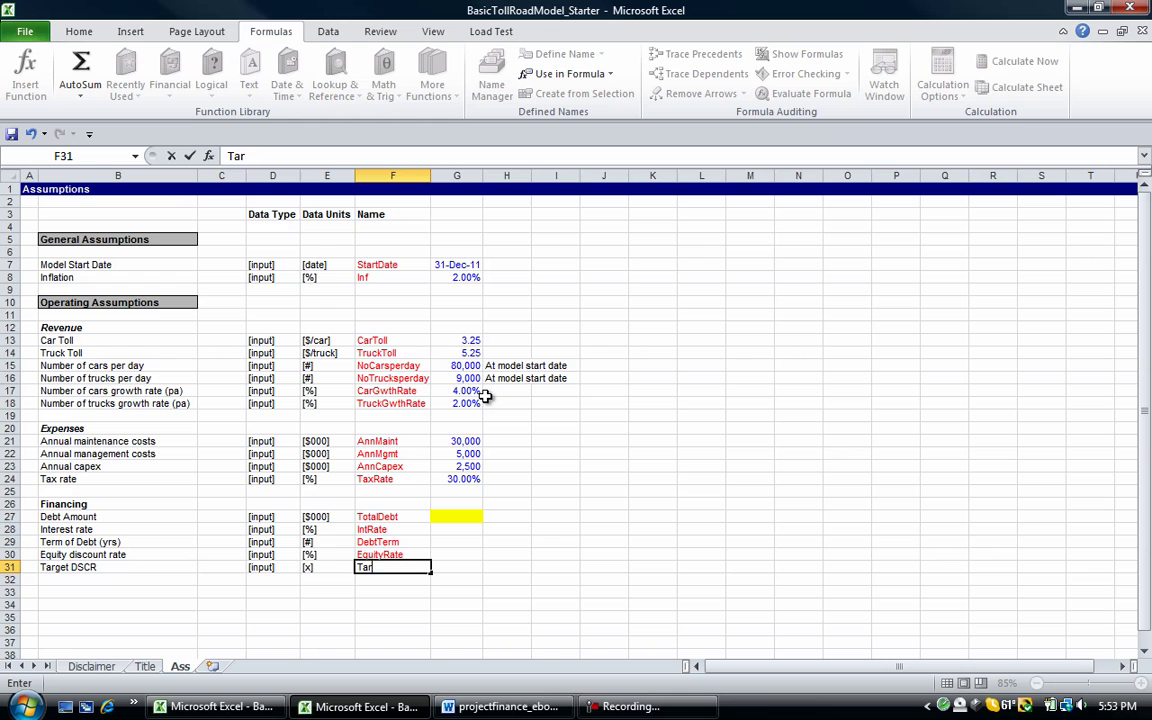
{"action": "type", "text": "getDSCR"}
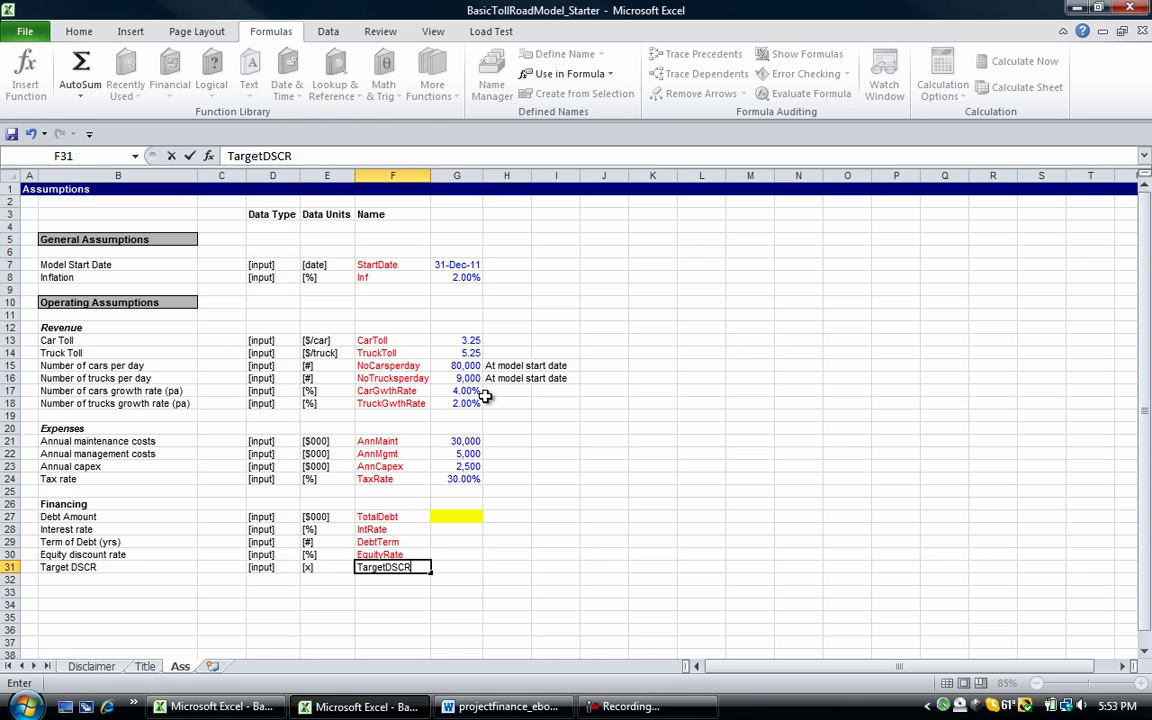
{"action": "key", "text": "Return"}
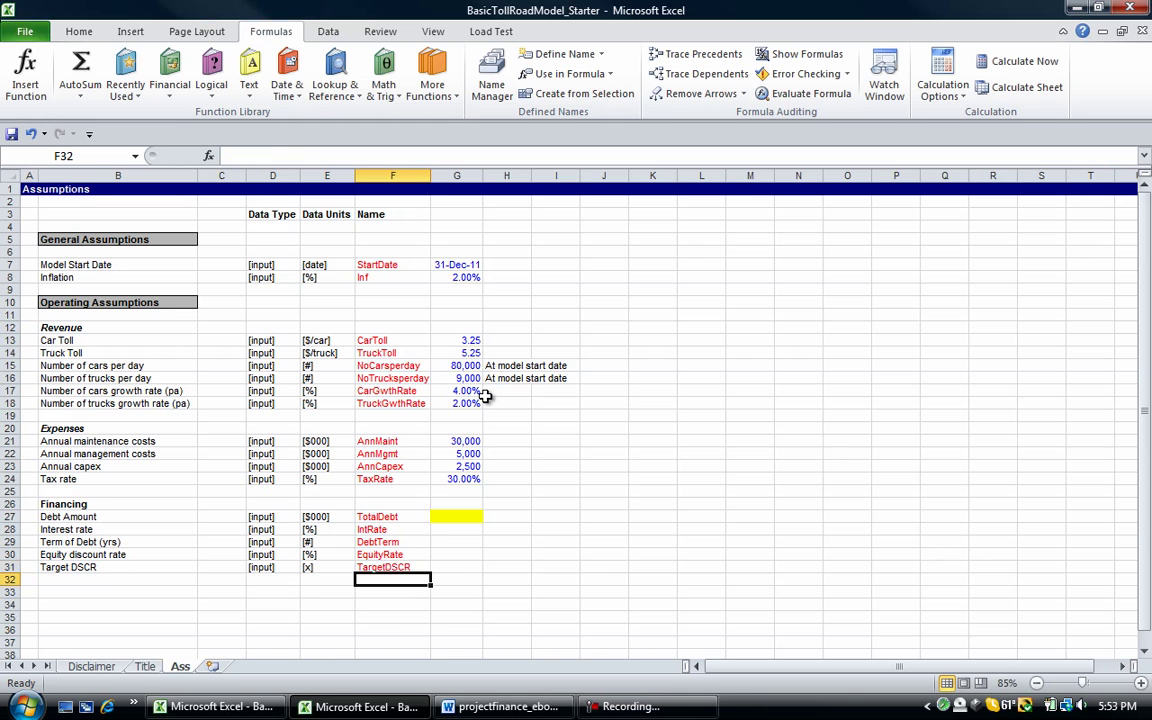
{"action": "key", "text": "Up"}
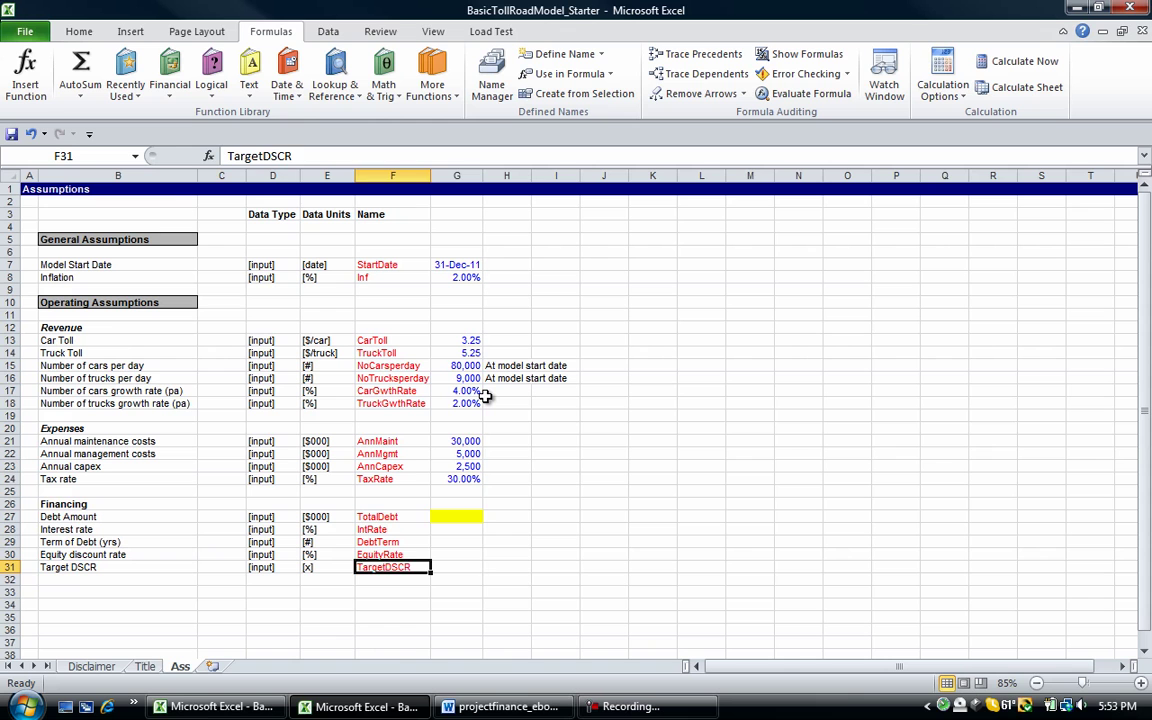
Enter a 7.5% interest rate and a 10-year debt term.
{"action": "key", "text": "Up"}
{"action": "key", "text": "Right"}
{"action": "key", "text": "Up"}
{"action": "key", "text": "Up"}
{"action": "key", "text": "Up"}
{"action": "key", "text": "Down"}
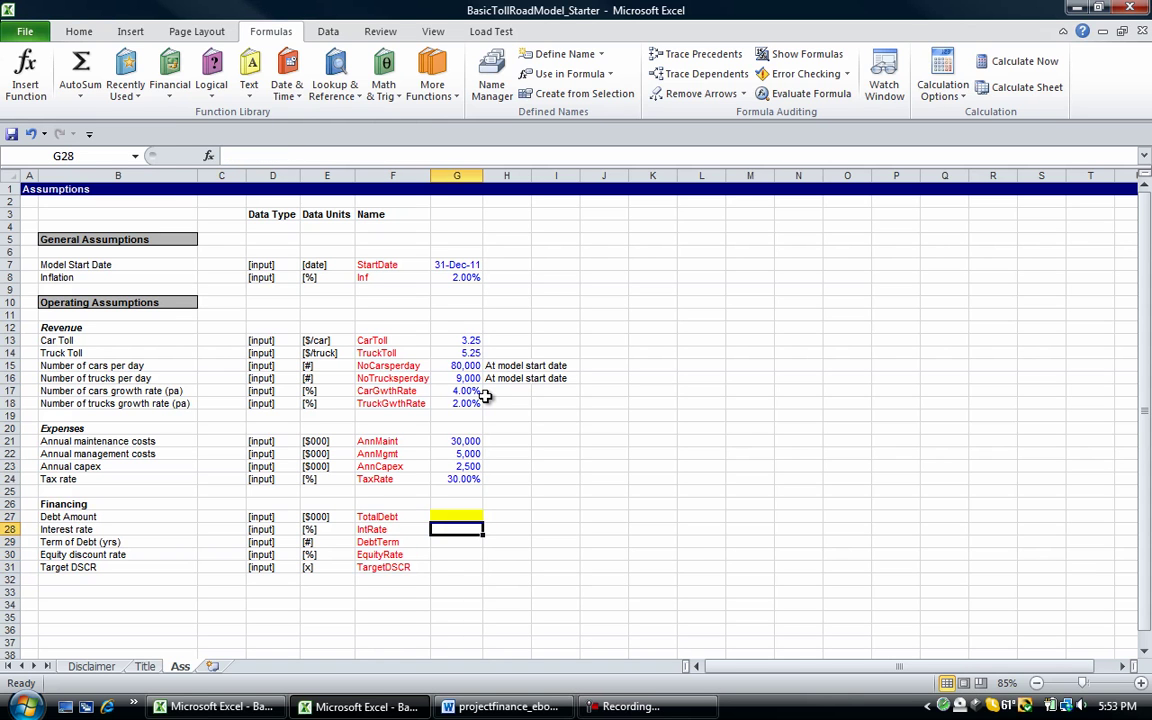
{"action": "type", "text": "7.5%"}
{"action": "key", "text": "Return"}
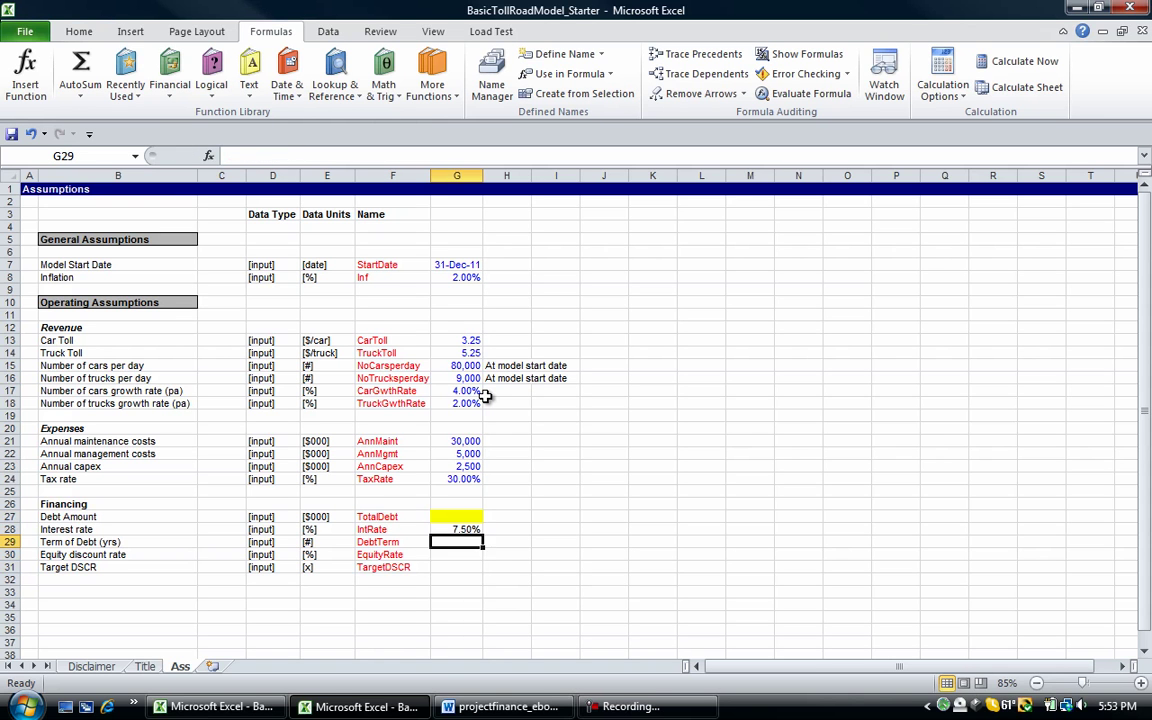
{"action": "key", "text": "Up"}
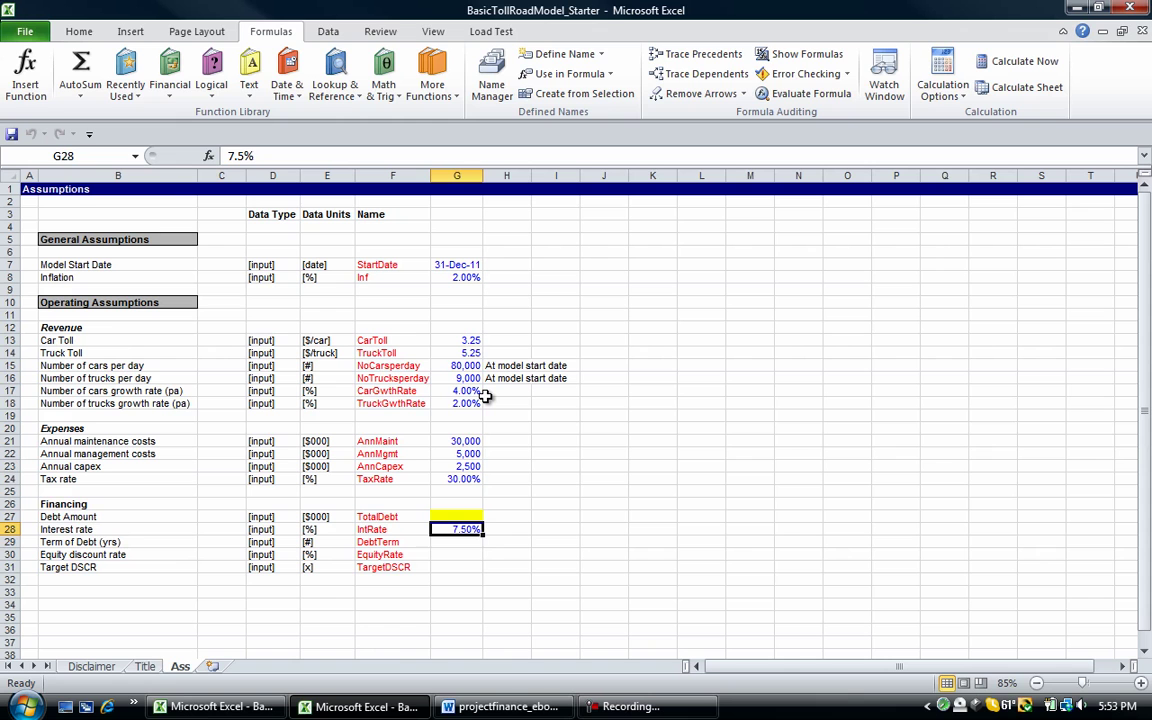
{"action": "key", "text": "Down"}
{"action": "type", "text": "10"}
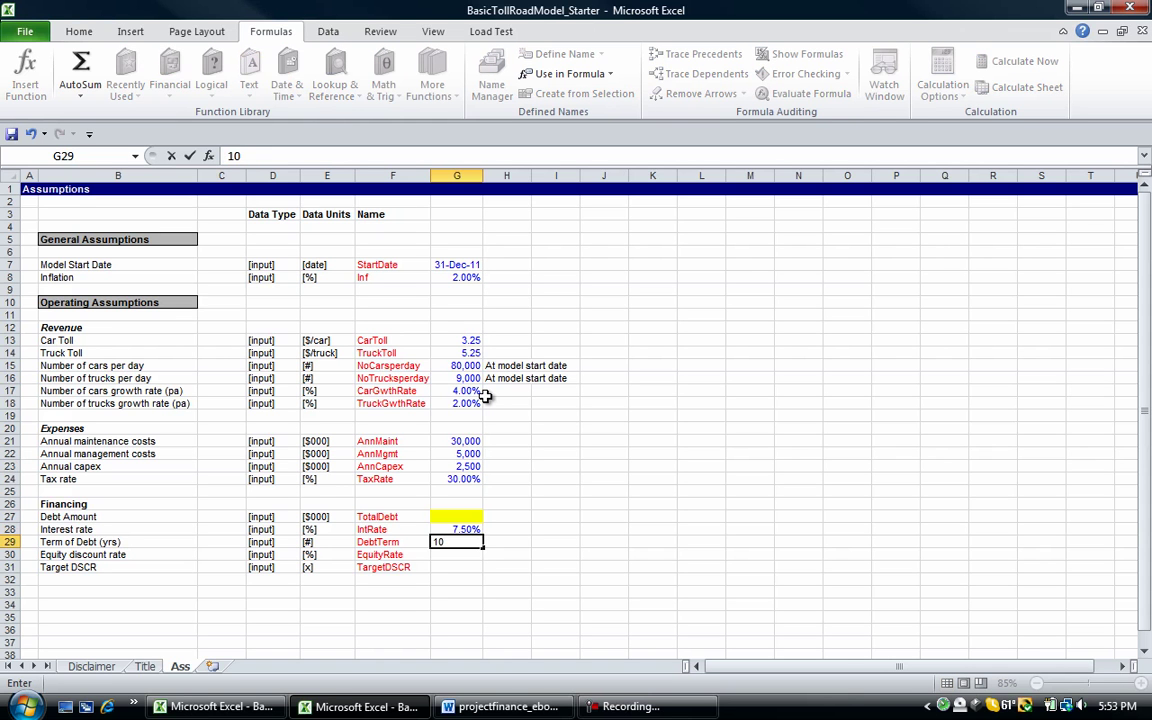
{"action": "key", "text": "Return"}
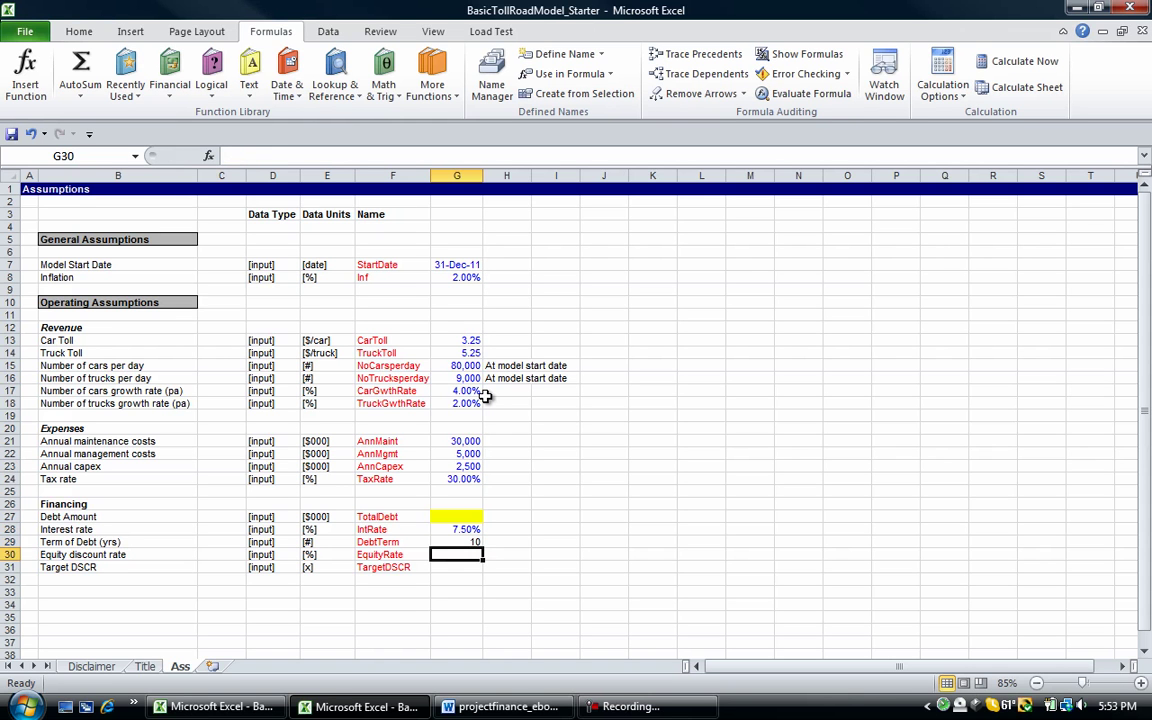
{"action": "key", "text": "Up"}
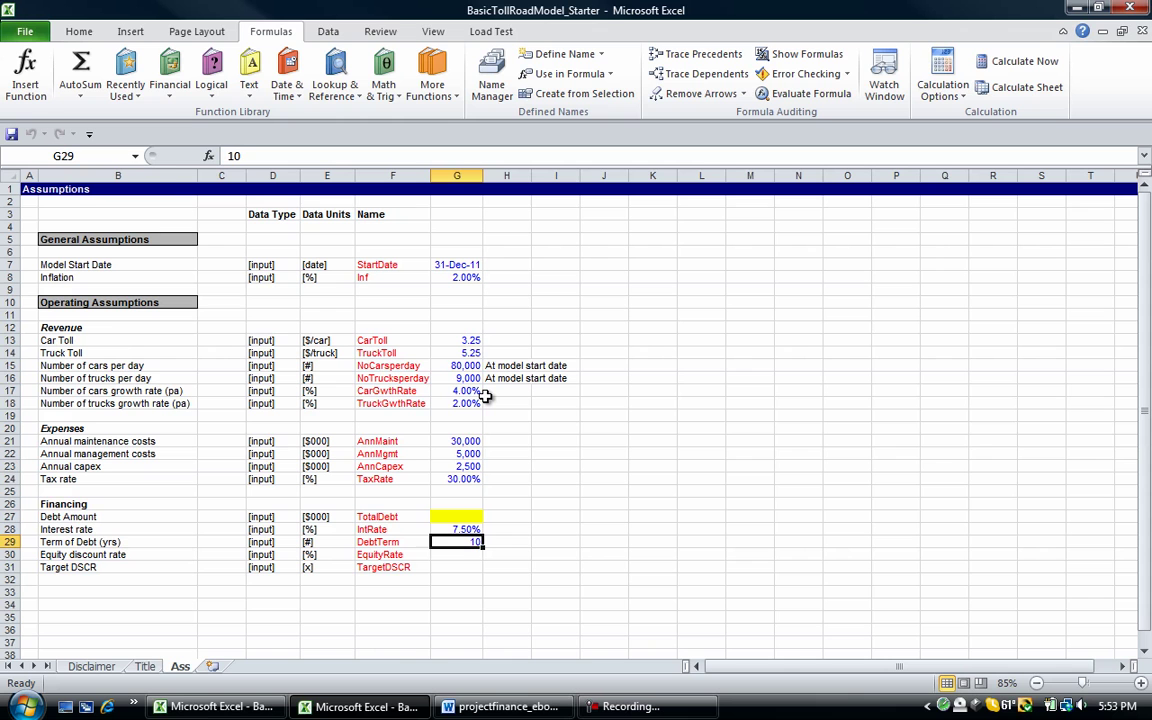
Enter the 13% equity discount rate formatted as 0.00% and a 1.25 target DSCR.
{"action": "key", "text": "Down"}
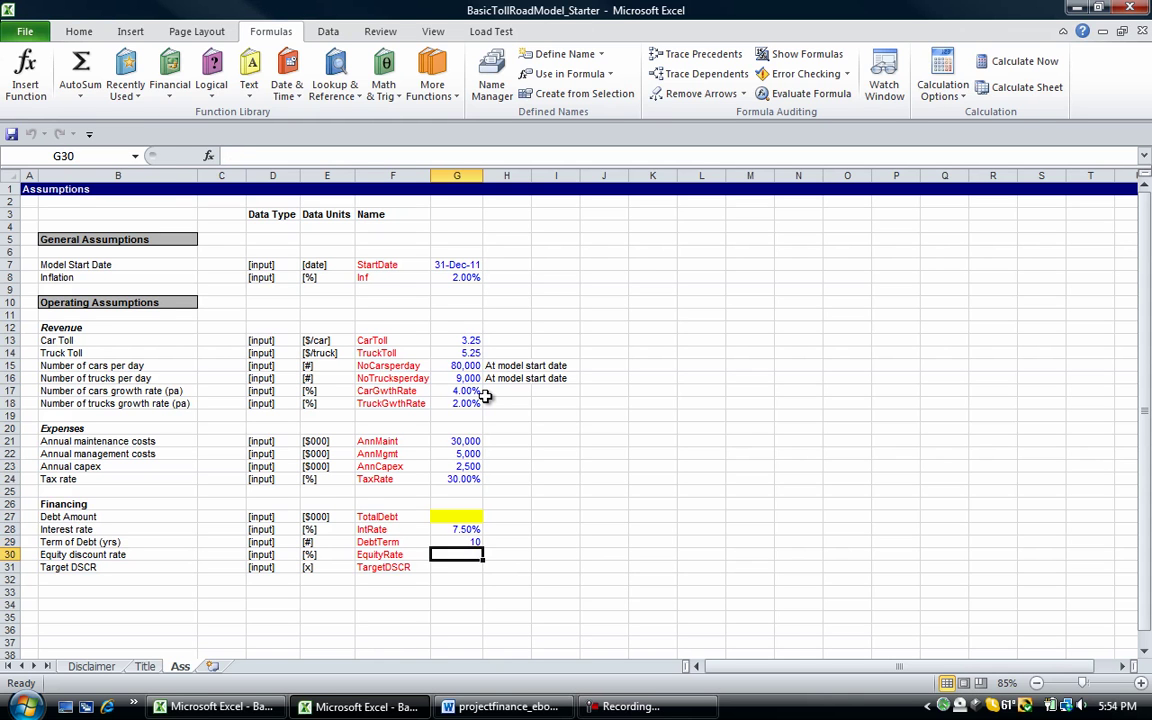
{"action": "type", "text": "13%"}
{"action": "key", "text": "Return"}
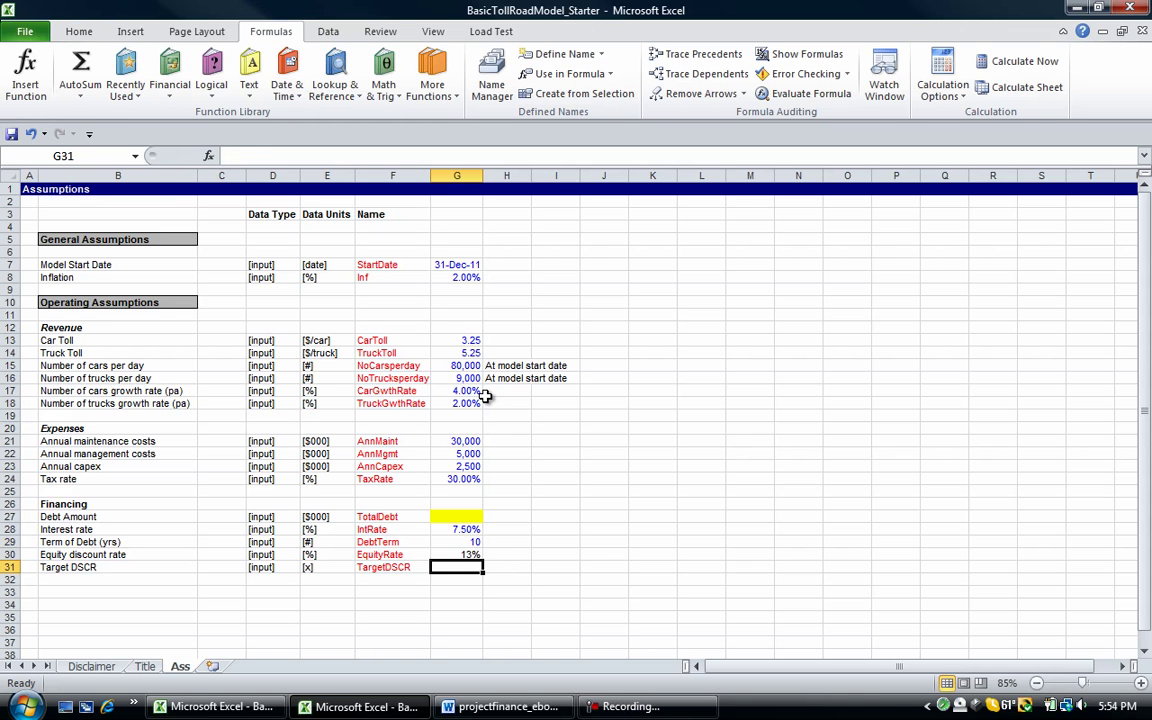
{"action": "key", "text": "Up"}
{"action": "key", "text": "ctrl+shift+5"}
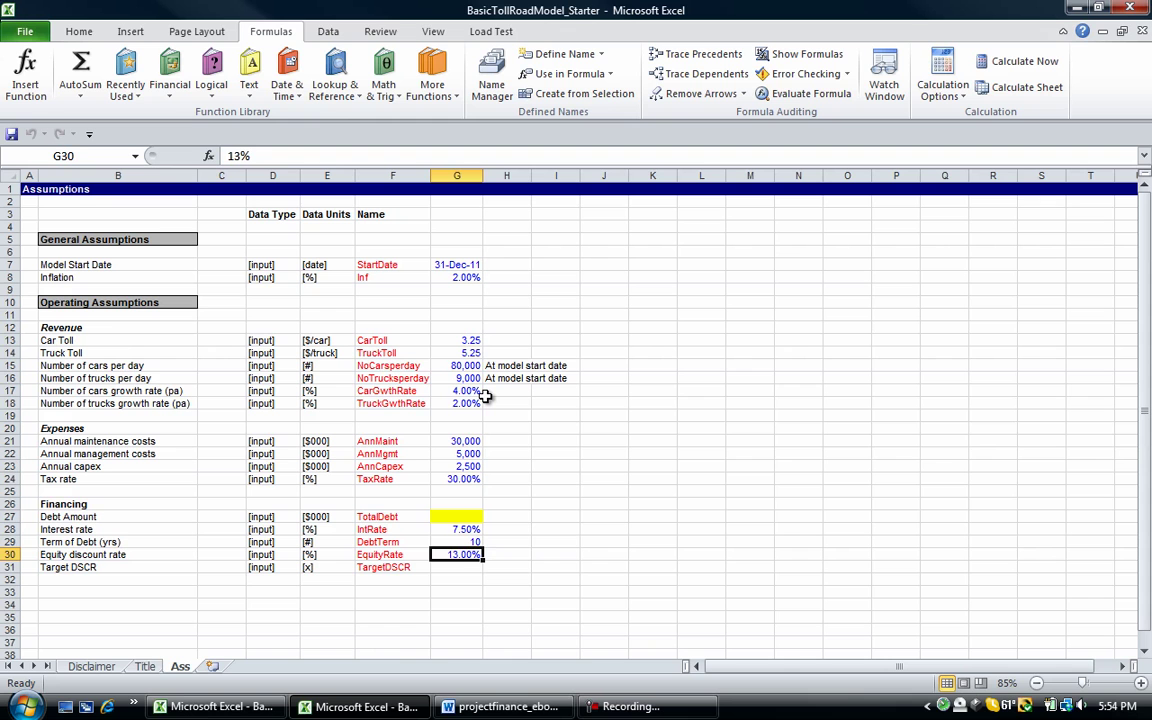
{"action": "key", "text": "Down"}
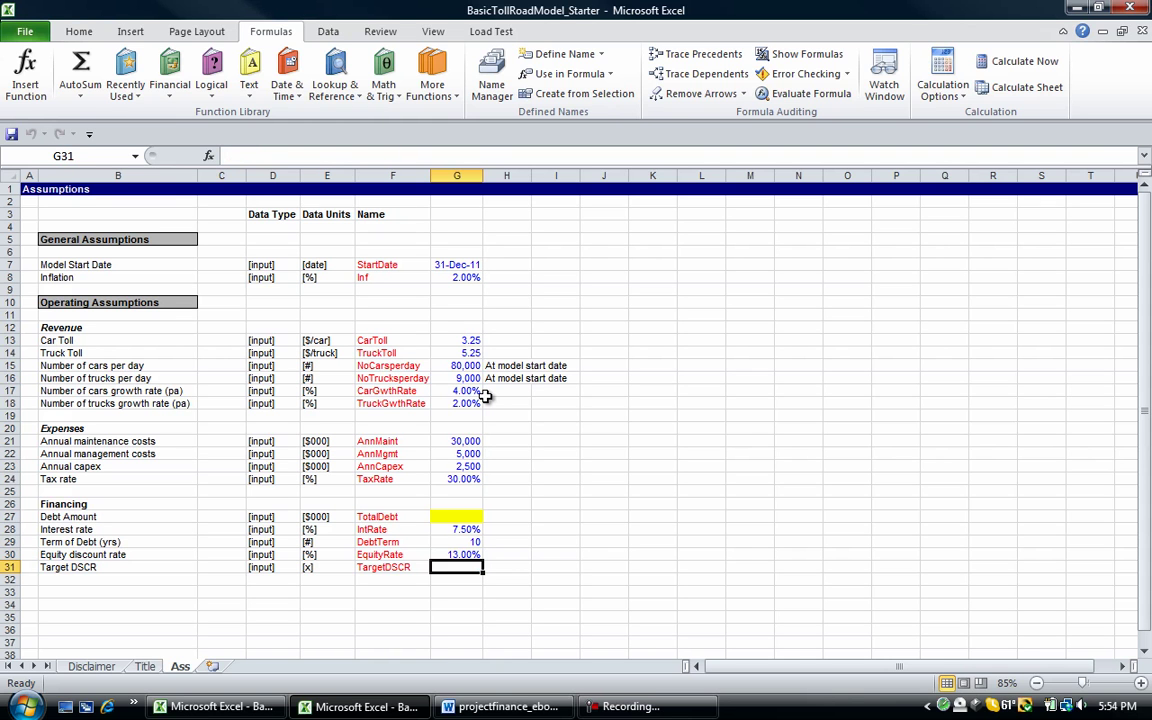
{"action": "type", "text": "1.25"}
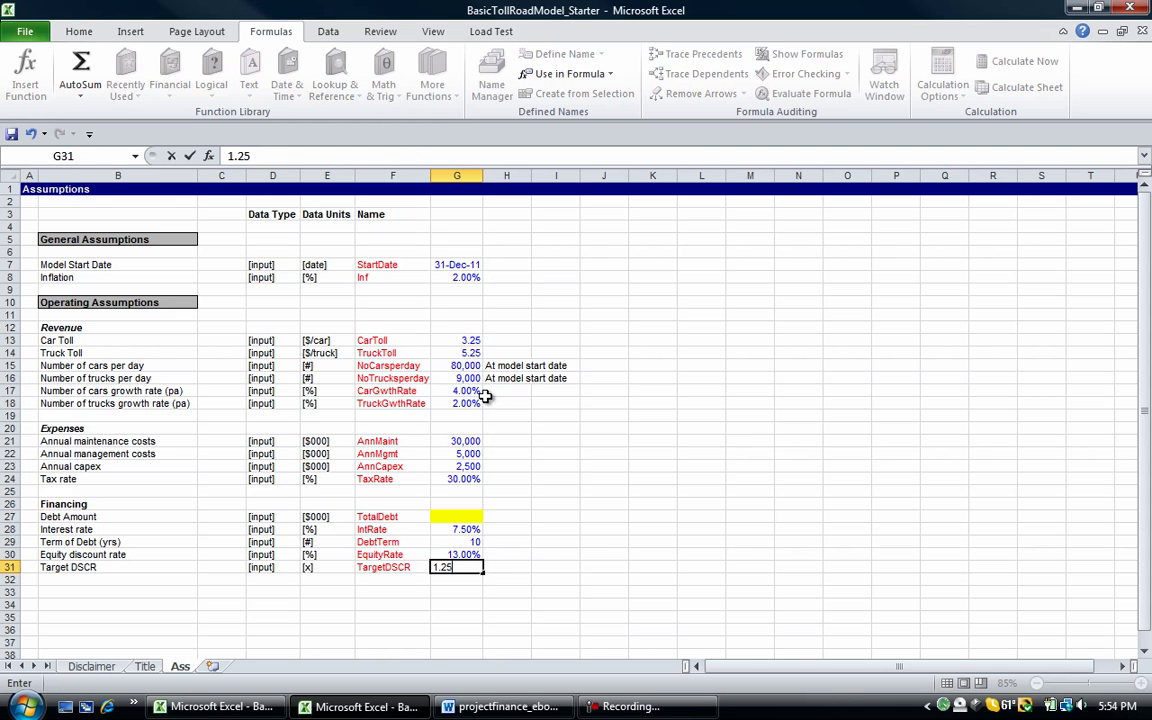
{"action": "key", "text": "Return"}
{"action": "key", "text": "Up"}
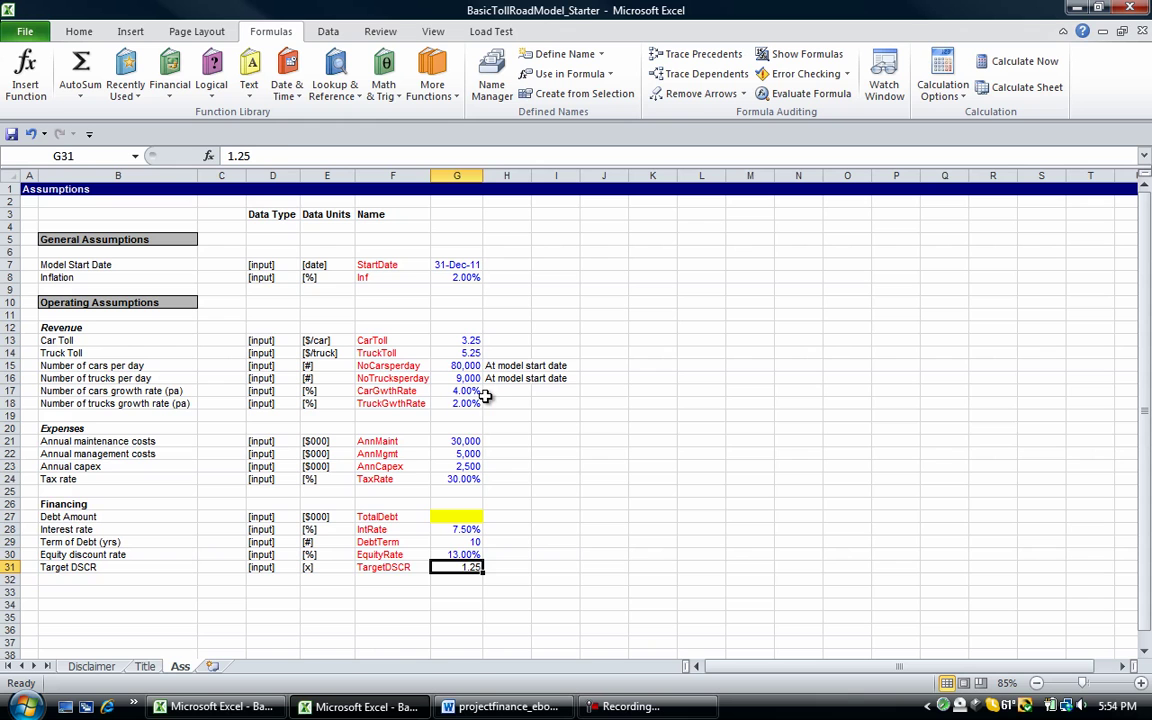
Select the Financing names and values in F27:G31.
{"action": "key", "text": "Left"}
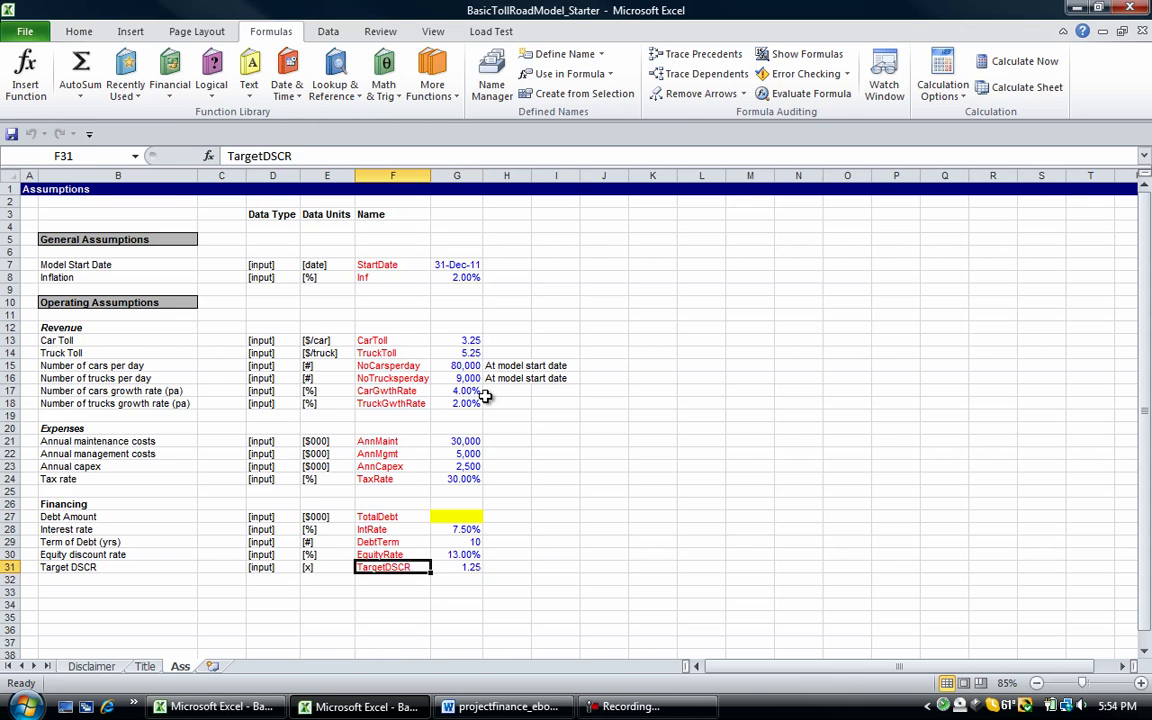
{"action": "key", "text": "shift+Up"}
{"action": "key", "text": "shift+Up"}
{"action": "key", "text": "shift+Up"}
{"action": "key", "text": "shift+Right"}
{"action": "key", "text": "shift+Up"}
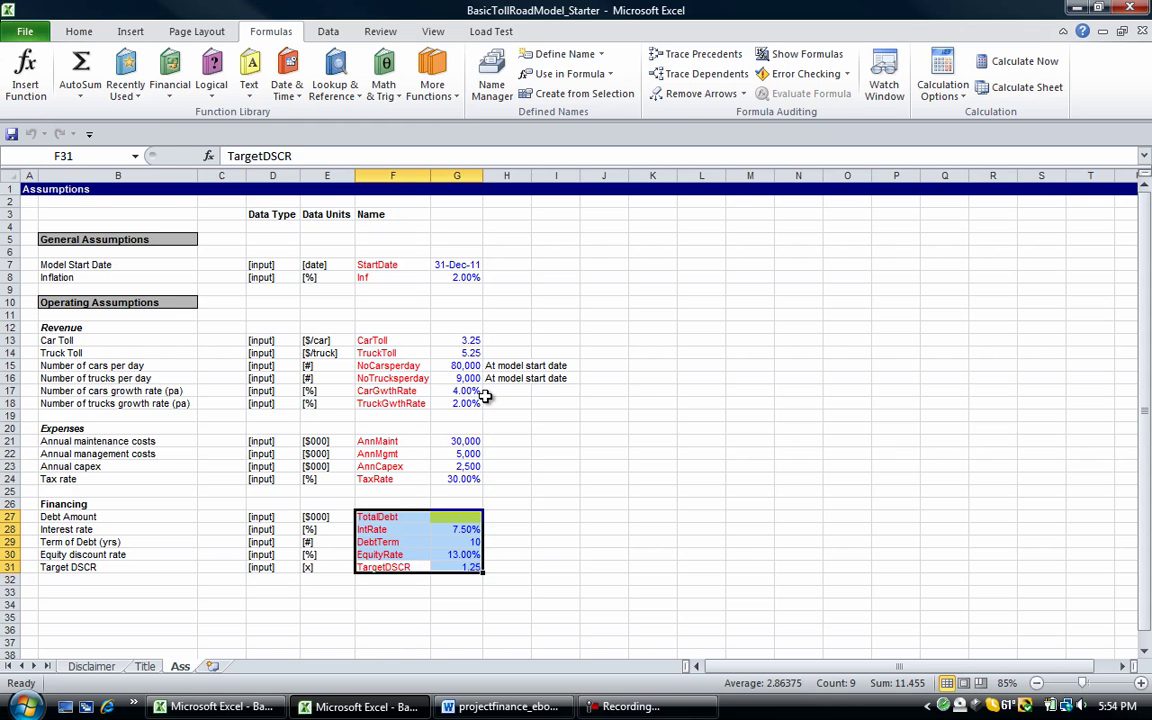
Create range names for F27:G31 from the left-column labels.
{"action": "key", "text": "alt"}
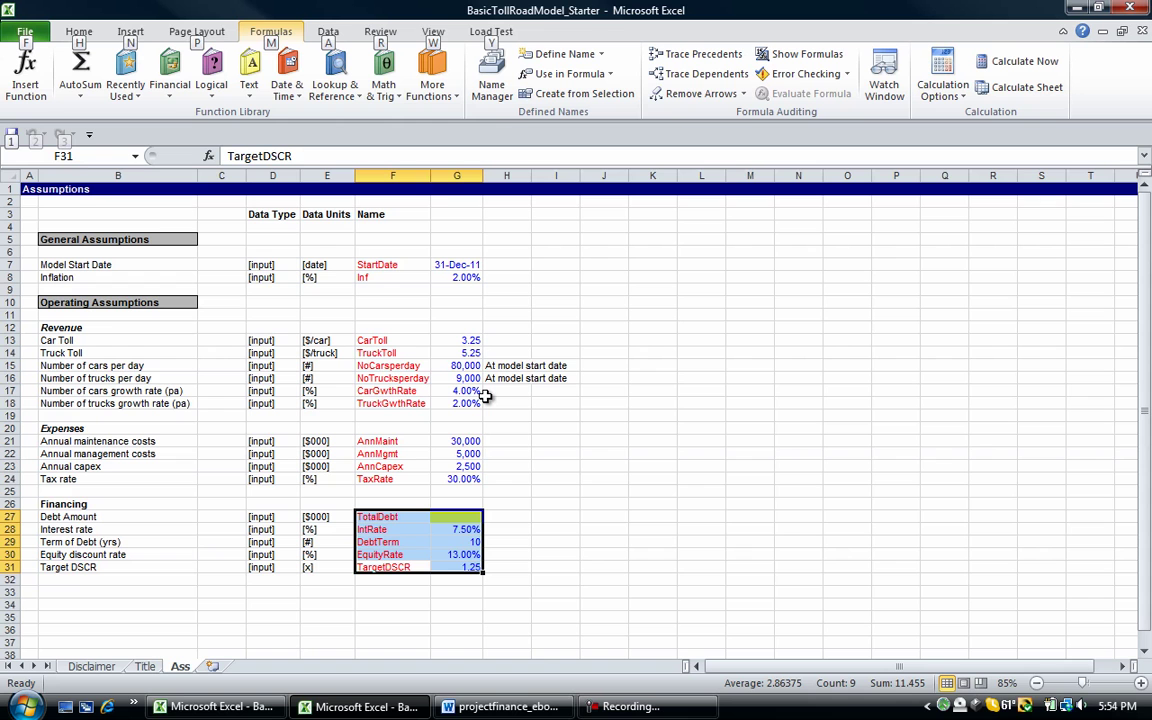
{"action": "key", "text": "m"}
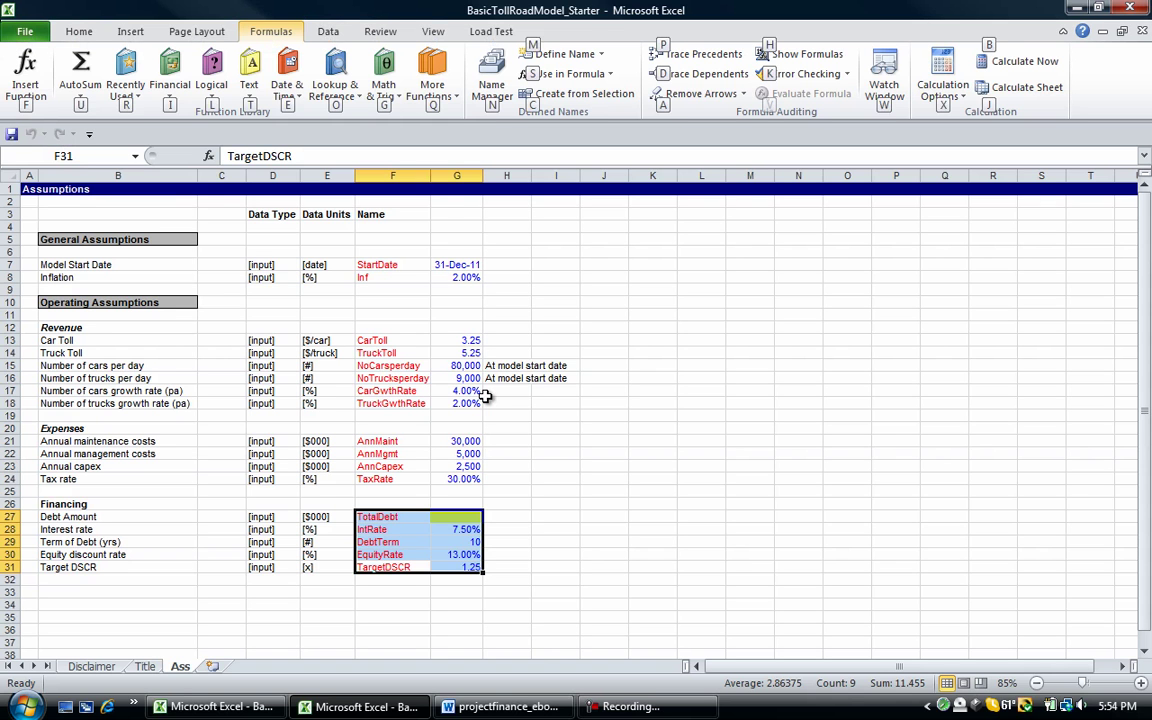
{"action": "key", "text": "c"}
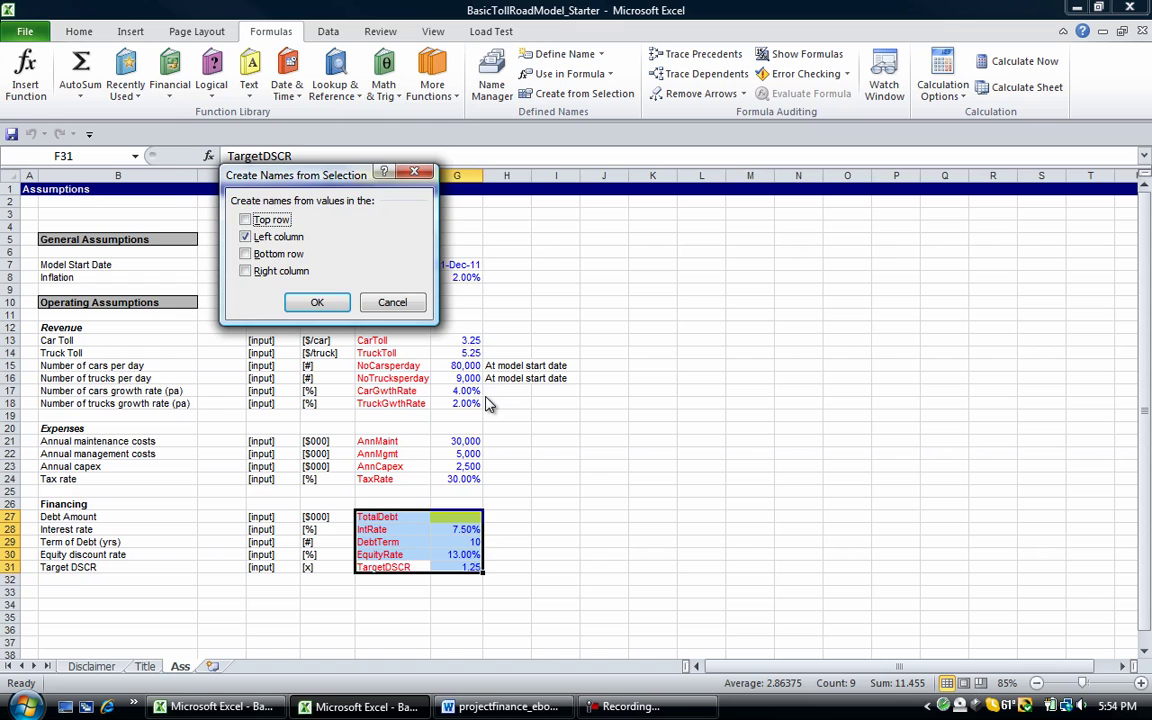
{"action": "key", "text": "Return"}
Create names for expenses F21:G24 the same way, then verify AnnMaint and IntRate.
{"action": "key", "text": "Up"}
{"action": "key", "text": "Up"}
{"action": "key", "text": "Up"}
{"action": "key", "text": "Up"}
{"action": "key", "text": "Up"}
{"action": "key", "text": "Up"}
{"action": "key", "text": "Up"}
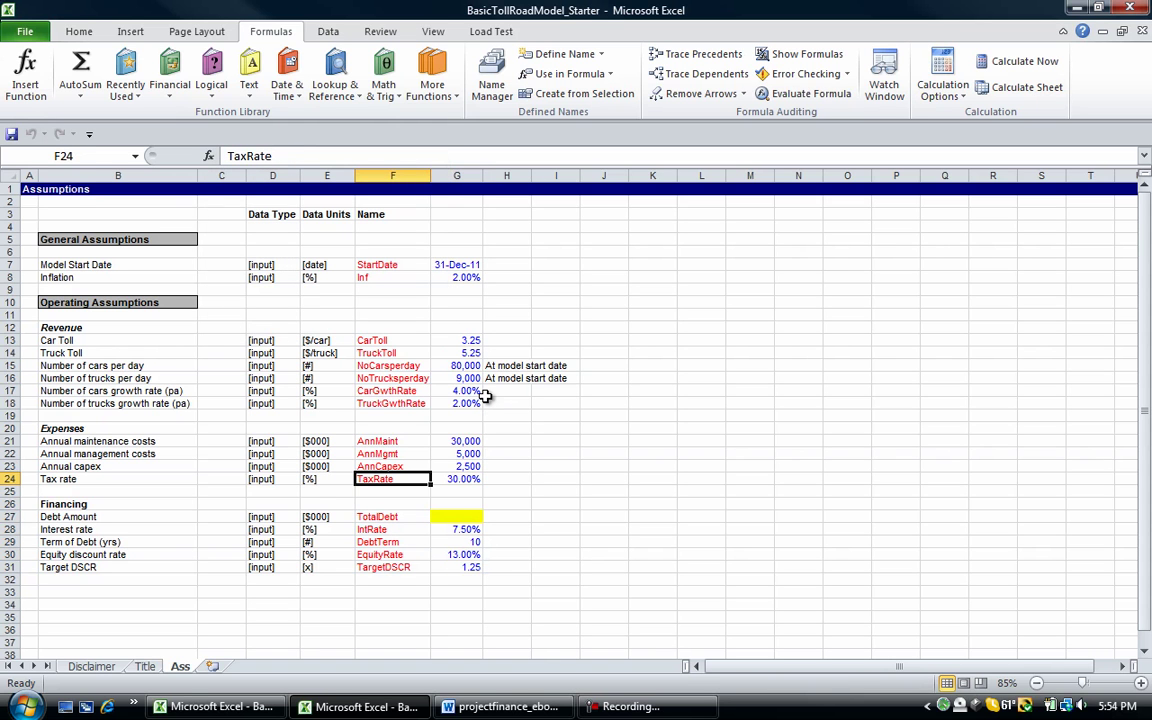
{"action": "key", "text": "shift+Up"}
{"action": "key", "text": "shift+Up"}
{"action": "key", "text": "shift+Up"}
{"action": "key", "text": "shift+Right"}
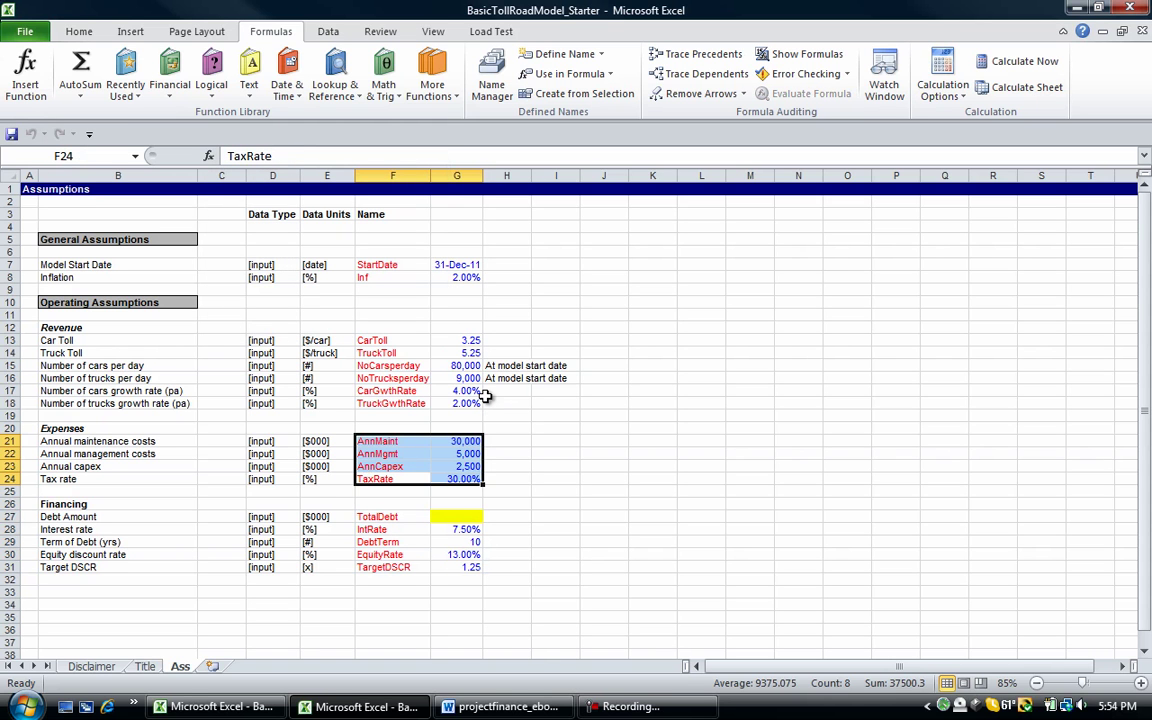
{"action": "key", "text": "alt"}
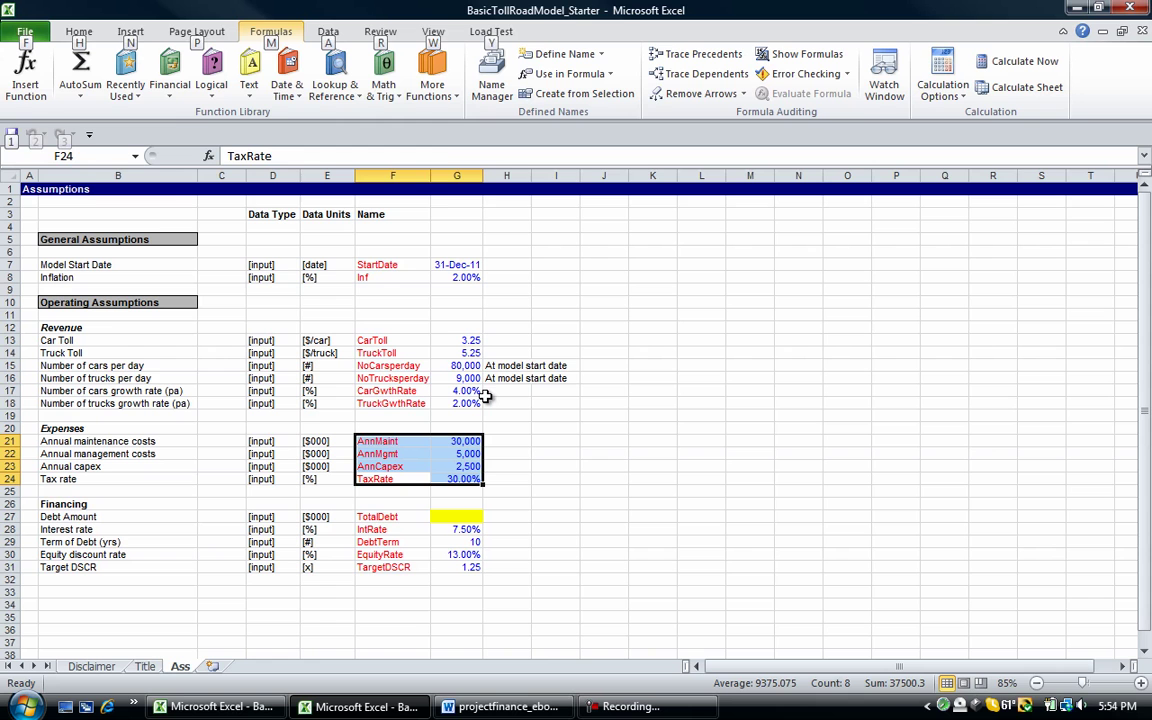
{"action": "key", "text": "m"}
{"action": "key", "text": "c"}
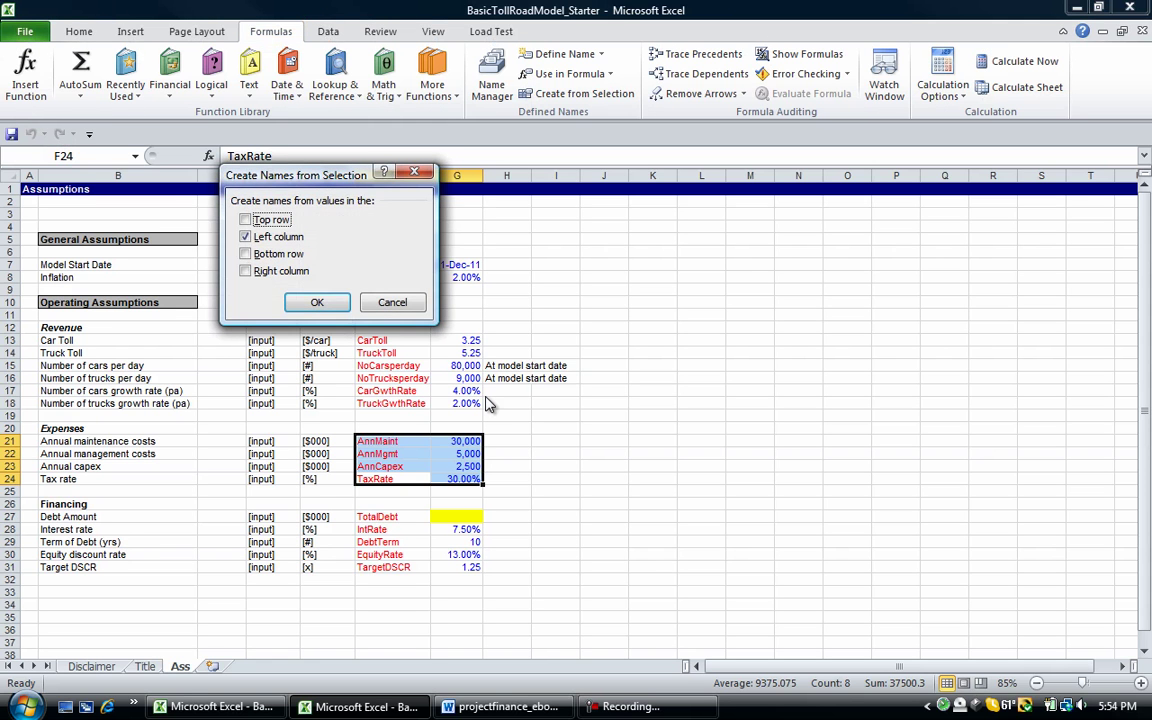
{"action": "key", "text": "Return"}
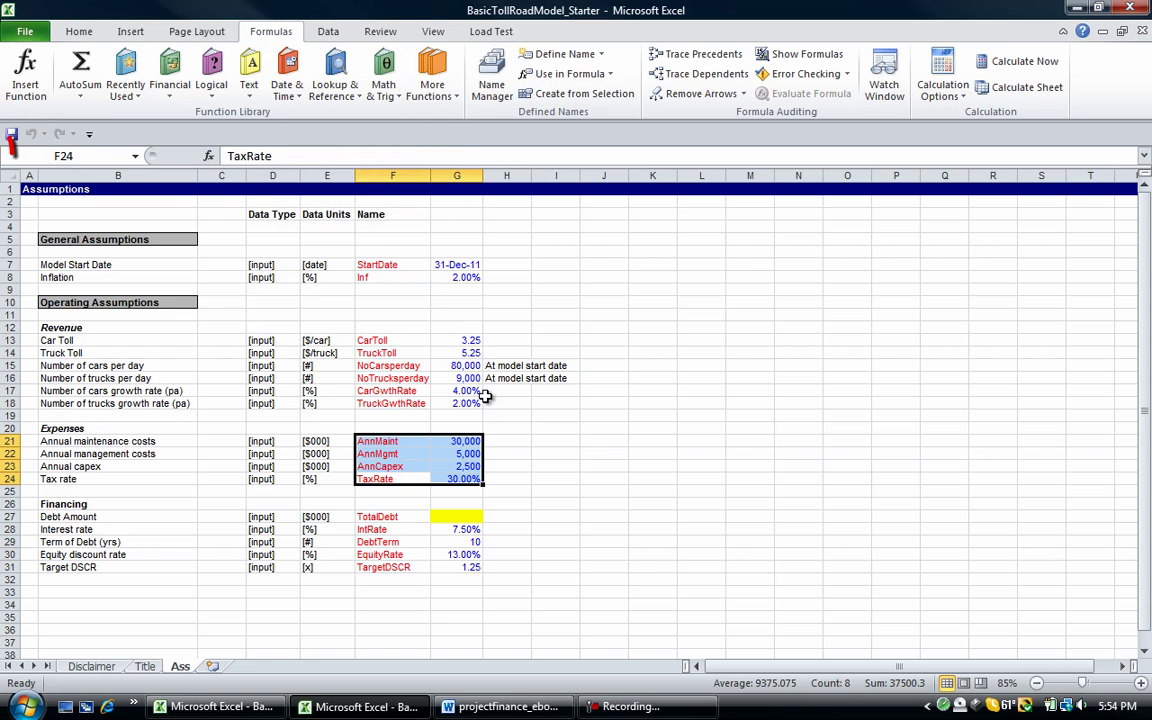
{"action": "key", "text": "Right"}
{"action": "key", "text": "Up"}
{"action": "key", "text": "Up"}
{"action": "key", "text": "Up"}
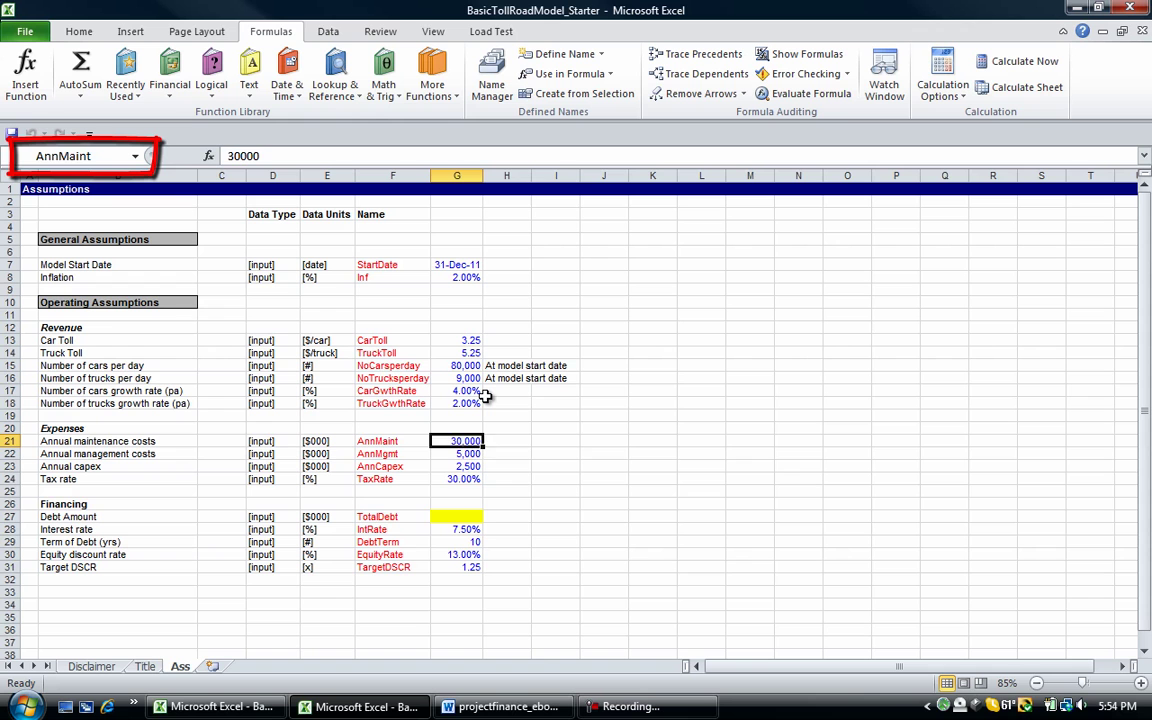
{"action": "key", "text": "Down"}
{"action": "key", "text": "Down"}
{"action": "key", "text": "Down"}
{"action": "key", "text": "Down"}
{"action": "key", "text": "Down"}
{"action": "key", "text": "Down"}
{"action": "key", "text": "Down"}
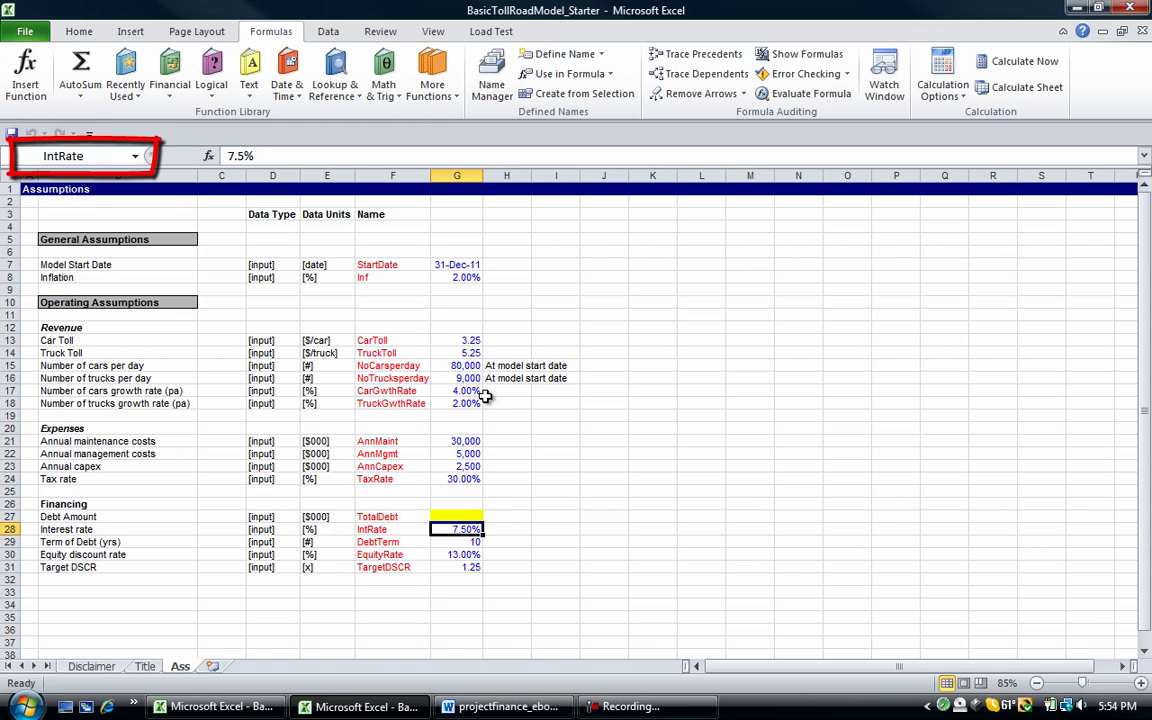
{"action": "key", "text": "Down"}
{"action": "key", "text": "Down"}
{"action": "key", "text": "Down"}
{"action": "key", "text": "Down"}
{"action": "key", "text": "Down"}
{"action": "key", "text": "Down"}
{"action": "key", "text": "Down"}
{"action": "key", "text": "Down"}
{"action": "key", "text": "Down"}
{"action": "key", "text": "Down"}
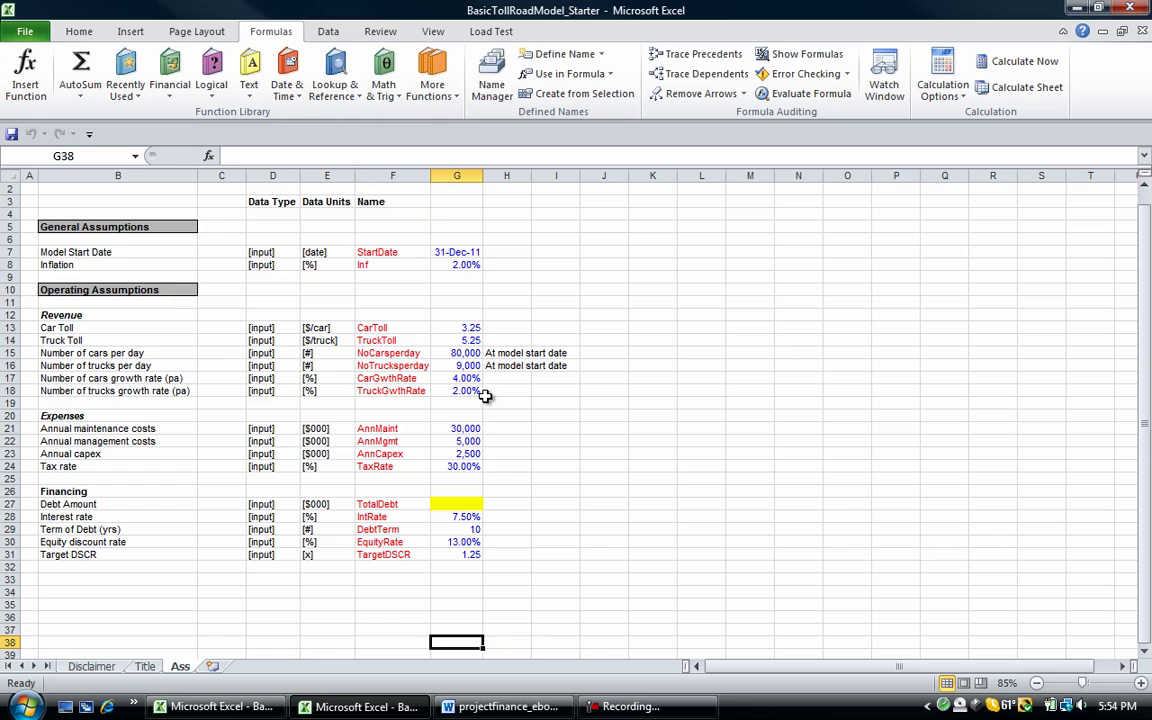
Insert a new worksheet and rename it Calculations.
{"action": "key", "text": "Up"}
{"action": "key", "text": "Up"}
{"action": "key", "text": "Up"}
{"action": "key", "text": "Up"}
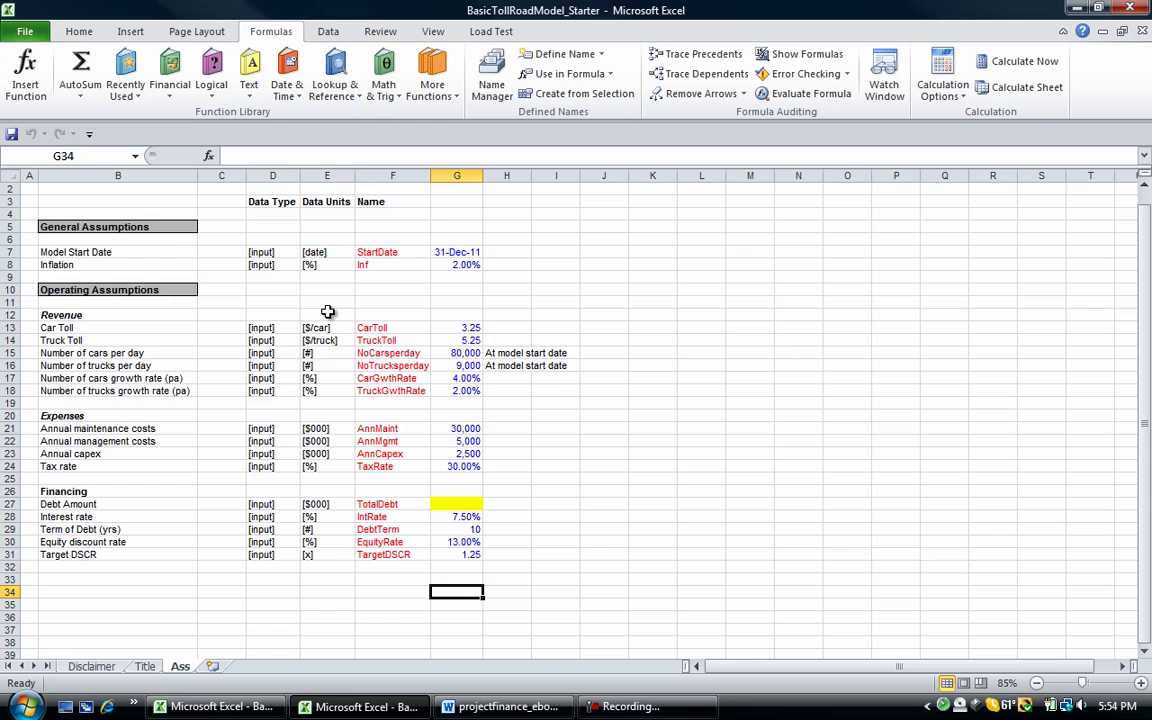
{"action": "left_click", "coordinate": [212, 666]}
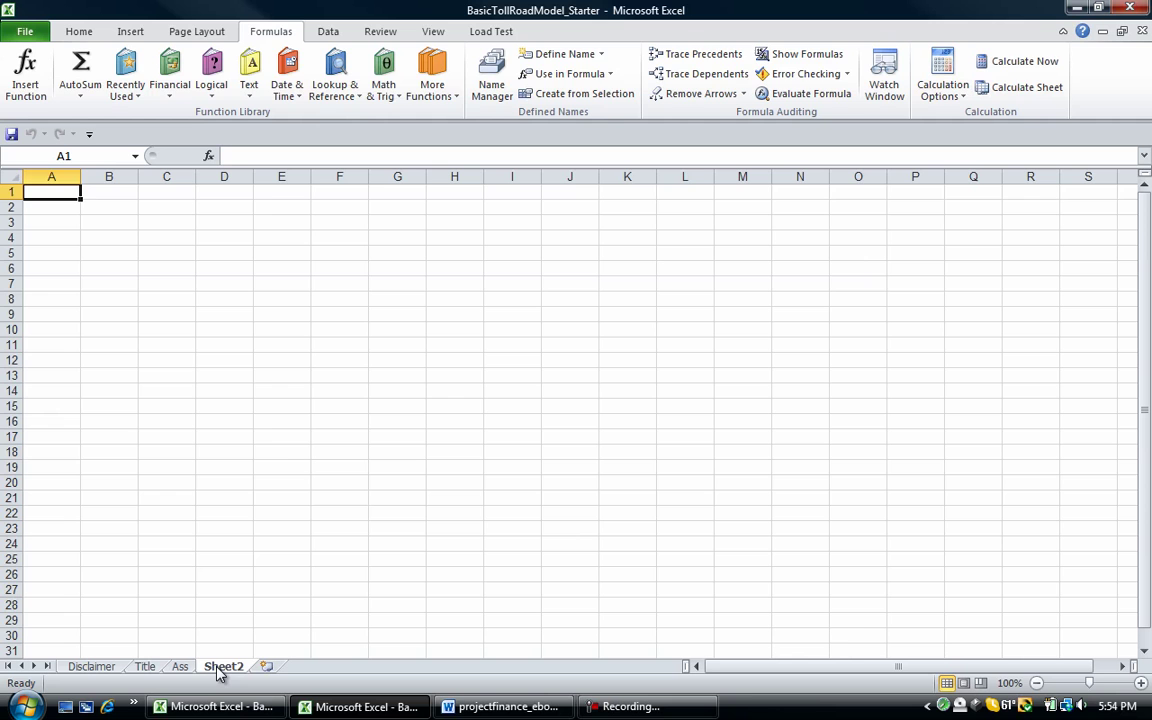
{"action": "double_click", "coordinate": [218, 667]}
{"action": "type", "text": "Calc"}
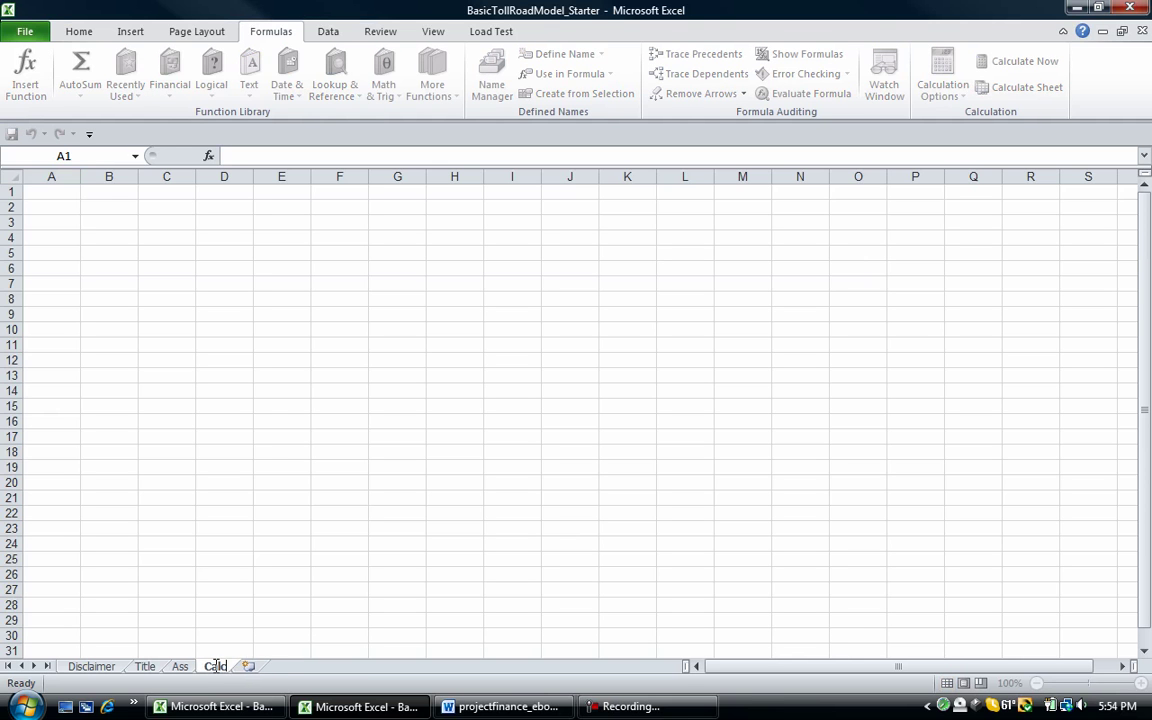
{"action": "type", "text": "ulations"}
{"action": "key", "text": "Return"}
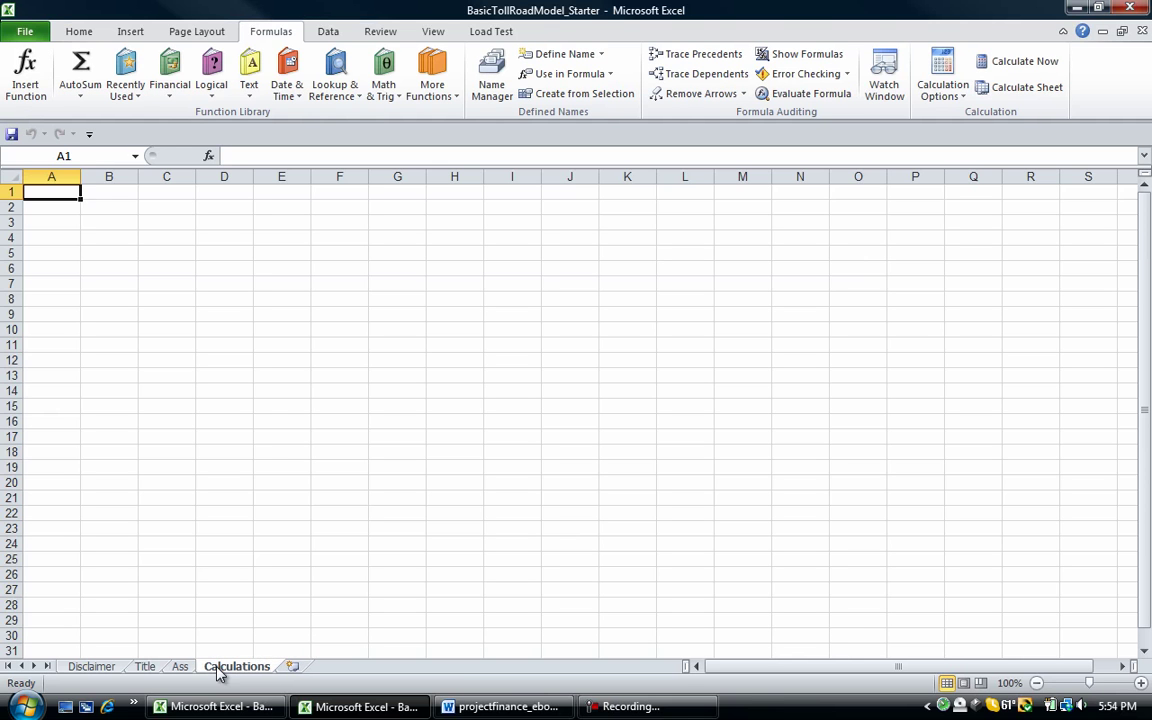
Title row 1 of the new sheet Calculations.
{"action": "key", "text": "shift+space"}
{"action": "type", "text": "C"}
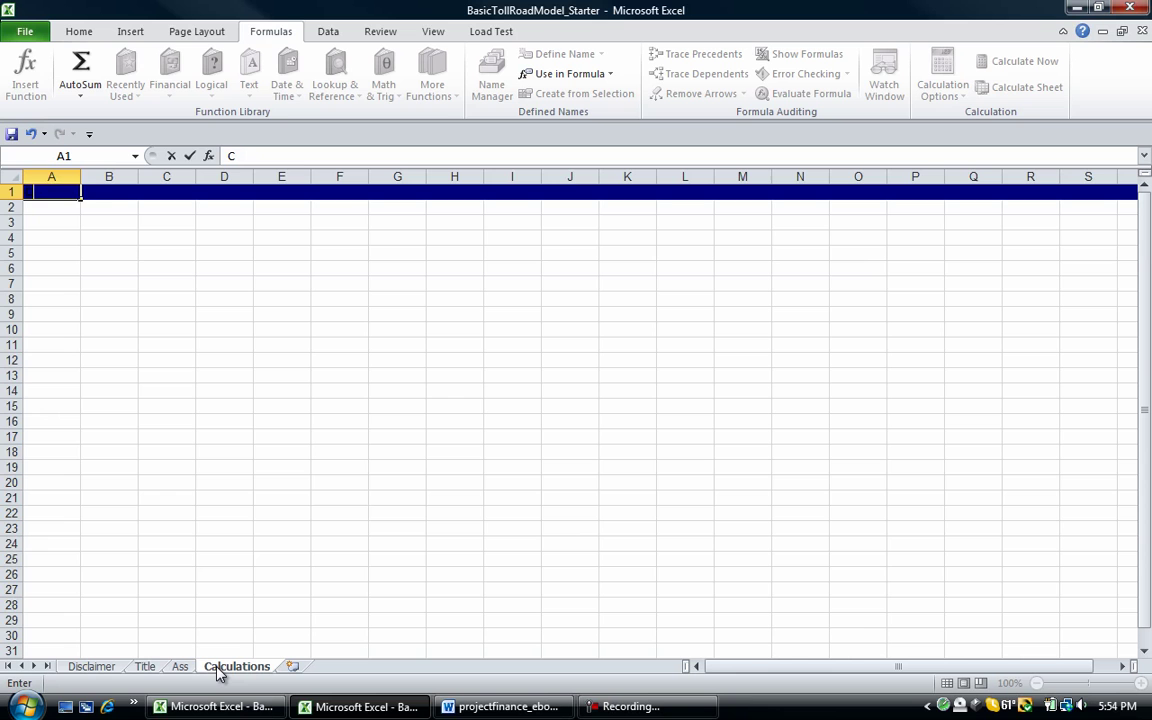
{"action": "type", "text": "alculations"}
{"action": "key", "text": "Return"}
{"action": "key", "text": "Up"}
Bold the Calculations title and narrow column A to width 2.5.
{"action": "key", "text": "ctrl+b"}
{"action": "key", "text": "Return"}
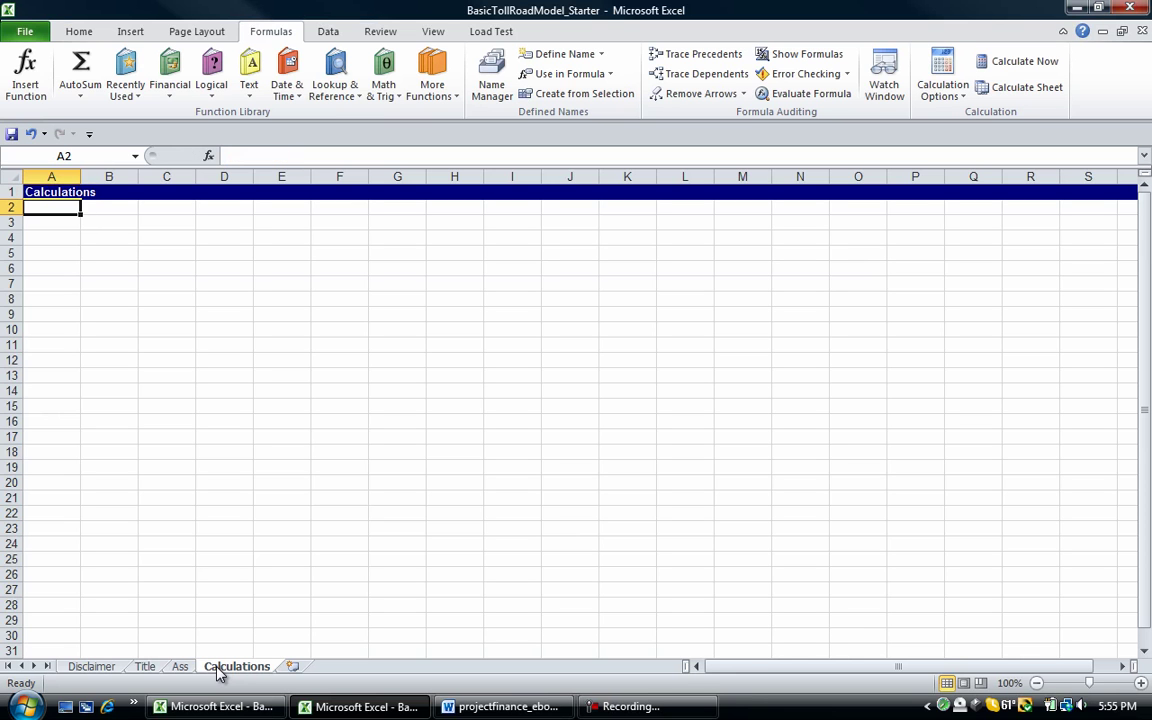
{"action": "key", "text": "alt+h"}
{"action": "key", "text": "o"}
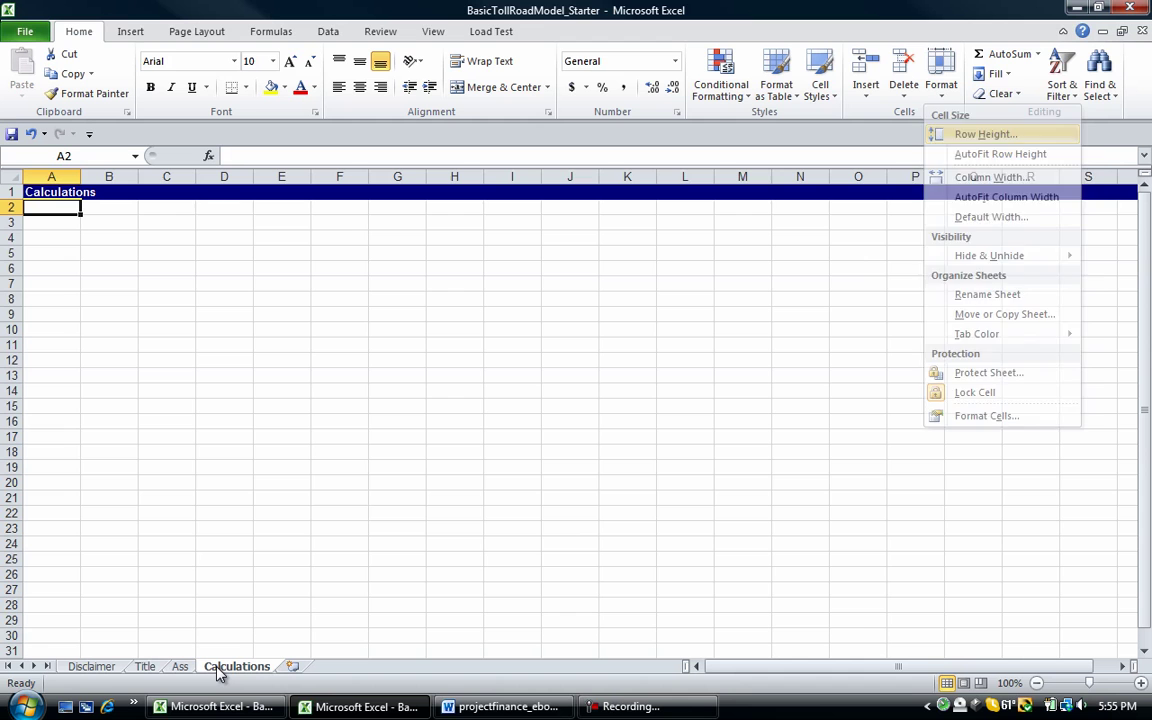
{"action": "key", "text": "Escape"}
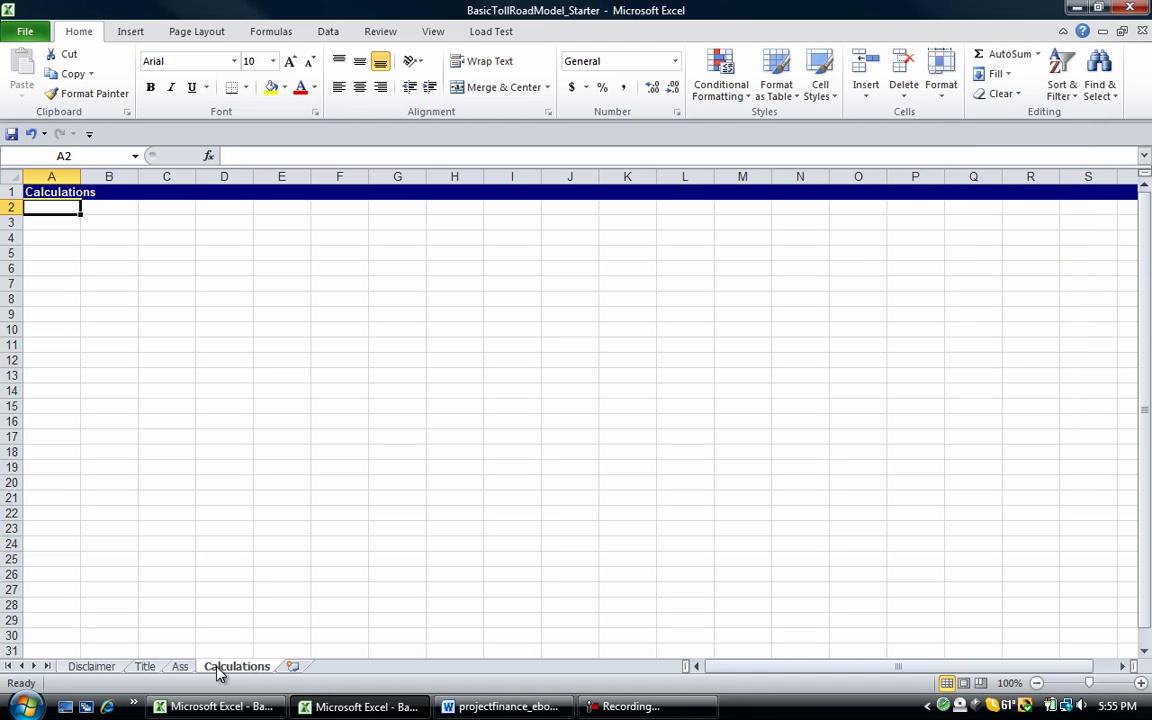
{"action": "key", "text": "alt+h"}
{"action": "key", "text": "o"}
{"action": "type", "text": "w"}
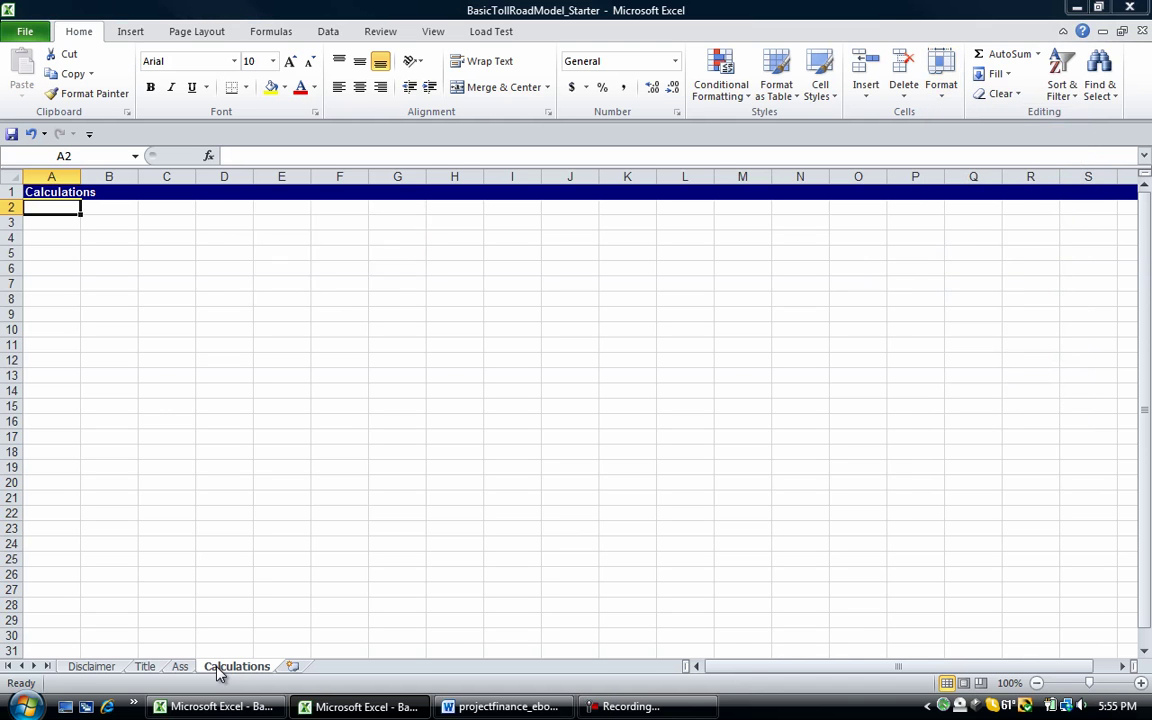
{"action": "type", "text": "2.5"}
{"action": "key", "text": "Return"}
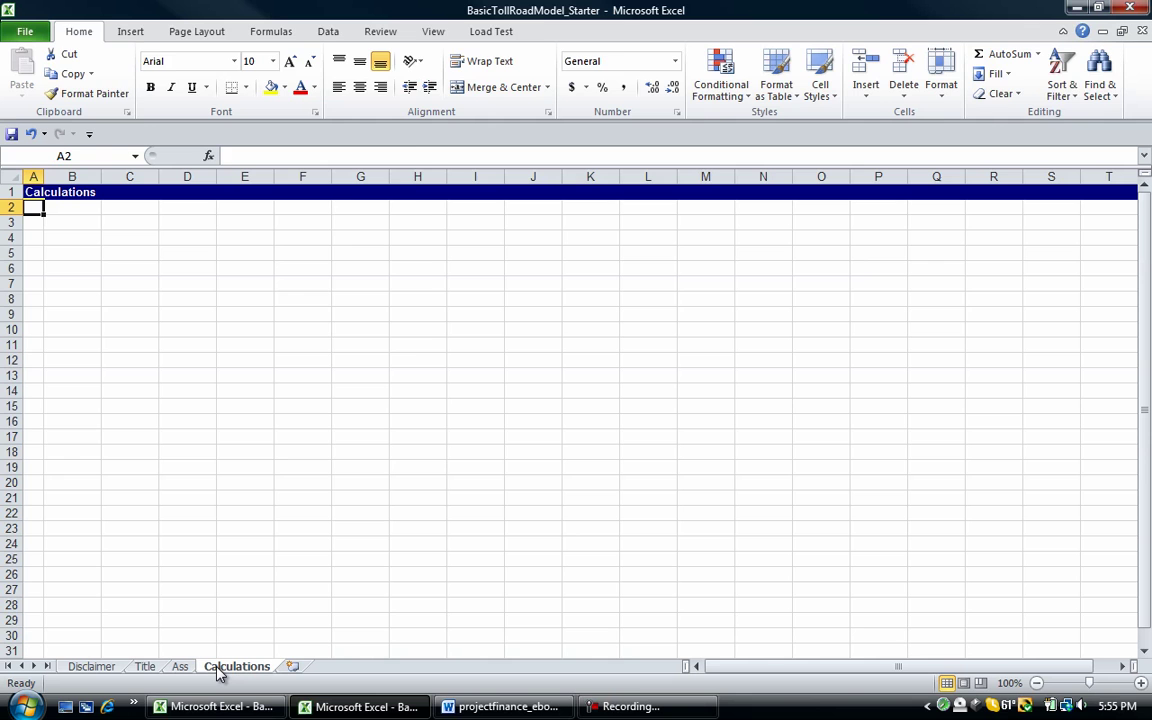
Zoom the Calculations sheet to 85%.
{"action": "key", "text": "alt+w"}
{"action": "type", "text": "q"}
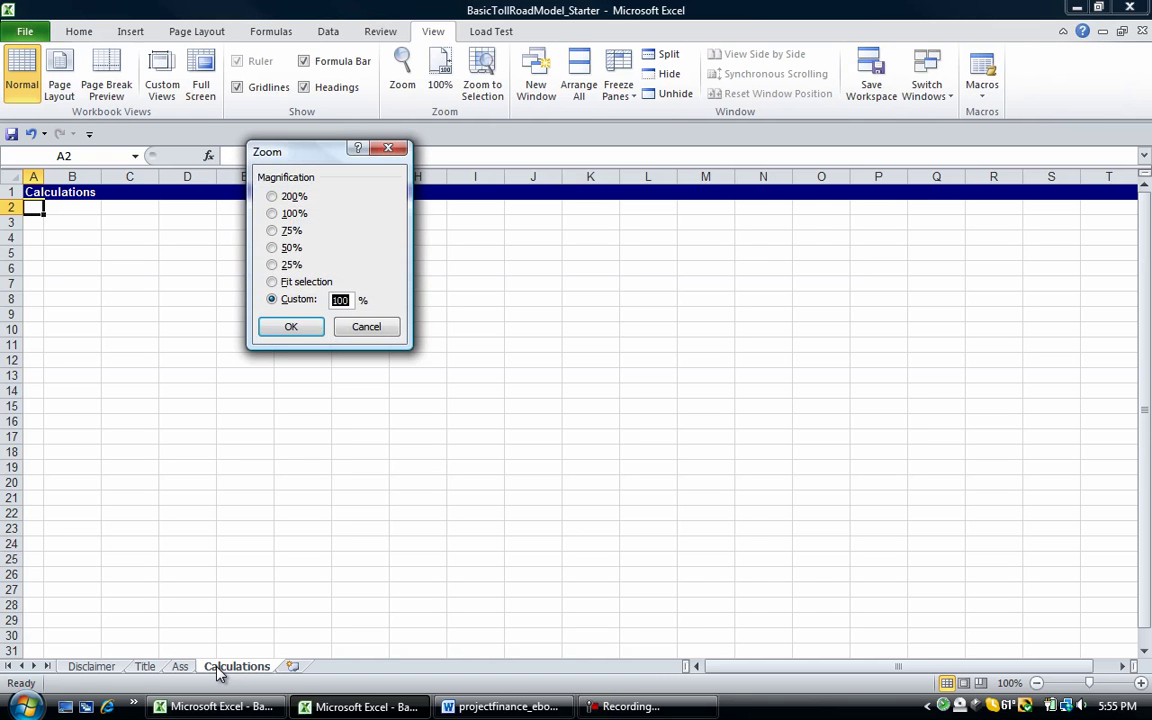
{"action": "type", "text": "85"}
{"action": "key", "text": "Return"}
Turn off gridlines on Calculations, then on the Ass sheet, and return to Calculations.
{"action": "key", "text": "Down"}
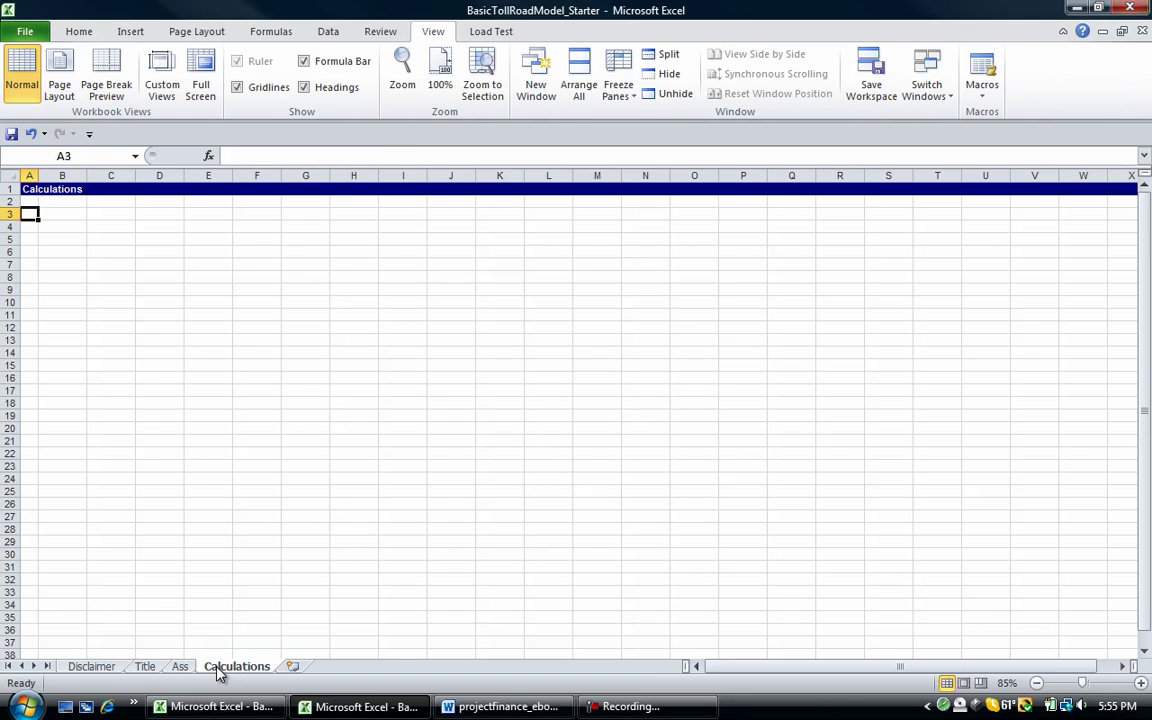
{"action": "key", "text": "alt+w"}
{"action": "key", "text": "v"}
{"action": "key", "text": "g"}
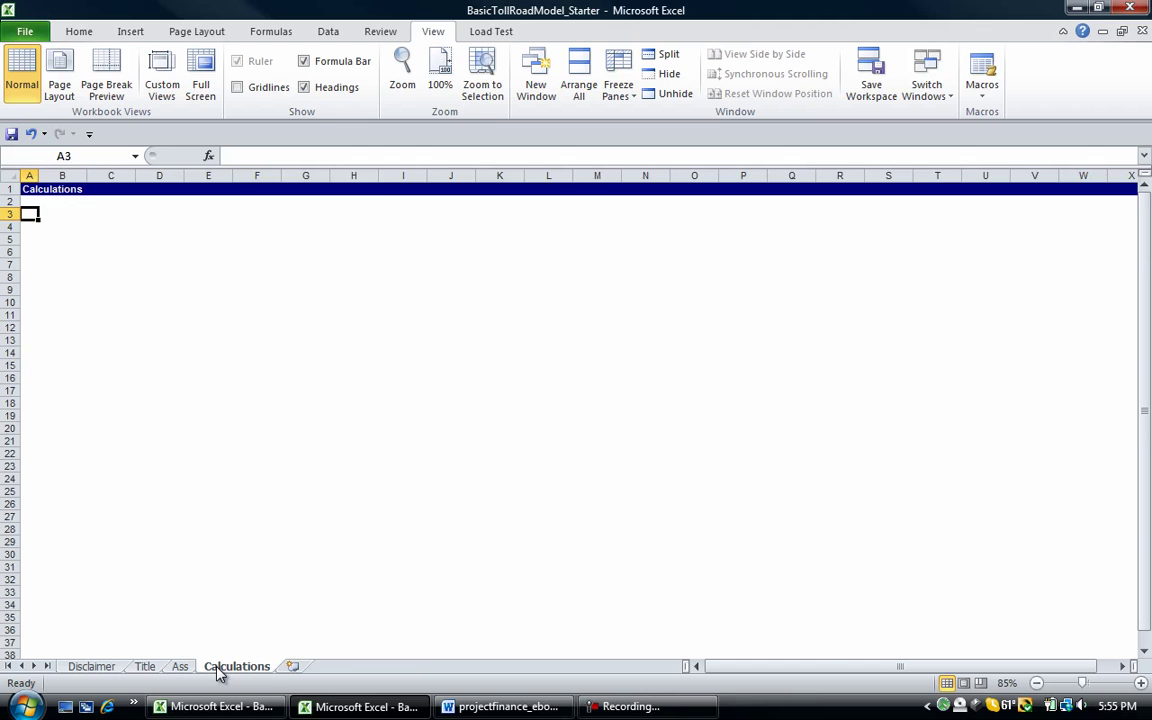
{"action": "key", "text": "ctrl+Page_Up"}
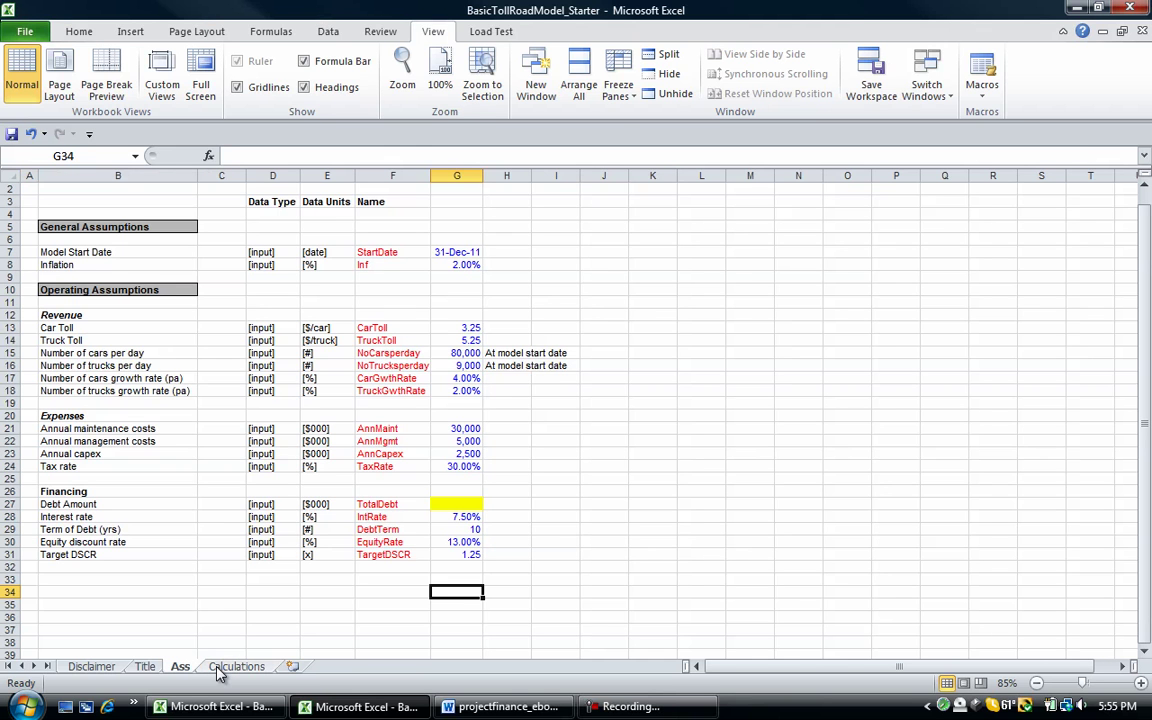
{"action": "key", "text": "alt+w"}
{"action": "key", "text": "v"}
{"action": "key", "text": "g"}
{"action": "key", "text": "ctrl+Page_Down"}
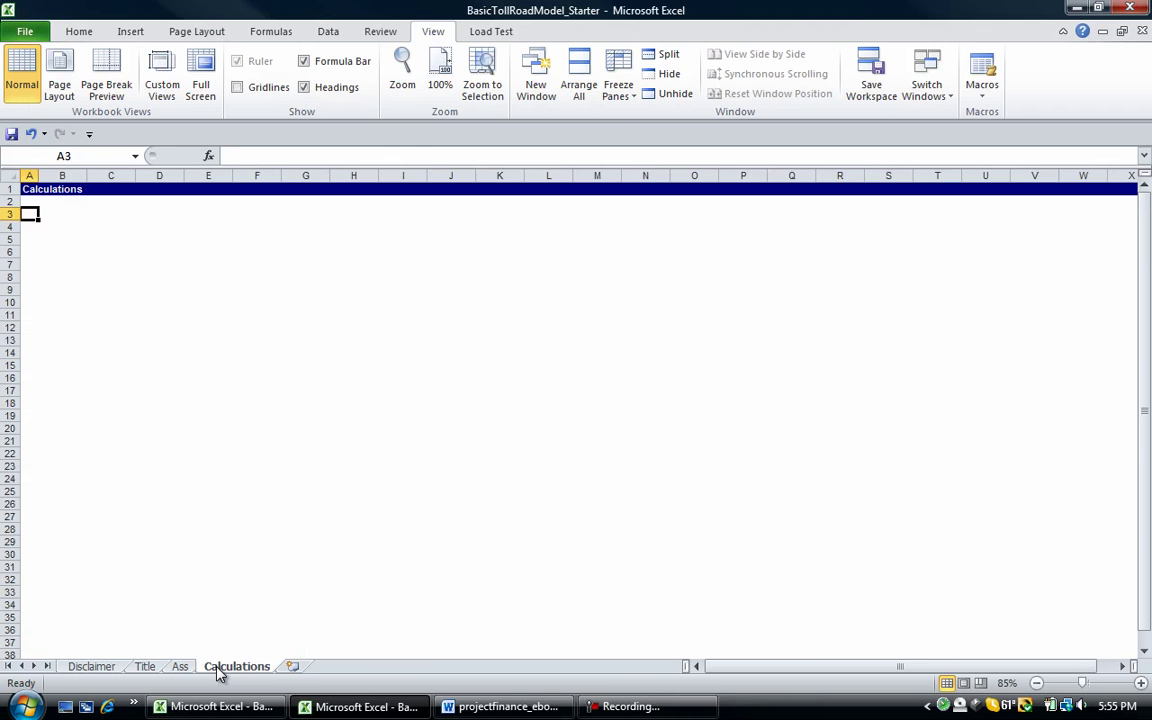
{"action": "key", "text": "Right"}
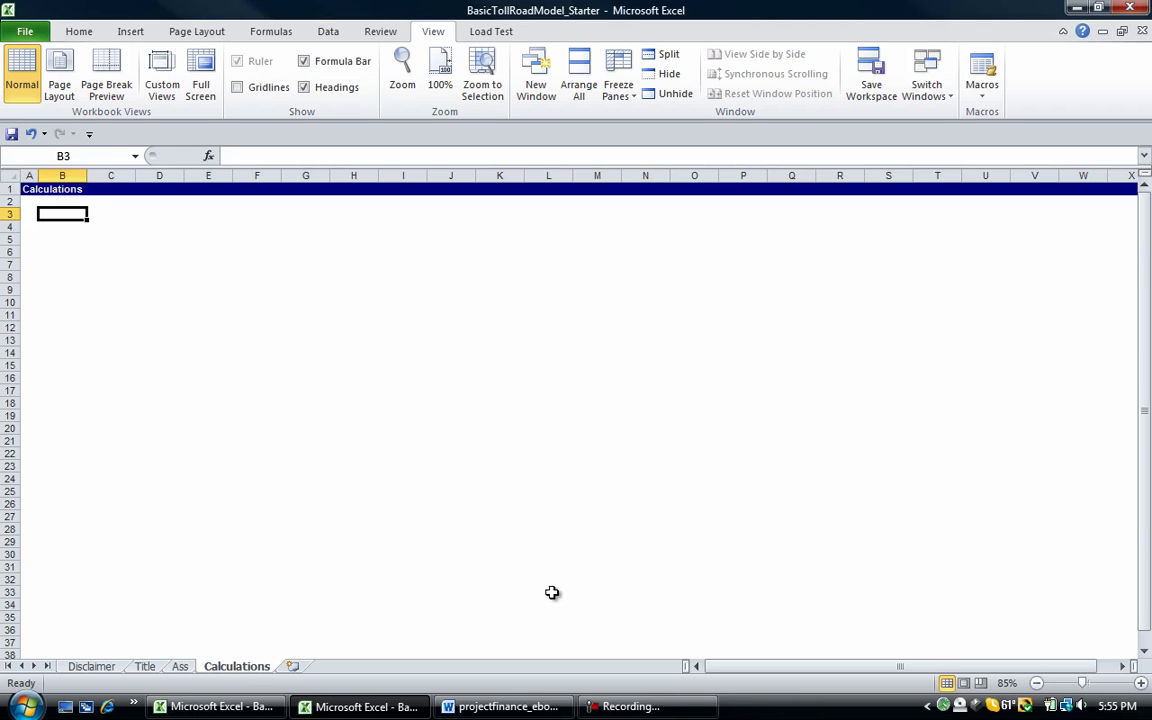
{"action": "key", "text": "alt+Tab"}
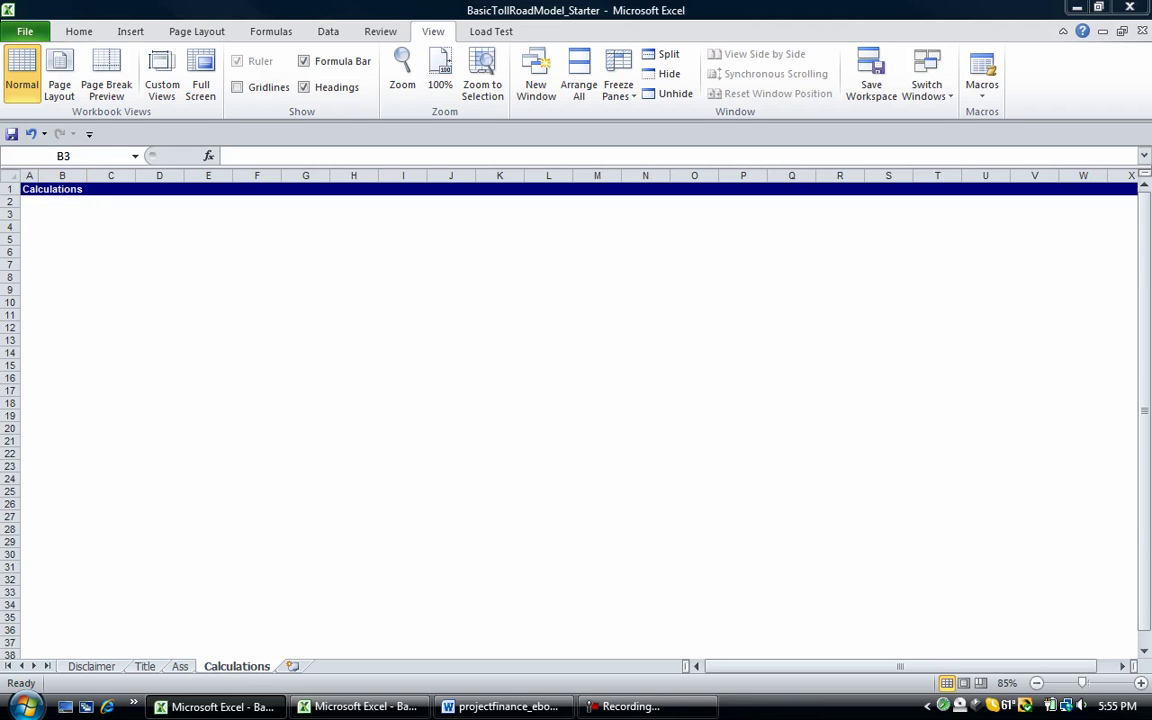
Enter the label Year Ending in cell B3 of the Calculations sheet.
{"action": "key", "text": "alt+Tab"}
{"action": "type", "text": "Ye"}
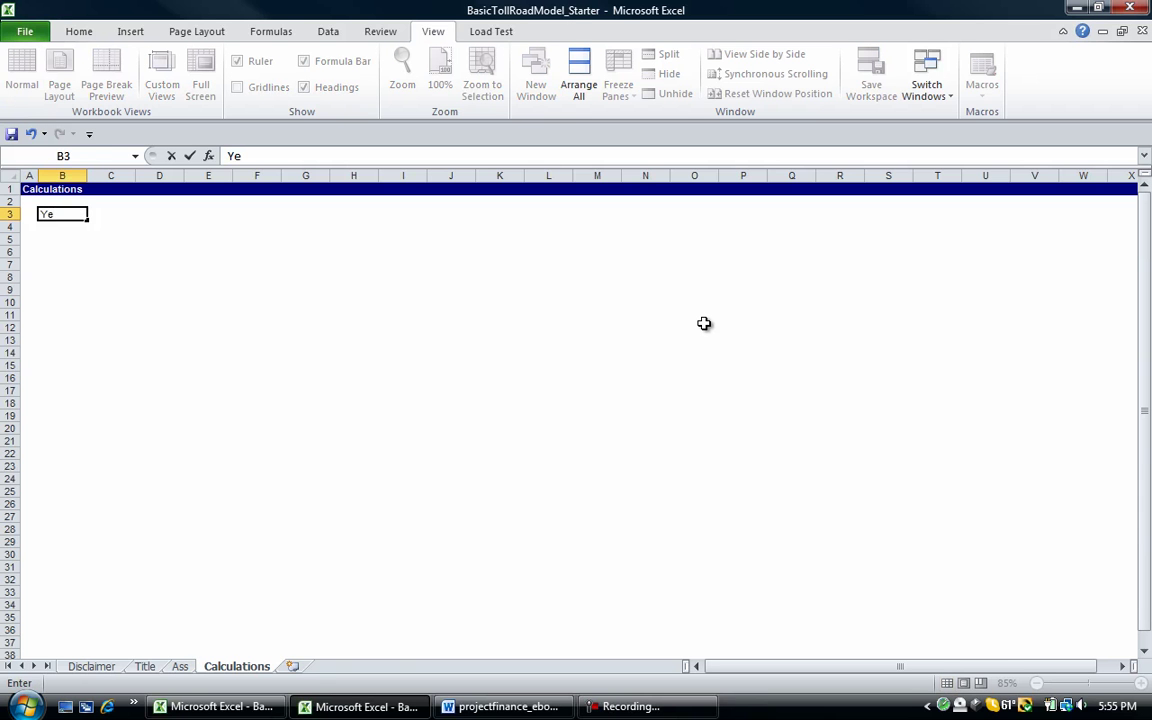
{"action": "type", "text": "ar Ending"}
{"action": "key", "text": "ctrl+Page_Up"}
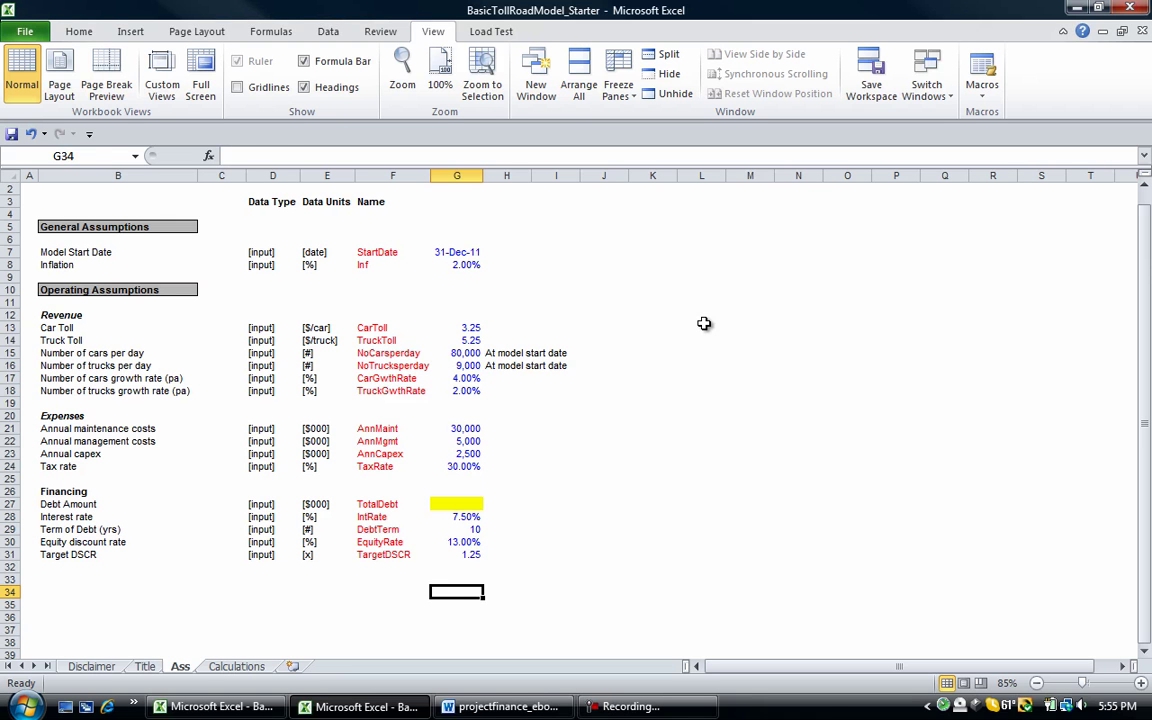
On the Ass sheet, insert a blank row 8 below Model Start Date.
{"action": "key", "text": "Up"}
{"action": "key", "text": "Up"}
{"action": "key", "text": "Up"}
{"action": "key", "text": "Up"}
{"action": "key", "text": "Up"}
{"action": "key", "text": "Up"}
{"action": "key", "text": "Up"}
{"action": "key", "text": "Up"}
{"action": "key", "text": "Up"}
{"action": "key", "text": "Up"}
{"action": "key", "text": "Up"}
{"action": "key", "text": "Up"}
{"action": "key", "text": "Up"}
{"action": "key", "text": "Up"}
{"action": "key", "text": "Up"}
{"action": "key", "text": "Up"}
{"action": "key", "text": "Up"}
{"action": "key", "text": "Up"}
{"action": "key", "text": "Up"}
{"action": "key", "text": "Up"}
{"action": "key", "text": "Right"}
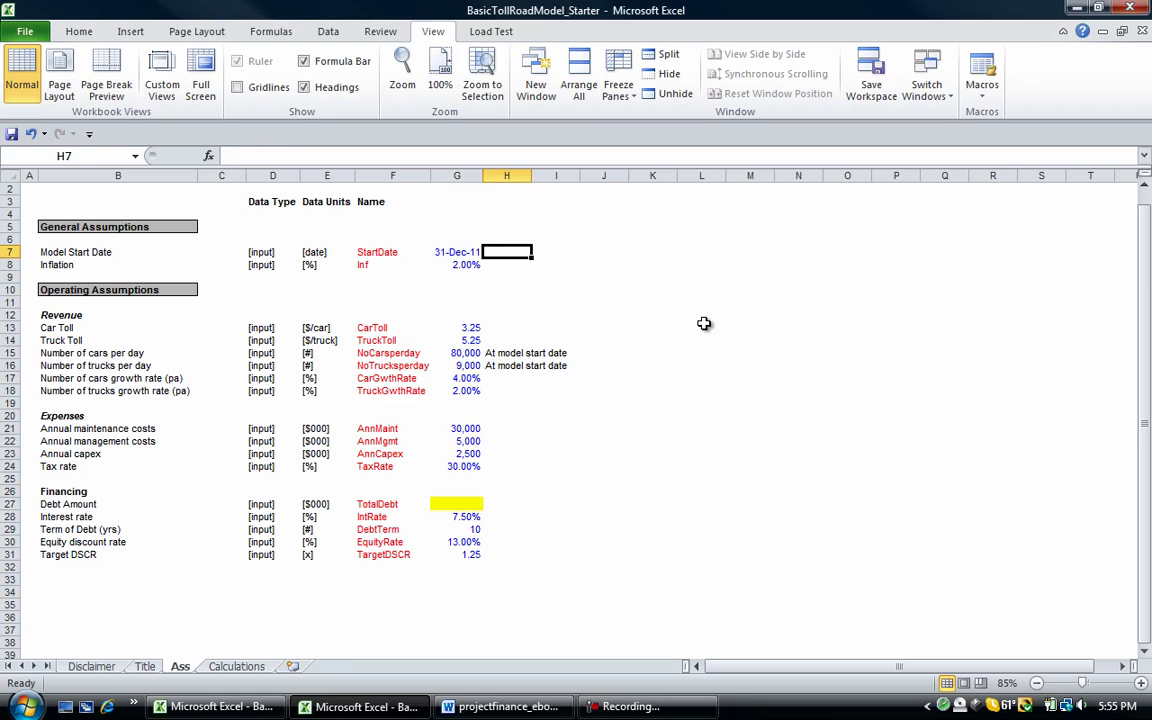
{"action": "key", "text": "Left"}
{"action": "key", "text": "Right"}
{"action": "key", "text": "Left"}
{"action": "key", "text": "Down"}
{"action": "key", "text": "Left"}
{"action": "key", "text": "Left"}
{"action": "key", "text": "Left"}
{"action": "key", "text": "Left"}
{"action": "key", "text": "Left"}
{"action": "key", "text": "Left"}
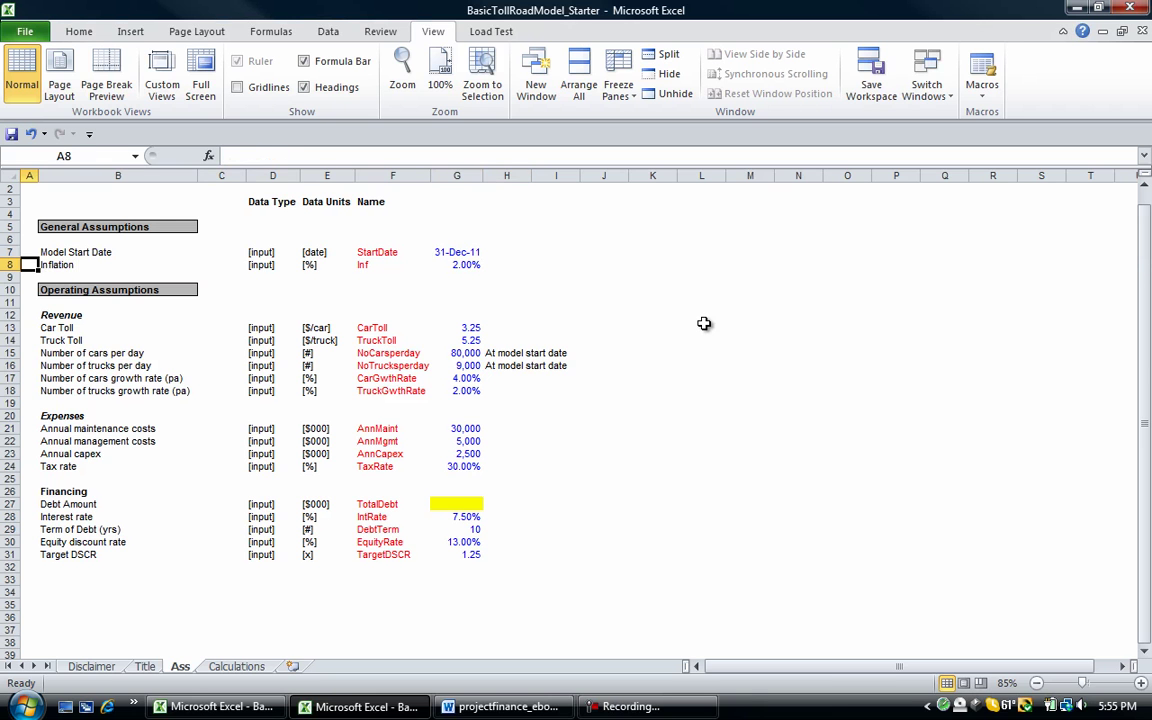
{"action": "key", "text": "Right"}
{"action": "key", "text": "shift+space"}
{"action": "key", "text": "ctrl+shift+equal"}
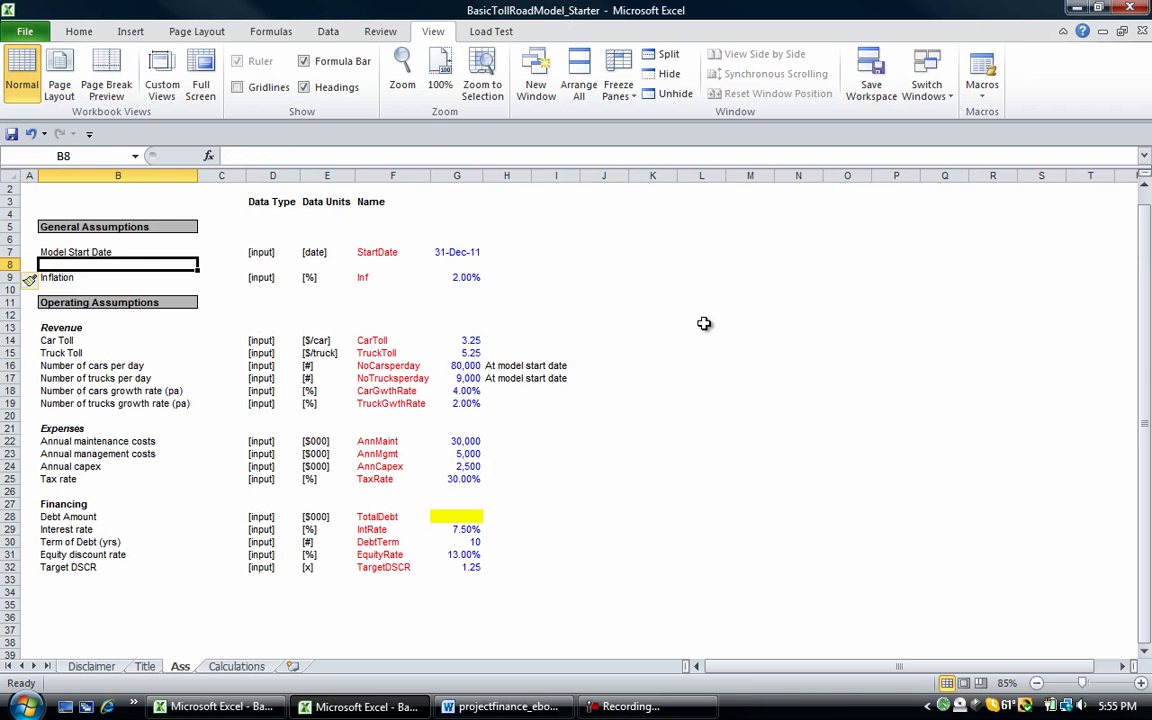
Label the new row 8 End Date.
{"action": "type", "text": "Term"}
{"action": "key", "text": "Return"}
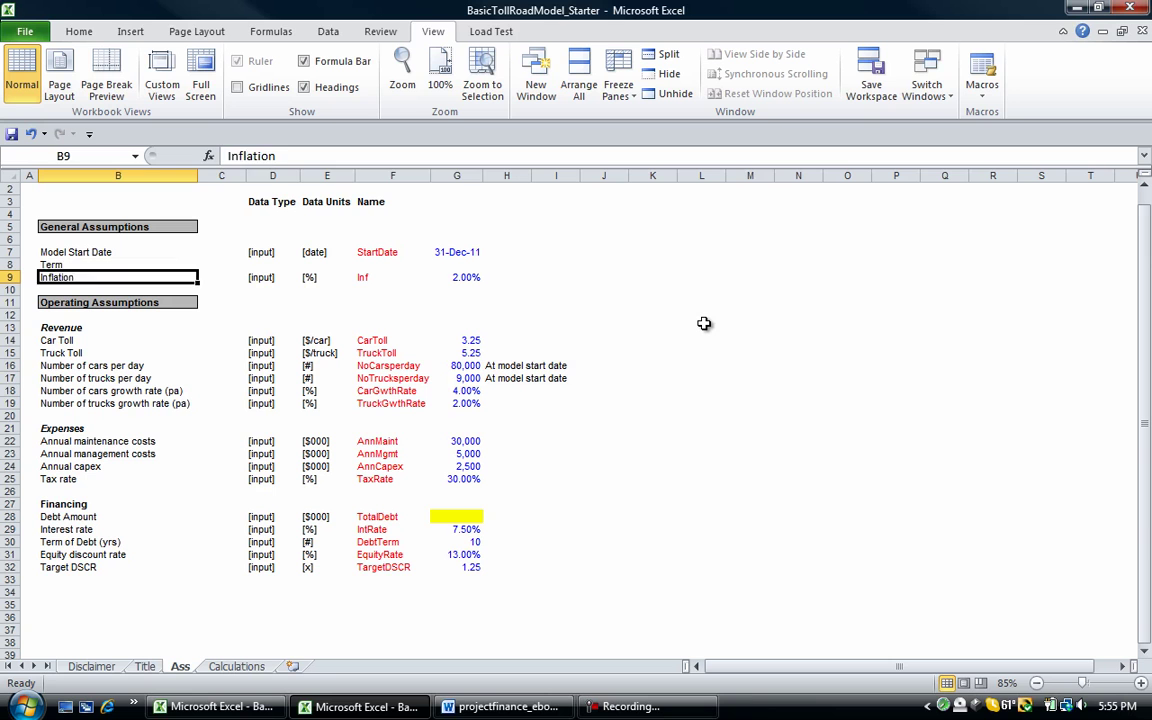
{"action": "key", "text": "Up"}
{"action": "key", "text": "Right"}
{"action": "key", "text": "Right"}
{"action": "key", "text": "Right"}
{"action": "key", "text": "Right"}
{"action": "key", "text": "Right"}
{"action": "key", "text": "Left"}
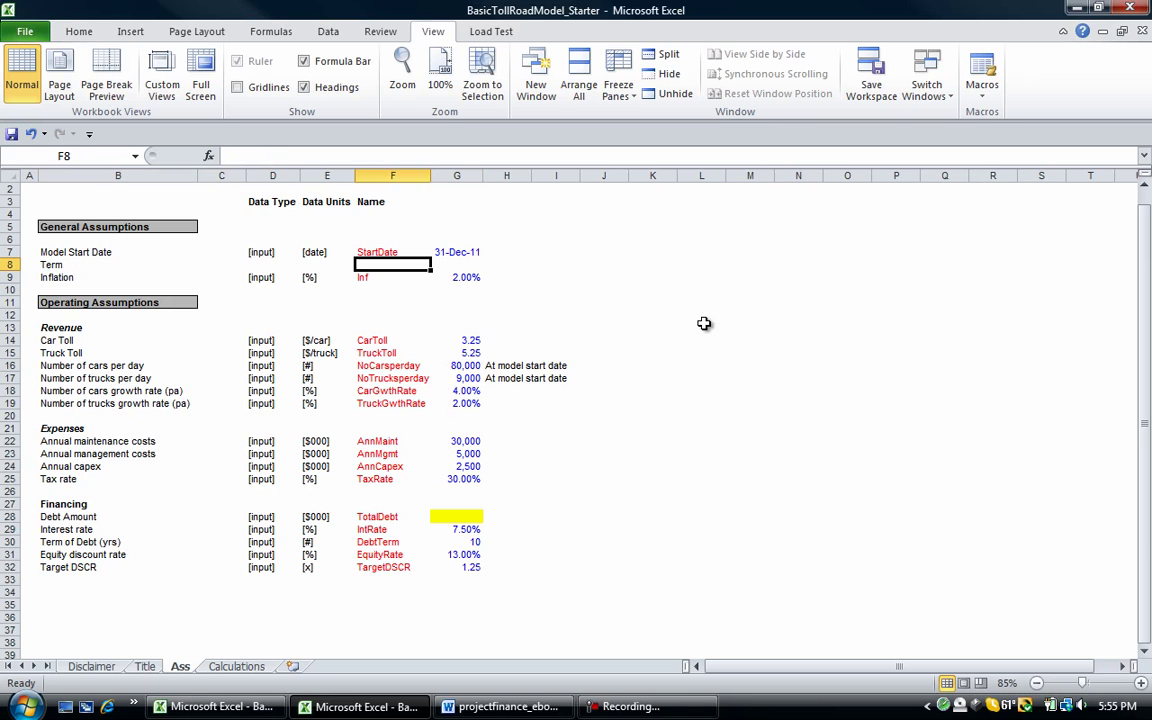
{"action": "key", "text": "Left"}
{"action": "key", "text": "Left"}
{"action": "key", "text": "Left"}
{"action": "key", "text": "Left"}
{"action": "type", "text": "End Date"}
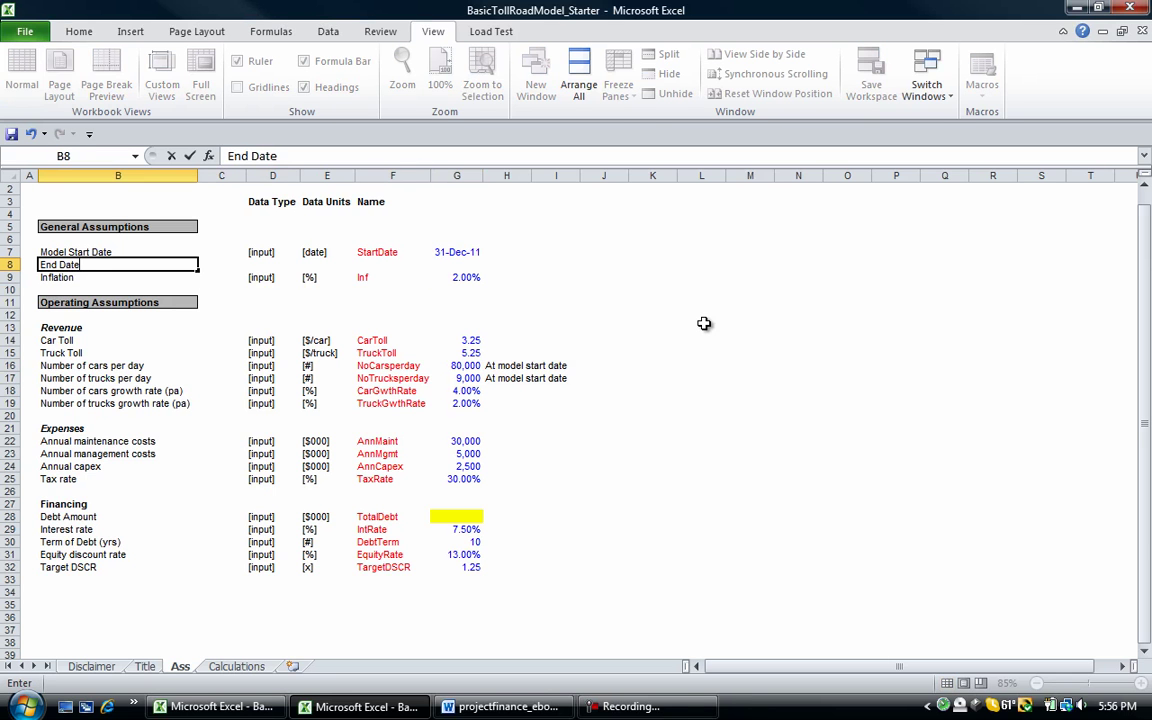
{"action": "key", "text": "Return"}
Enter =EOMONTH(StartDate,12*10) in G8, giving 31-Dec-21.
{"action": "key", "text": "Up"}
{"action": "key", "text": "Right"}
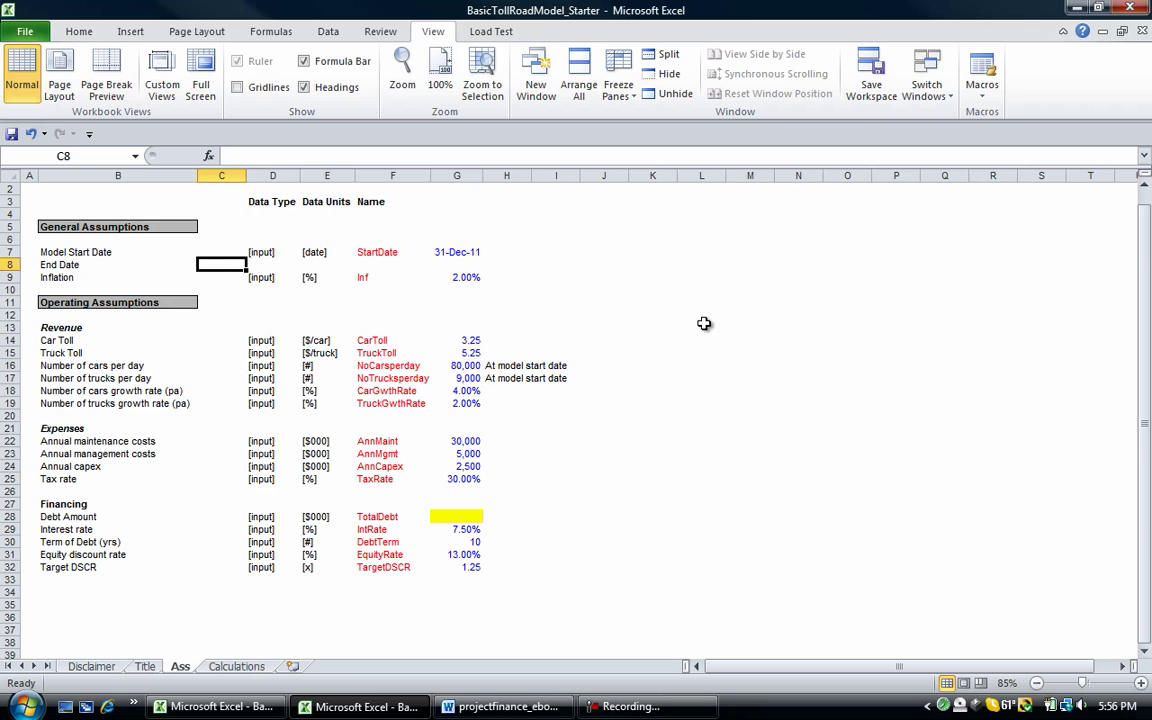
{"action": "key", "text": "Right"}
{"action": "key", "text": "Right"}
{"action": "key", "text": "Right"}
{"action": "key", "text": "Right"}
{"action": "type", "text": "=eom"}
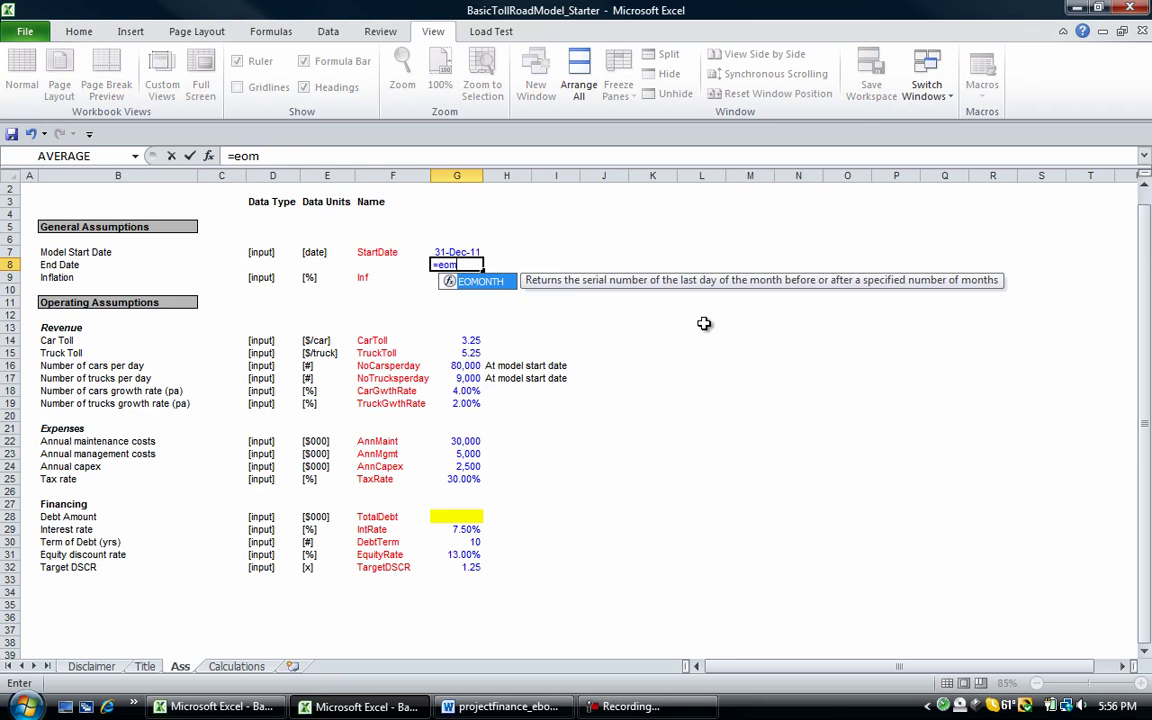
{"action": "type", "text": "onth("}
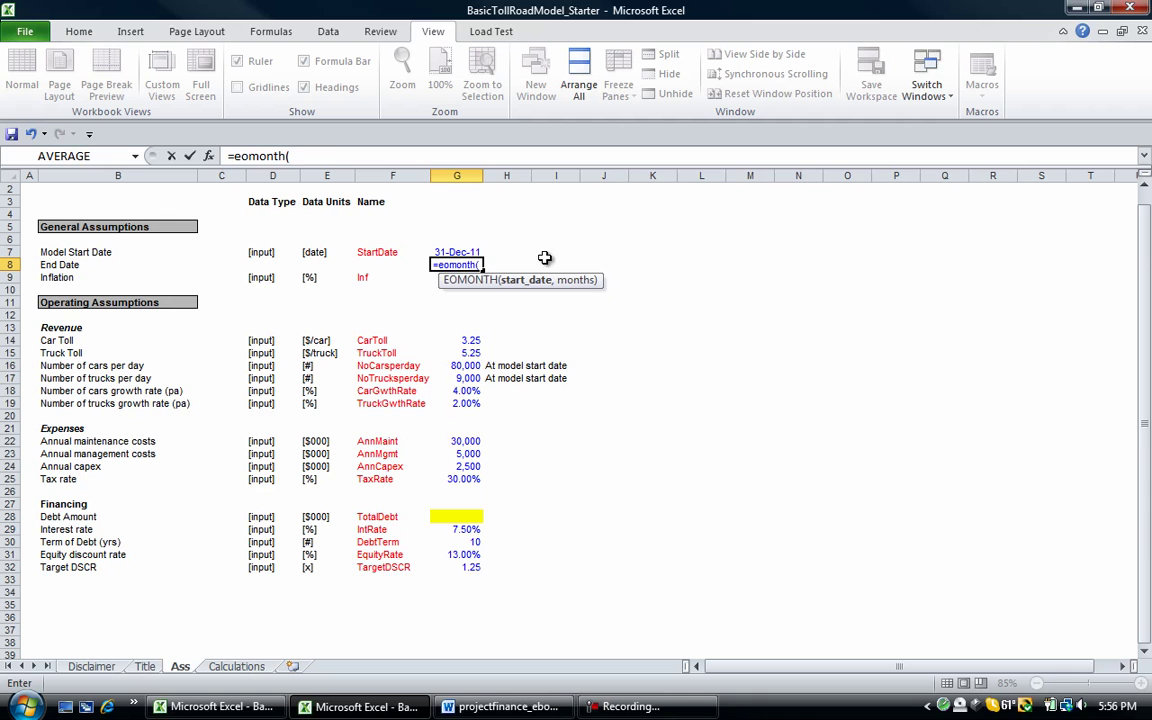
{"action": "left_click", "coordinate": [465, 251]}
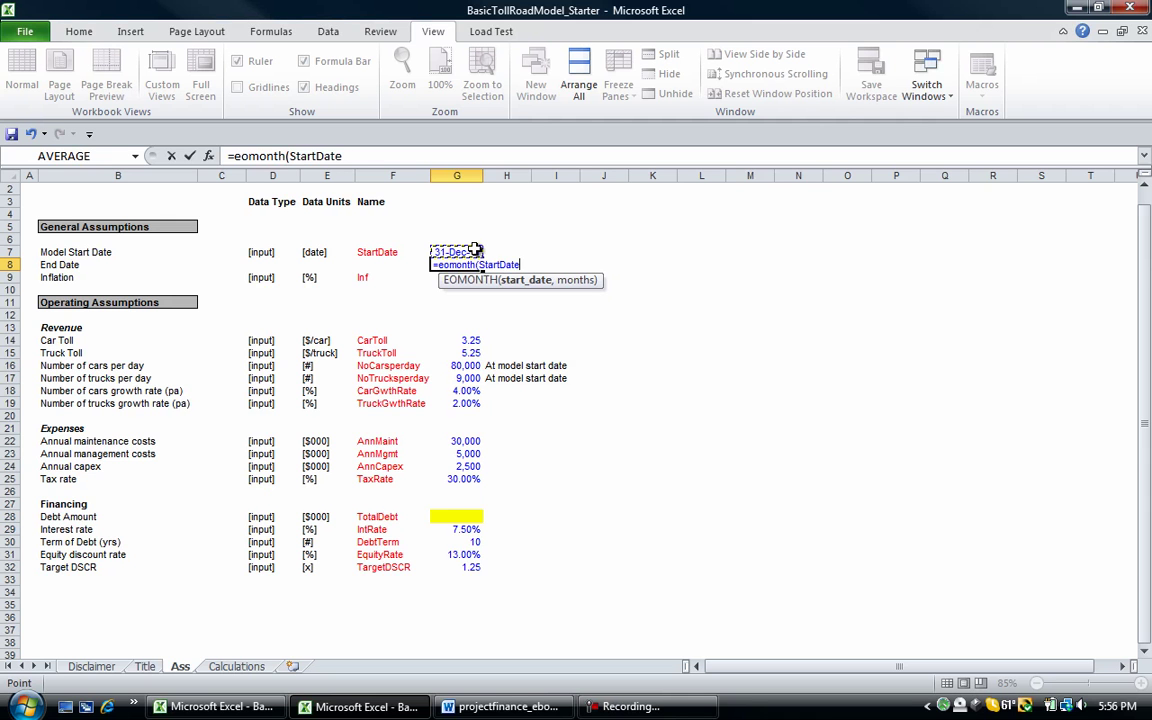
{"action": "type", "text": ","}
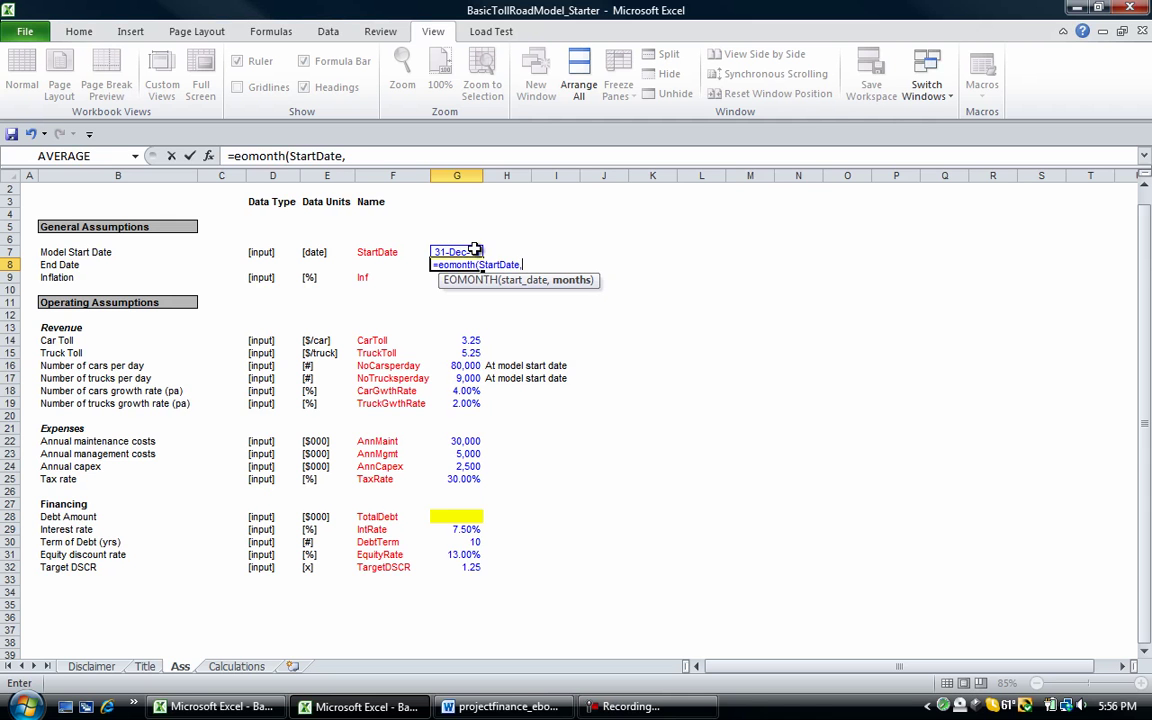
{"action": "type", "text": "12*10)"}
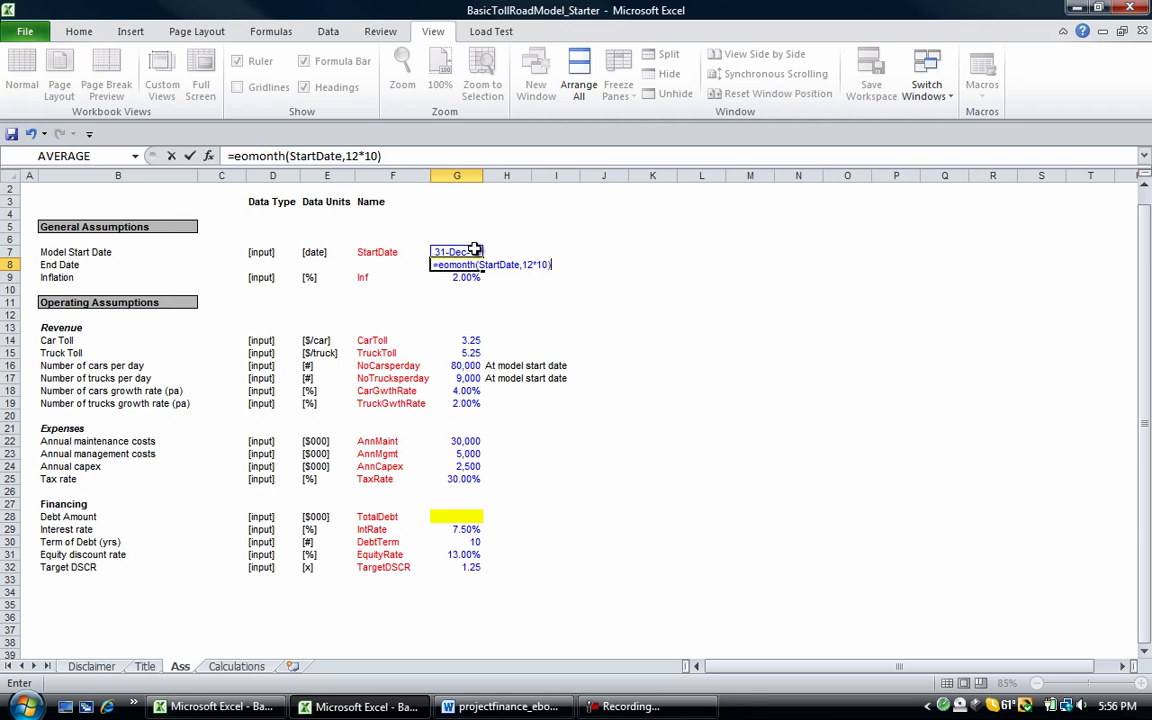
{"action": "key", "text": "Return"}
Copy the [input] and [date] tags down into row 8's Data Type and Units cells.
{"action": "key", "text": "Up"}
{"action": "key", "text": "Left"}
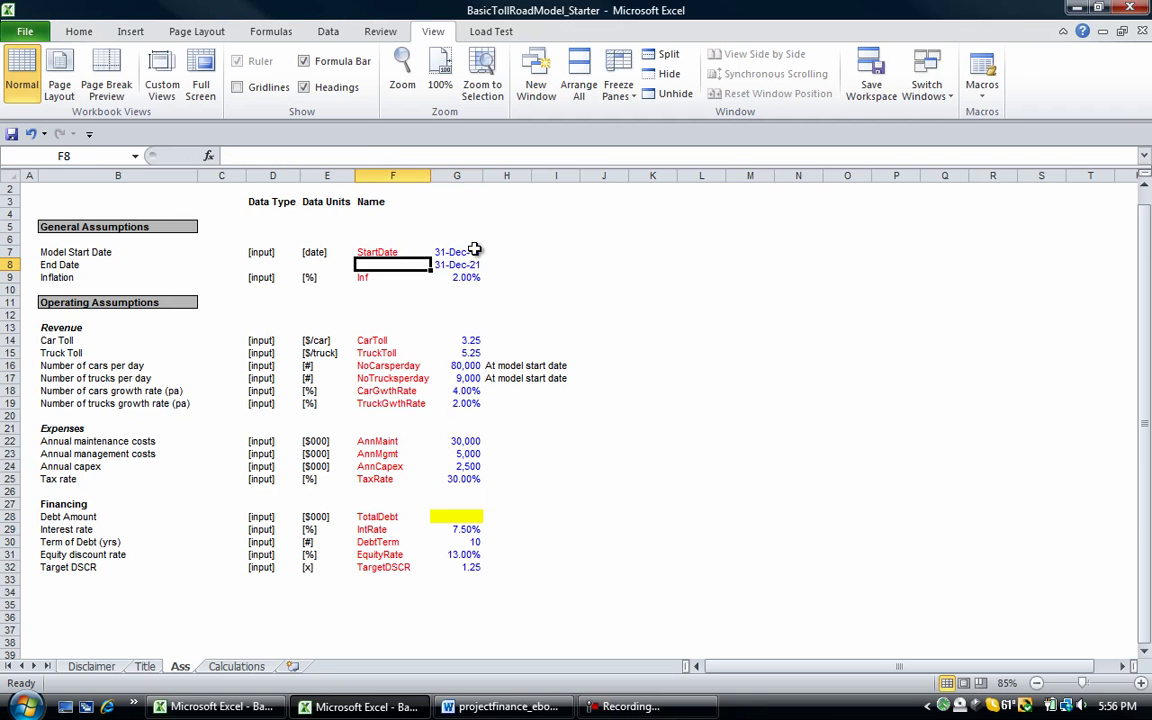
{"action": "key", "text": "Left"}
{"action": "key", "text": "Right"}
{"action": "type", "text": "End"}
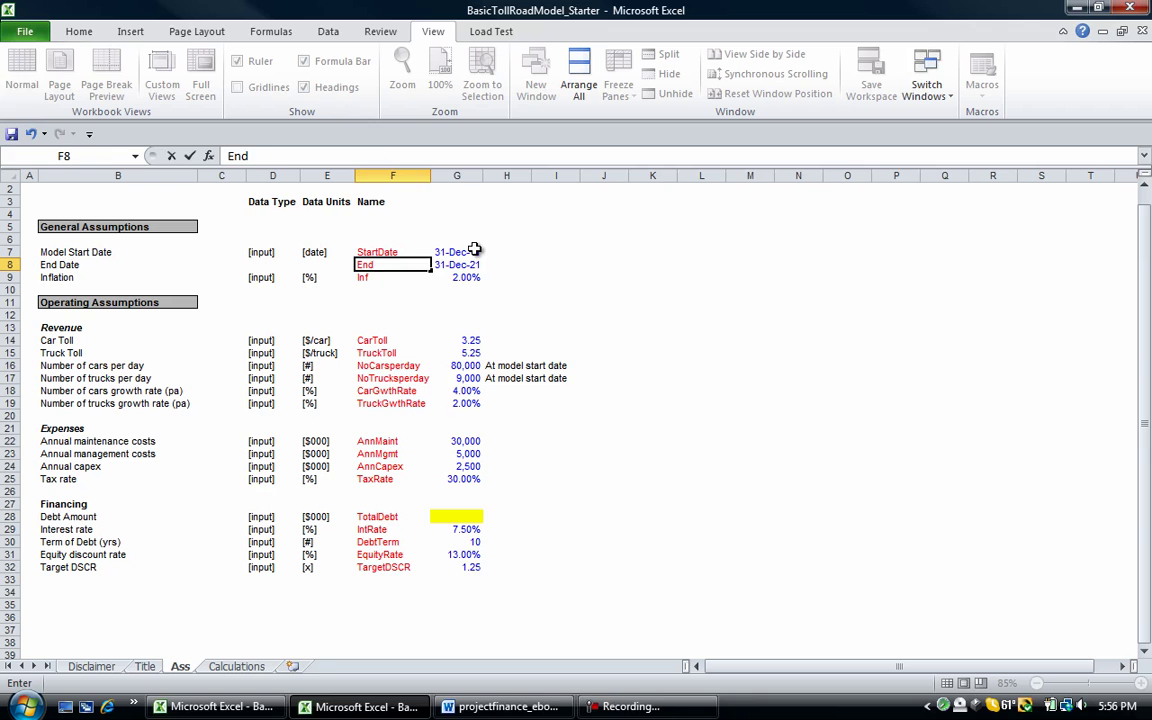
{"action": "key", "text": "Escape"}
{"action": "key", "text": "Right"}
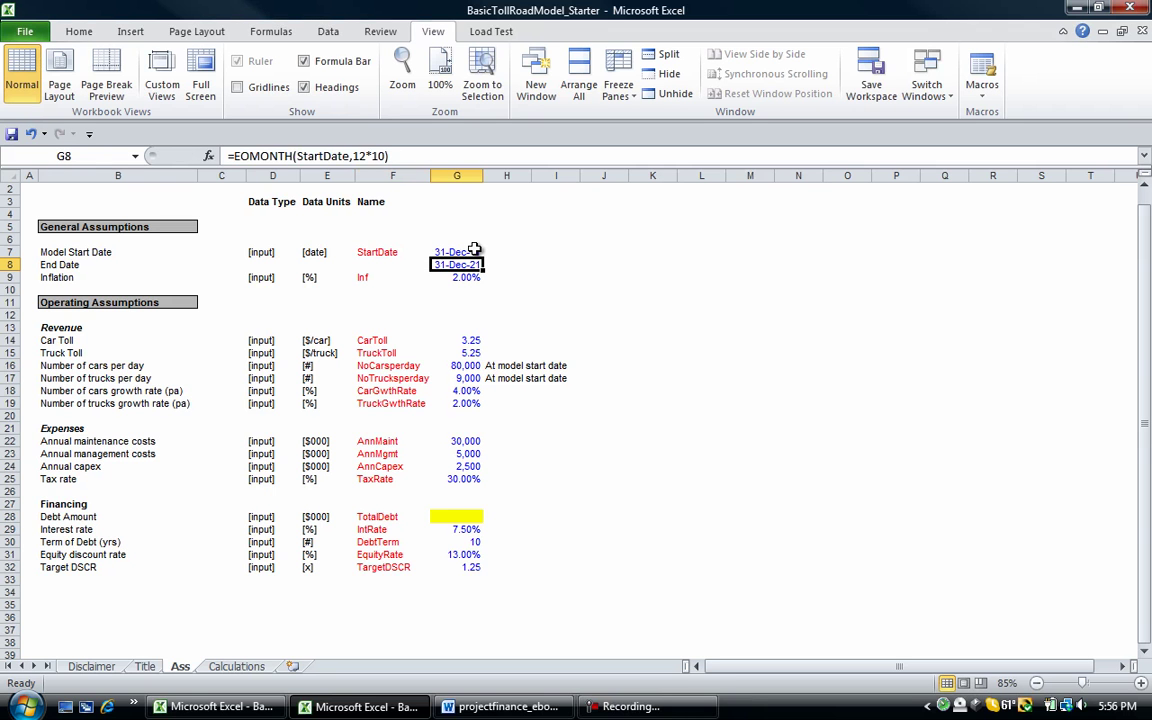
{"action": "key", "text": "Left"}
{"action": "key", "text": "Left"}
{"action": "key", "text": "Left"}
{"action": "key", "text": "Up"}
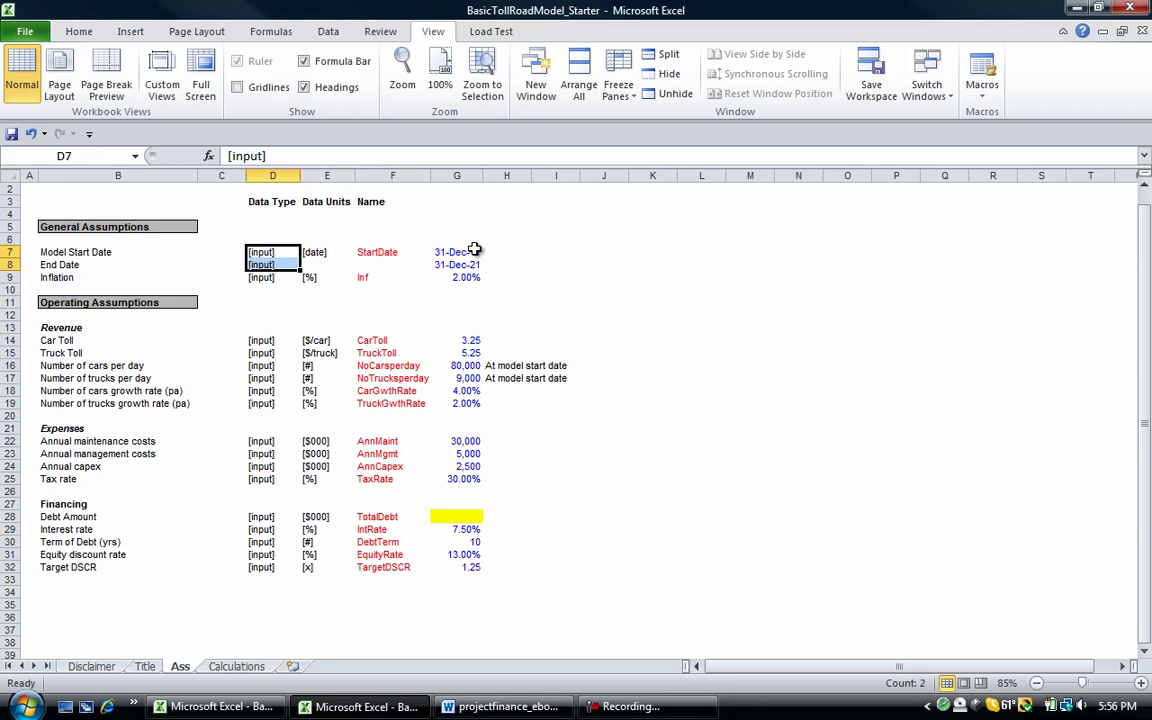
{"action": "key", "text": "Right"}
{"action": "key", "text": "Right"}
{"action": "key", "text": "Right"}
{"action": "key", "text": "Down"}
{"action": "key", "text": "Left"}
{"action": "key", "text": "Left"}
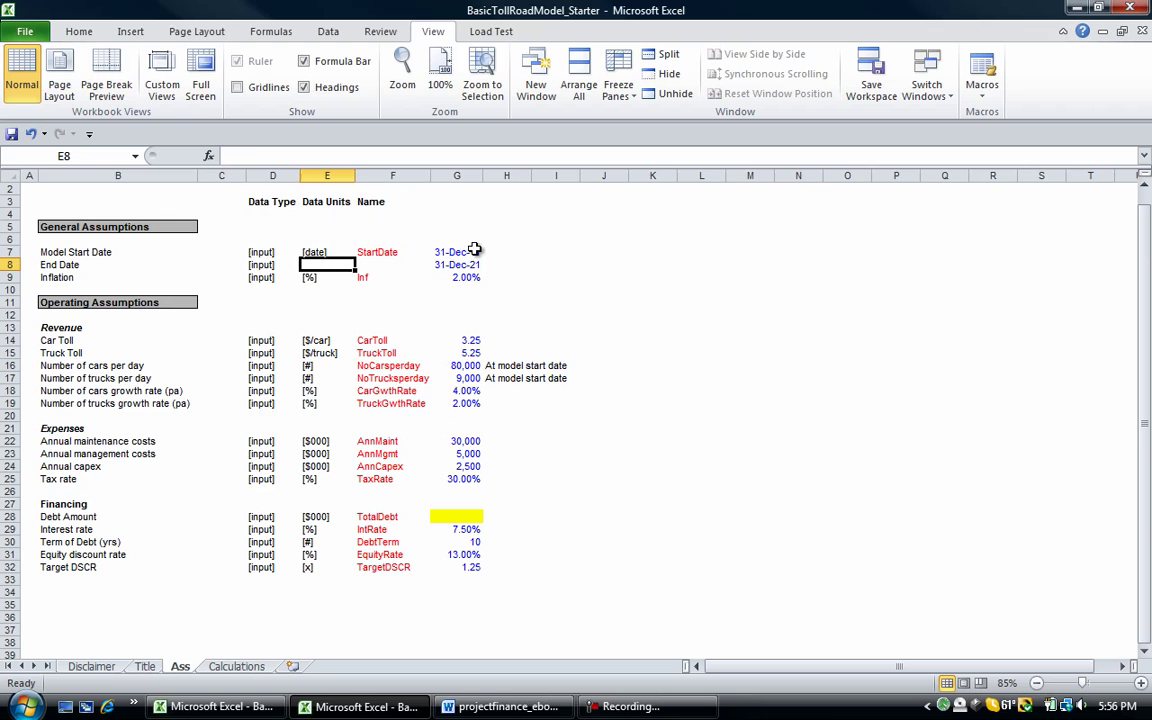
{"action": "key", "text": "Up"}
{"action": "key", "text": "Down"}
{"action": "key", "text": "ctrl+d"}
Add the label Year Counter in B4 of the Calculations sheet.
{"action": "key", "text": "ctrl+Page_Down"}
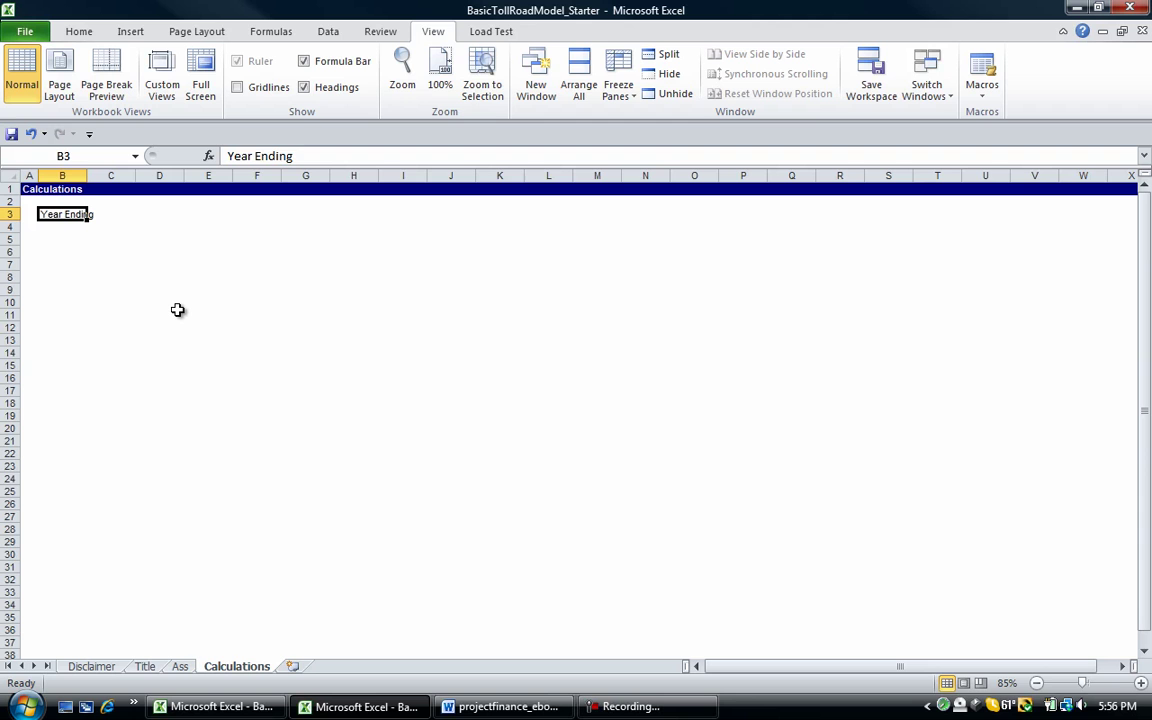
{"action": "key", "text": "Down"}
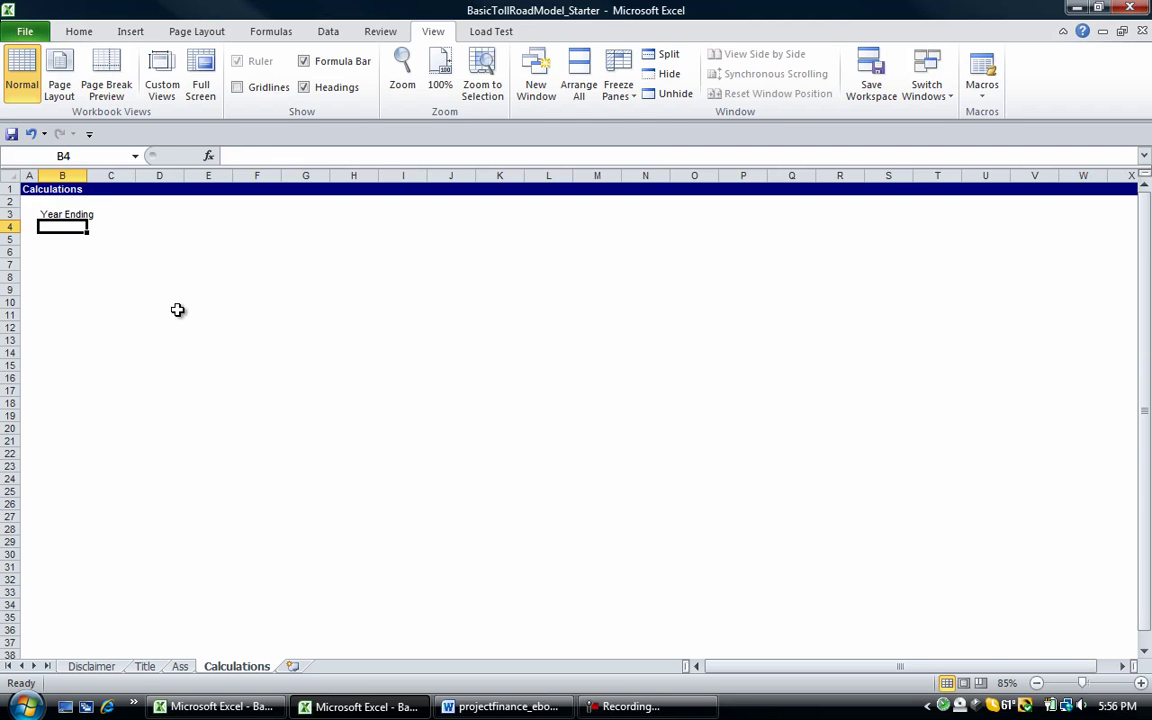
{"action": "type", "text": "Year "}
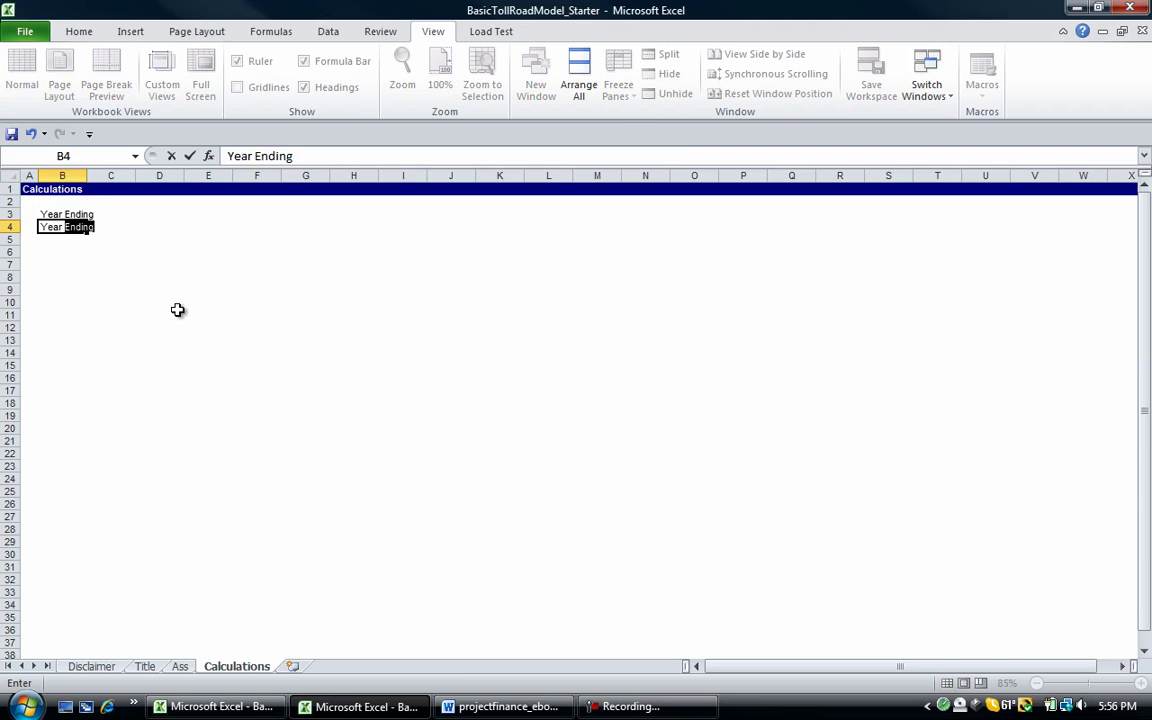
{"action": "type", "text": "Counter"}
{"action": "key", "text": "Return"}
Enter unit tags [date] in D3 and [#] in D4.
{"action": "key", "text": "Up"}
{"action": "key", "text": "Up"}
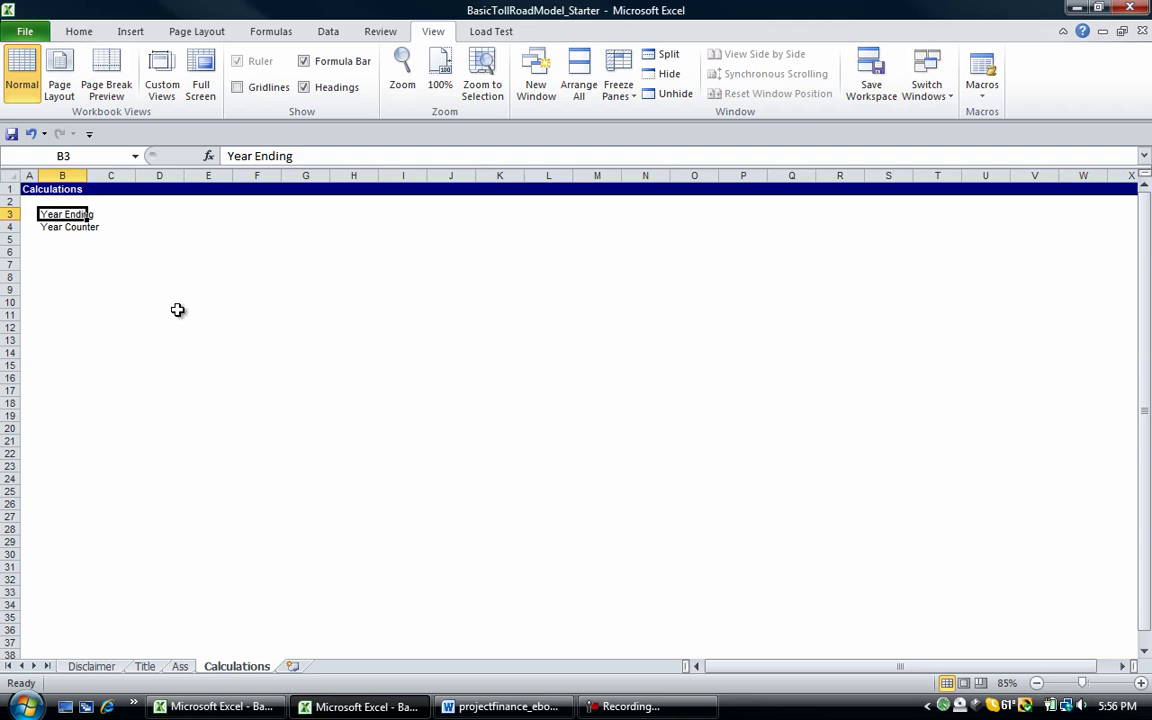
{"action": "key", "text": "Right"}
{"action": "key", "text": "Right"}
{"action": "key", "text": "Right"}
{"action": "key", "text": "Right"}
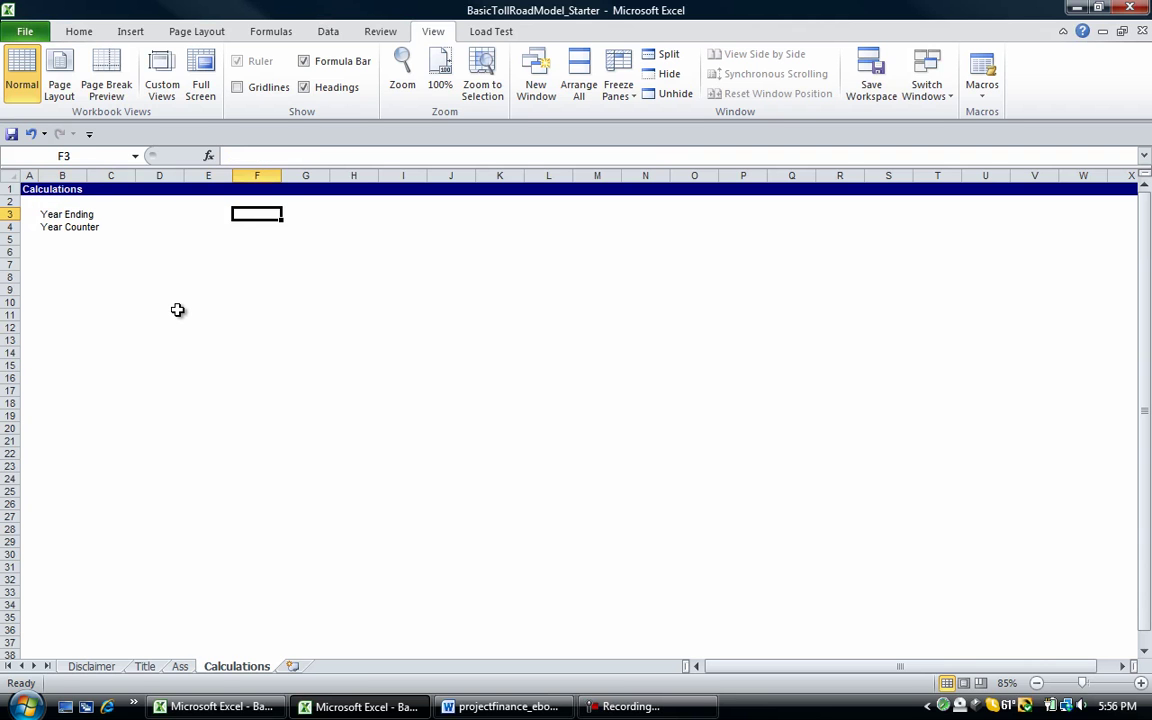
{"action": "key", "text": "Left"}
{"action": "key", "text": "Left"}
{"action": "type", "text": "[date]"}
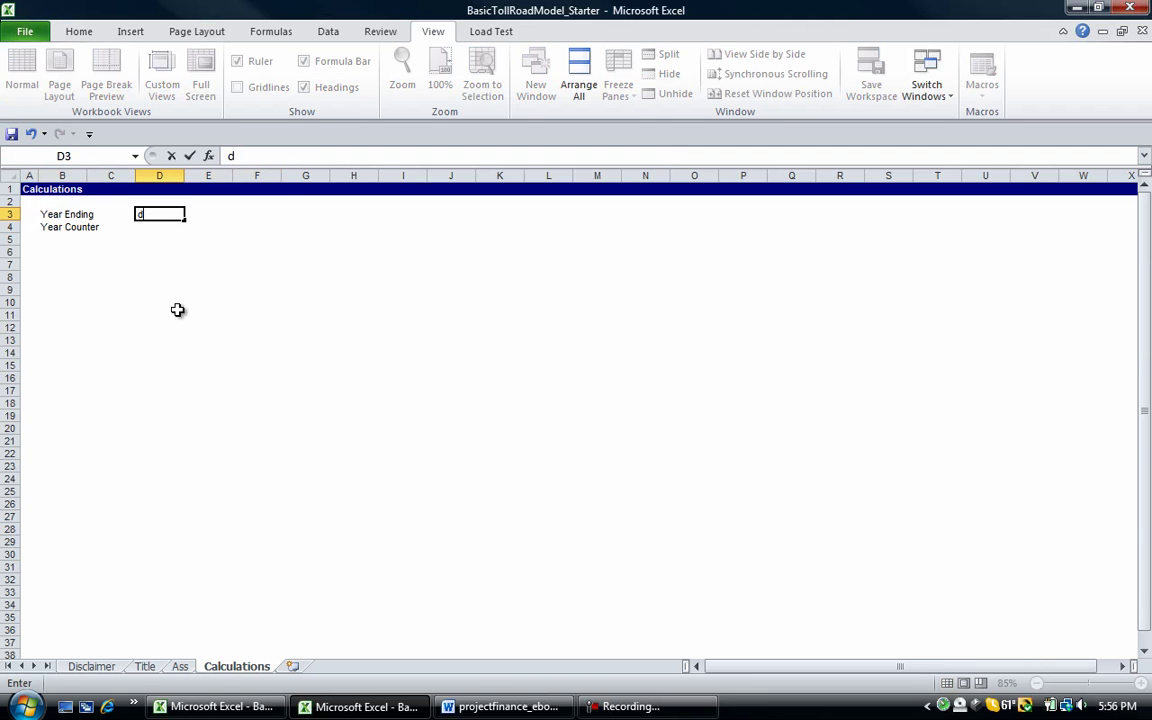
{"action": "key", "text": "ctrl+Return"}
{"action": "key", "text": "Down"}
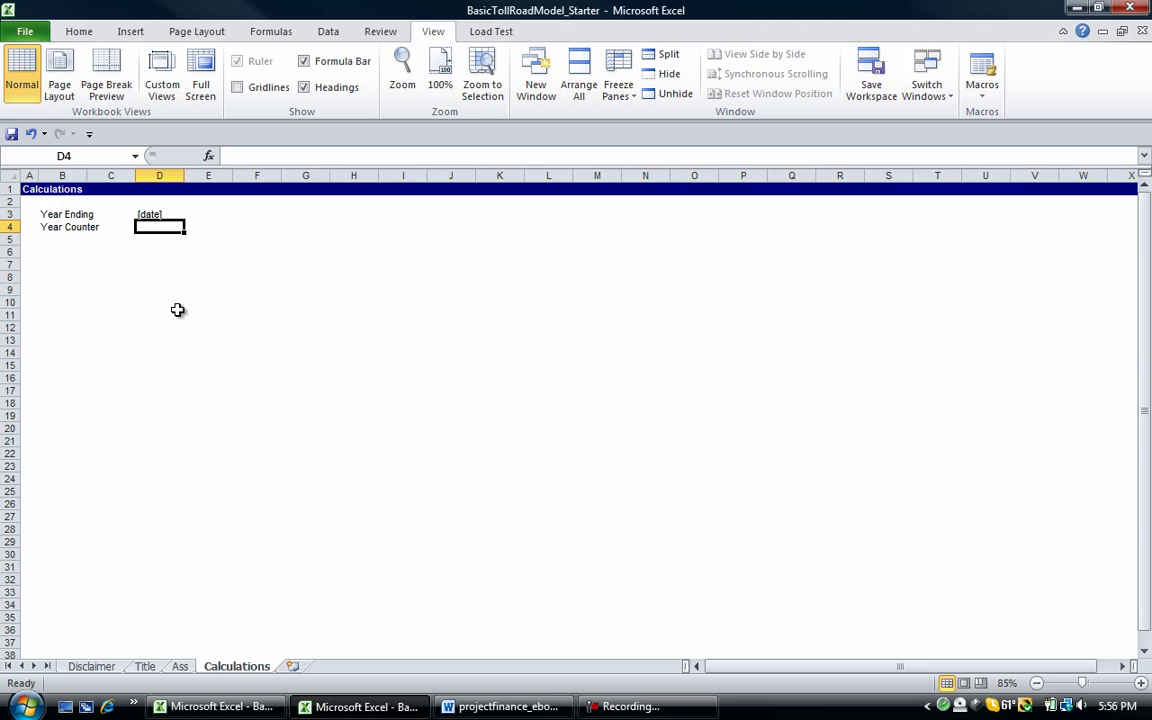
{"action": "type", "text": "[#]"}
{"action": "key", "text": "Return"}
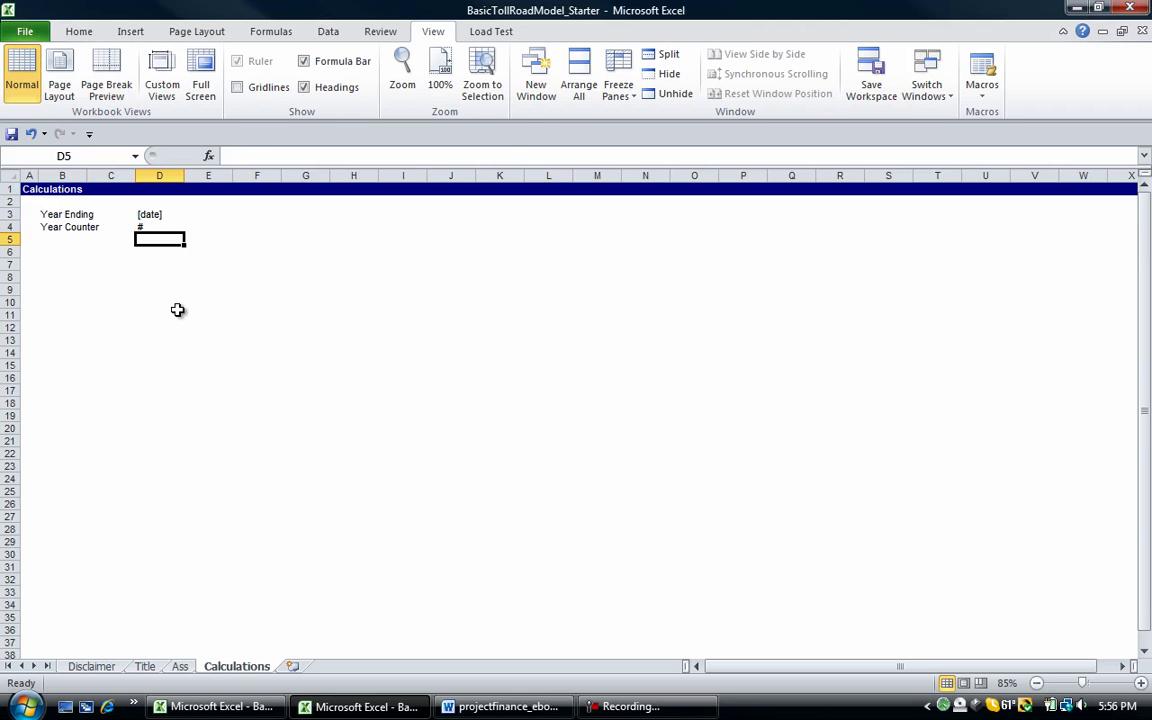
{"action": "key", "text": "Up"}
{"action": "key", "text": "Up"}
{"action": "key", "text": "Right"}
{"action": "key", "text": "Right"}
{"action": "key", "text": "Right"}
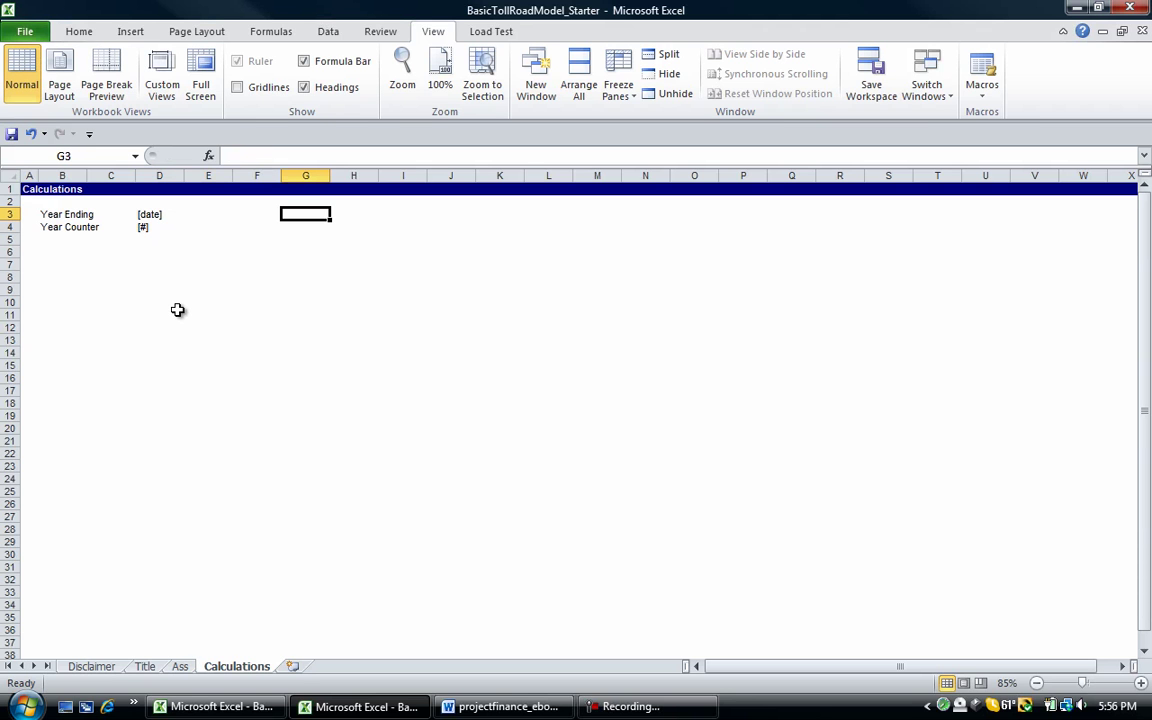
Link G3 to =StartDate and format it as a date, showing 31-Dec-11.
{"action": "type", "text": "="}
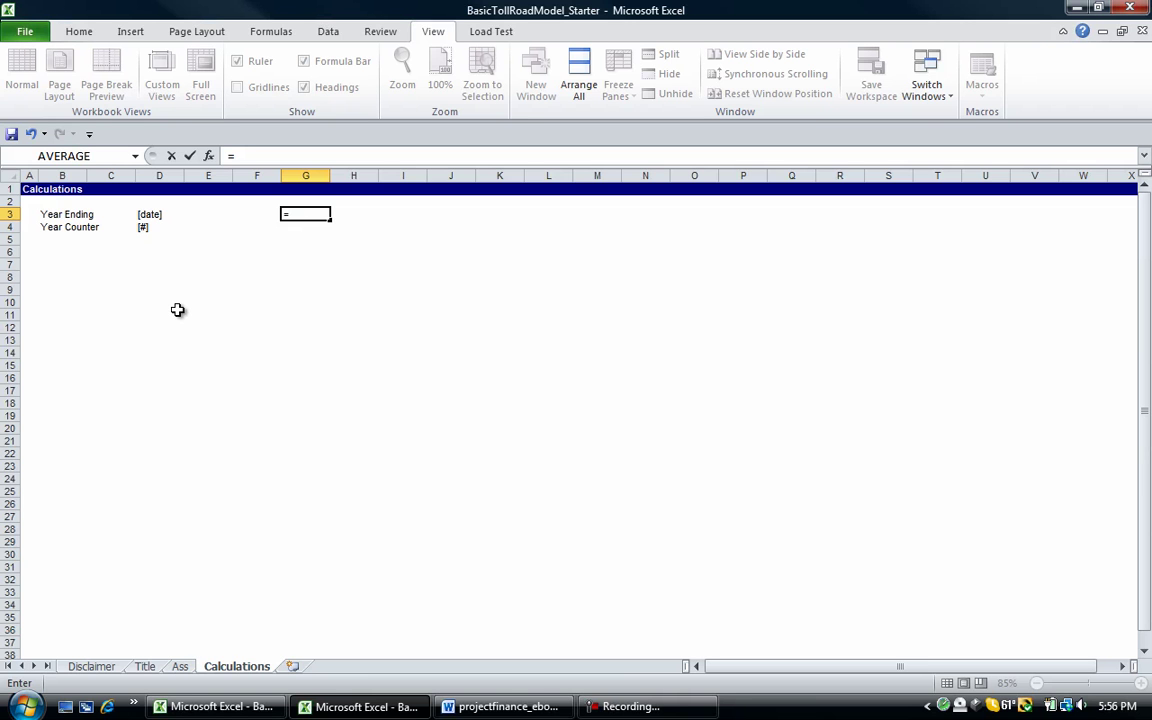
{"action": "type", "text": "star"}
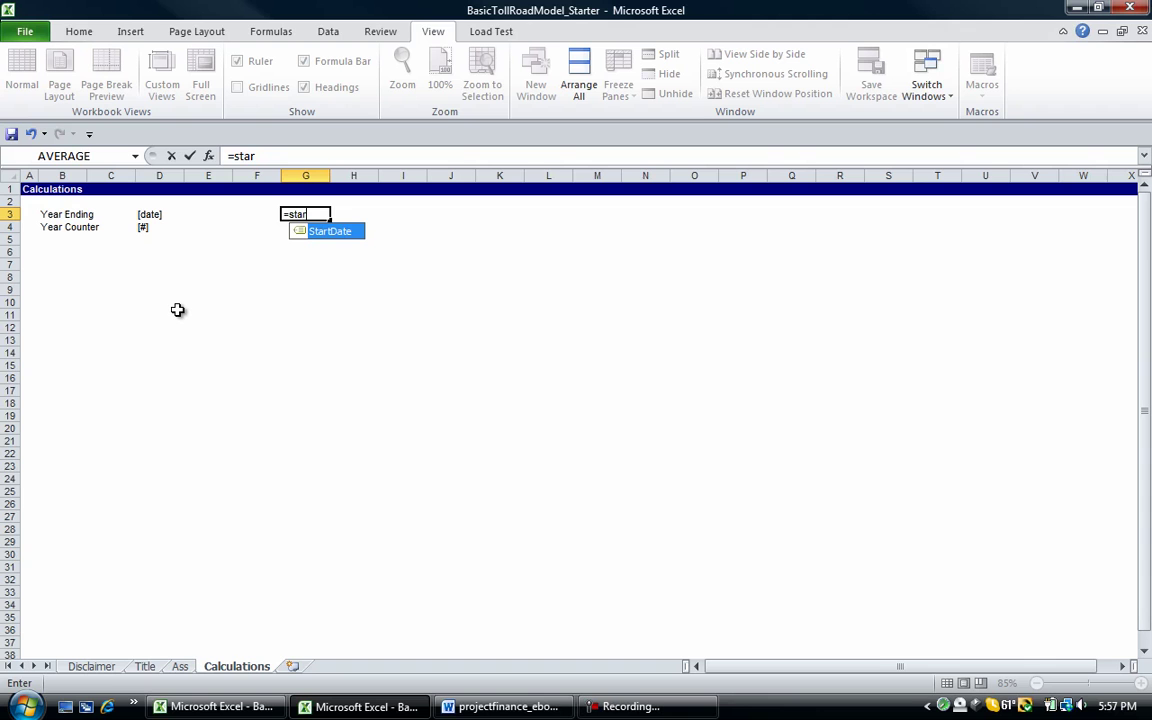
{"action": "type", "text": "tdate"}
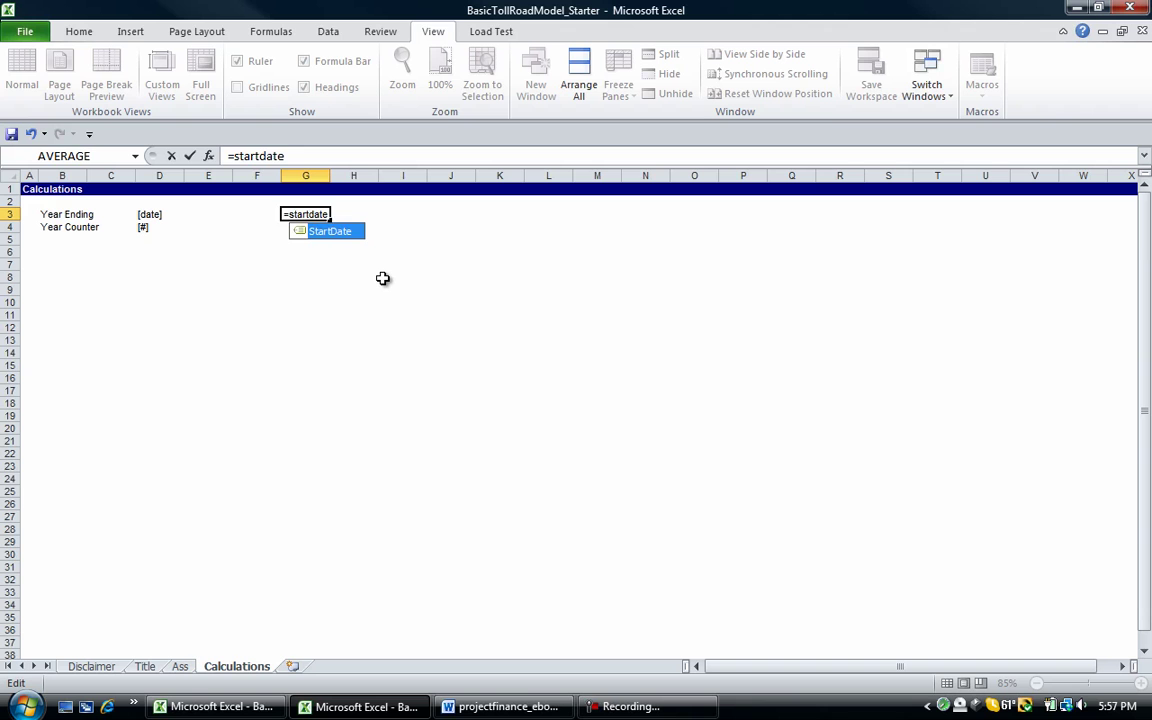
{"action": "key", "text": "Return"}
{"action": "key", "text": "Up"}
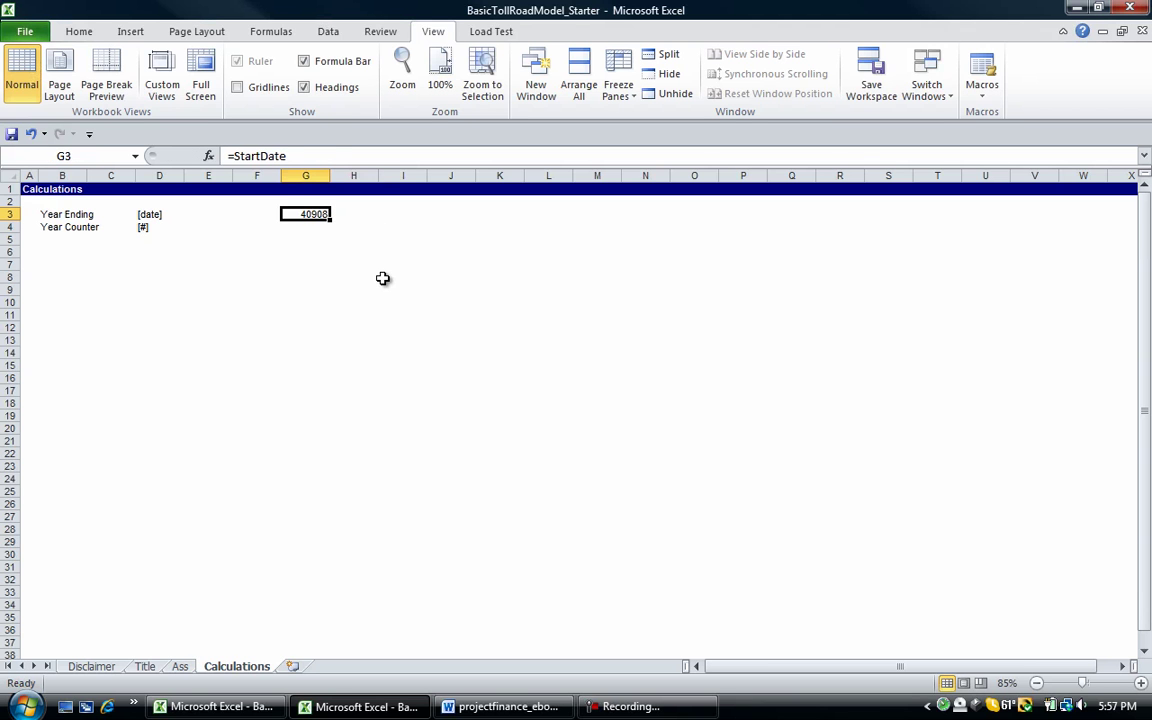
{"action": "key", "text": "Right"}
{"action": "key", "text": "Left"}
{"action": "key", "text": "ctrl+shift+3"}
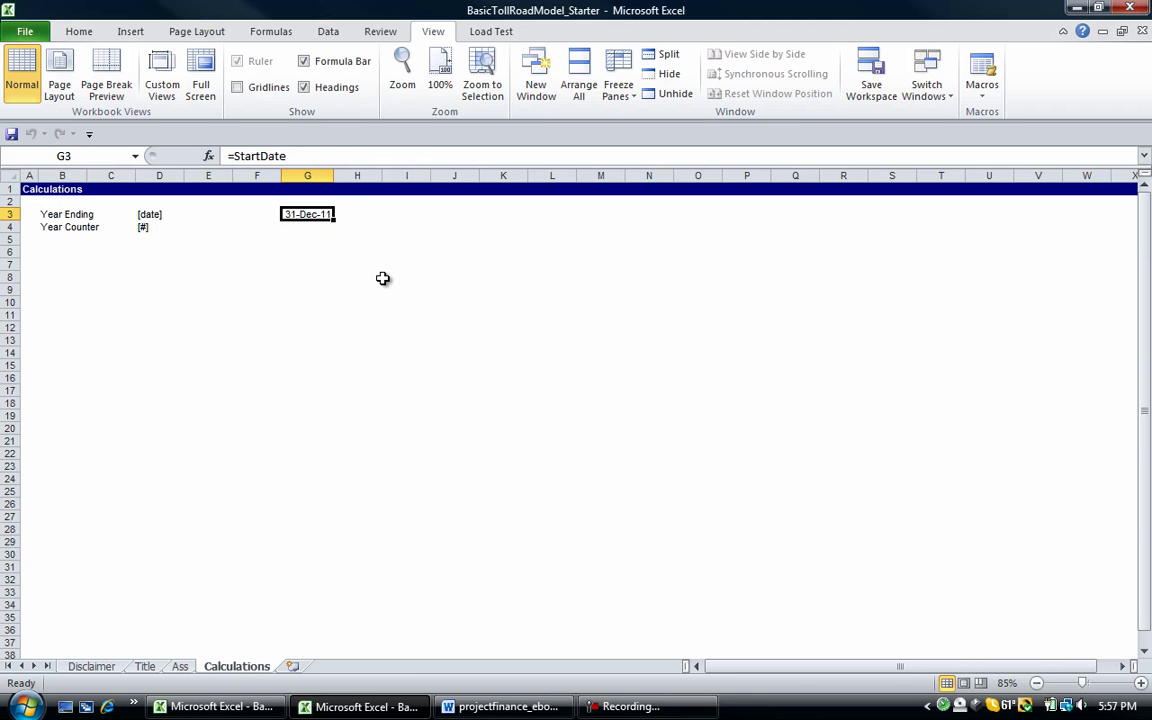
Check G3's number format without changes, then colour the date red.
{"action": "right_click", "coordinate": [303, 214]}
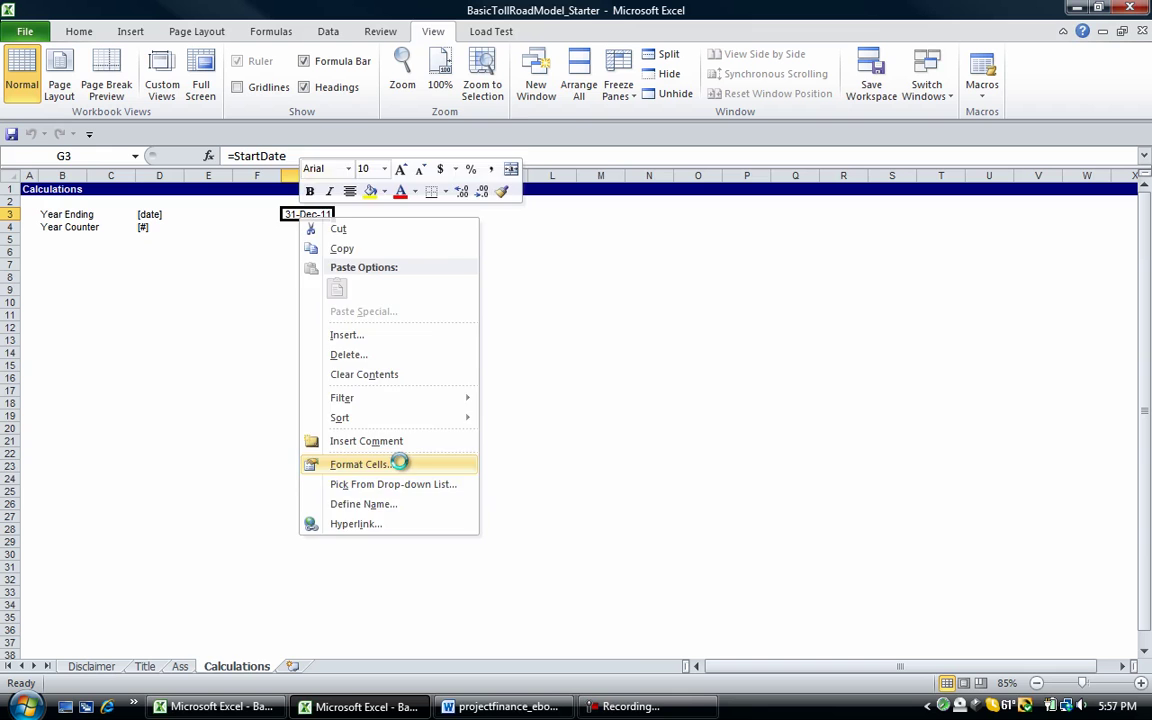
{"action": "key", "text": "Escape"}
{"action": "key", "text": "ctrl+1"}
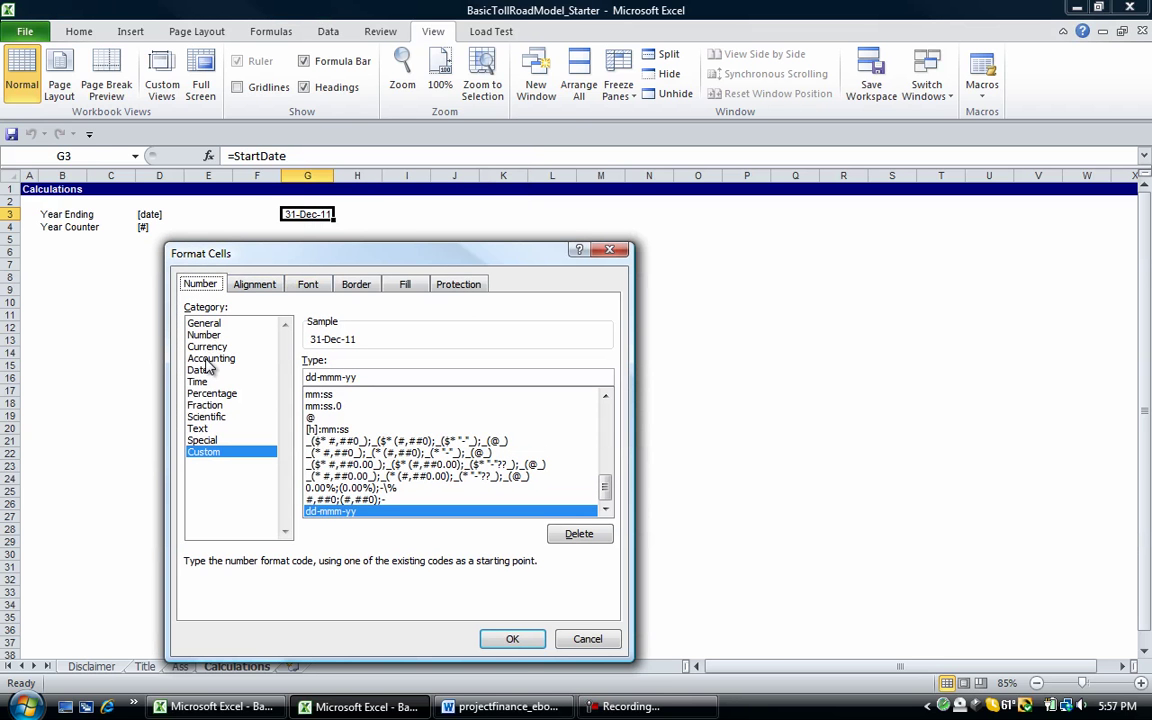
{"action": "left_click", "coordinate": [604, 639]}
{"action": "key", "text": "Down"}
{"action": "key", "text": "Down"}
{"action": "key", "text": "Down"}
{"action": "key", "text": "Down"}
{"action": "key", "text": "Down"}
{"action": "key", "text": "Down"}
{"action": "key", "text": "Right"}
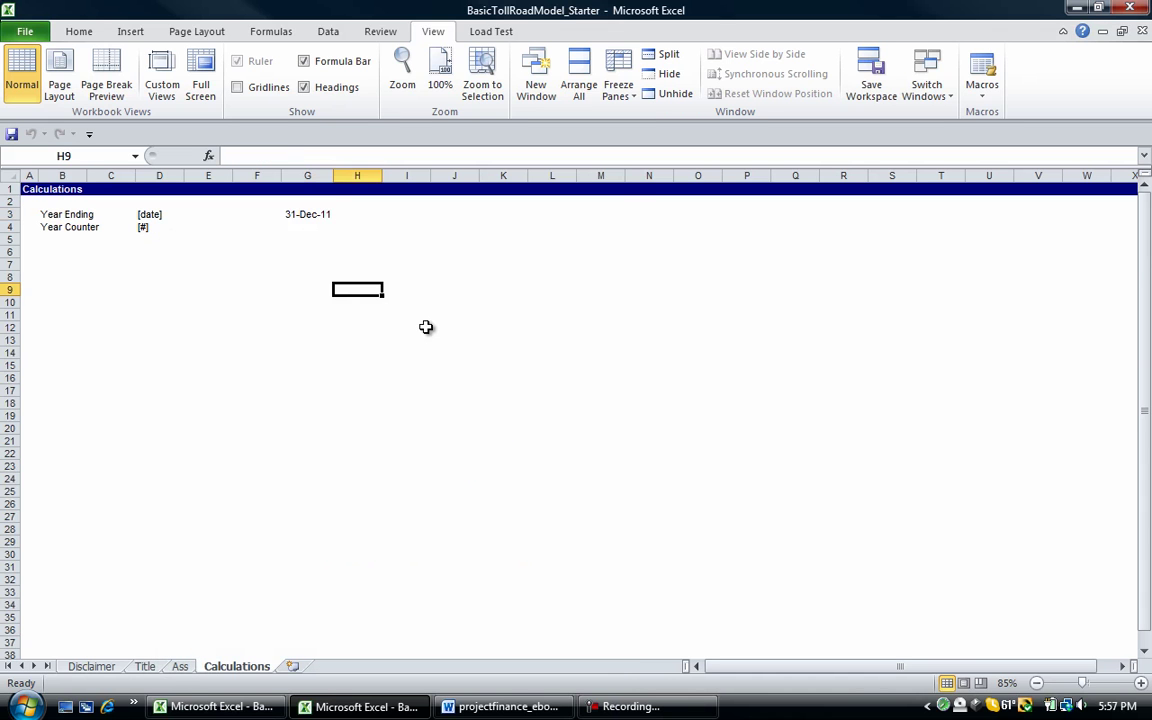
{"action": "key", "text": "Left"}
{"action": "key", "text": "Up"}
{"action": "key", "text": "Up"}
{"action": "key", "text": "Up"}
{"action": "key", "text": "Up"}
{"action": "key", "text": "Up"}
{"action": "key", "text": "Up"}
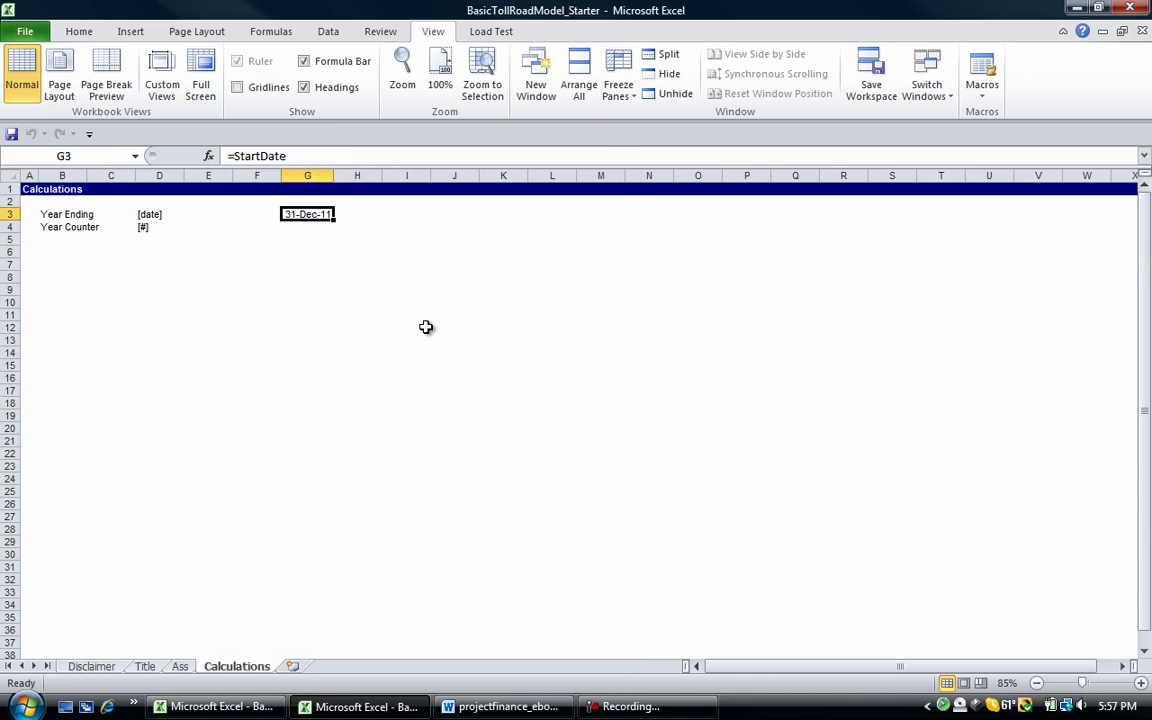
{"action": "key", "text": "F4"}
Enter =EOMONTH(G3,12) in H3 and format it as a date.
{"action": "key", "text": "Right"}
{"action": "type", "text": "="}
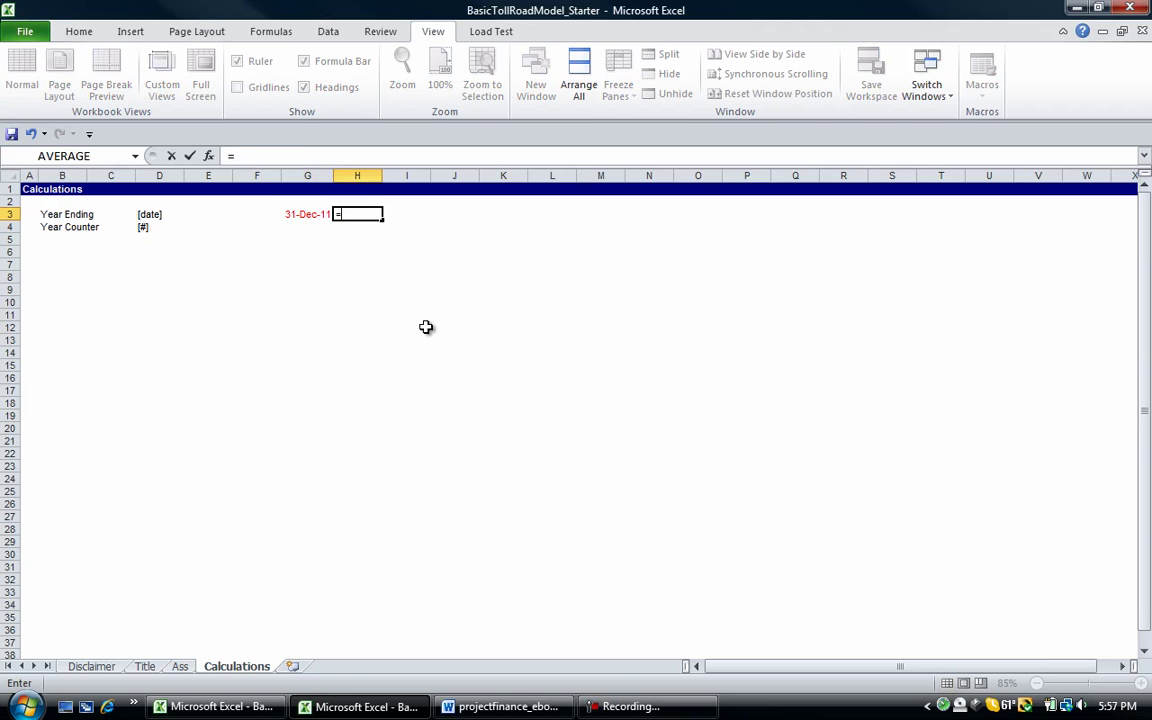
{"action": "type", "text": "eo"}
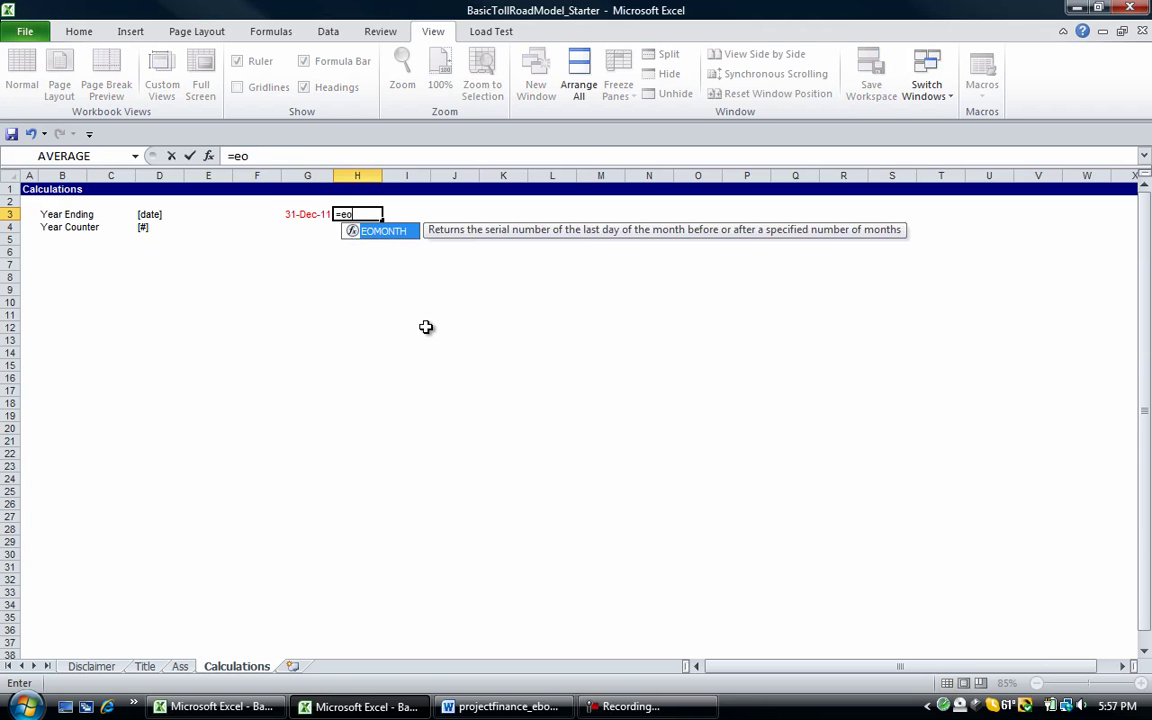
{"action": "key", "text": "BackSpace"}
{"action": "key", "text": "BackSpace"}
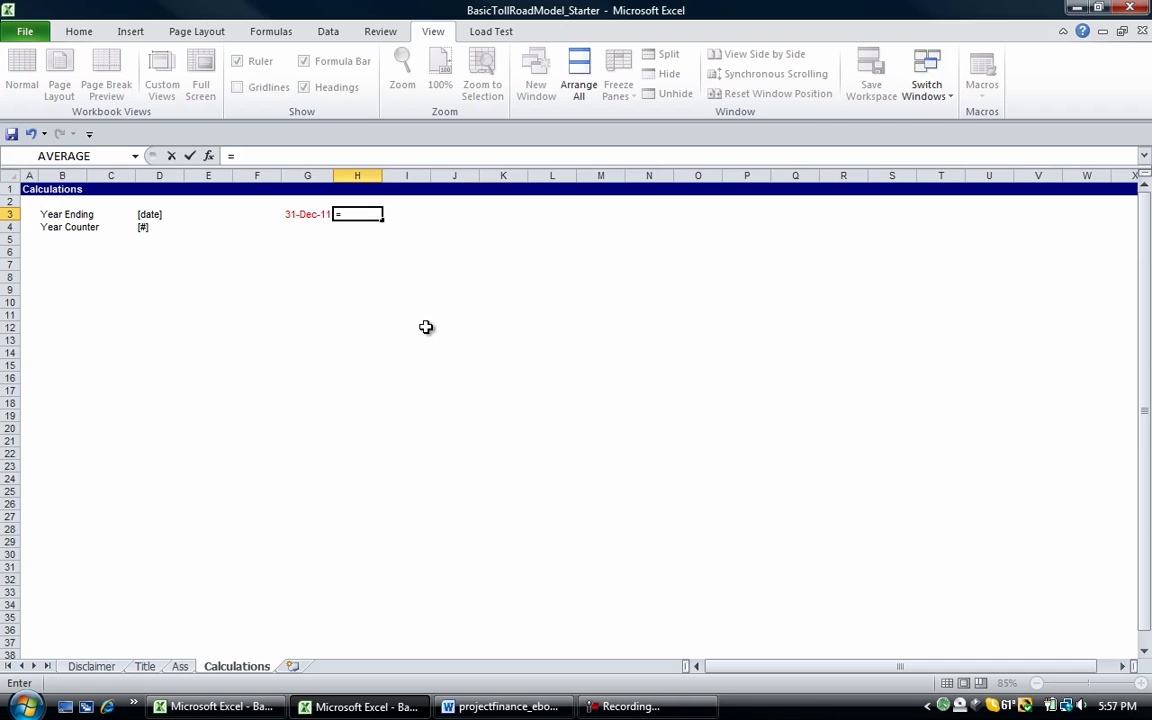
{"action": "type", "text": "eomonth("}
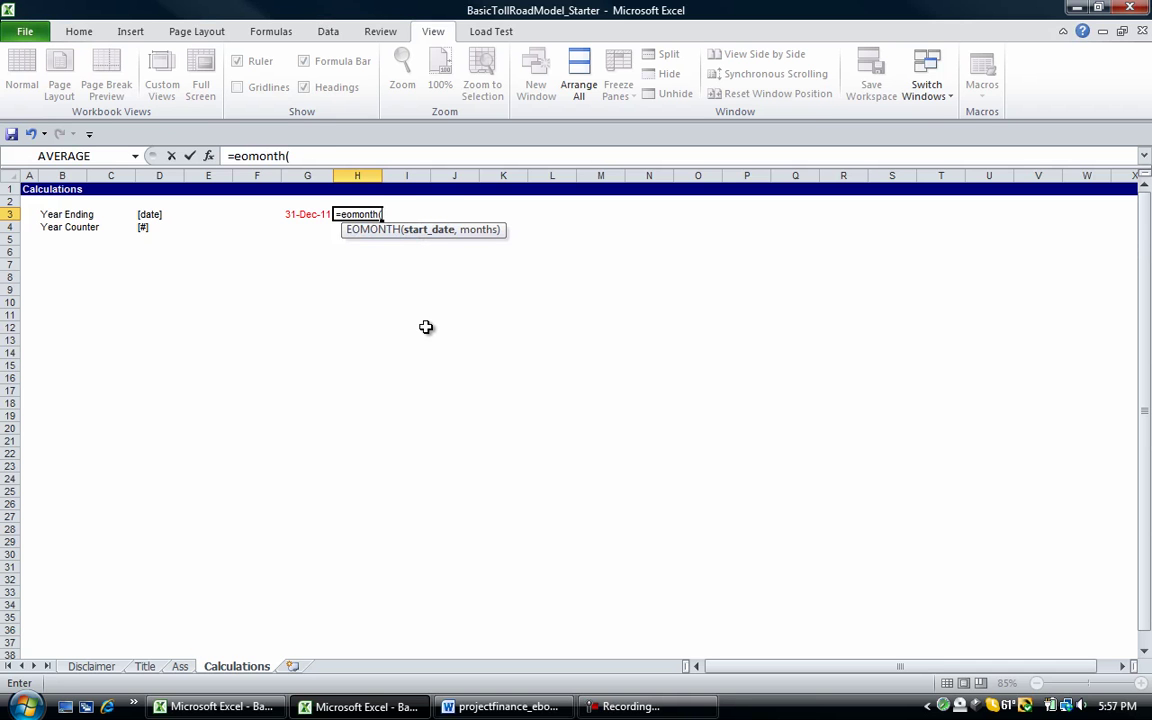
{"action": "key", "text": "Left"}
{"action": "type", "text": ",12)"}
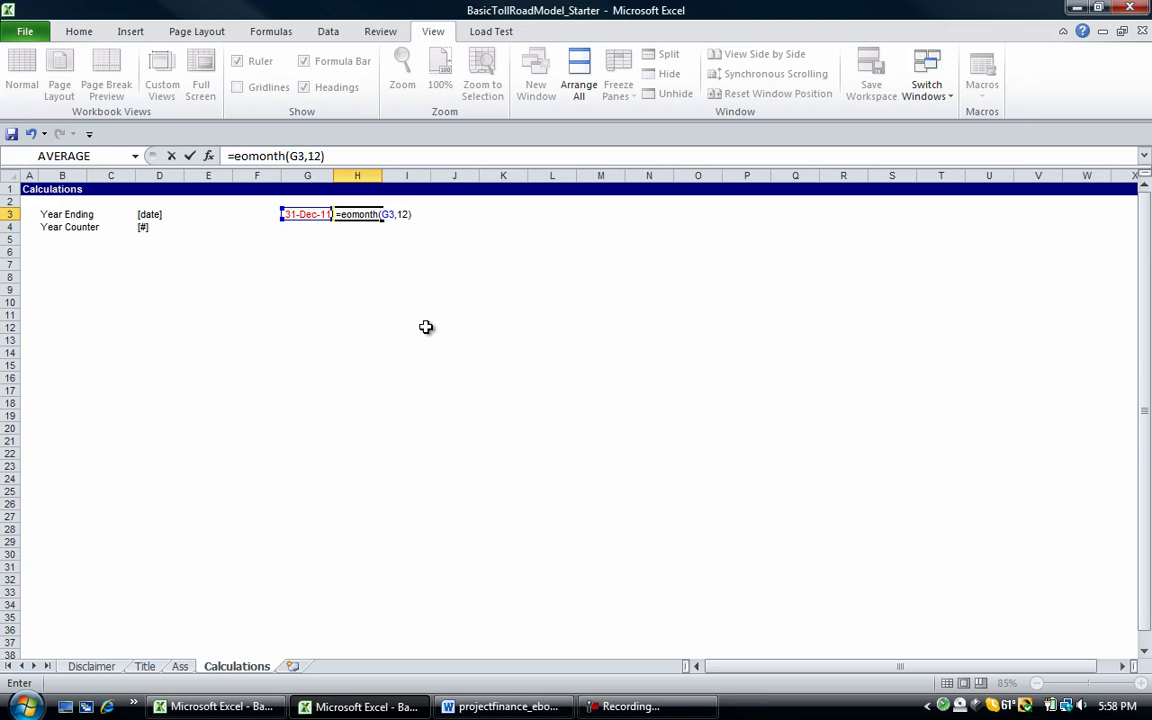
{"action": "key", "text": "ctrl+Return"}
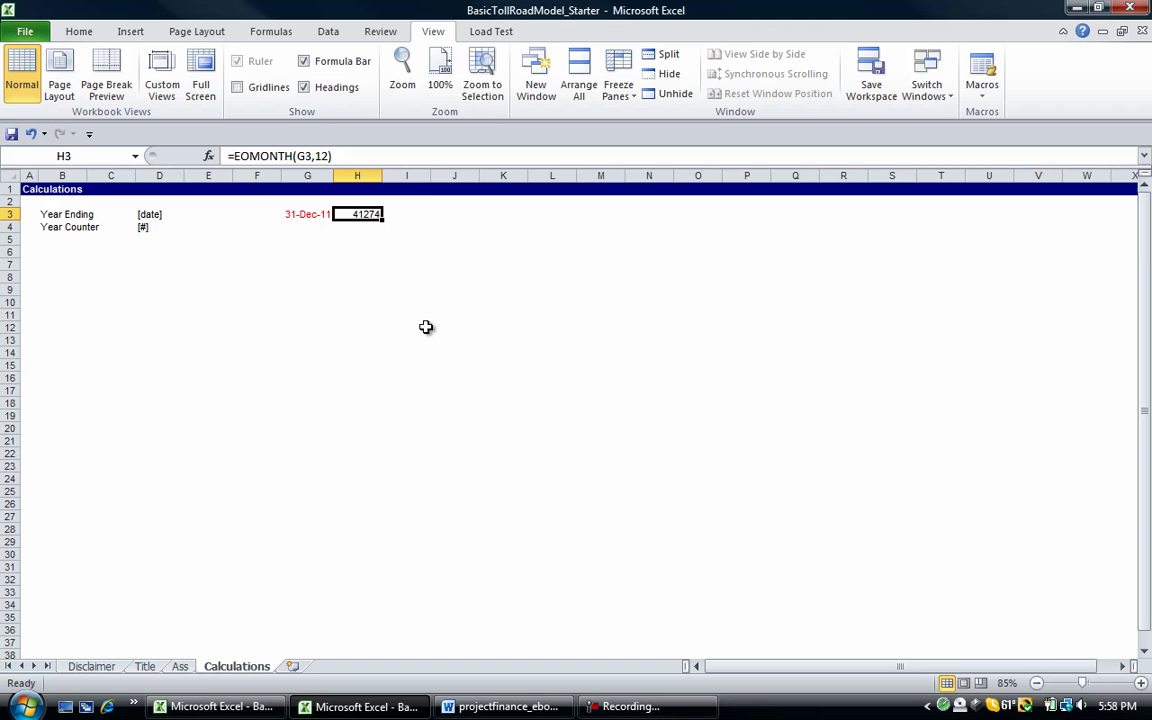
{"action": "key", "text": "ctrl+shift+3"}
Copy the formula across to W3, autofit the columns, and delete the extra dates in R3:W3.
{"action": "key", "text": "shift+Right"}
{"action": "key", "text": "shift+Right"}
{"action": "key", "text": "shift+Right"}
{"action": "key", "text": "shift+Right"}
{"action": "key", "text": "shift+Right"}
{"action": "key", "text": "shift+Right"}
{"action": "key", "text": "shift+Right"}
{"action": "key", "text": "shift+Right"}
{"action": "key", "text": "shift+Right"}
{"action": "key", "text": "shift+Right"}
{"action": "key", "text": "shift+Right"}
{"action": "key", "text": "shift+Right"}
{"action": "key", "text": "shift+Right"}
{"action": "key", "text": "shift+Right"}
{"action": "key", "text": "shift+Right"}
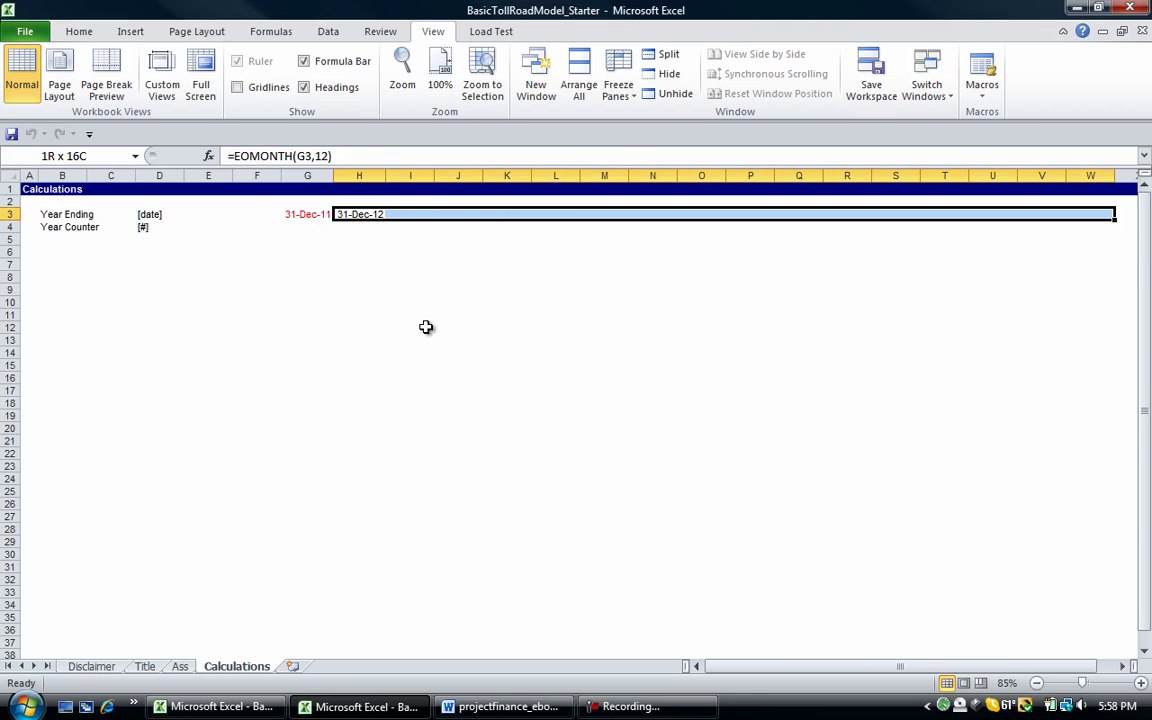
{"action": "key", "text": "ctrl+r"}
{"action": "key", "text": "alt+o"}
{"action": "key", "text": "c"}
{"action": "key", "text": "a"}
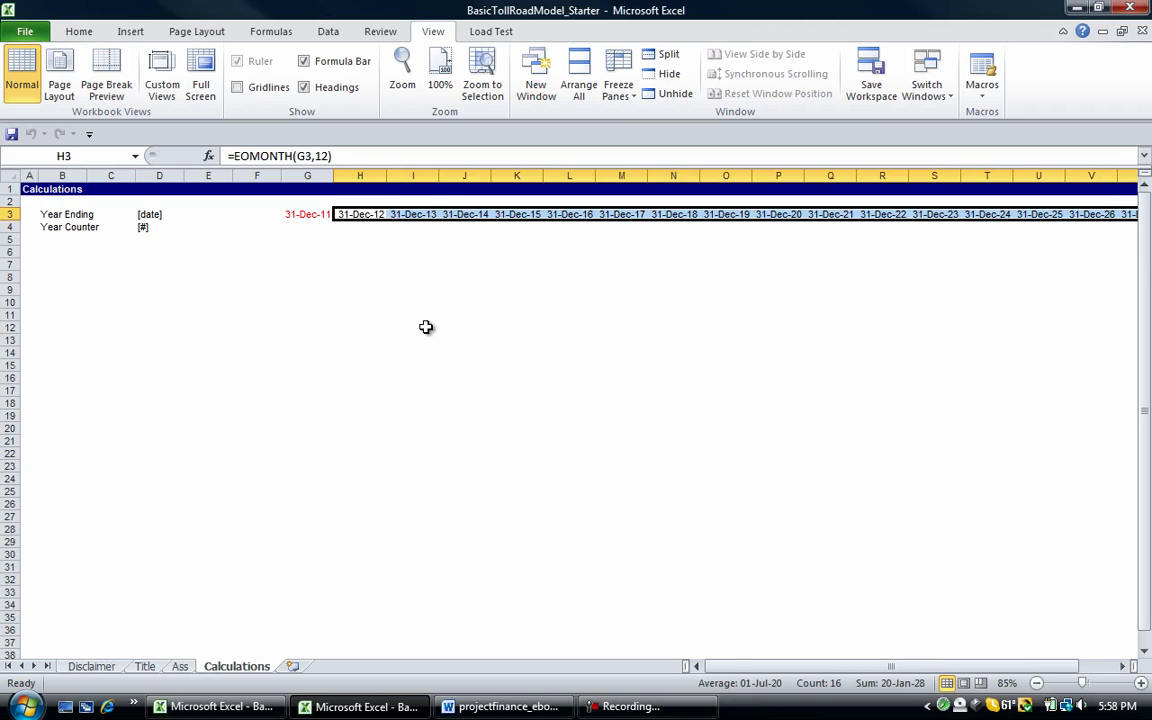
{"action": "key", "text": "ctrl+Right"}
{"action": "key", "text": "shift+Left"}
{"action": "key", "text": "shift+Left"}
{"action": "key", "text": "shift+Left"}
{"action": "key", "text": "shift+Left"}
{"action": "key", "text": "shift+Left"}
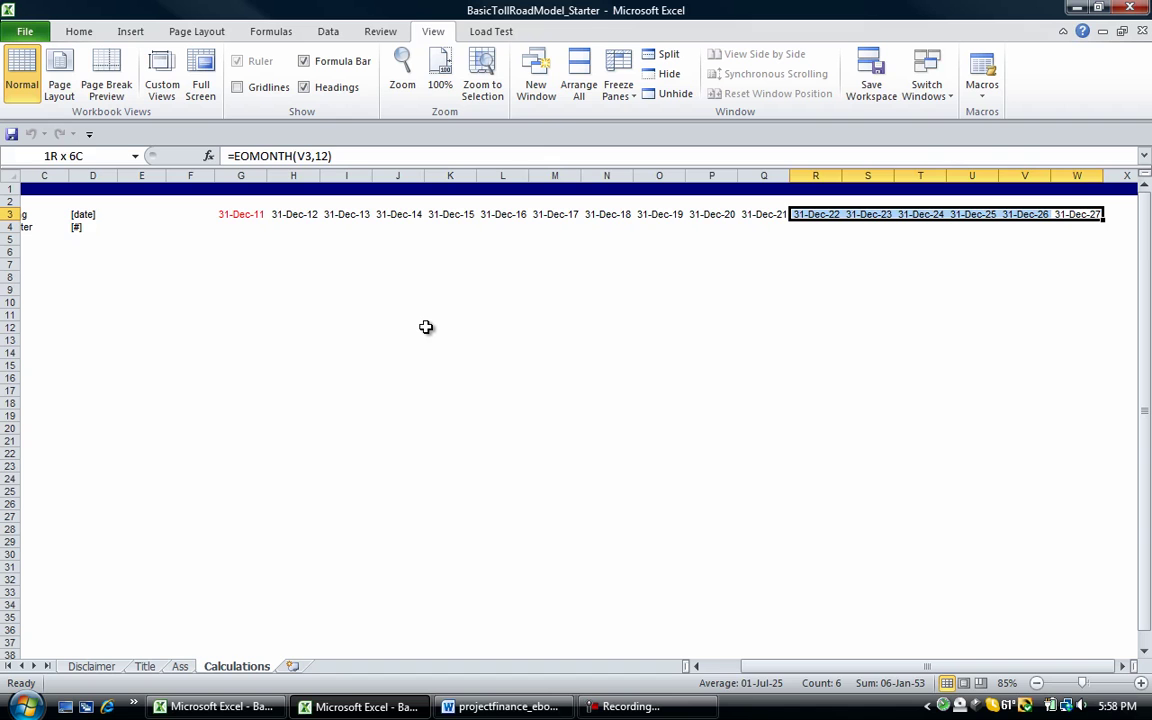
{"action": "key", "text": "Delete"}
{"action": "key", "text": "Left"}
{"action": "key", "text": "Left"}
{"action": "key", "text": "Left"}
{"action": "key", "text": "Left"}
{"action": "key", "text": "Left"}
{"action": "key", "text": "Left"}
{"action": "key", "text": "Left"}
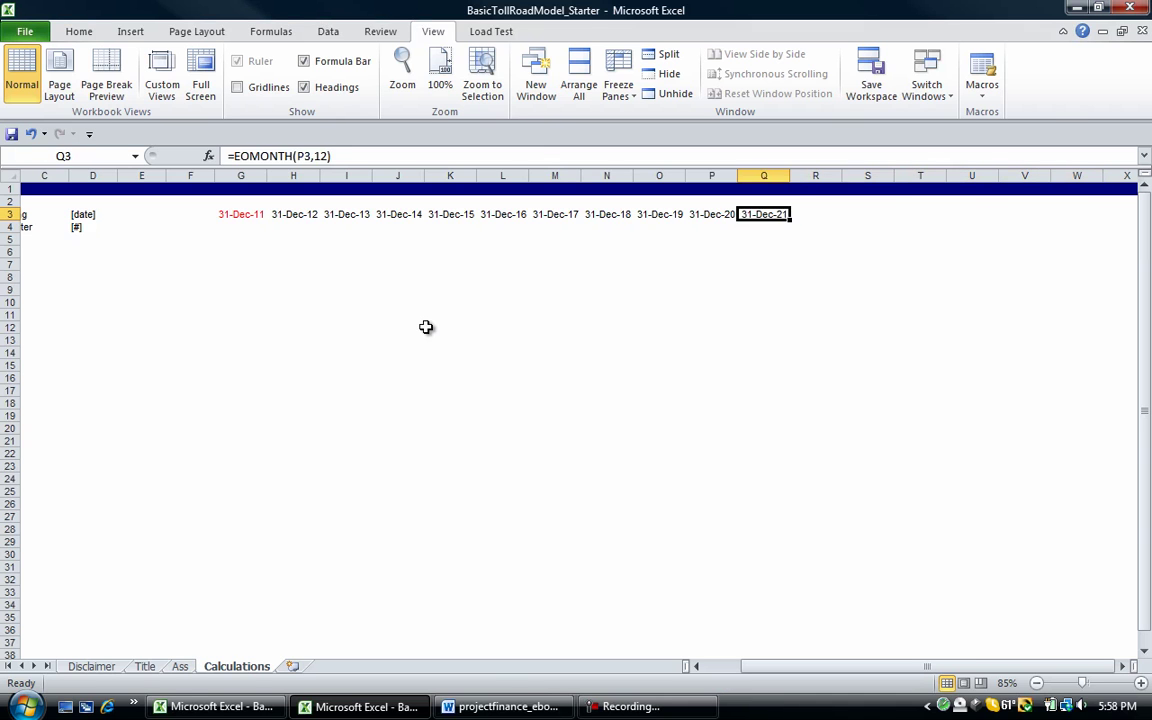
{"action": "key", "text": "Right"}
{"action": "key", "text": "Right"}
{"action": "key", "text": "Right"}
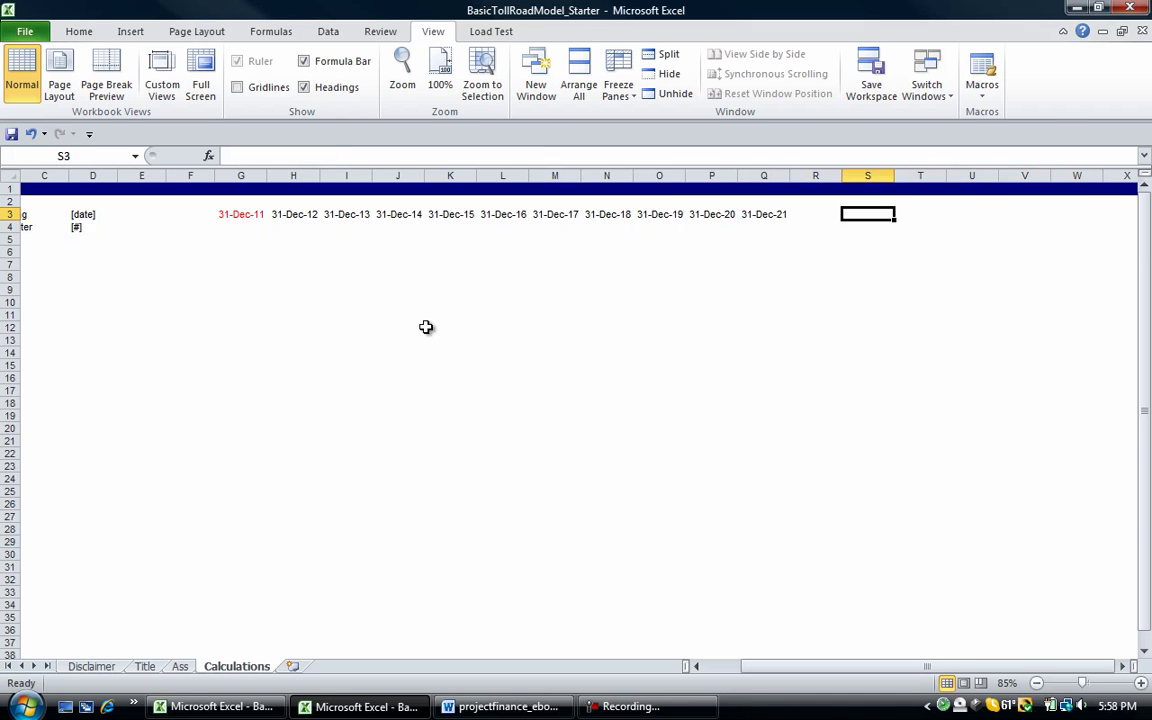
Select column S through the sheet's last column and hide them all.
{"action": "left_click", "coordinate": [854, 177]}
{"action": "left_click", "coordinate": [853, 176]}
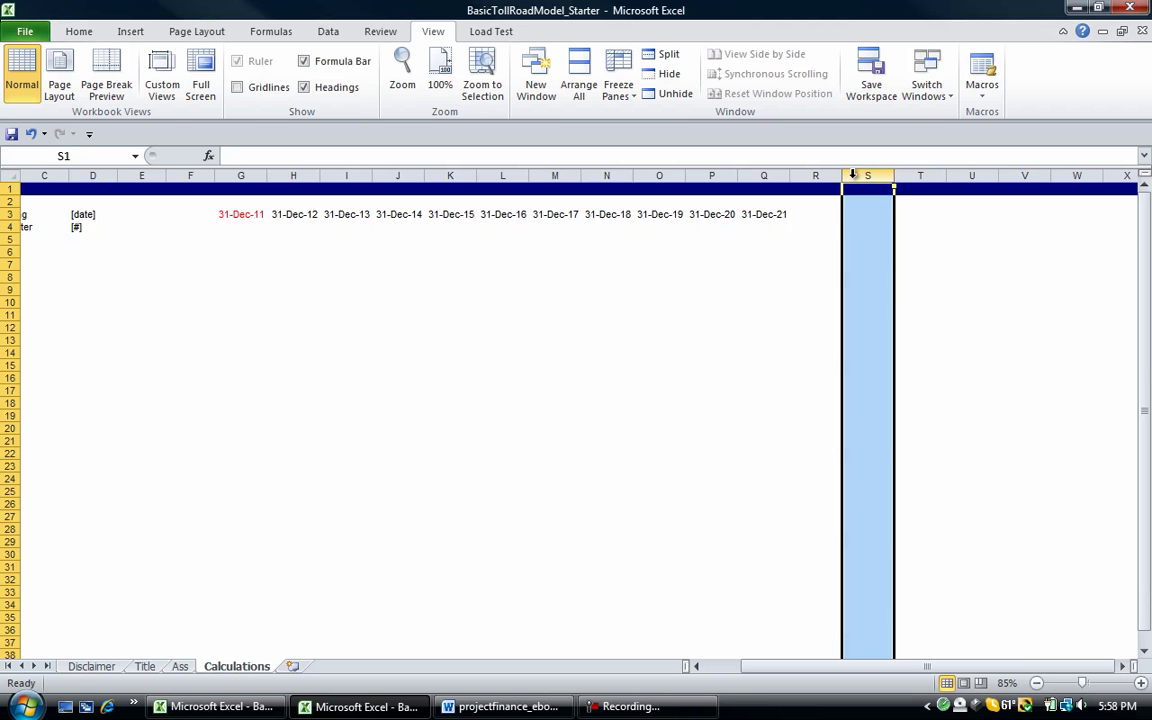
{"action": "key", "text": "ctrl+shift+Right"}
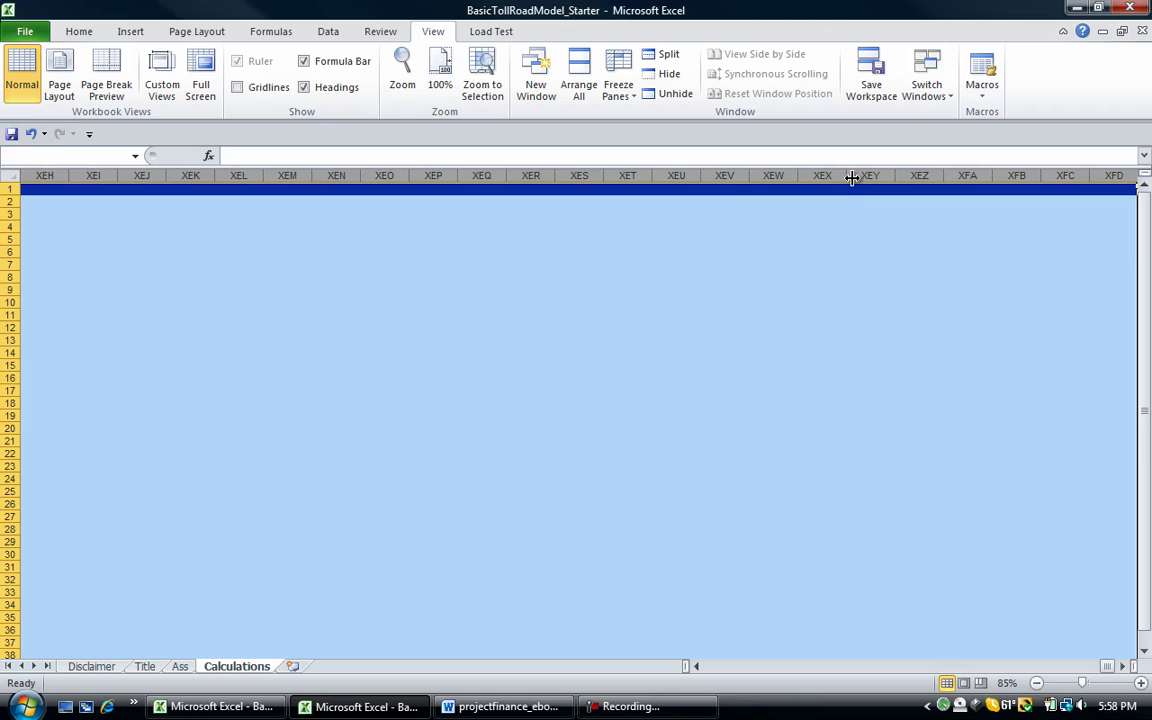
{"action": "right_click", "coordinate": [736, 178]}
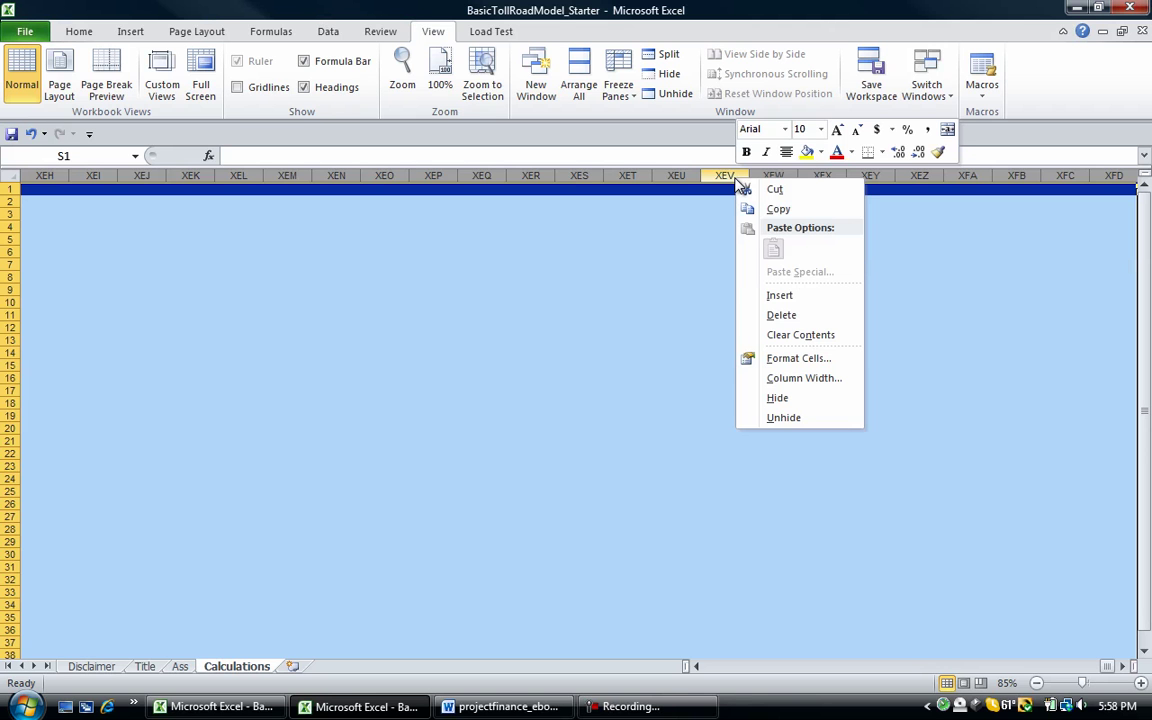
{"action": "left_click", "coordinate": [802, 397]}
{"action": "key", "text": "Left"}
{"action": "key", "text": "Left"}
{"action": "key", "text": "Left"}
{"action": "key", "text": "ctrl+Home"}
{"action": "key", "text": "Right"}
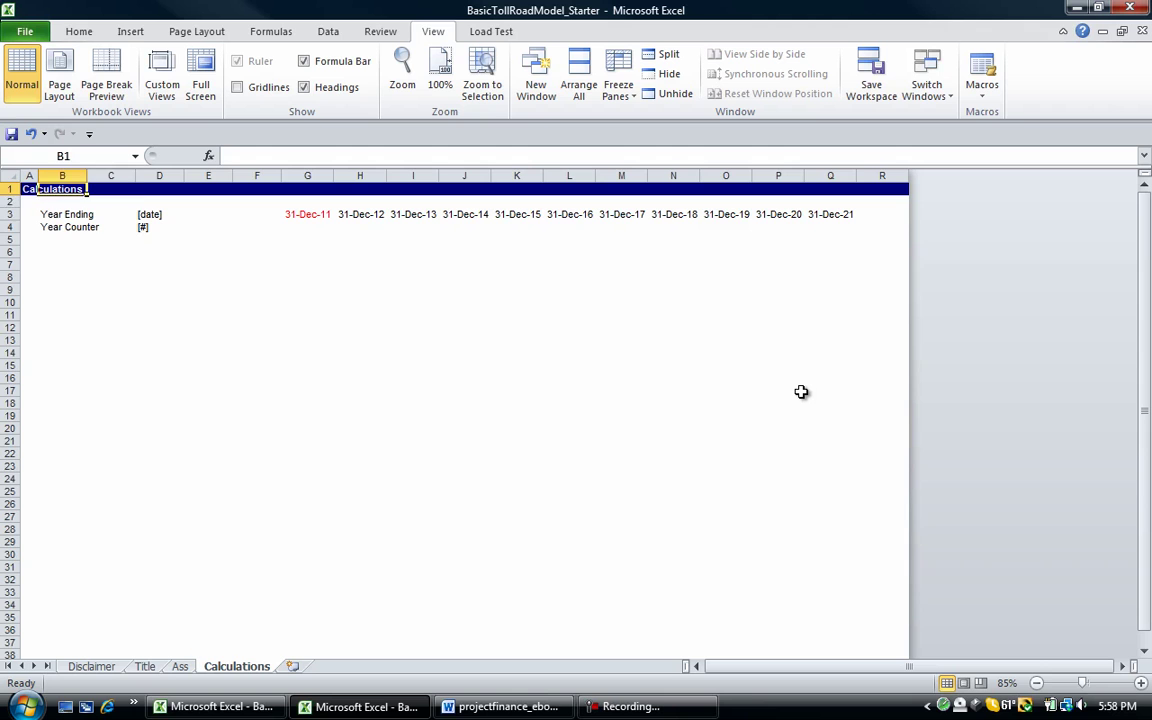
{"action": "key", "text": "Down"}
{"action": "key", "text": "Down"}
{"action": "key", "text": "Down"}
{"action": "key", "text": "Down"}
{"action": "key", "text": "Down"}
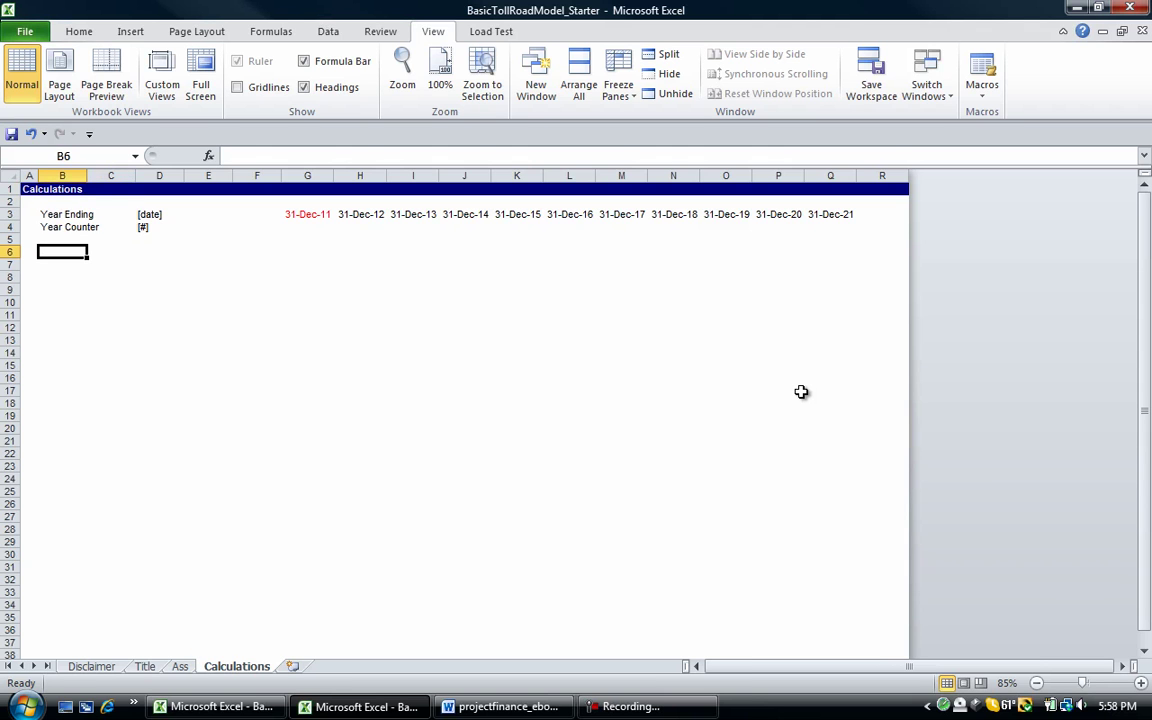
{"action": "key", "text": "Up"}
{"action": "key", "text": "Up"}
{"action": "key", "text": "Right"}
{"action": "key", "text": "Right"}
{"action": "key", "text": "Up"}
{"action": "key", "text": "Right"}
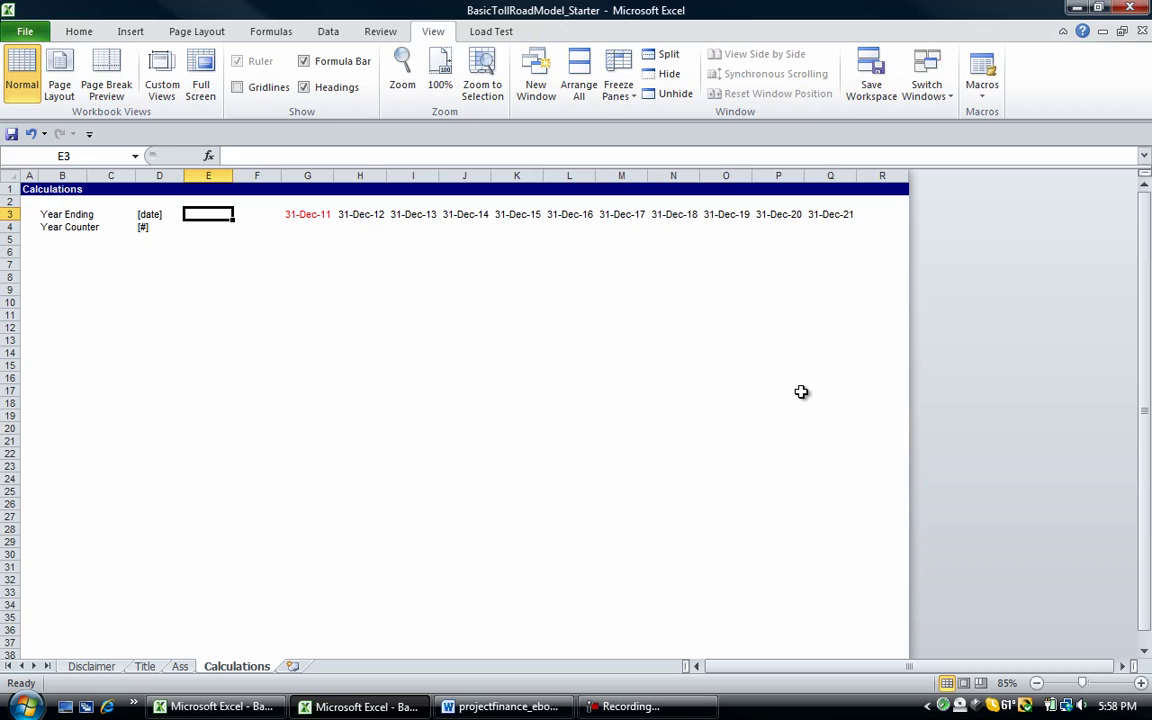
Enter Fin_Year in E3 and colour it red with the Ctrl+Shift+R macro.
{"action": "type", "text": "Fin"}
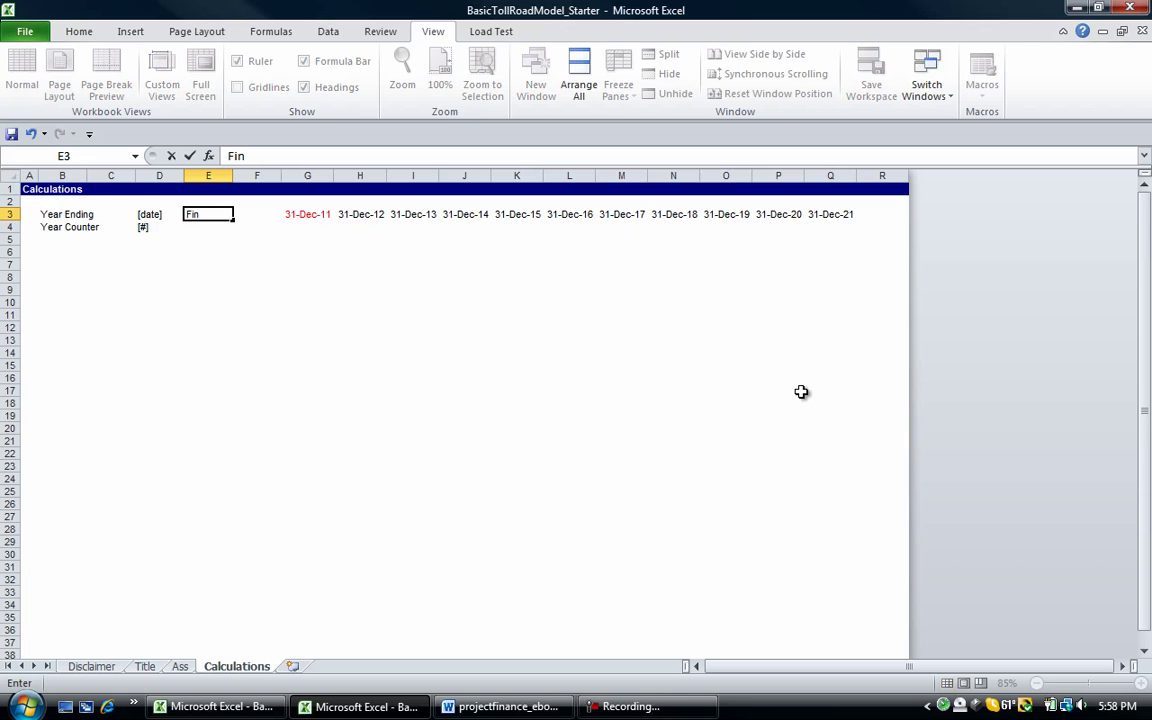
{"action": "type", "text": "_Year"}
{"action": "key", "text": "Return"}
{"action": "key", "text": "Up"}
{"action": "key", "text": "ctrl+shift+r"}
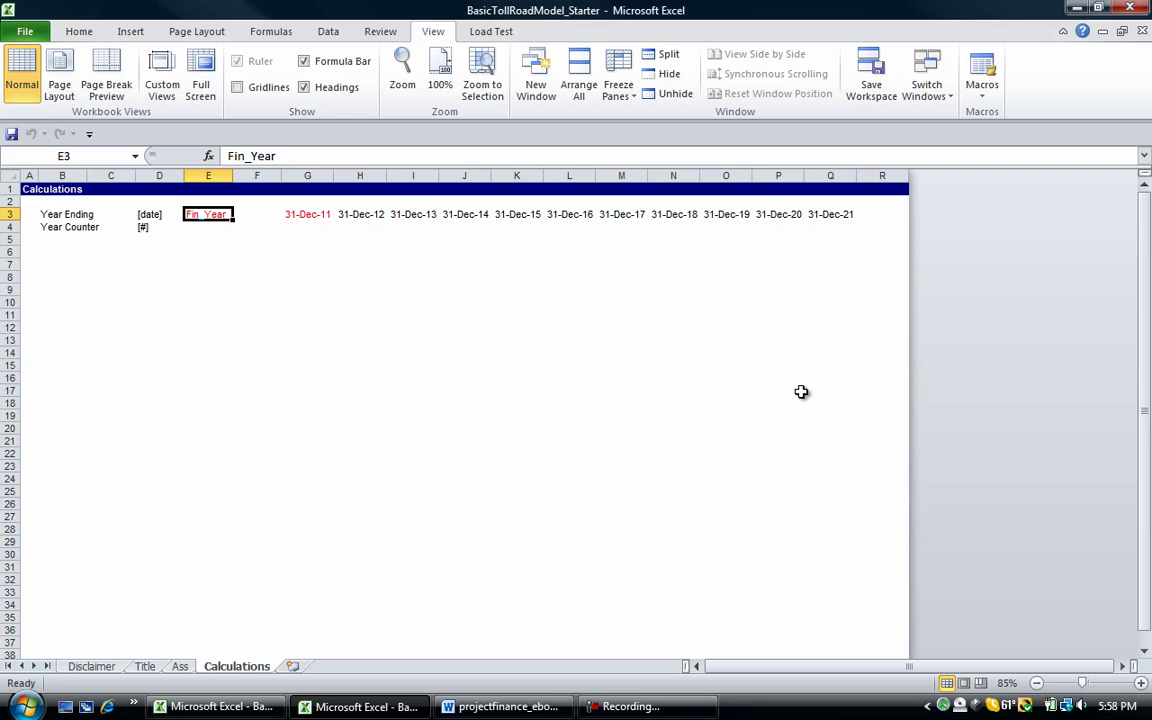
{"action": "key", "text": "Up"}
{"action": "key", "text": "Up"}
{"action": "key", "text": "Down"}
{"action": "key", "text": "Down"}
{"action": "key", "text": "shift+space"}
{"action": "key", "text": "shift+BackSpace"}
{"action": "key", "text": "Right"}
{"action": "key", "text": "Left"}
Select row 3 and begin a new defined name, then cancel it.
{"action": "left_click", "coordinate": [6, 214]}
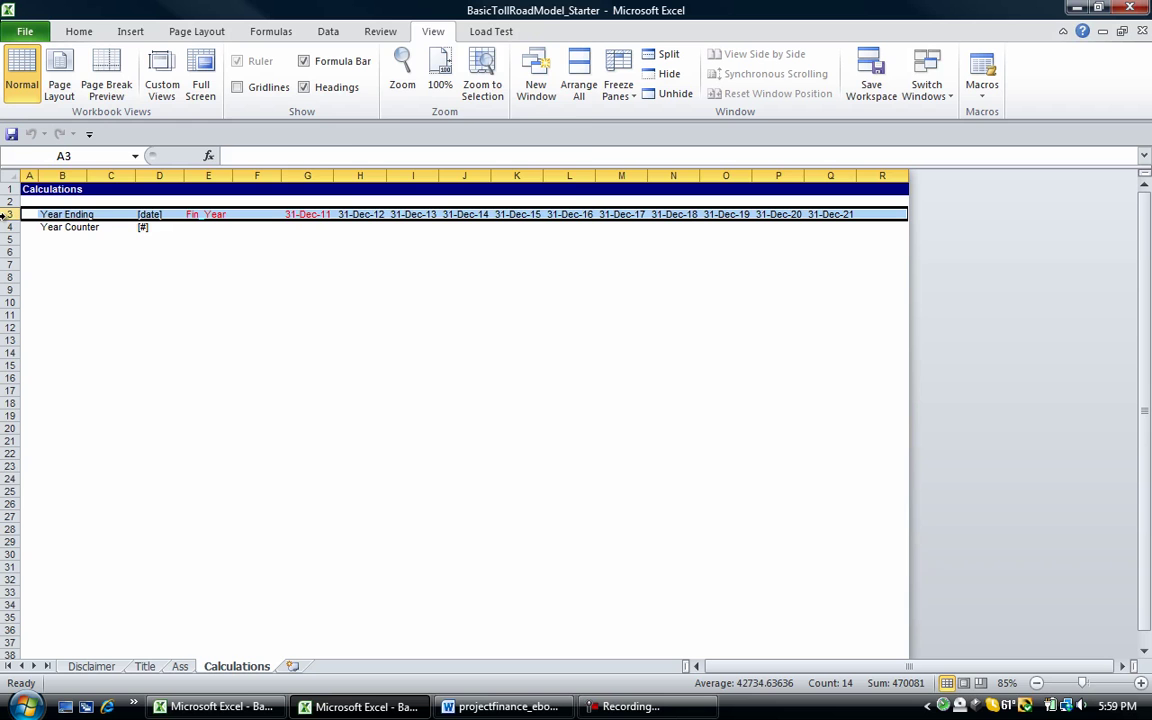
{"action": "key", "text": "ctrl+F3"}
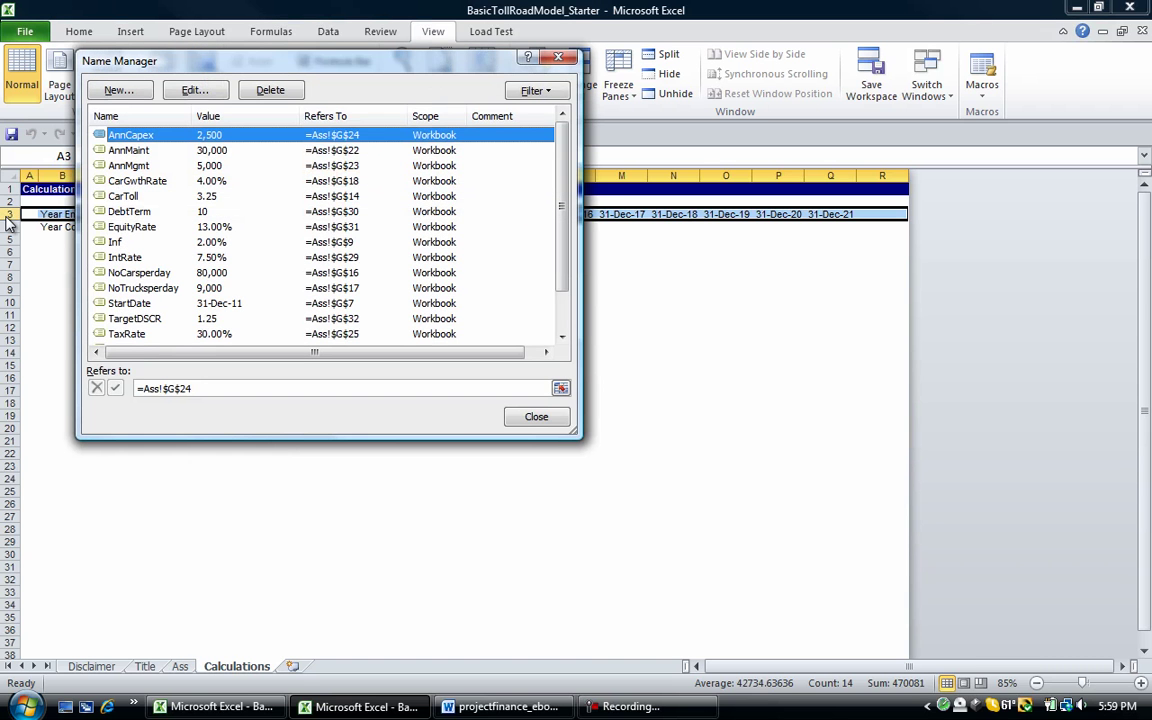
{"action": "key", "text": "alt+n"}
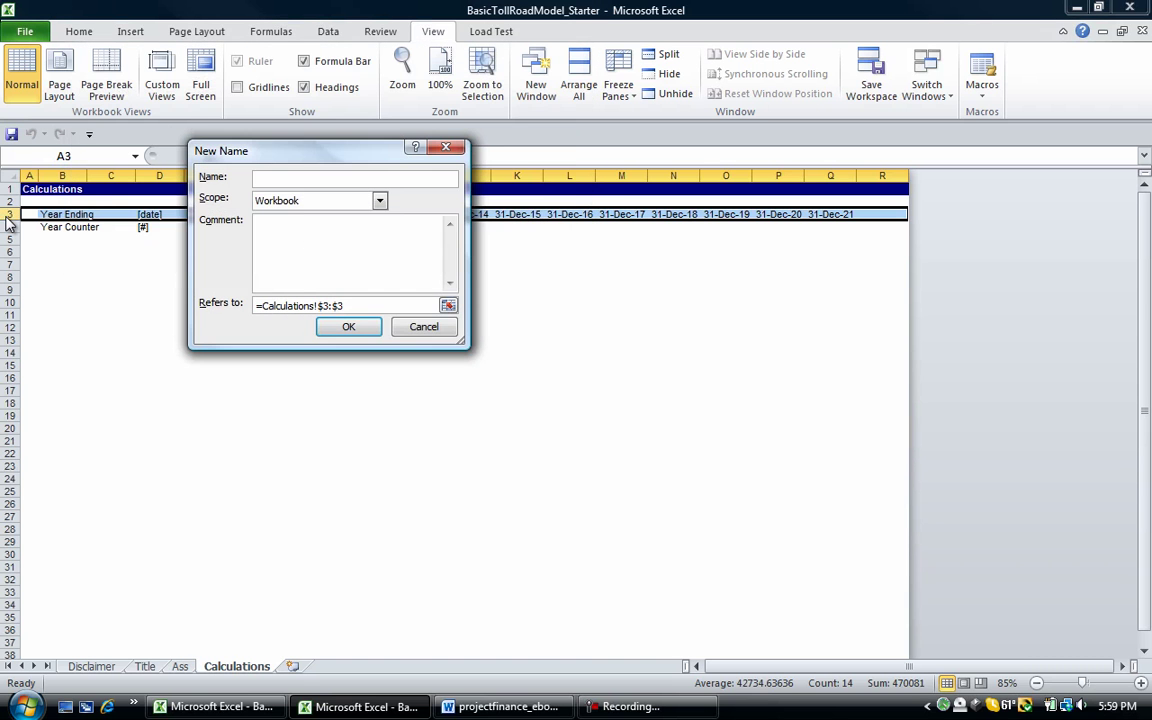
{"action": "key", "text": "Escape"}
{"action": "key", "text": "Right"}
{"action": "key", "text": "Right"}
{"action": "key", "text": "Right"}
{"action": "key", "text": "Right"}
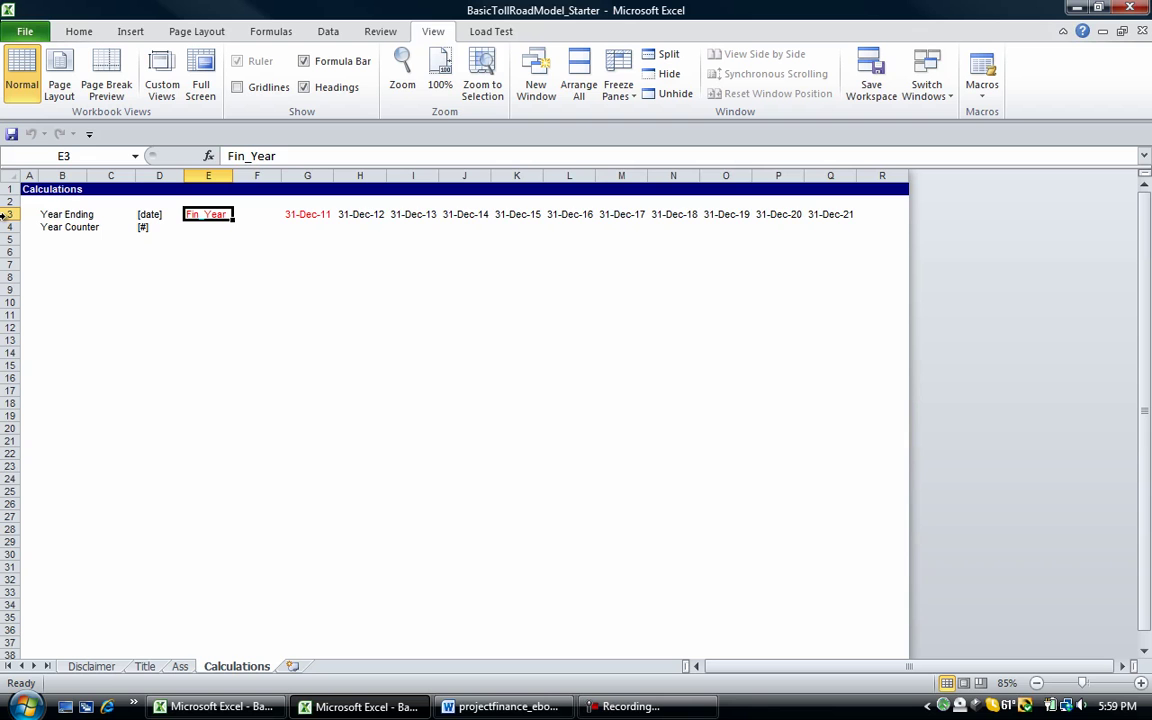
Name row 3 Fin_Year, referring to =Calculations!$3:$3.
{"action": "left_click", "coordinate": [5, 214], "text": "shift"}
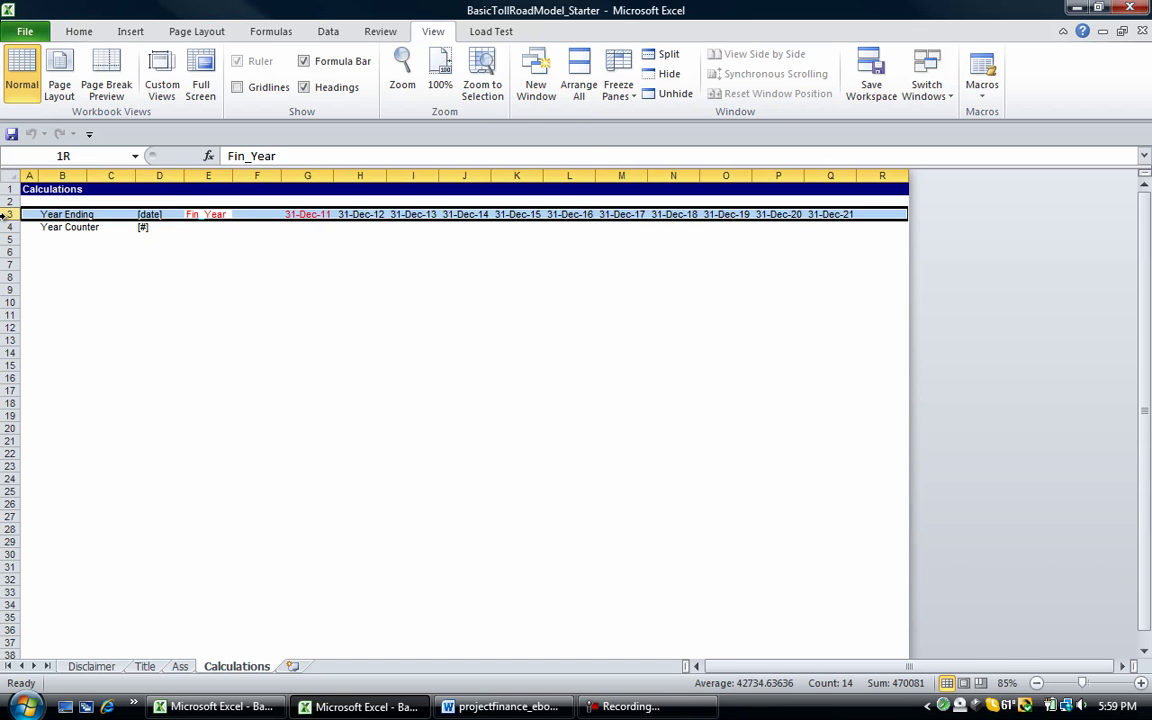
{"action": "key", "text": "ctrl+F3"}
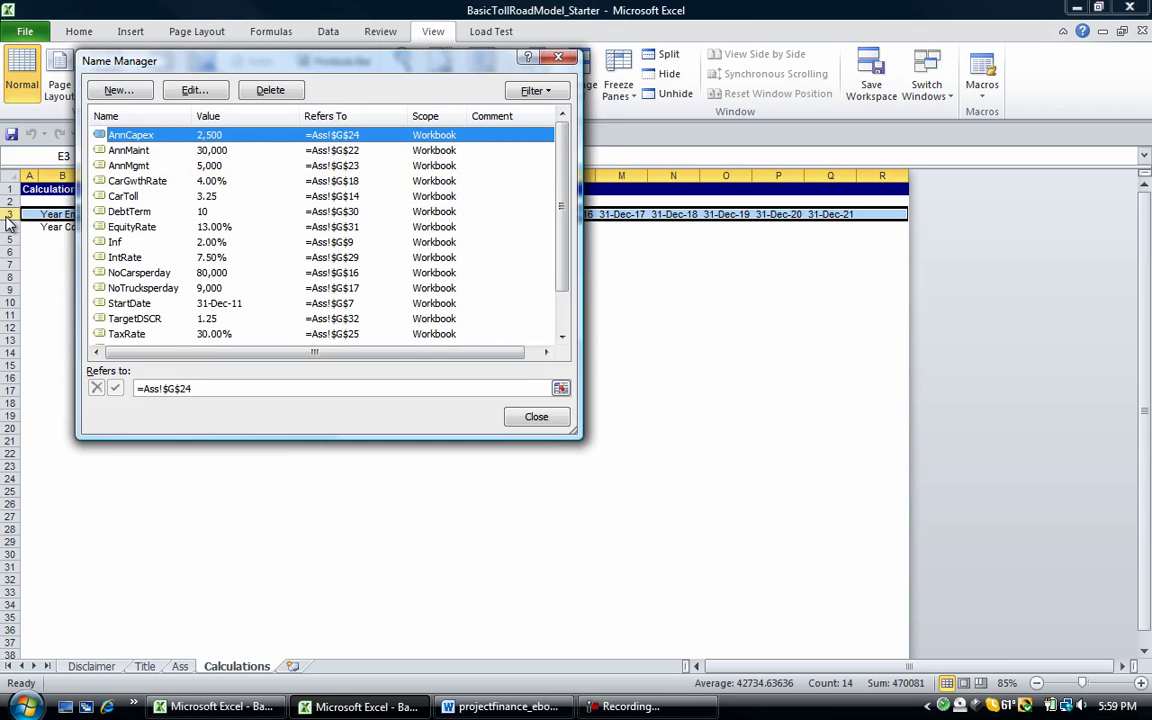
{"action": "key", "text": "Escape"}
{"action": "key", "text": "alt+m"}
{"action": "key", "text": "m"}
{"action": "key", "text": "d"}
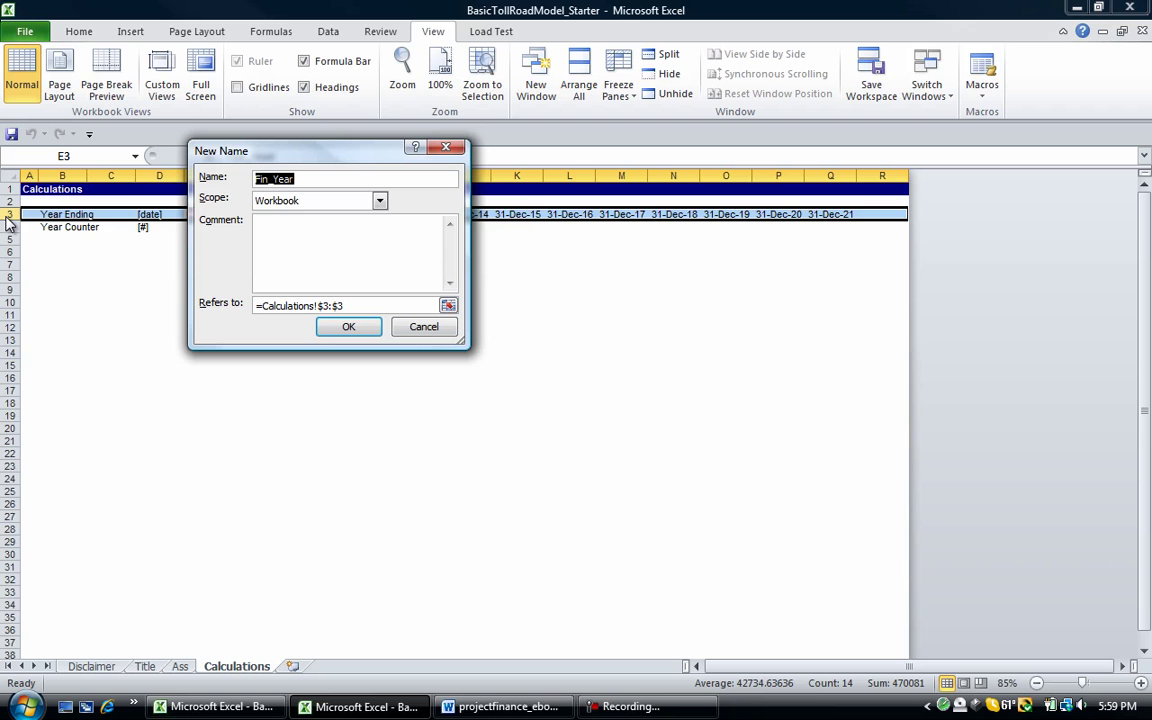
{"action": "left_click", "coordinate": [332, 338]}
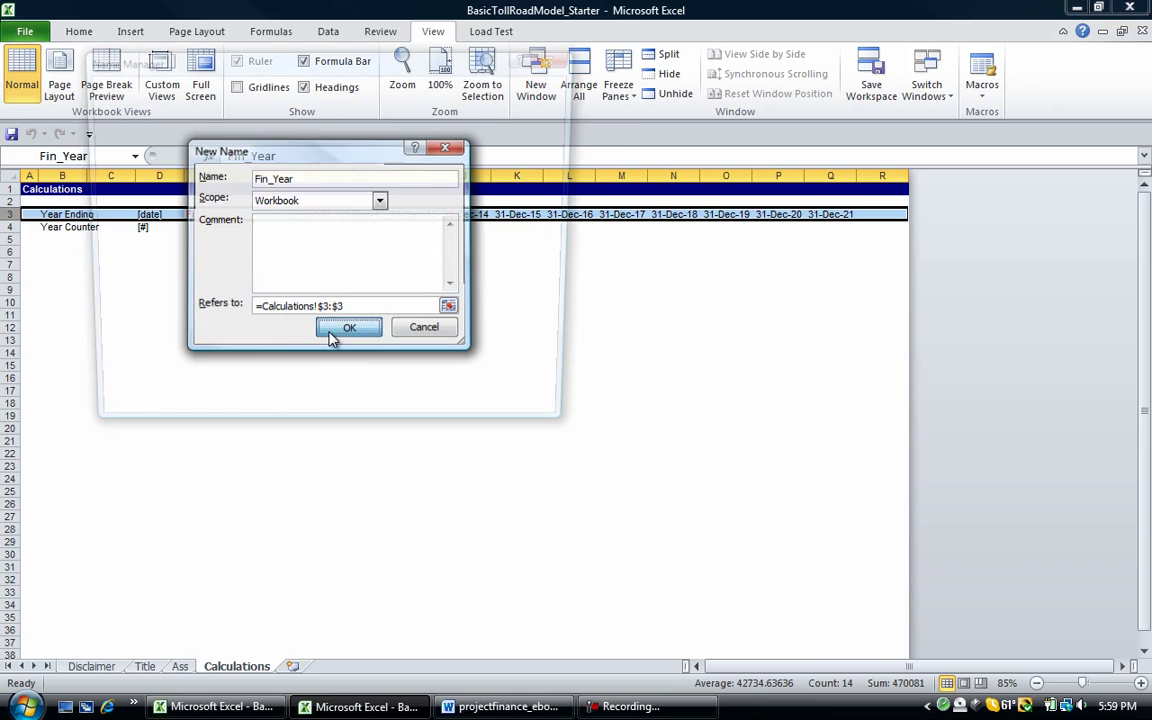
{"action": "key", "text": "Escape"}
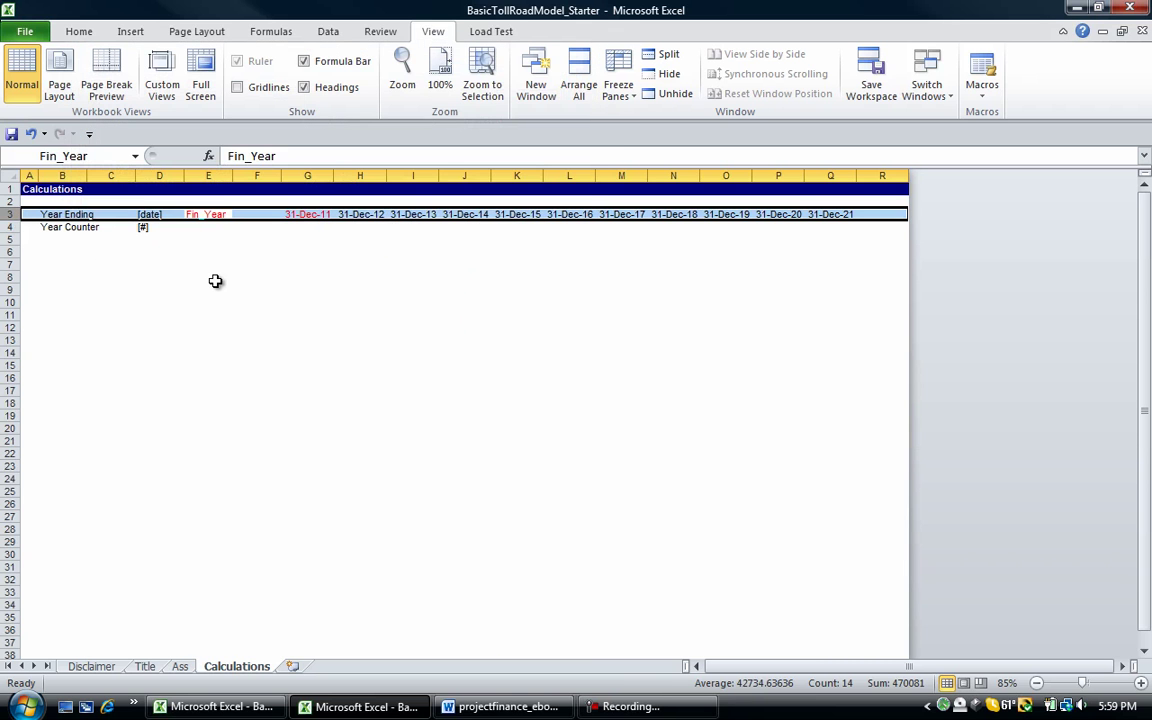
Reselect row 3 to verify that it now carries the name Fin_Year.
{"action": "key", "text": "shift+BackSpace"}
{"action": "key", "text": "Right"}
{"action": "key", "text": "Left"}
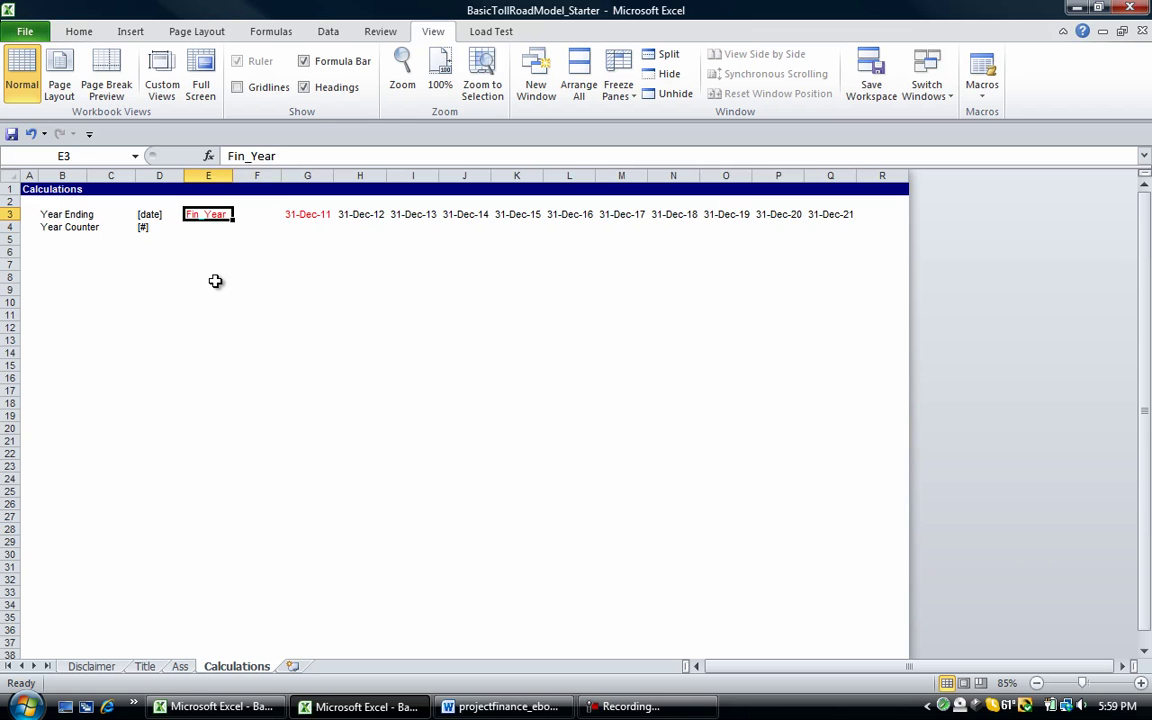
{"action": "key", "text": "shift+space"}
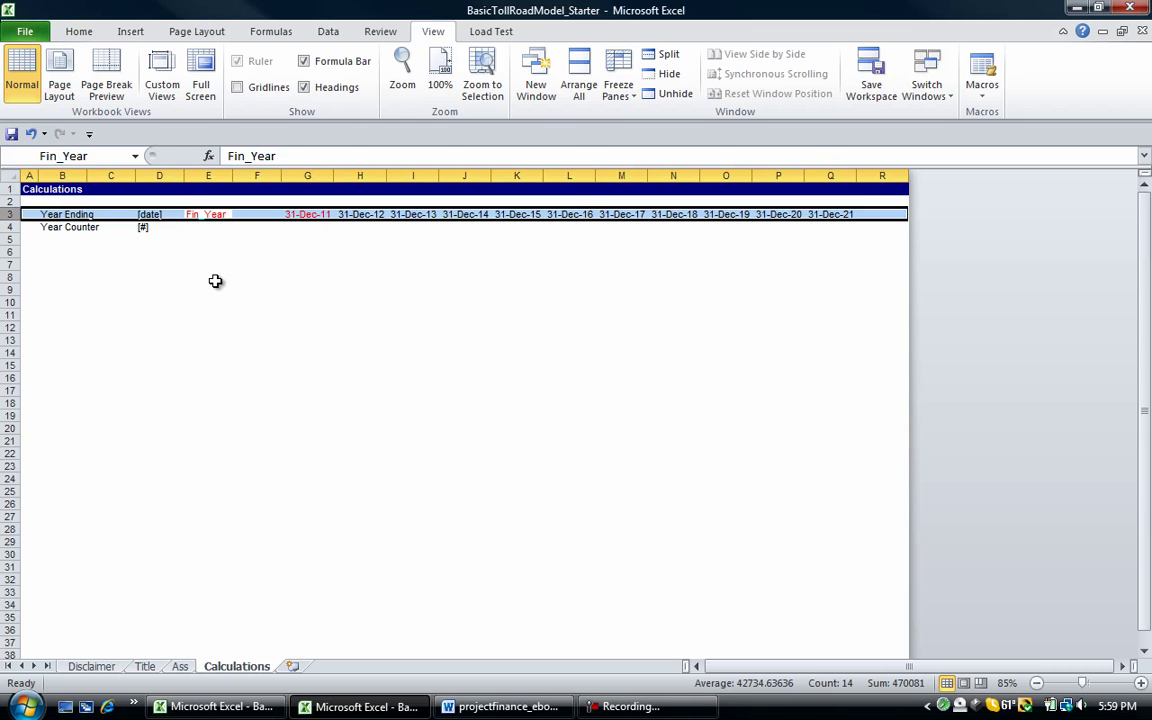
{"action": "key", "text": "ctrl+F3"}
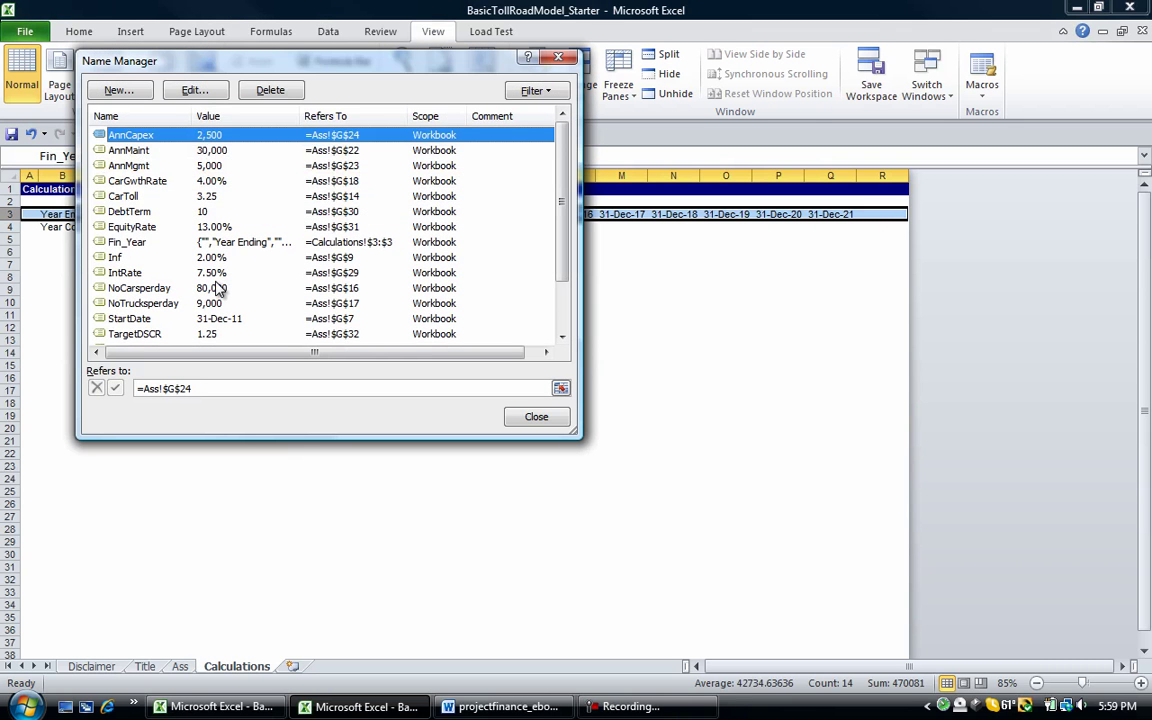
{"action": "key", "text": "alt+n"}
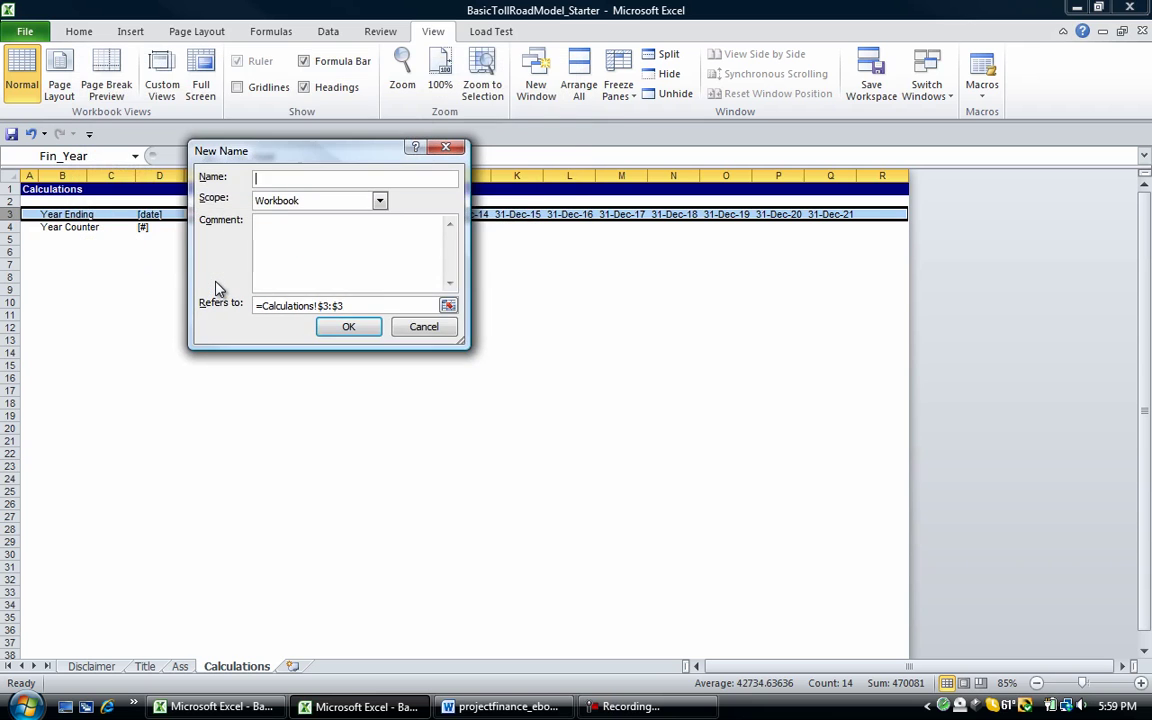
{"action": "key", "text": "Escape"}
{"action": "key", "text": "Escape"}
{"action": "left_click", "coordinate": [215, 281]}
{"action": "key", "text": "Up"}
{"action": "key", "text": "Up"}
{"action": "key", "text": "Up"}
{"action": "key", "text": "Up"}
{"action": "key", "text": "Up"}
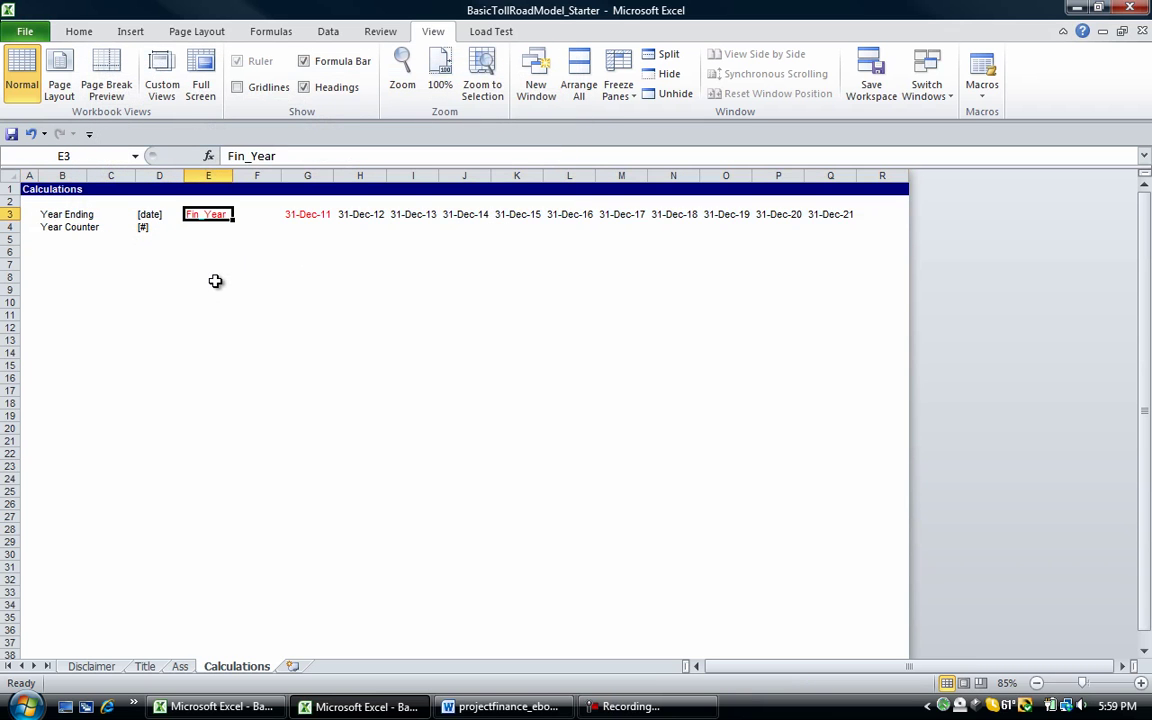
{"action": "key", "text": "shift+space"}
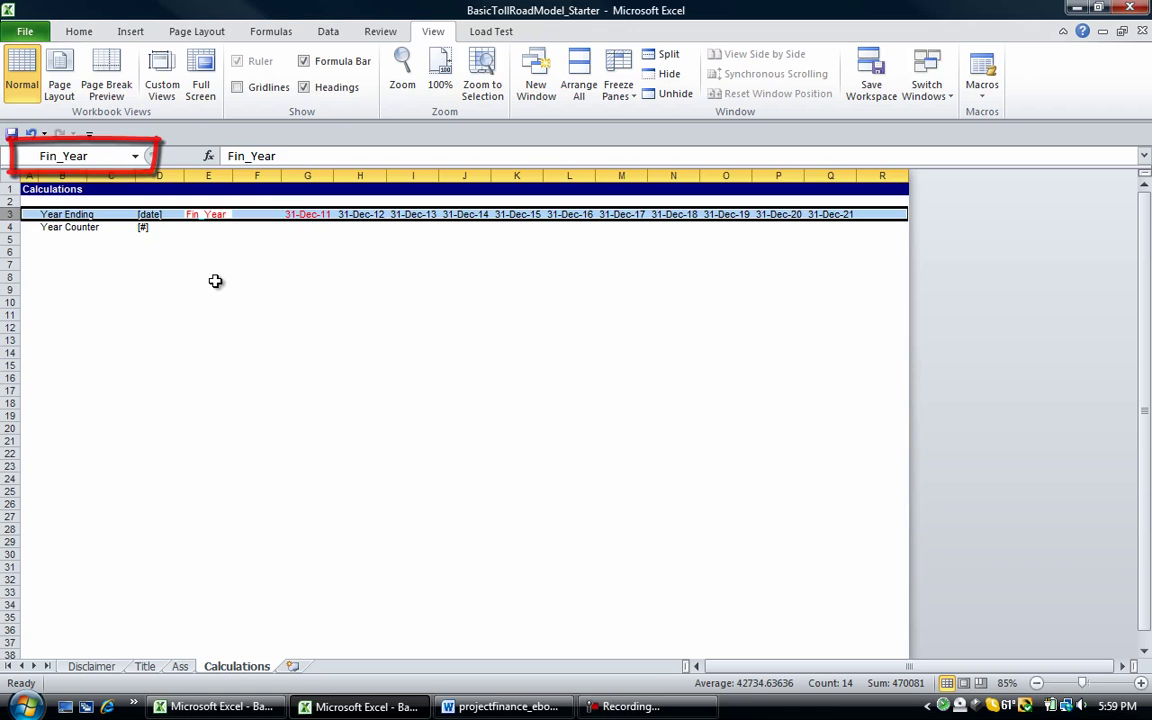
Enter 0 in G4 as the counter start and the label YearCounter in E4.
{"action": "key", "text": "Down"}
{"action": "key", "text": "Right"}
{"action": "key", "text": "Right"}
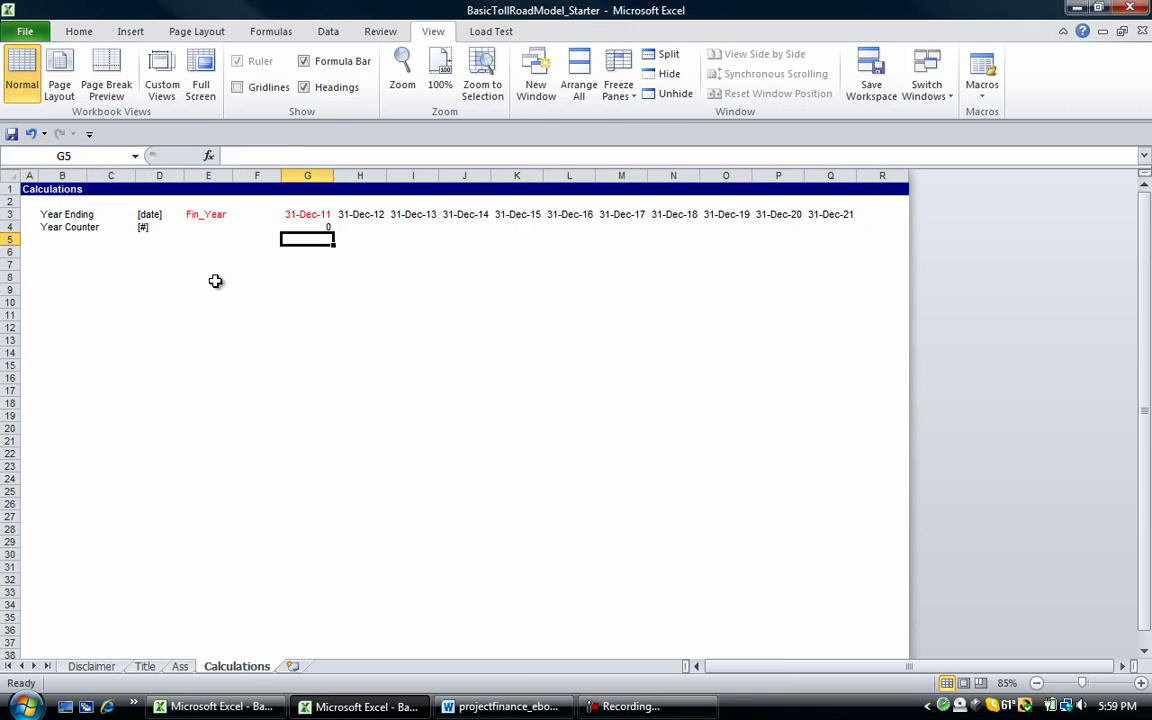
{"action": "type", "text": "0"}
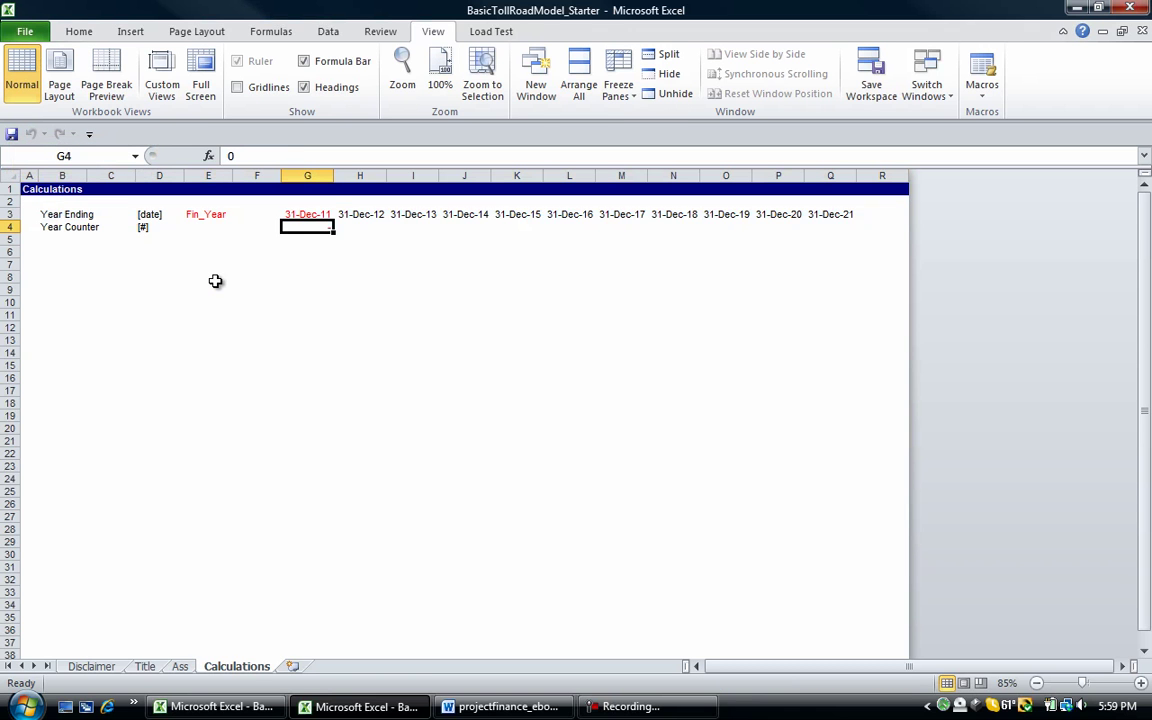
{"action": "key", "text": "Up"}
{"action": "key", "text": "Down"}
{"action": "key", "text": "Left"}
{"action": "key", "text": "Left"}
{"action": "type", "text": "Ye"}
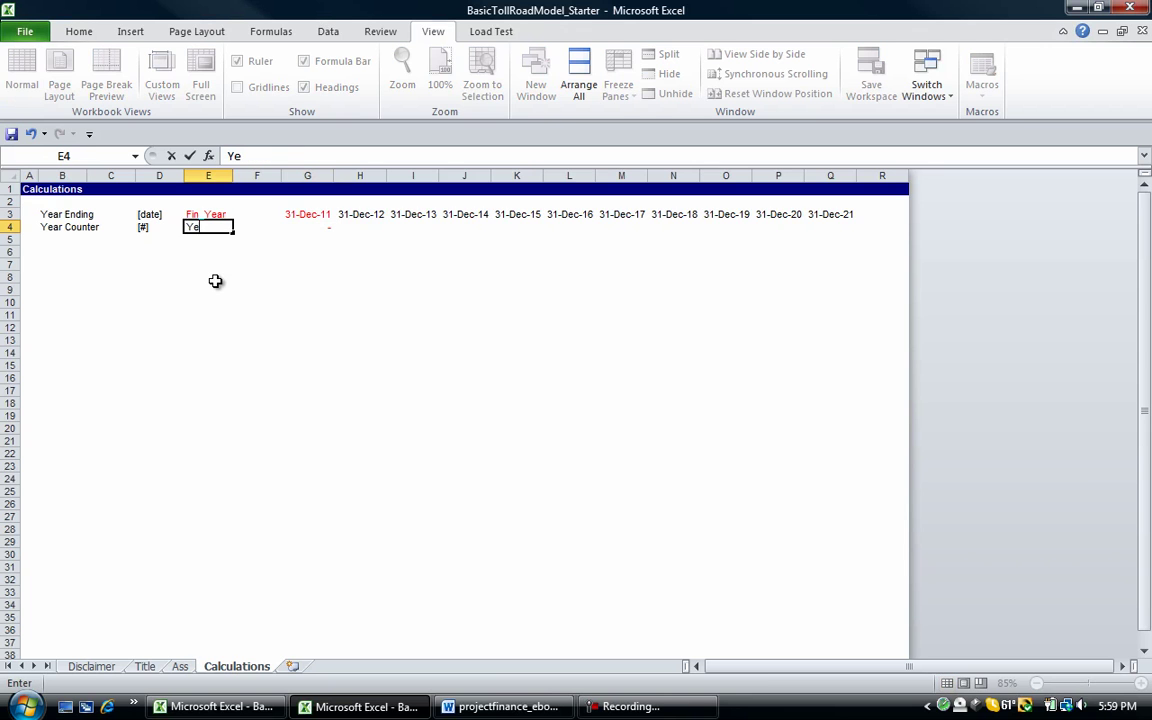
{"action": "type", "text": "arCounter"}
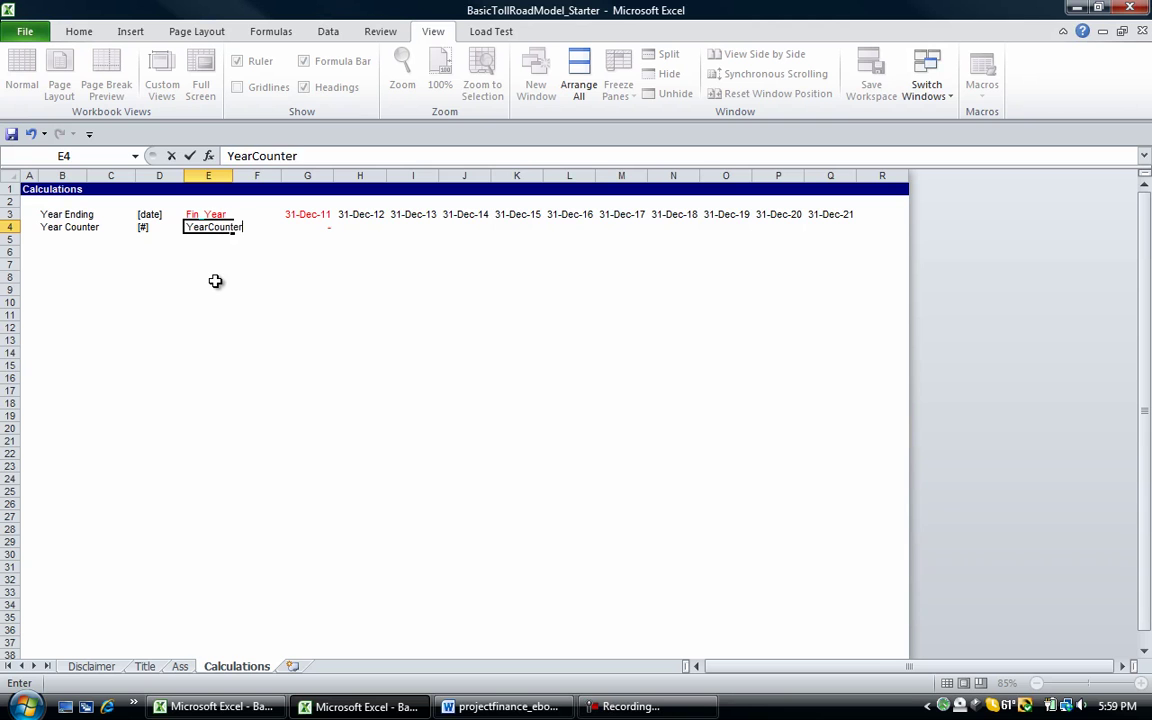
{"action": "key", "text": "ctrl+Return"}
Enter =G4+1 in H4 and fill it right to Q4, counting 1 to 10.
{"action": "key", "text": "Right"}
{"action": "key", "text": "Right"}
{"action": "key", "text": "Right"}
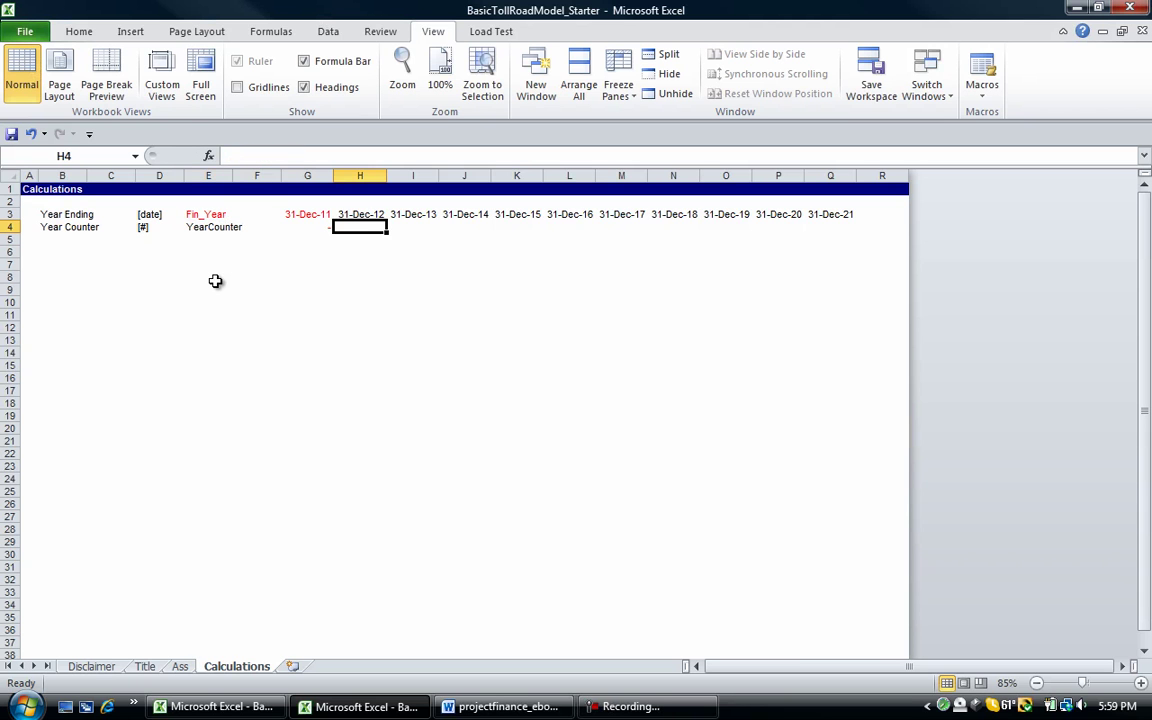
{"action": "type", "text": "="}
{"action": "key", "text": "Left"}
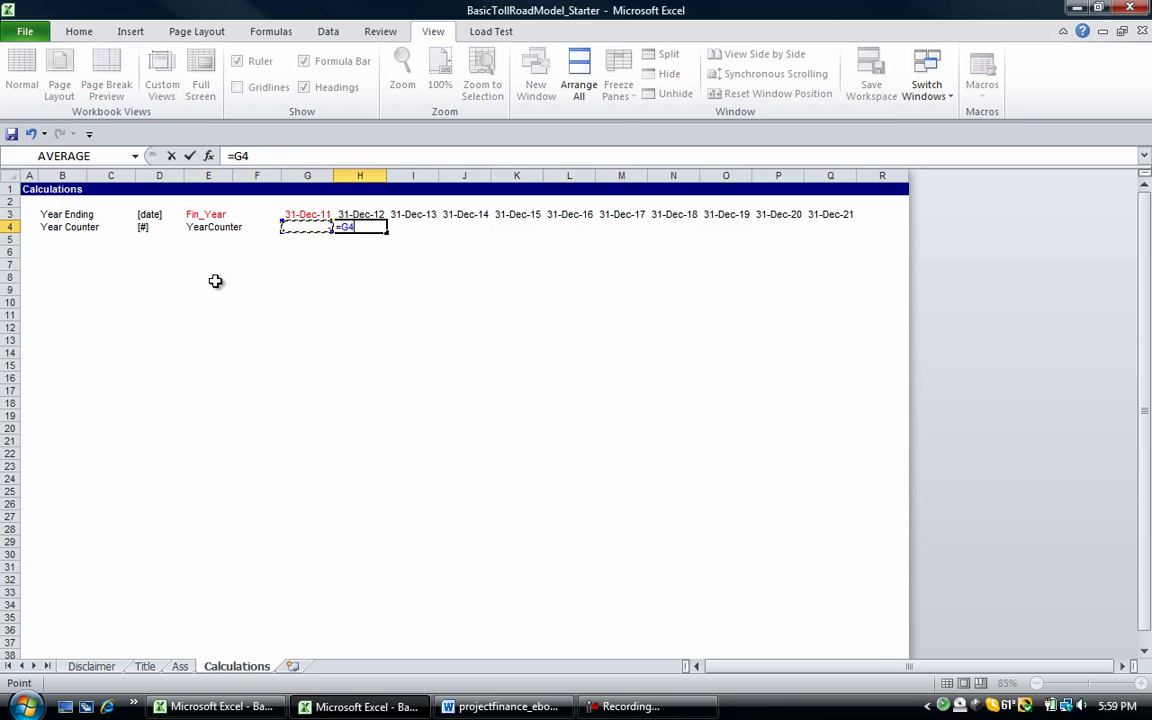
{"action": "type", "text": "+1"}
{"action": "key", "text": "Return"}
{"action": "key", "text": "Up"}
{"action": "key", "text": "shift+Right"}
{"action": "key", "text": "shift+Right"}
{"action": "key", "text": "shift+Right"}
{"action": "key", "text": "shift+Right"}
{"action": "key", "text": "shift+Right"}
{"action": "key", "text": "shift+Right"}
{"action": "key", "text": "shift+Right"}
{"action": "key", "text": "shift+Right"}
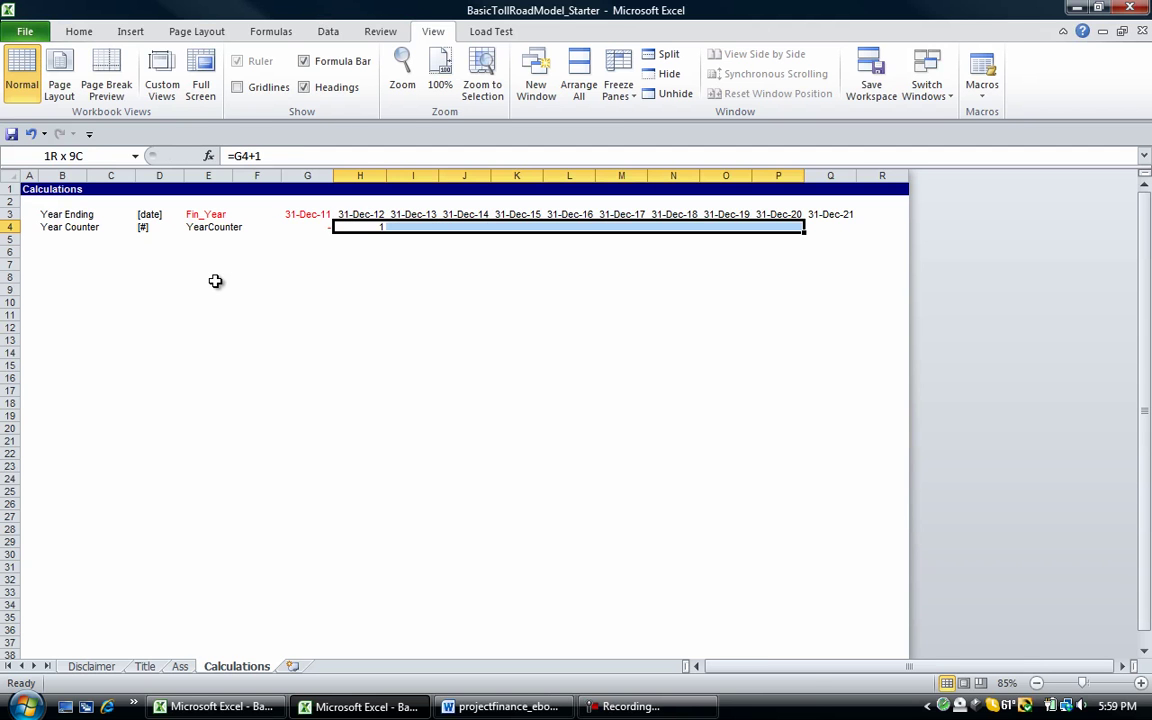
{"action": "key", "text": "shift+Right"}
{"action": "key", "text": "ctrl+r"}
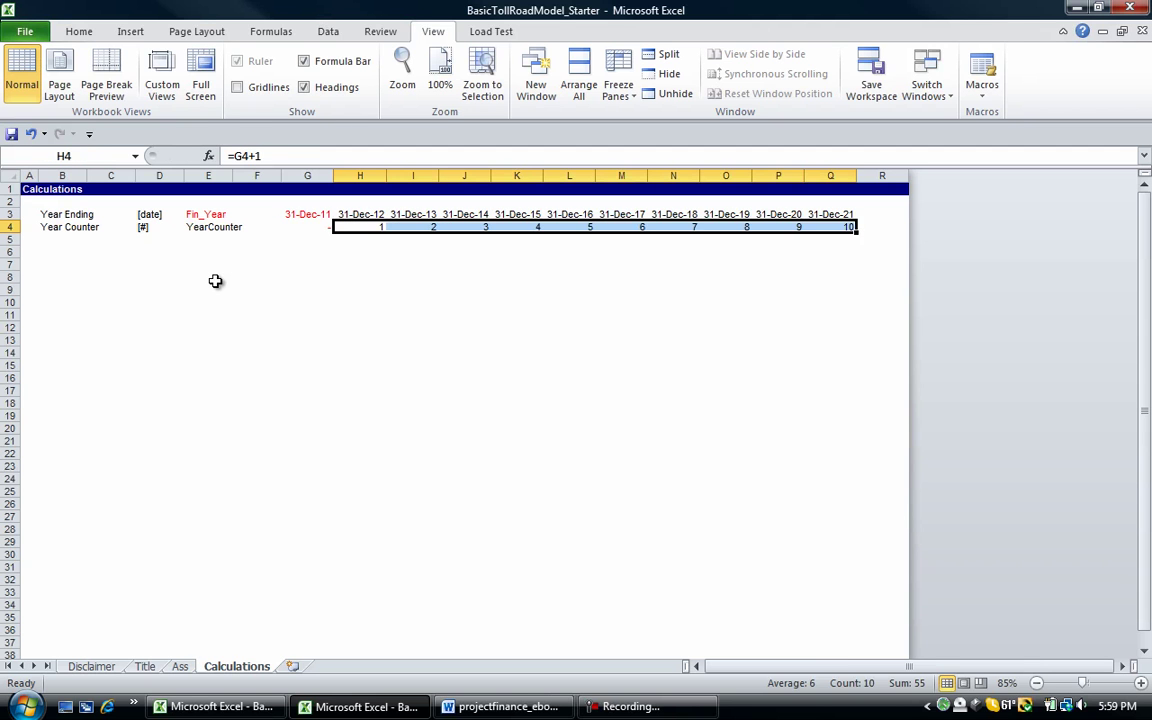
Define the workbook name YearCounter for all of row 4.
{"action": "key", "text": "Left"}
{"action": "key", "text": "Left"}
{"action": "key", "text": "Left"}
{"action": "key", "text": "ctrl+c"}
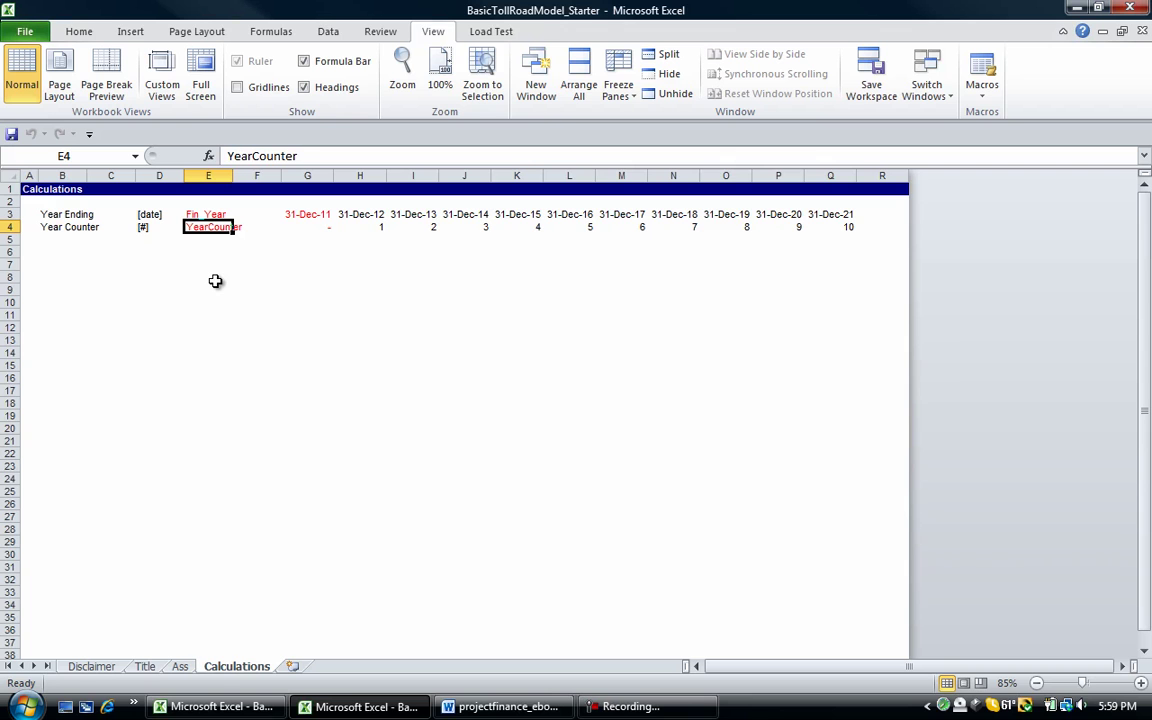
{"action": "key", "text": "Left"}
{"action": "key", "text": "Right"}
{"action": "key", "text": "shift+space"}
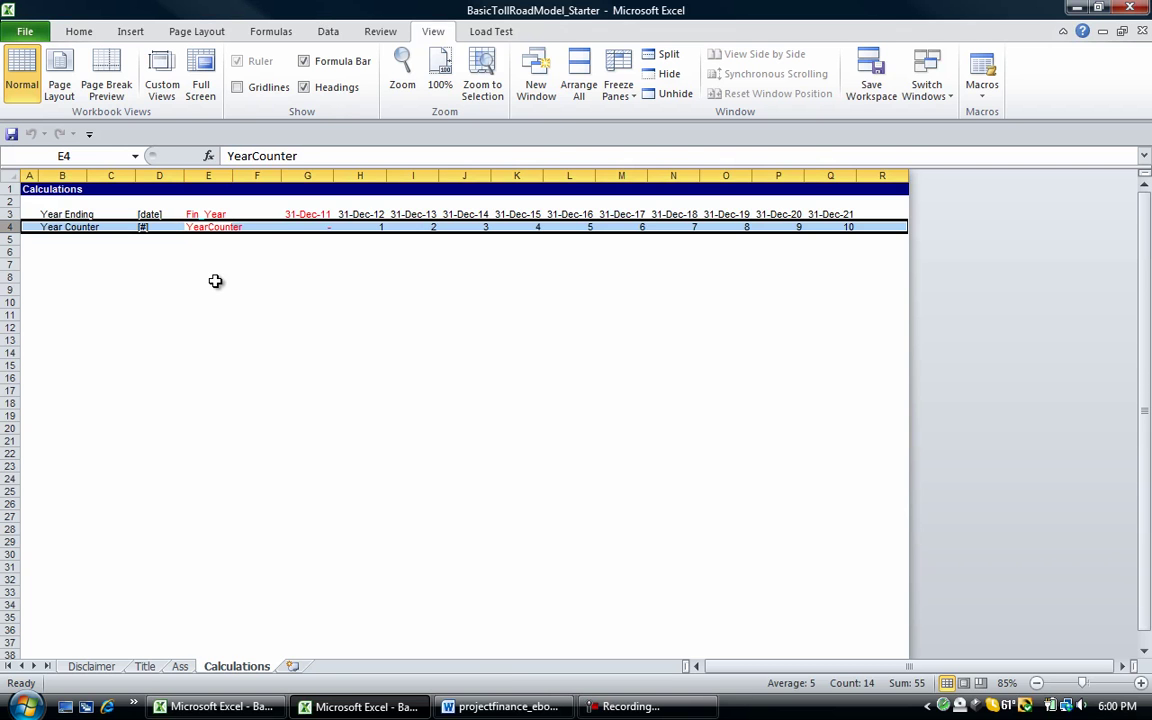
{"action": "key", "text": "ctrl+F3"}
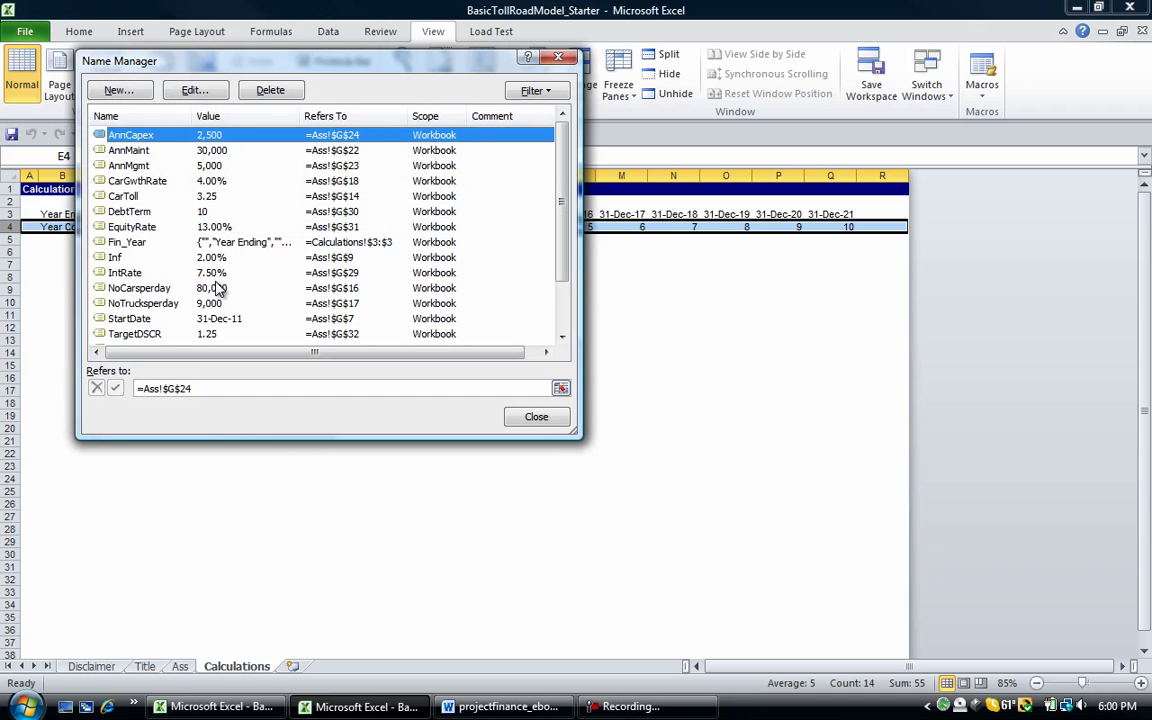
{"action": "key", "text": "alt+n"}
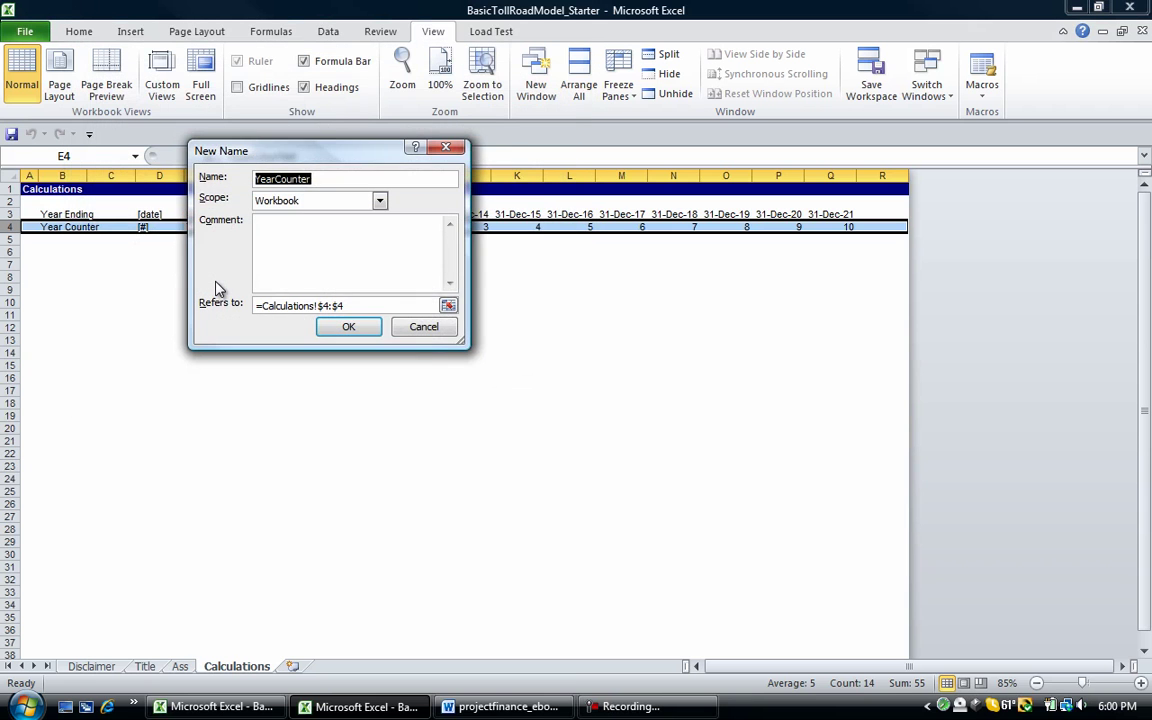
{"action": "key", "text": "Return"}
{"action": "key", "text": "Escape"}
{"action": "key", "text": "Left"}
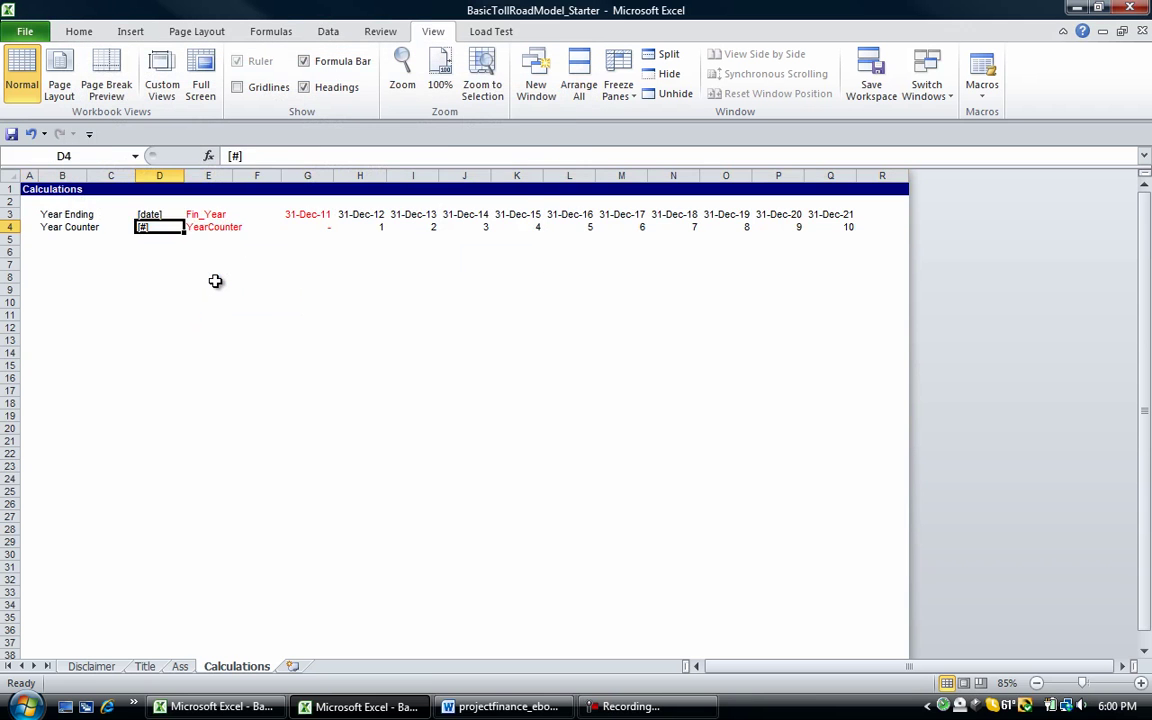
{"action": "key", "text": "Left"}
{"action": "key", "text": "Down"}
{"action": "key", "text": "Left"}
{"action": "key", "text": "Down"}
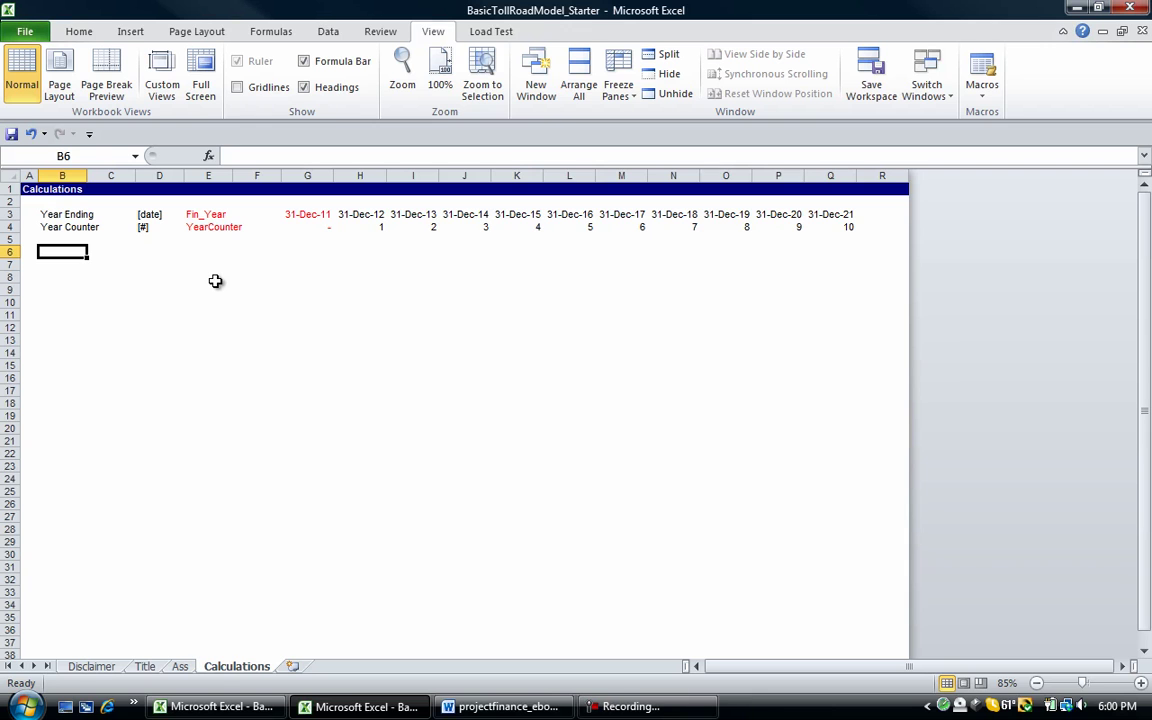
Type the Cash Flow Summary heading in row 6.
{"action": "key", "text": "Down"}
{"action": "key", "text": "Down"}
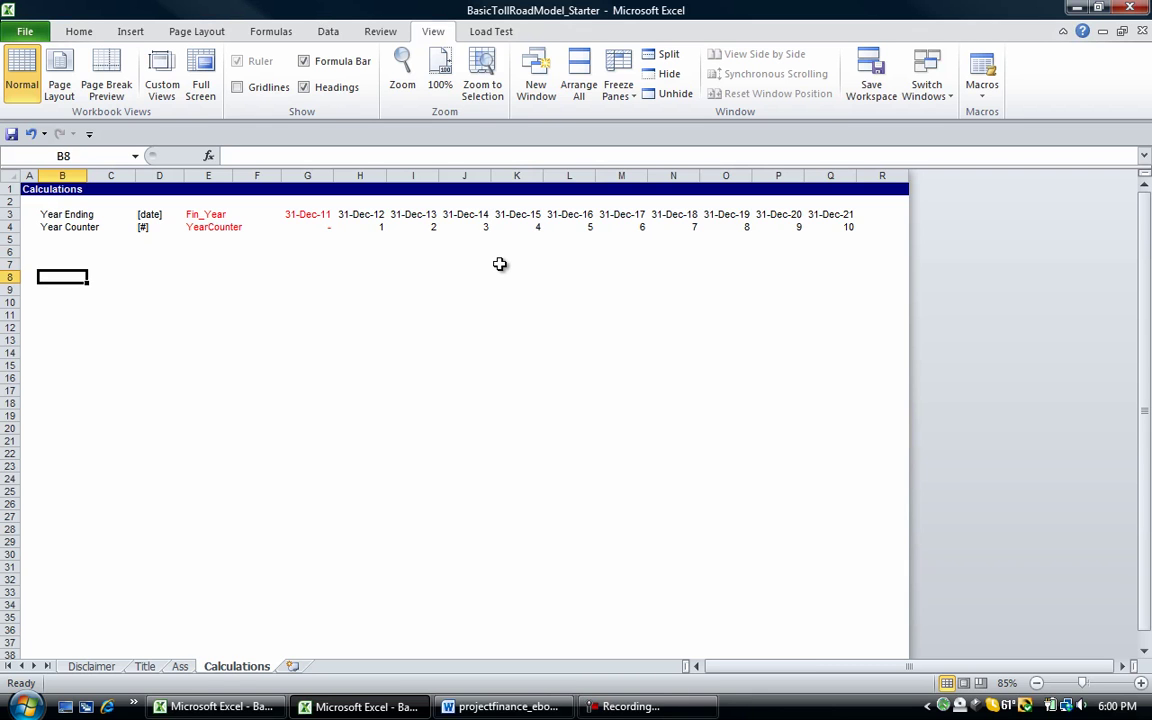
{"action": "key", "text": "Up"}
{"action": "key", "text": "Up"}
{"action": "key", "text": "Left"}
{"action": "key", "text": "shift+space"}
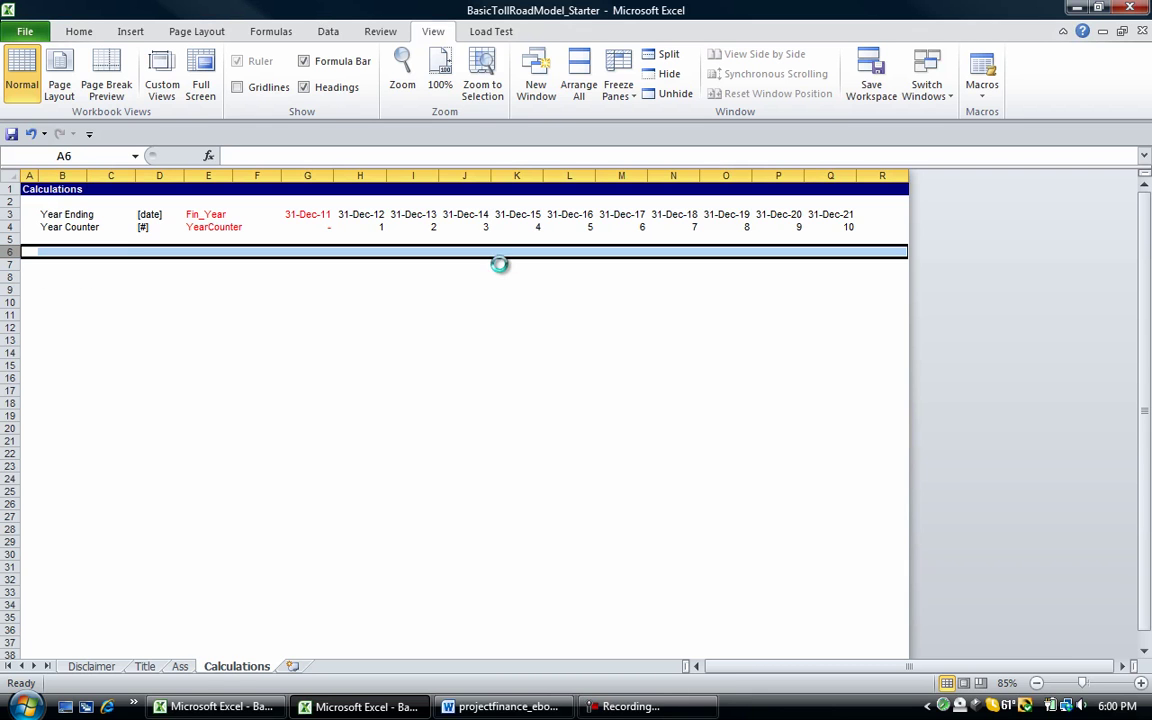
{"action": "type", "text": "Cas"}
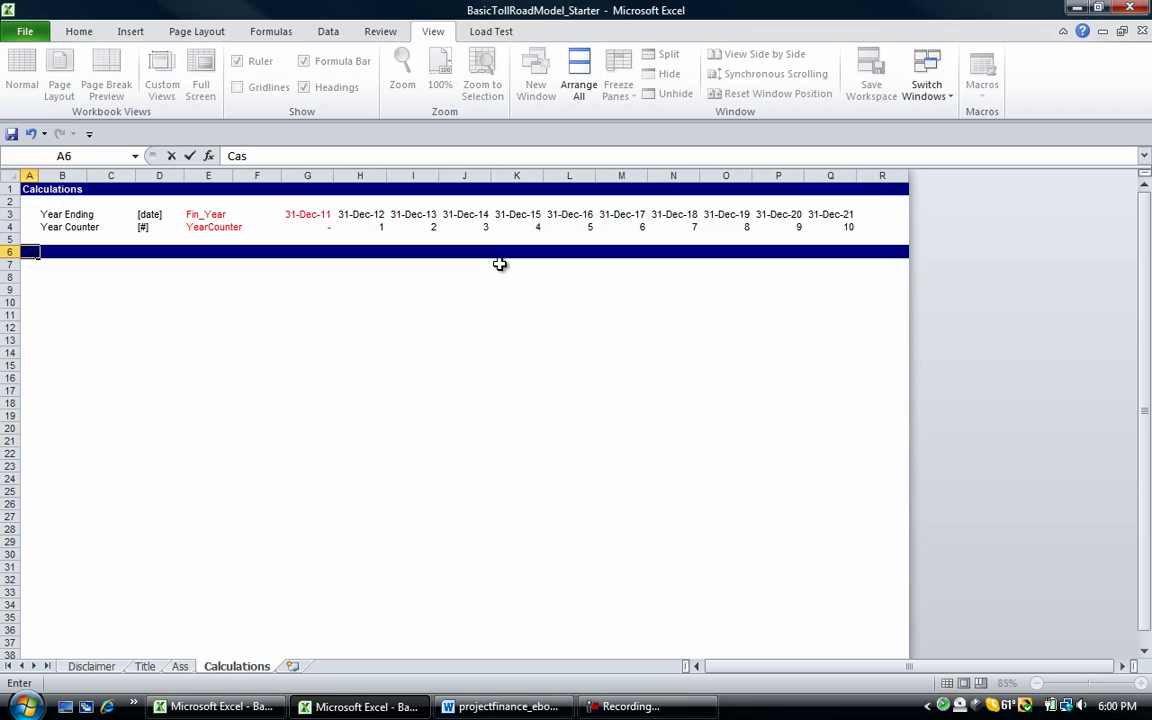
{"action": "type", "text": "h Flow Summary"}
{"action": "key", "text": "Return"}
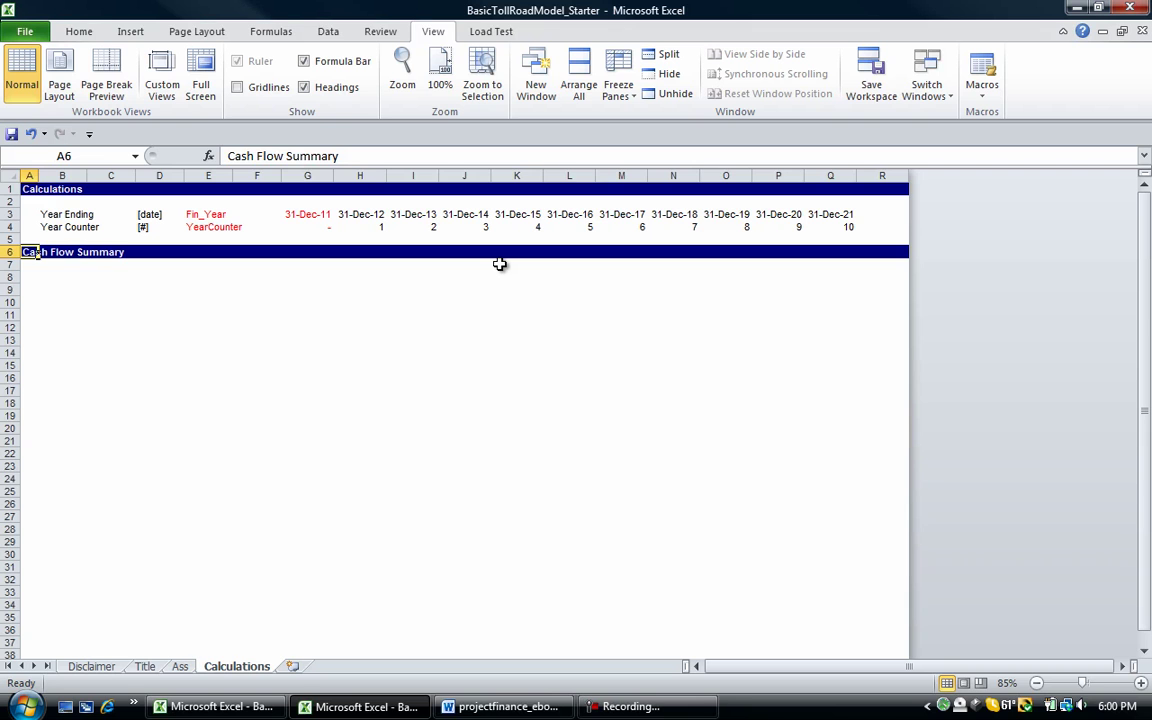
Fill rows 7 to 16 with yellow.
{"action": "key", "text": "Down"}
{"action": "key", "text": "Down"}
{"action": "key", "text": "Down"}
{"action": "key", "text": "Down"}
{"action": "key", "text": "Up"}
{"action": "key", "text": "Up"}
{"action": "key", "text": "Up"}
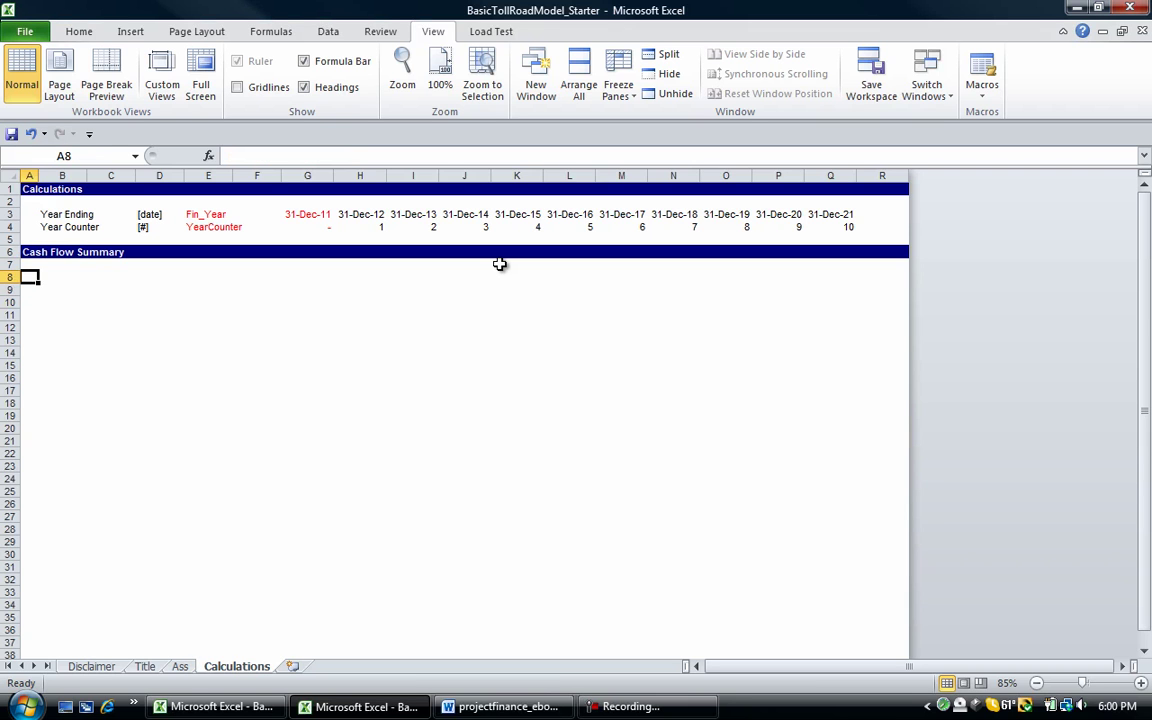
{"action": "key", "text": "shift+space"}
{"action": "key", "text": "shift+Down"}
{"action": "key", "text": "shift+Down"}
{"action": "key", "text": "shift+Down"}
{"action": "key", "text": "shift+Down"}
{"action": "key", "text": "shift+Down"}
{"action": "key", "text": "shift+Down"}
{"action": "key", "text": "shift+Down"}
{"action": "key", "text": "shift+Down"}
{"action": "key", "text": "shift+Down"}
{"action": "key", "text": "ctrl+shift+y"}
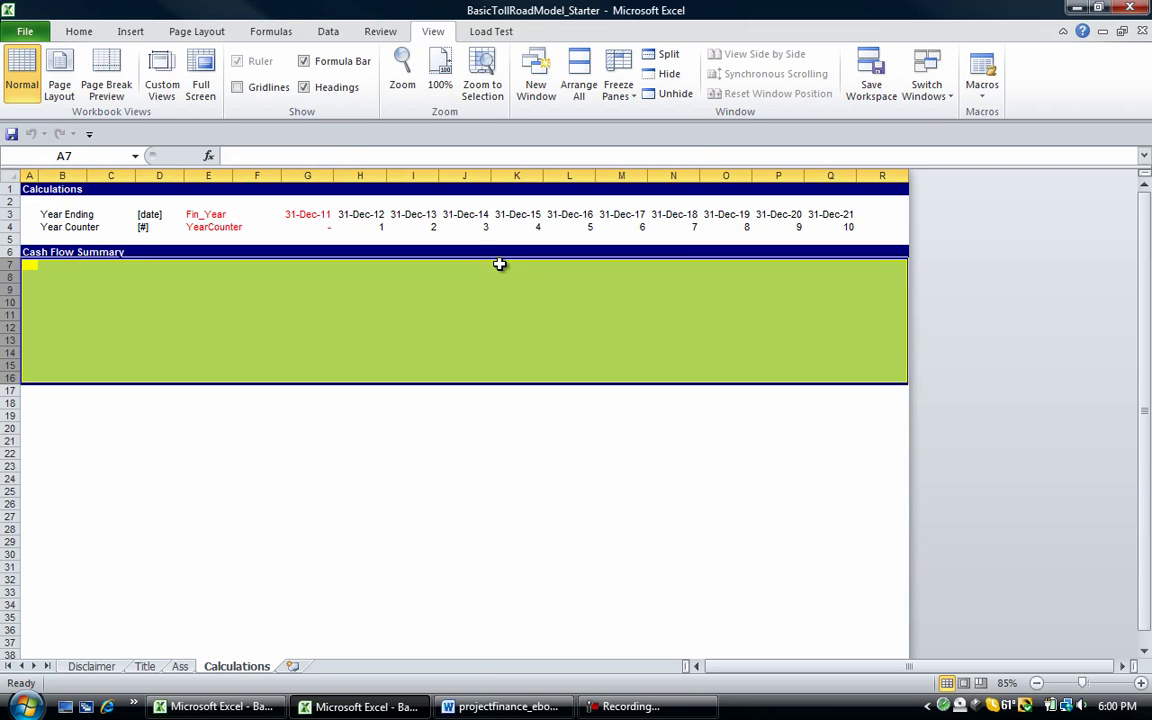
Copy the Cash Flow Summary heading row and paste it into row 17.
{"action": "key", "text": "Up"}
{"action": "key", "text": "ctrl+c"}
{"action": "key", "text": "Down"}
{"action": "key", "text": "Down"}
{"action": "key", "text": "Down"}
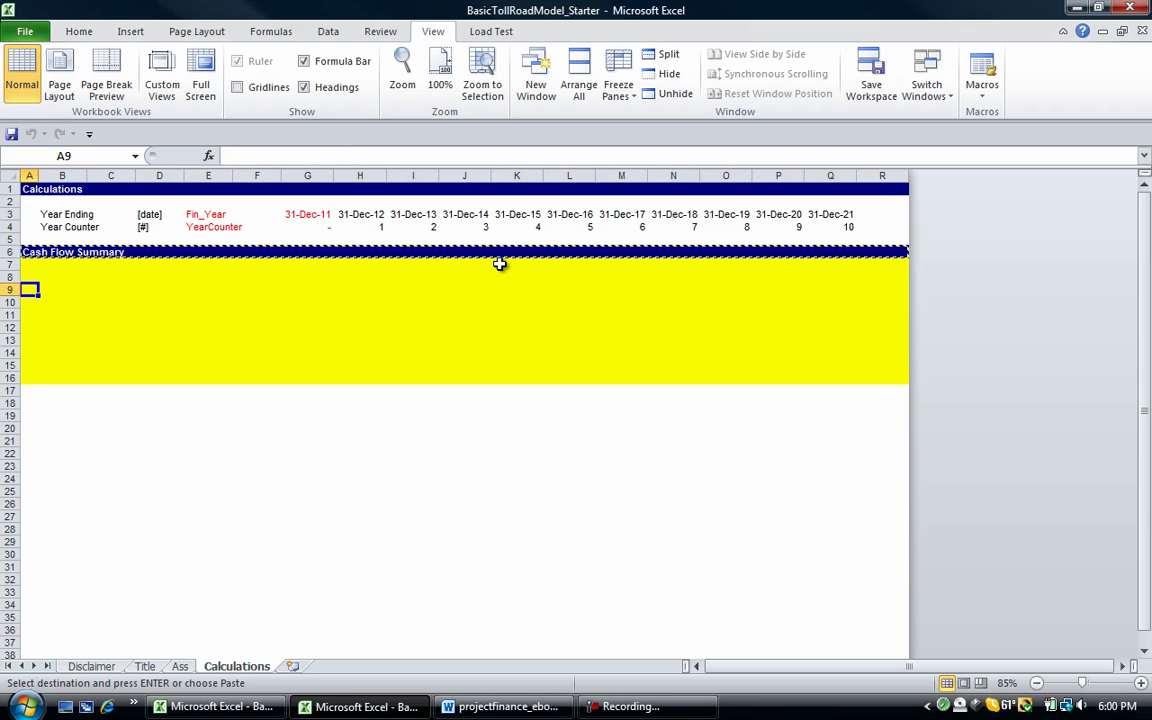
{"action": "key", "text": "Down"}
{"action": "key", "text": "Down"}
{"action": "key", "text": "Down"}
{"action": "key", "text": "Down"}
{"action": "key", "text": "Down"}
{"action": "key", "text": "Down"}
{"action": "key", "text": "Down"}
{"action": "key", "text": "Down"}
{"action": "key", "text": "Down"}
{"action": "key", "text": "Up"}
{"action": "key", "text": "ctrl+v"}
{"action": "key", "text": "Left"}
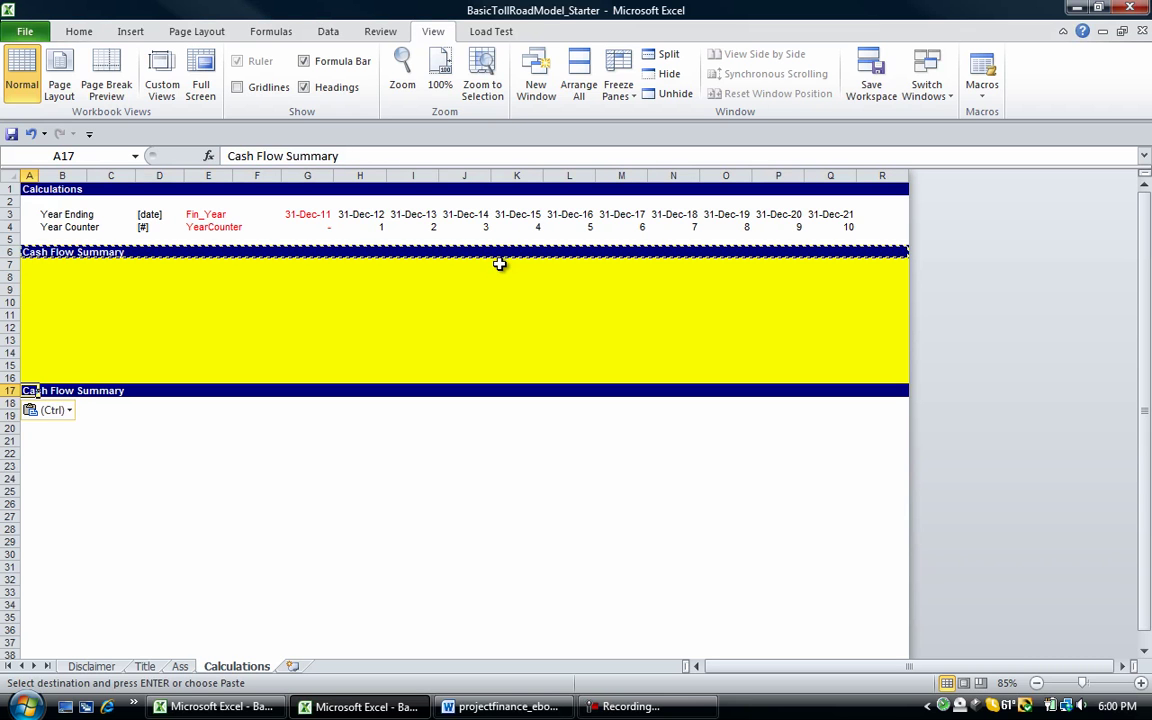
Retitle row 17 Indicators and list Inflation index, Cars index, Trucks index, Days in Year in B19:B22.
{"action": "type", "text": "Indica"}
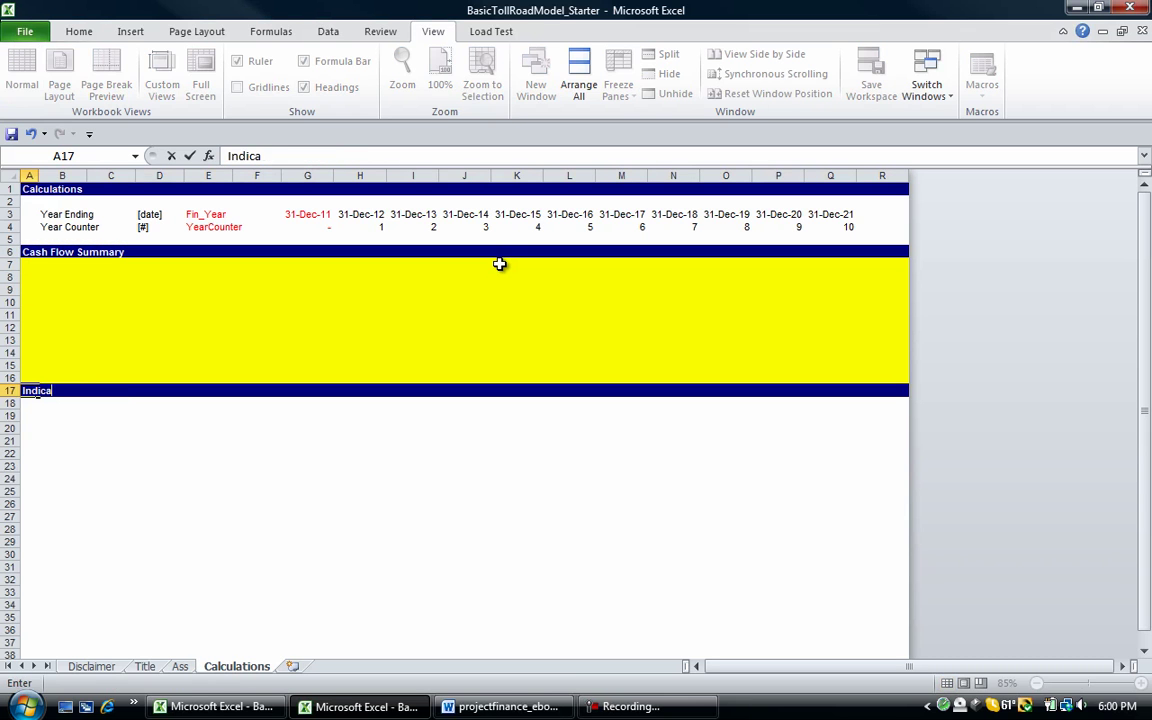
{"action": "type", "text": "tors"}
{"action": "key", "text": "Return"}
{"action": "key", "text": "Down"}
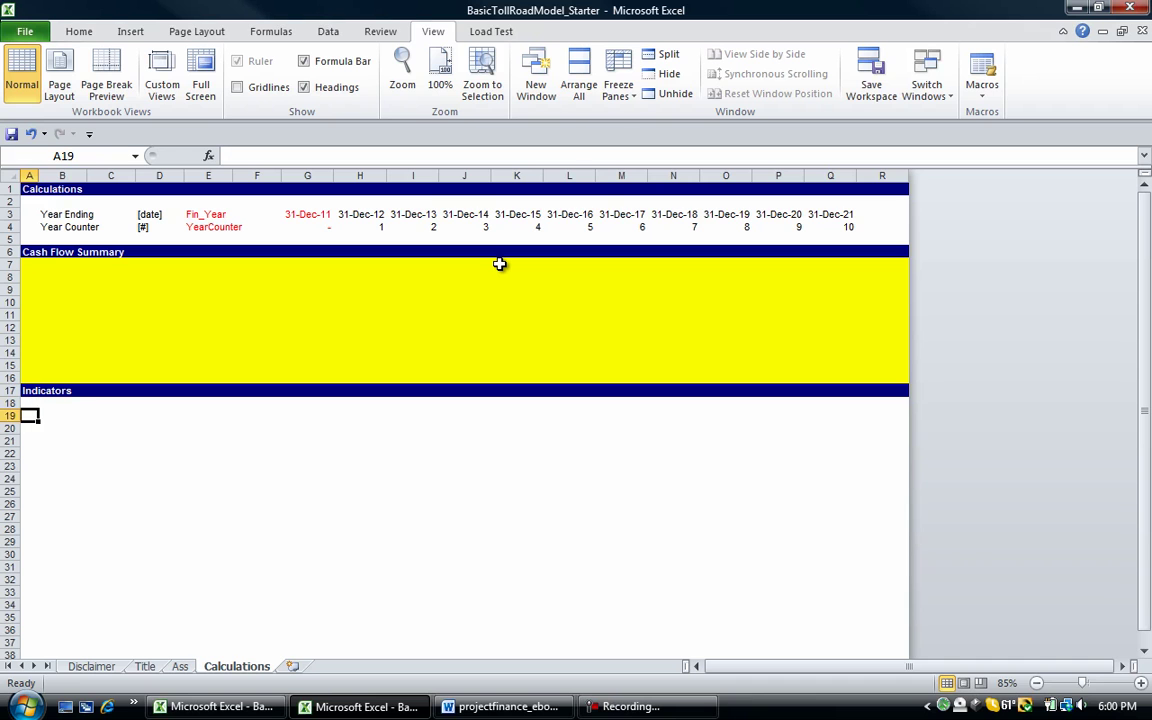
{"action": "key", "text": "Right"}
{"action": "type", "text": "Inflat"}
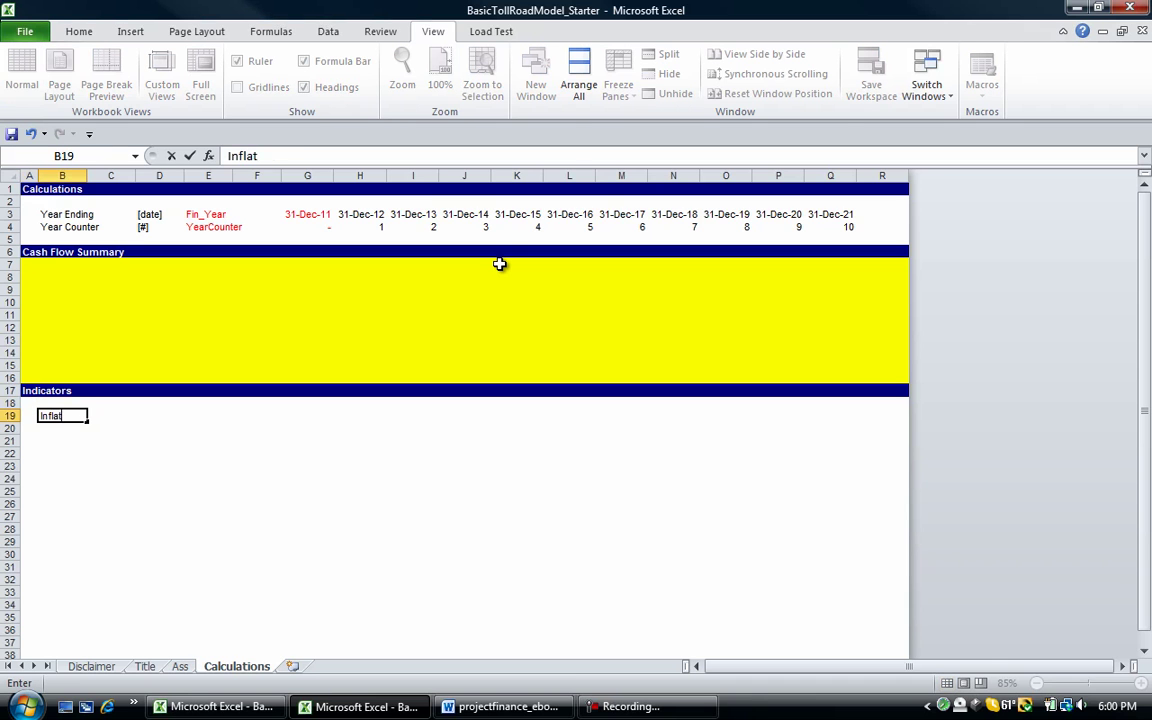
{"action": "type", "text": "ion index"}
{"action": "key", "text": "Return"}
{"action": "type", "text": "Car"}
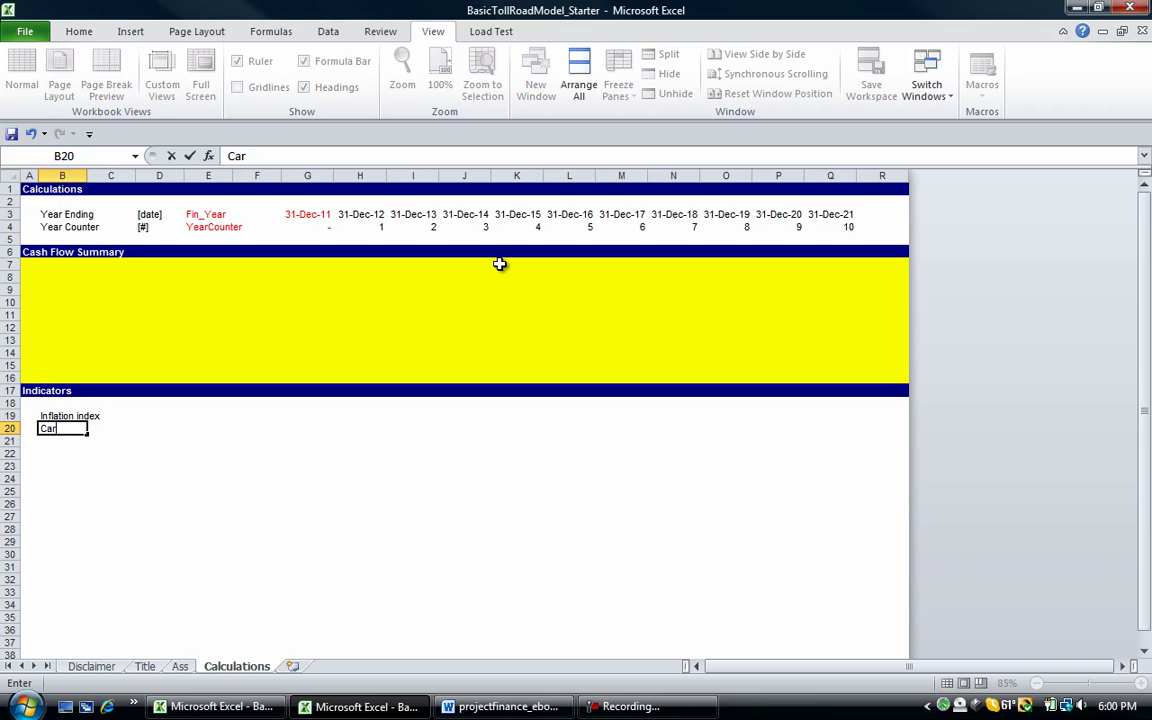
{"action": "type", "text": "s index"}
{"action": "key", "text": "Return"}
{"action": "type", "text": "Trucks in"}
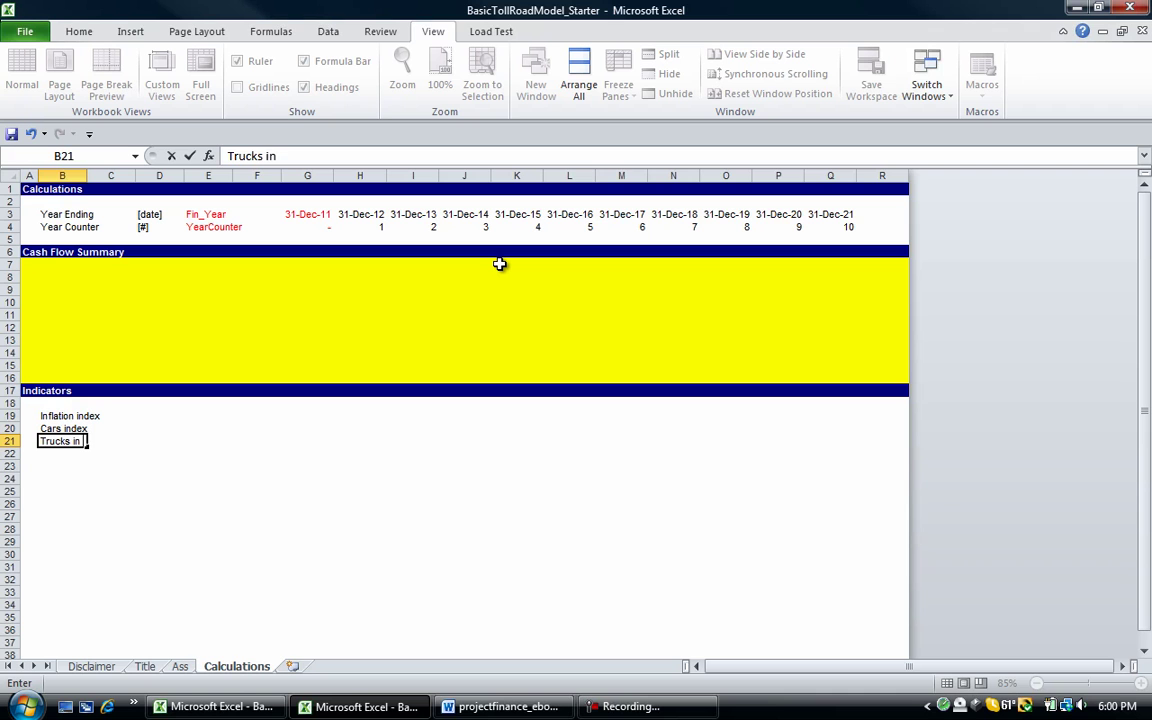
{"action": "type", "text": "dex"}
{"action": "key", "text": "Return"}
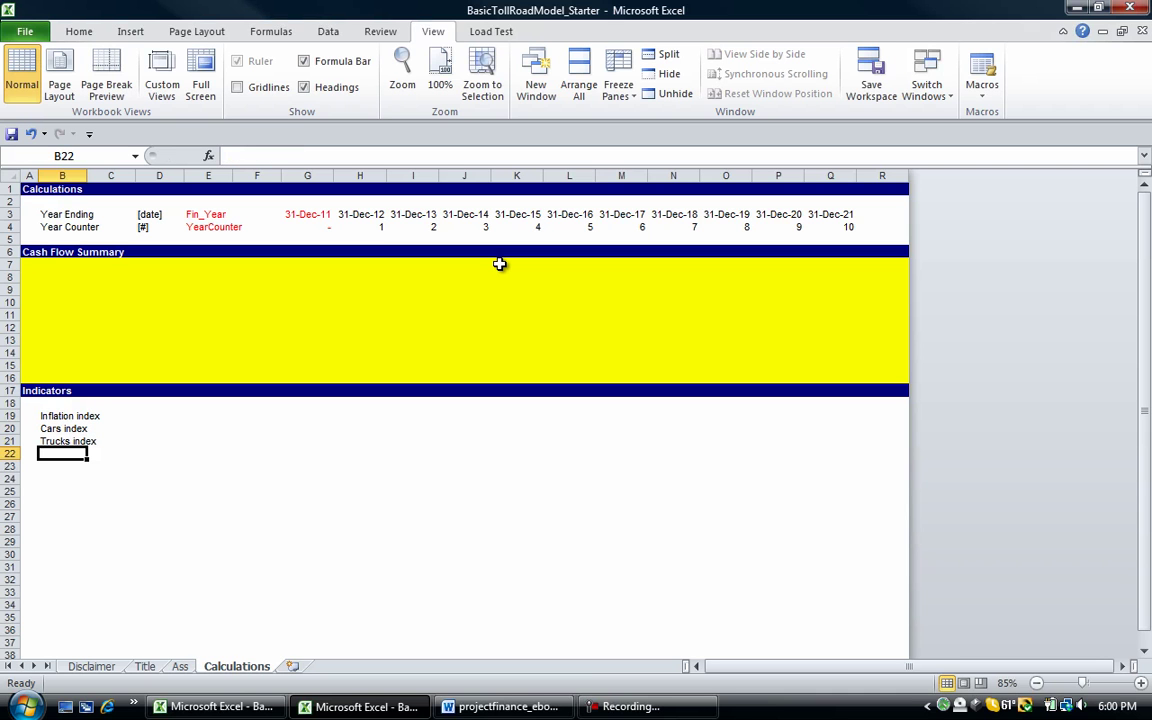
{"action": "type", "text": "Days"}
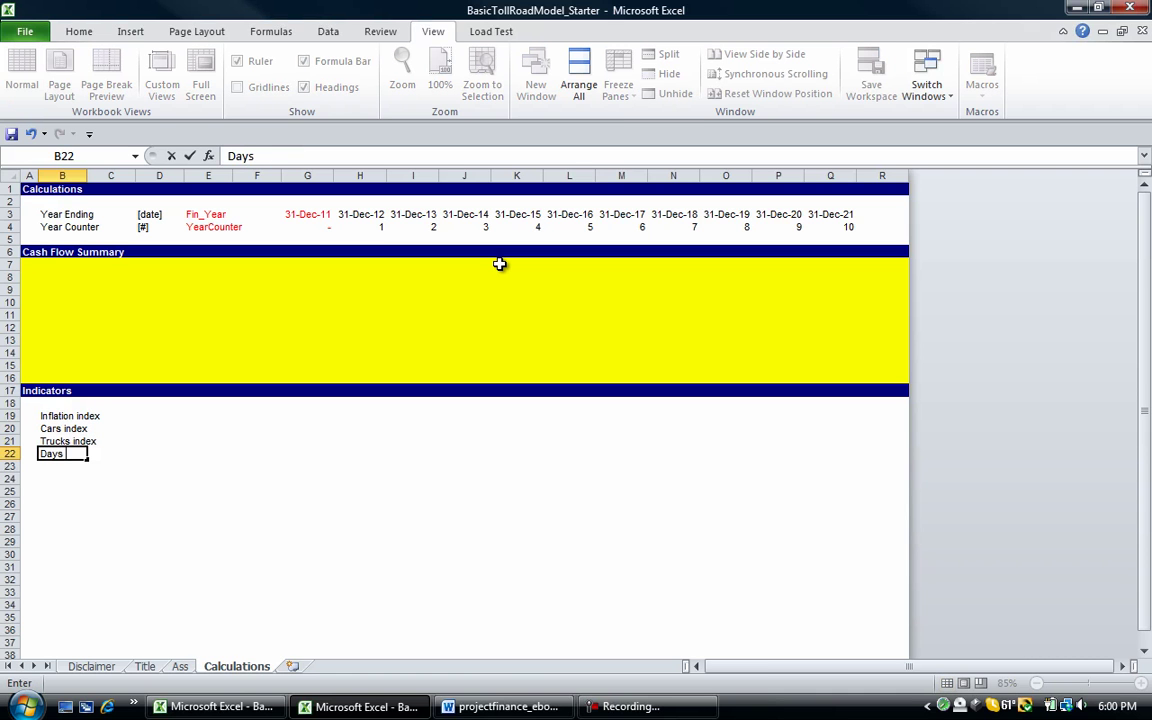
{"action": "type", "text": " in Year"}
{"action": "key", "text": "Return"}
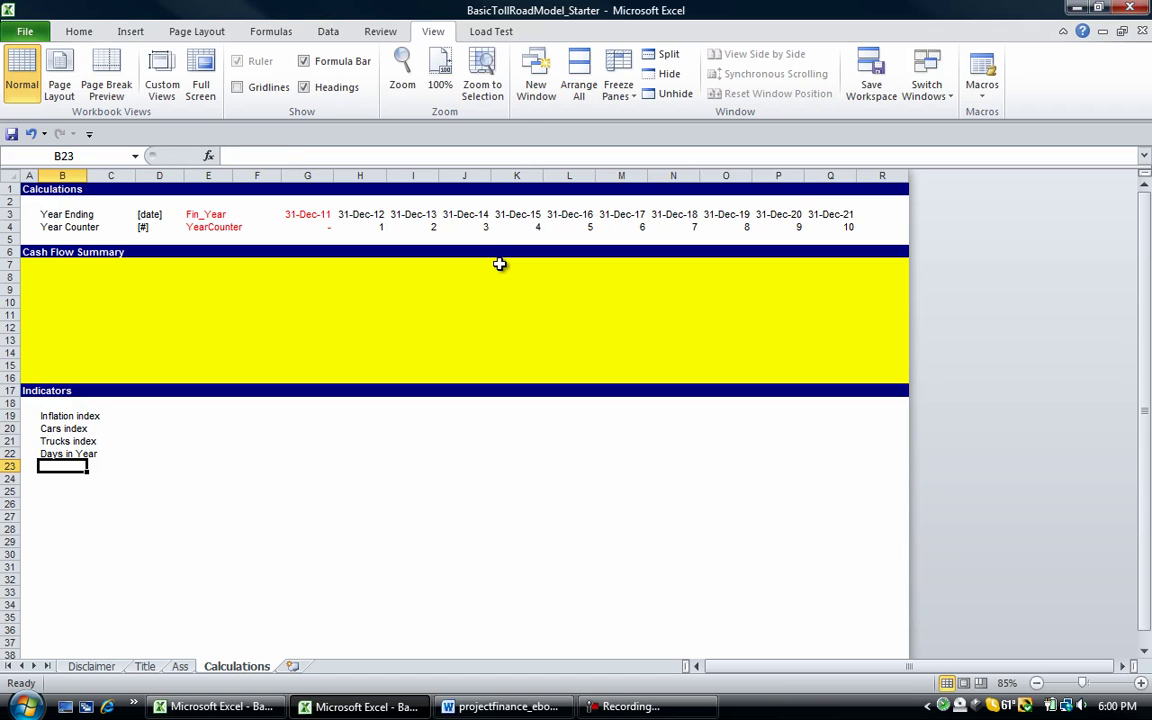
Enter the units %, %, % and # in D19:D22.
{"action": "key", "text": "Up"}
{"action": "key", "text": "Up"}
{"action": "key", "text": "Right"}
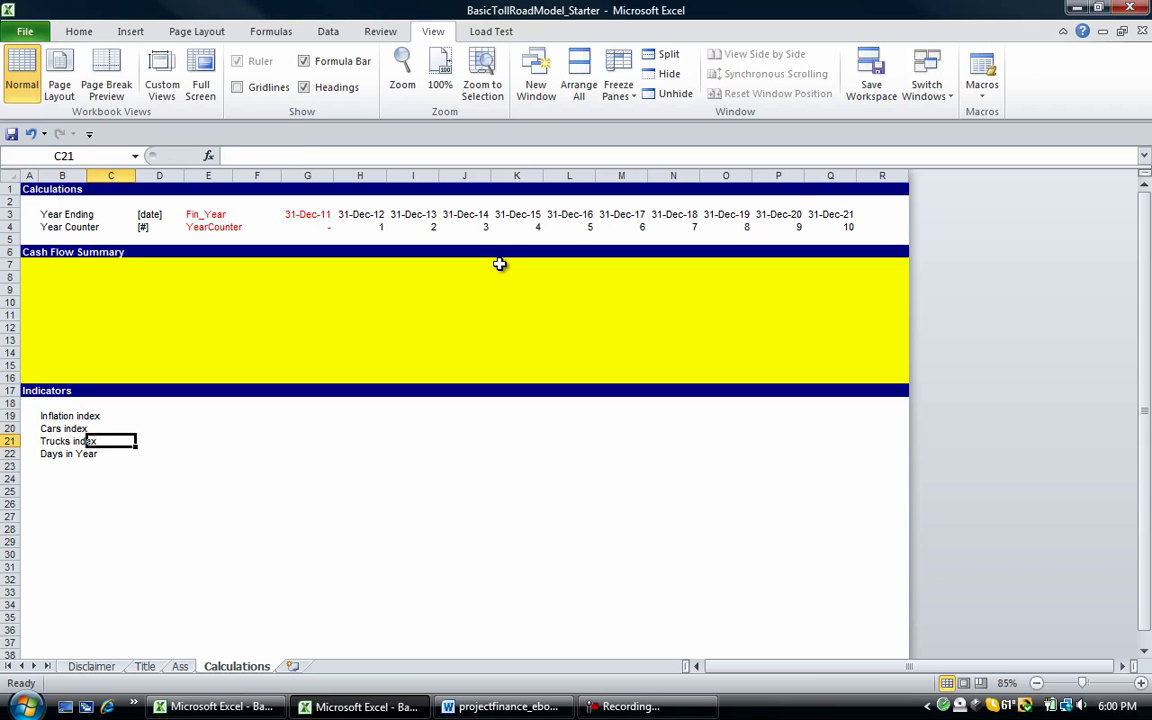
{"action": "key", "text": "Up"}
{"action": "key", "text": "Up"}
{"action": "key", "text": "Right"}
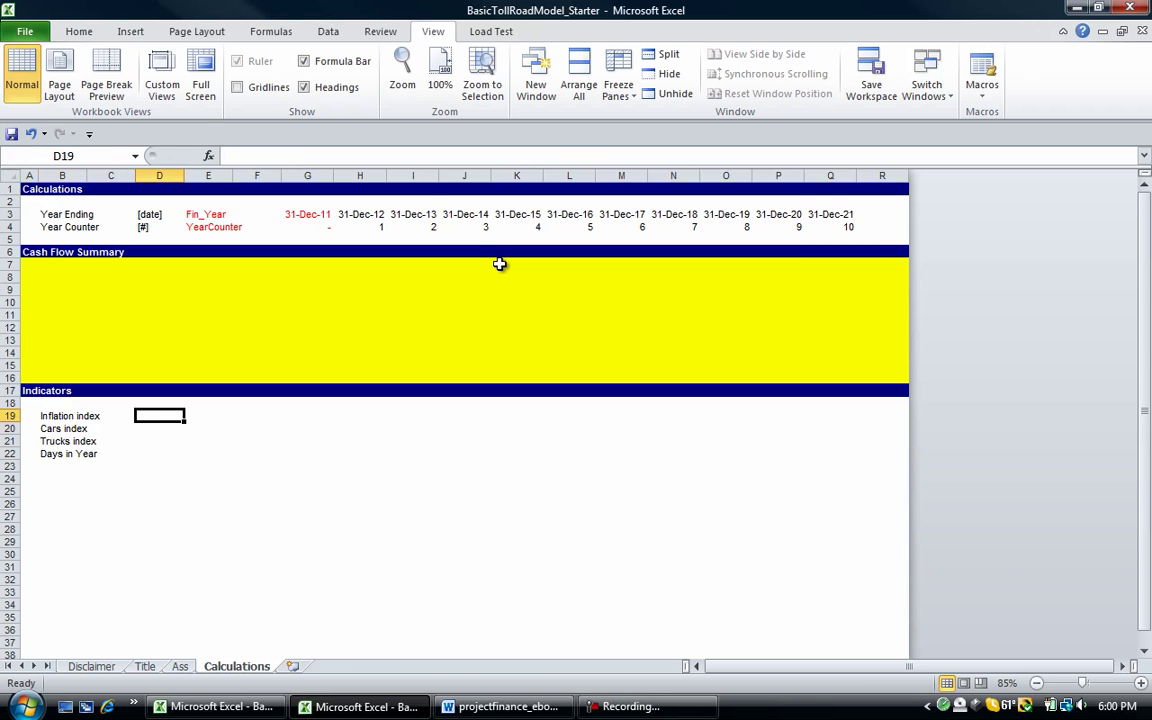
{"action": "type", "text": "%"}
{"action": "key", "text": "Return"}
{"action": "key", "text": "Up"}
{"action": "key", "text": "shift+Down"}
{"action": "key", "text": "shift+Down"}
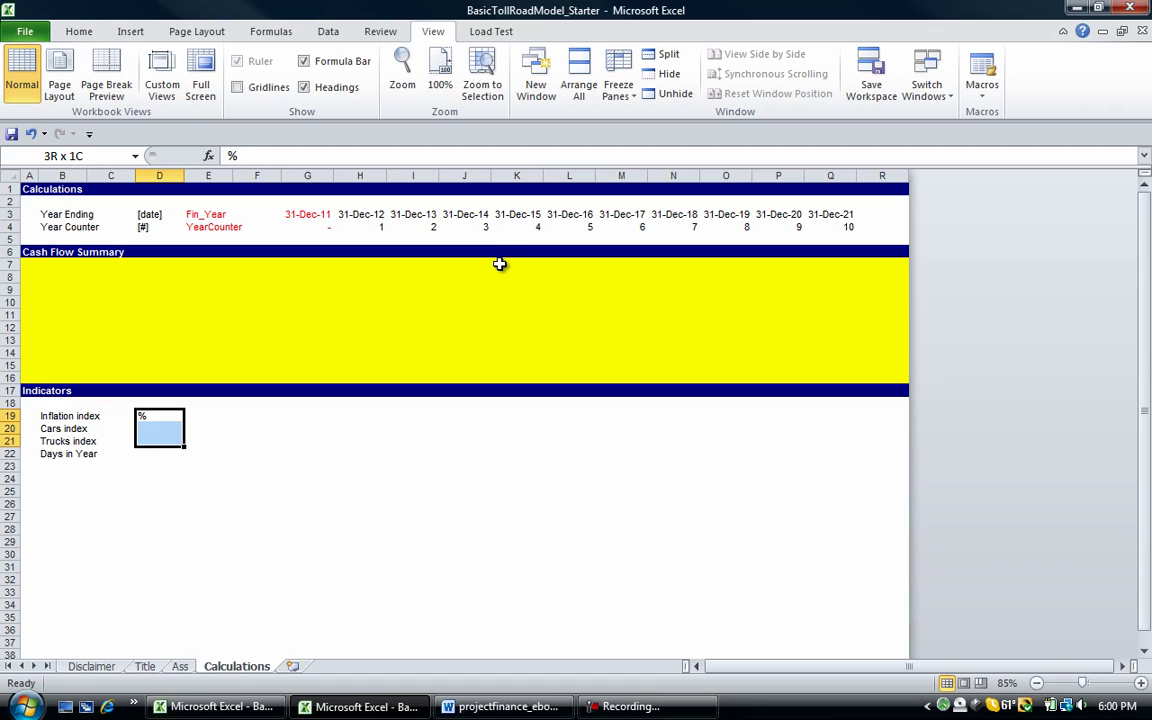
{"action": "key", "text": "Down"}
{"action": "type", "text": "%"}
{"action": "key", "text": "Return"}
{"action": "type", "text": "%"}
{"action": "key", "text": "Return"}
{"action": "type", "text": "#"}
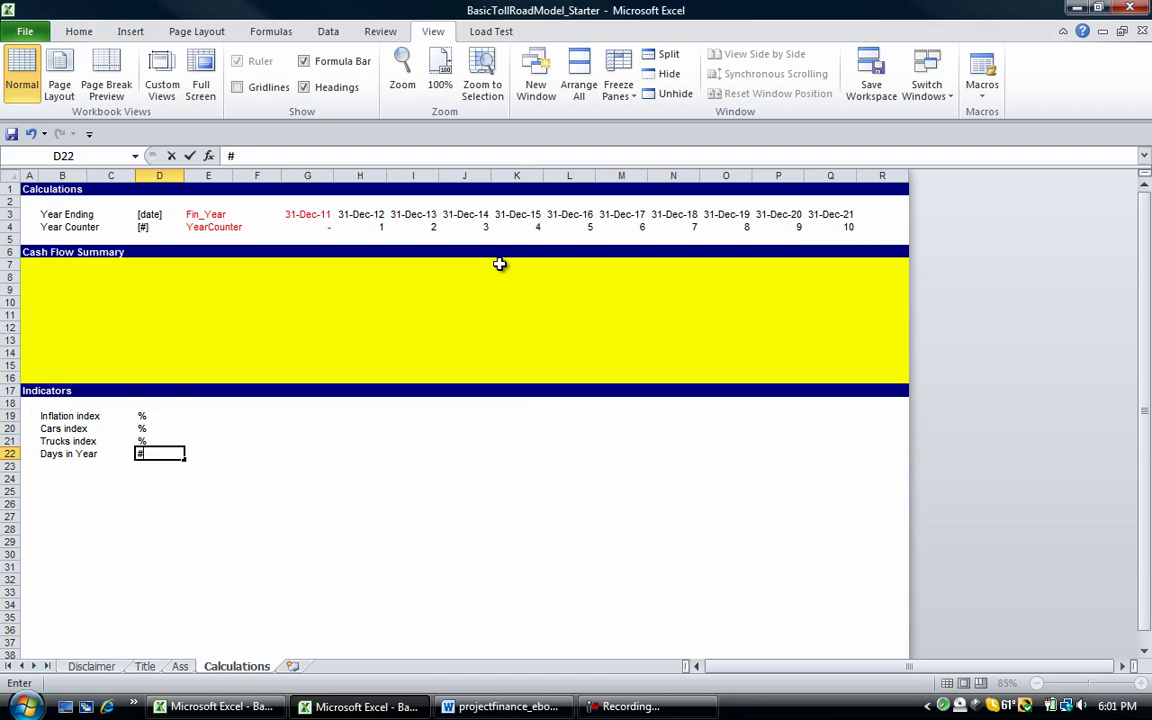
{"action": "key", "text": "Return"}
Apply the bracketed unit format to D19:D22 so they read [%] and [#].
{"action": "key", "text": "Up"}
{"action": "key", "text": "shift+Up"}
{"action": "key", "text": "shift+Up"}
{"action": "key", "text": "shift+Up"}
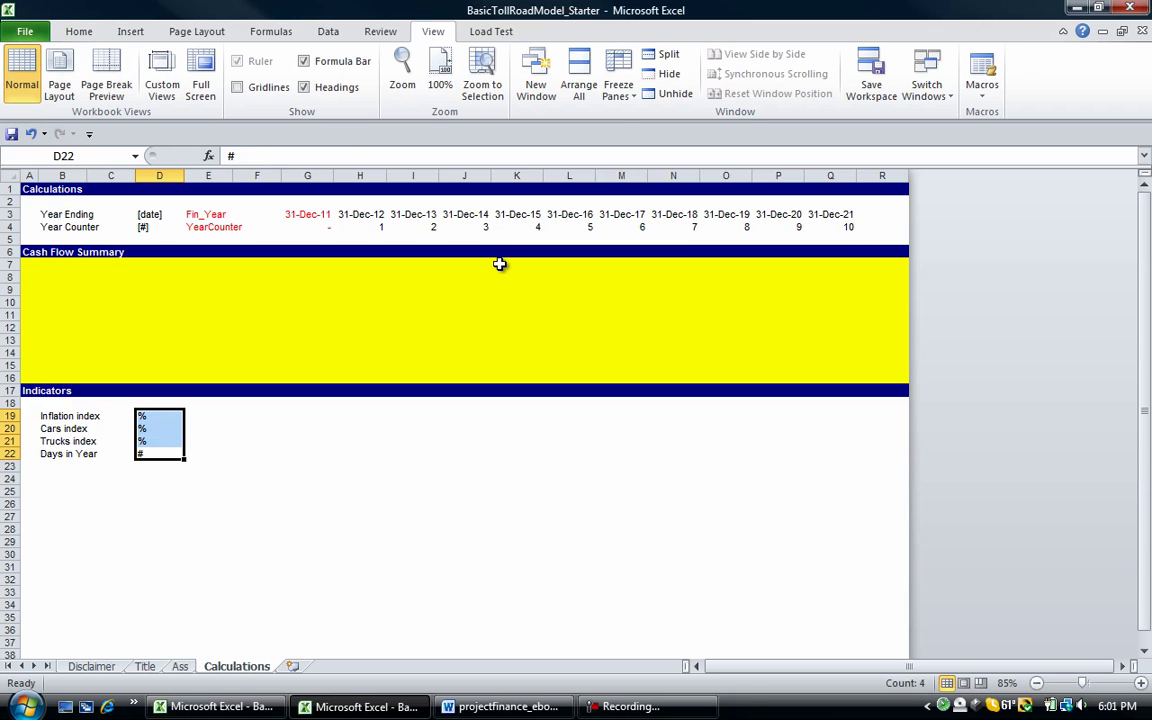
{"action": "key", "text": "ctrl+shift+u"}
{"action": "key", "text": "Left"}
{"action": "key", "text": "Left"}
{"action": "key", "text": "Left"}
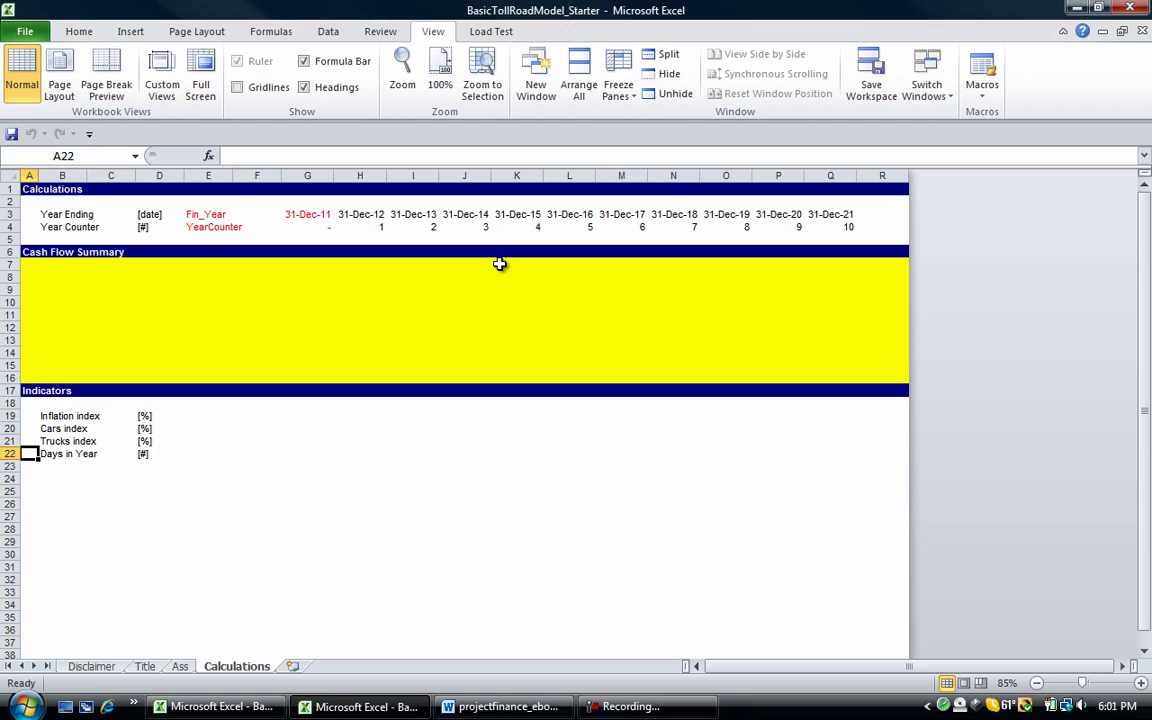
{"action": "key", "text": "Up"}
{"action": "key", "text": "Right"}
{"action": "key", "text": "Right"}
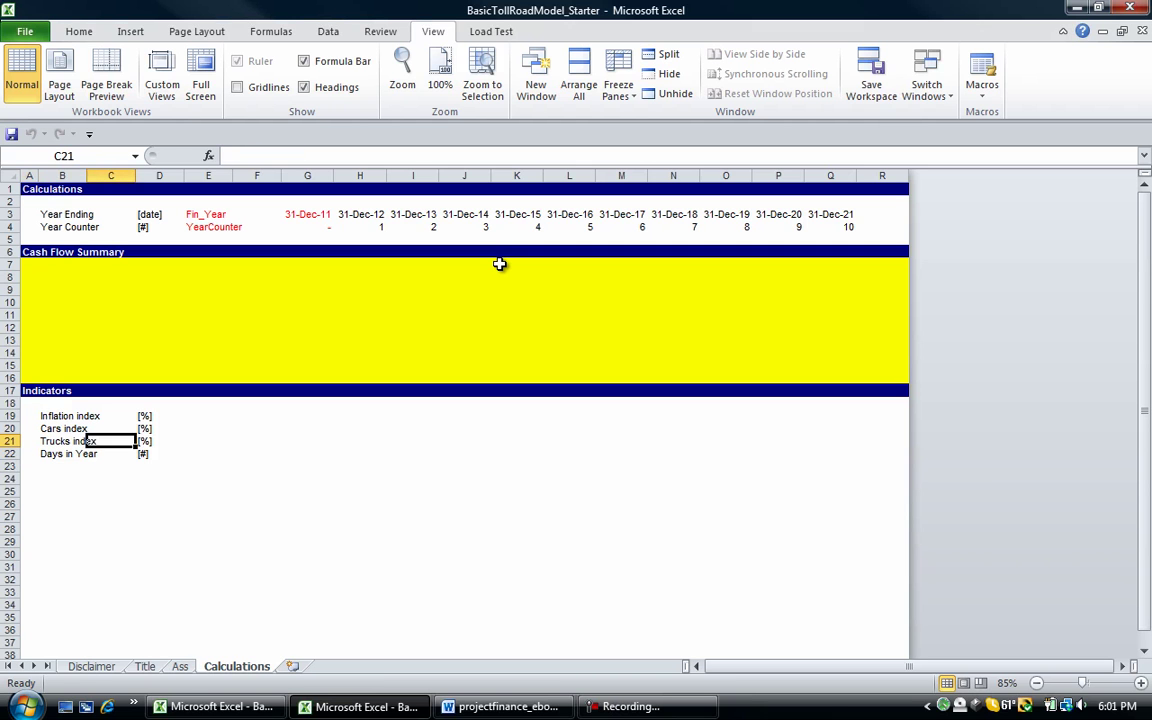
{"action": "key", "text": "Up"}
{"action": "key", "text": "Right"}
{"action": "key", "text": "Right"}
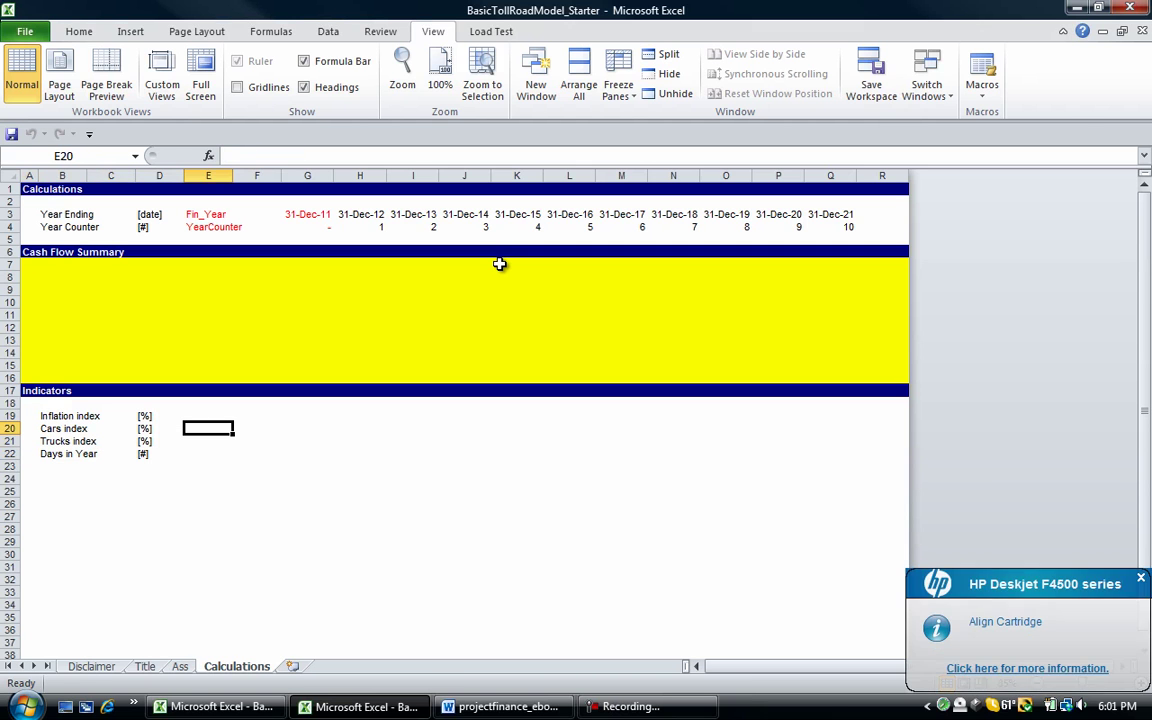
{"action": "key", "text": "Right"}
{"action": "key", "text": "Right"}
Start the Inflation, Cars and Trucks indexes at 100.00% in red in G19:G21.
{"action": "key", "text": "Up"}
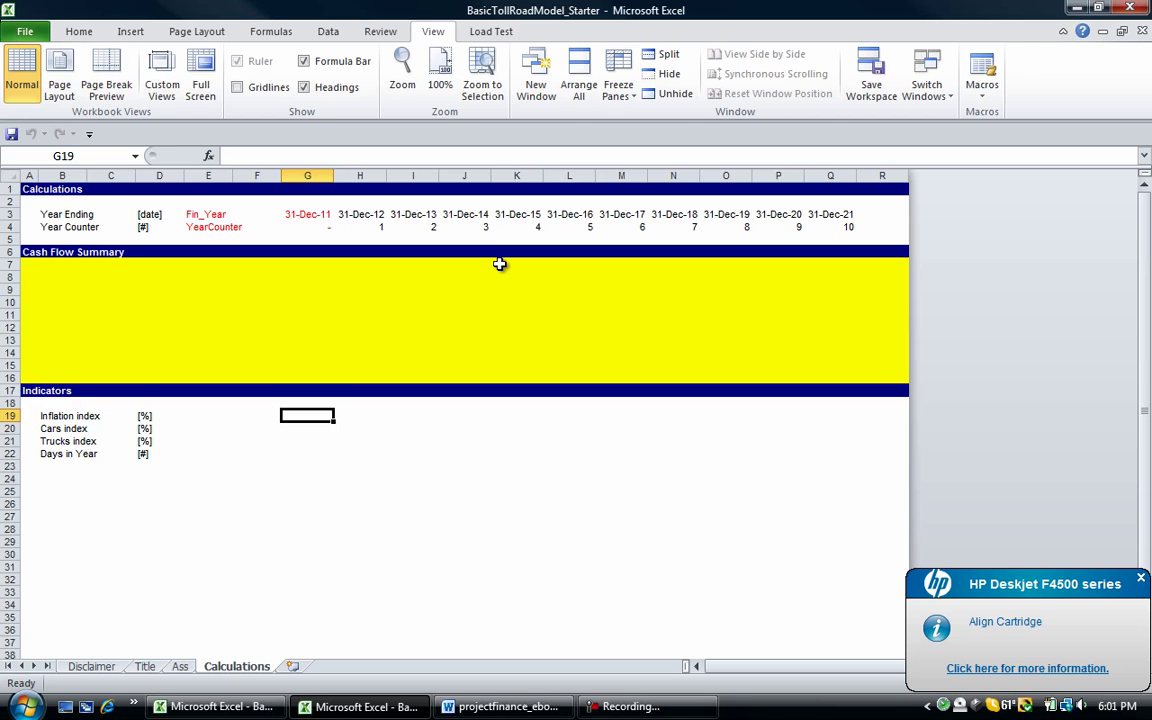
{"action": "type", "text": "100%"}
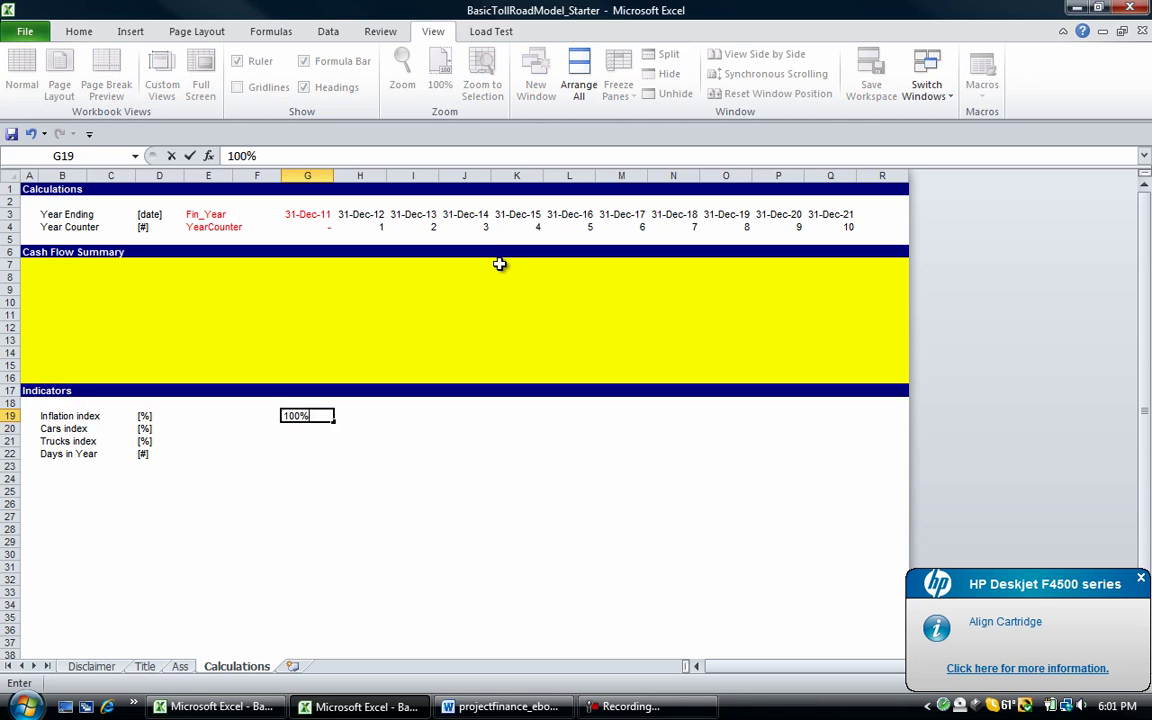
{"action": "key", "text": "ctrl+Return"}
{"action": "key", "text": "ctrl+shift+i"}
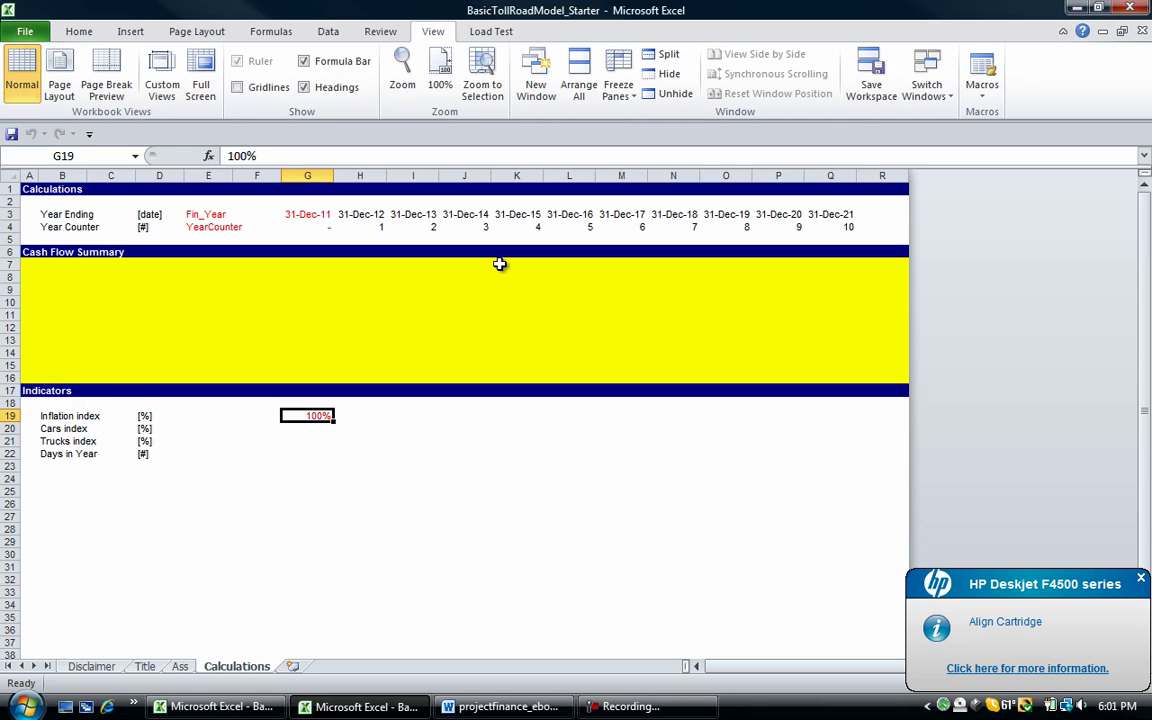
{"action": "key", "text": "shift+Down"}
{"action": "key", "text": "shift+Down"}
{"action": "key", "text": "ctrl+d"}
{"action": "key", "text": "ctrl+shift+asciitilde"}
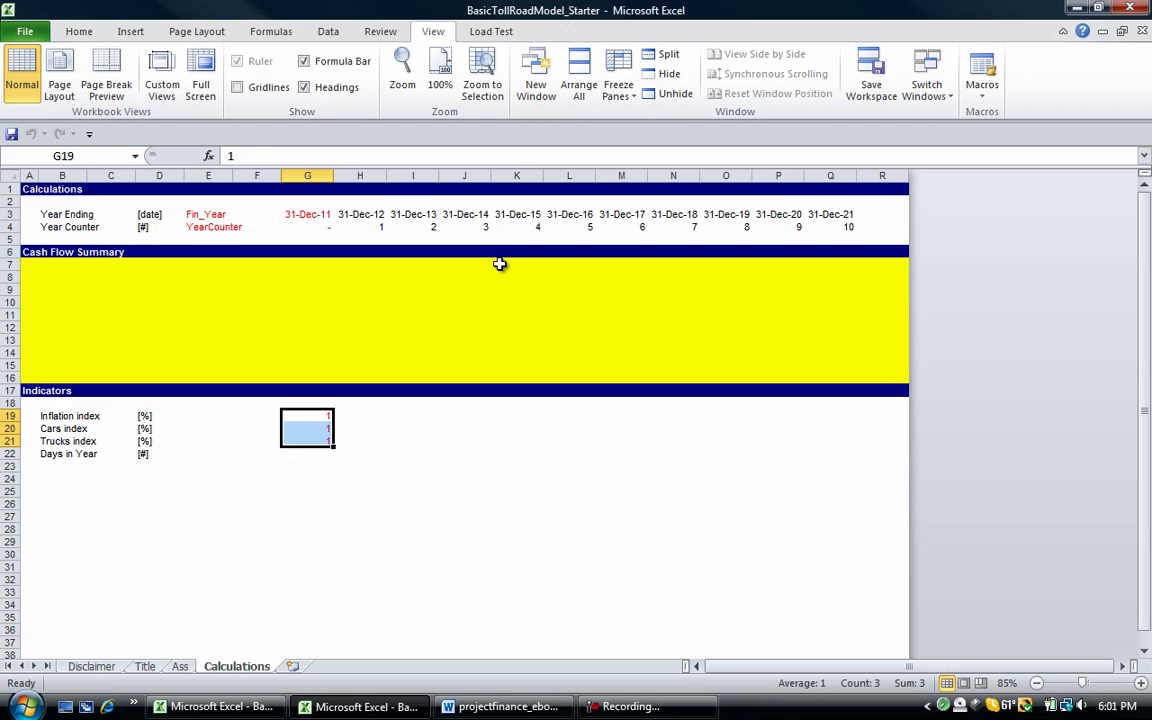
{"action": "key", "text": "ctrl+shift+5"}
{"action": "key", "text": "Right"}
{"action": "key", "text": "Right"}
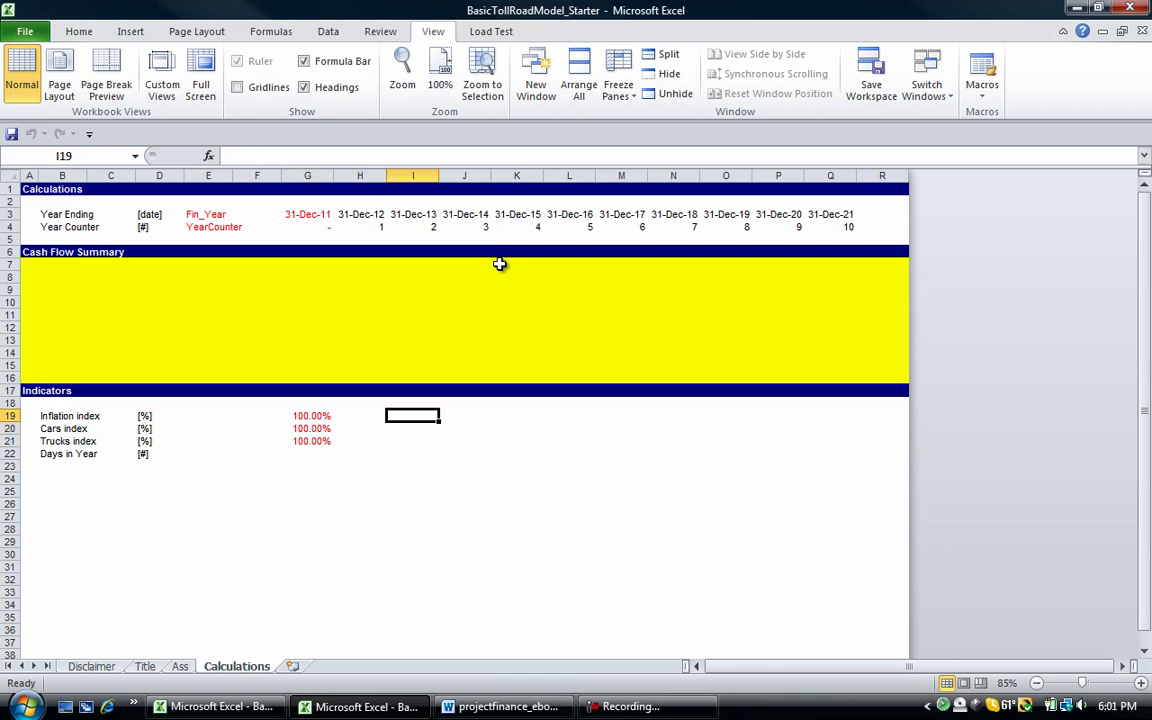
{"action": "key", "text": "Left"}
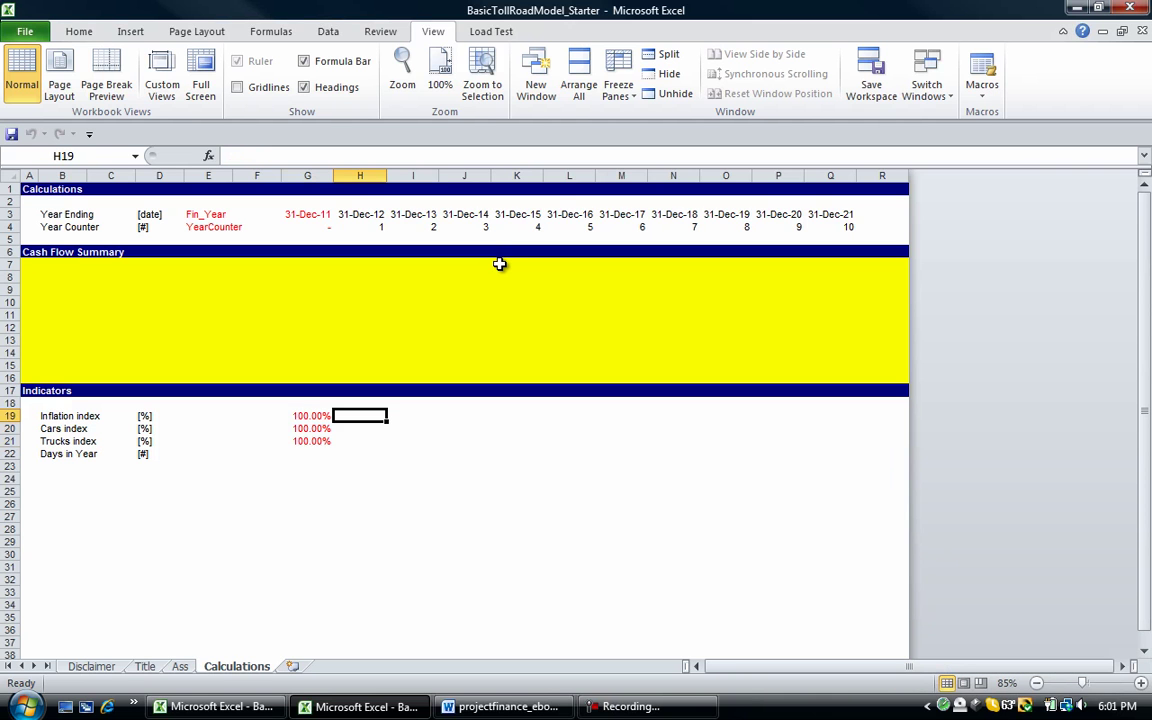
Check the 2.00% Inflation assumption on the Ass sheet and return to Calculations.
{"action": "key", "text": "ctrl+Page_Up"}
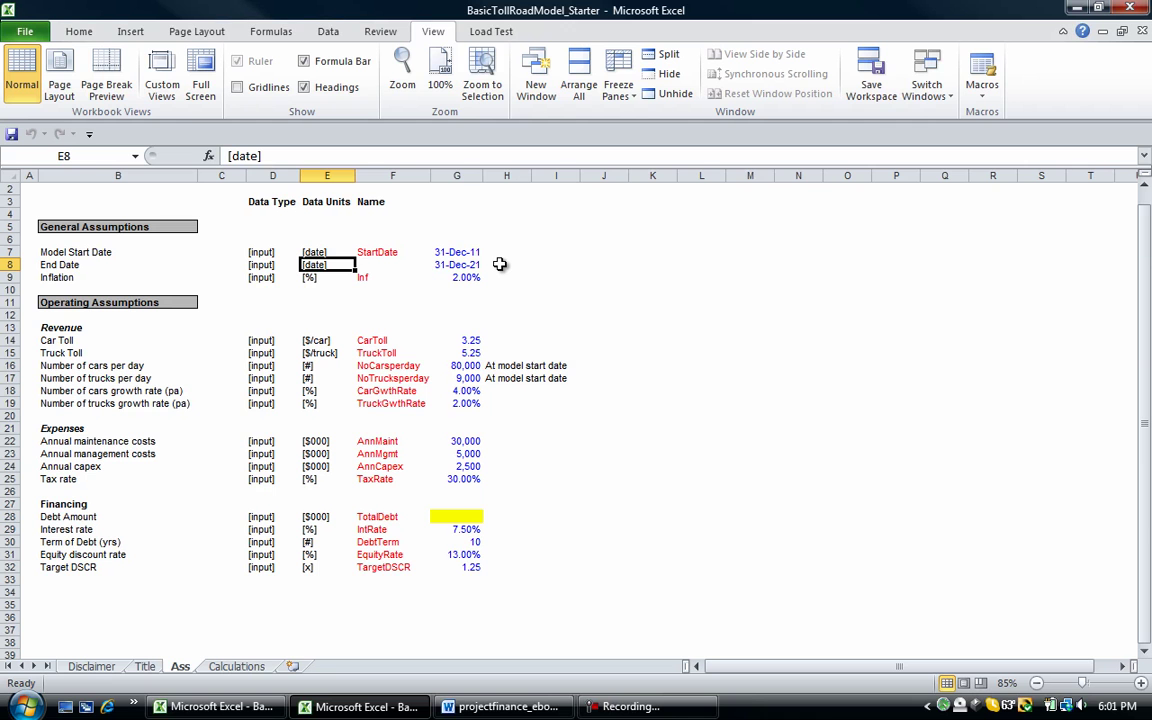
{"action": "key", "text": "Down"}
{"action": "key", "text": "Right"}
{"action": "key", "text": "Right"}
{"action": "key", "text": "Right"}
{"action": "key", "text": "Right"}
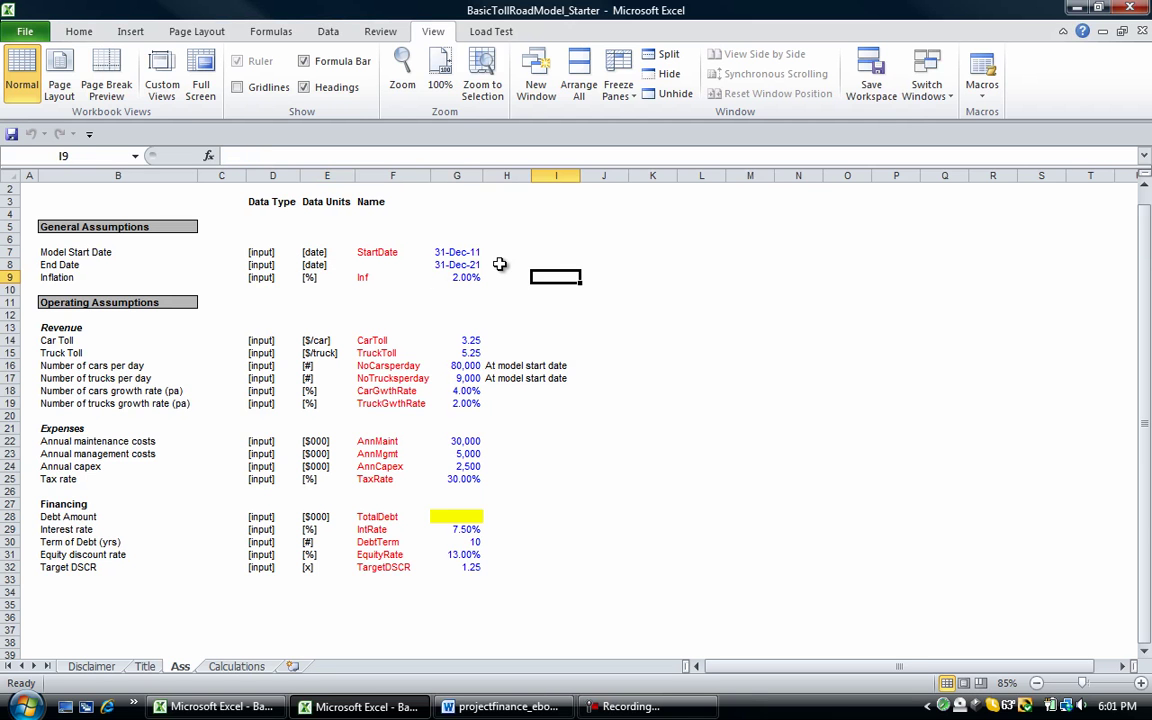
{"action": "key", "text": "ctrl+Page_Down"}
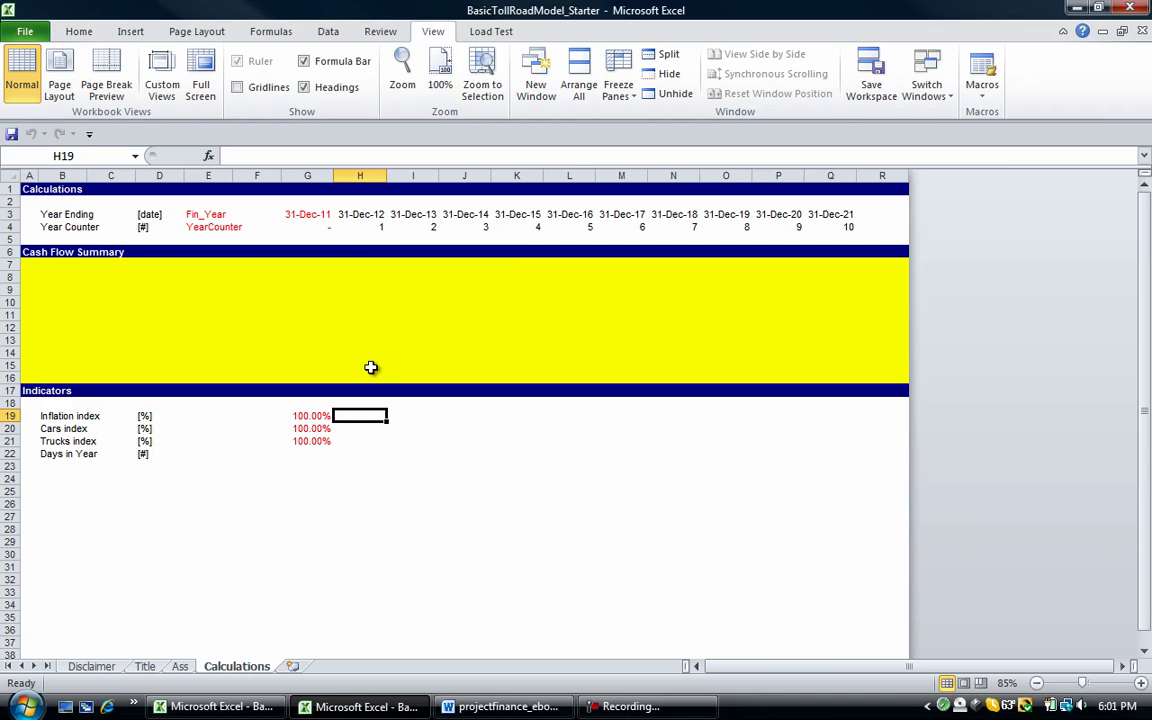
Enter =G19*(1+inf) in H19, dismissing the printer ink popup along the way.
{"action": "type", "text": "="}
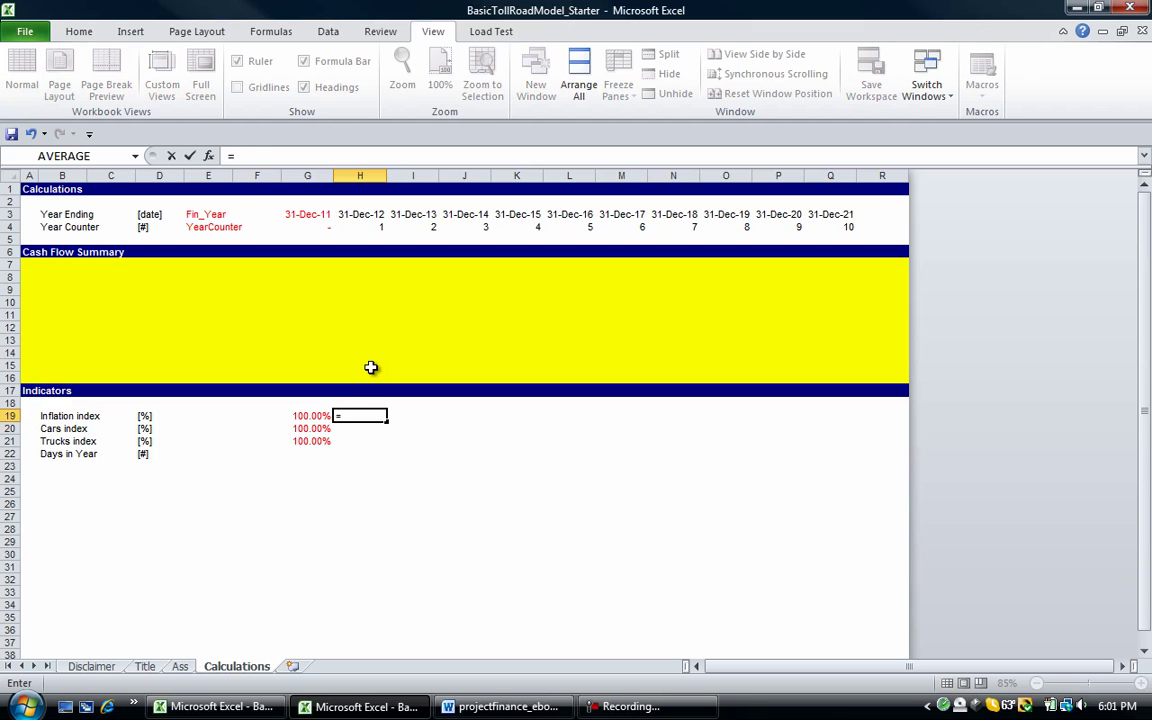
{"action": "key", "text": "Left"}
{"action": "type", "text": "*"}
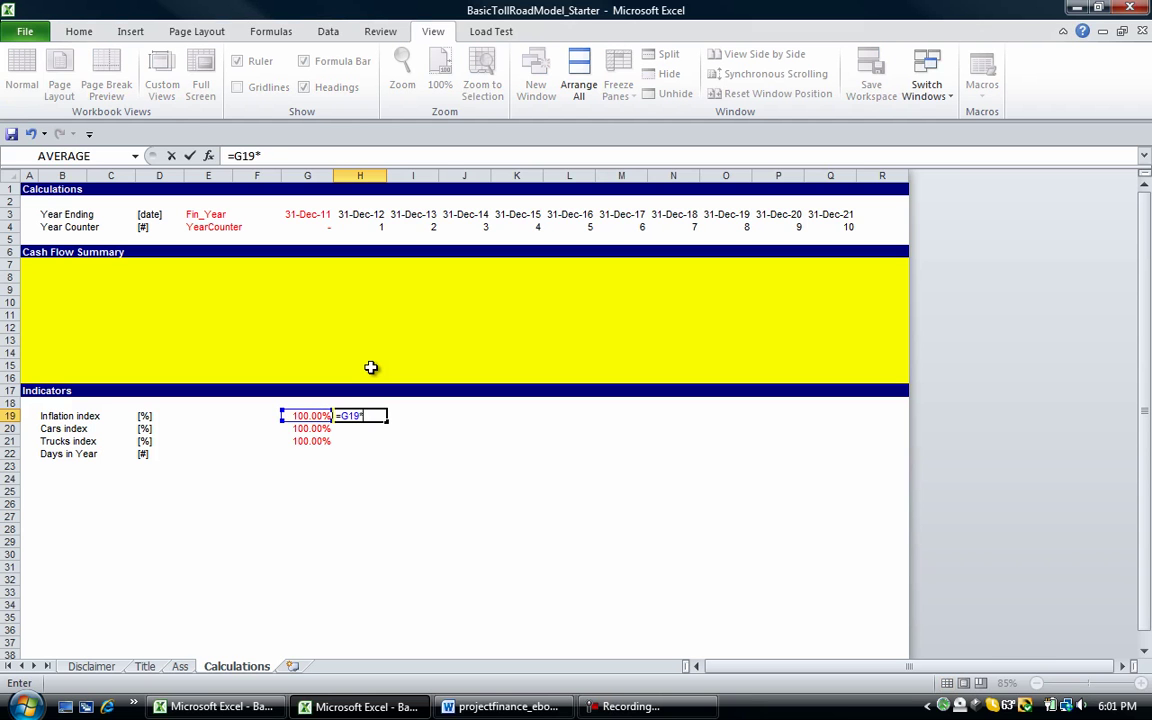
{"action": "type", "text": "(1+"}
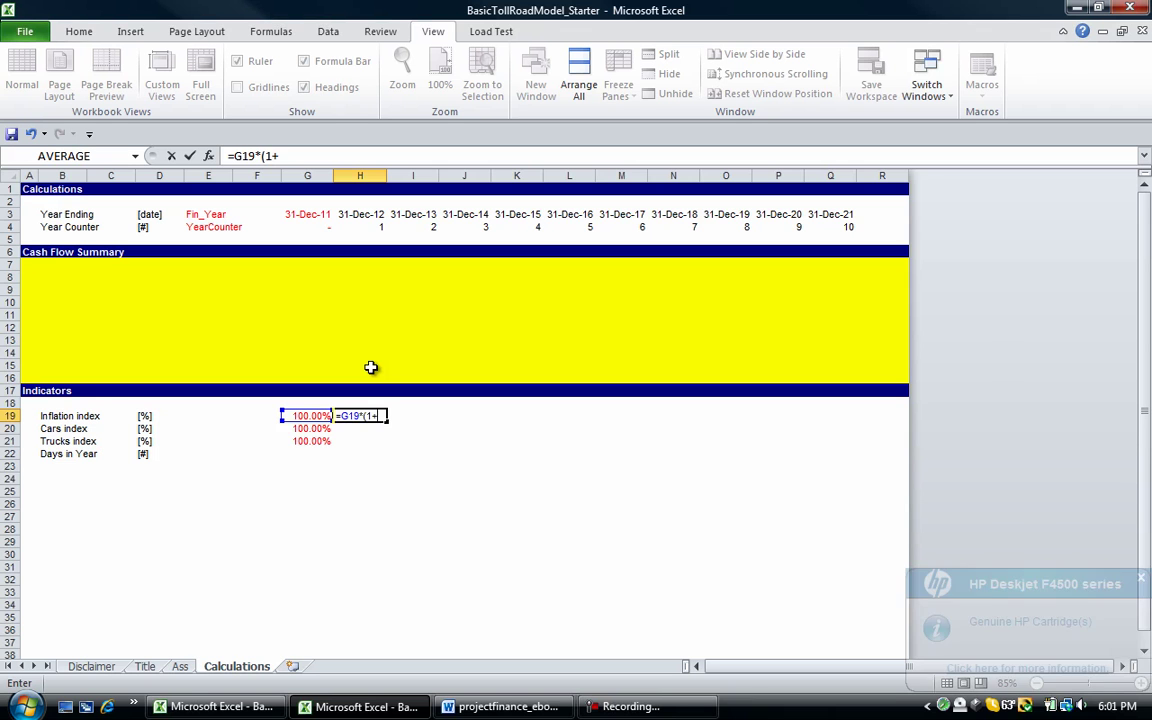
{"action": "type", "text": "inf)"}
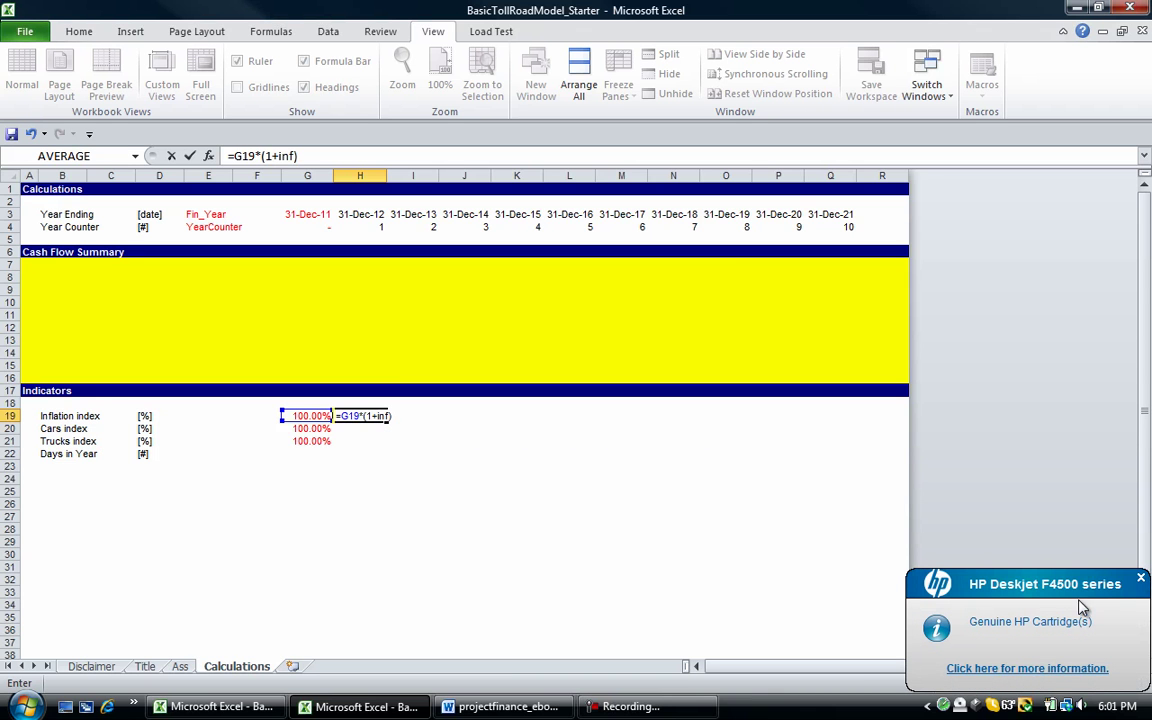
{"action": "left_click", "coordinate": [1046, 648]}
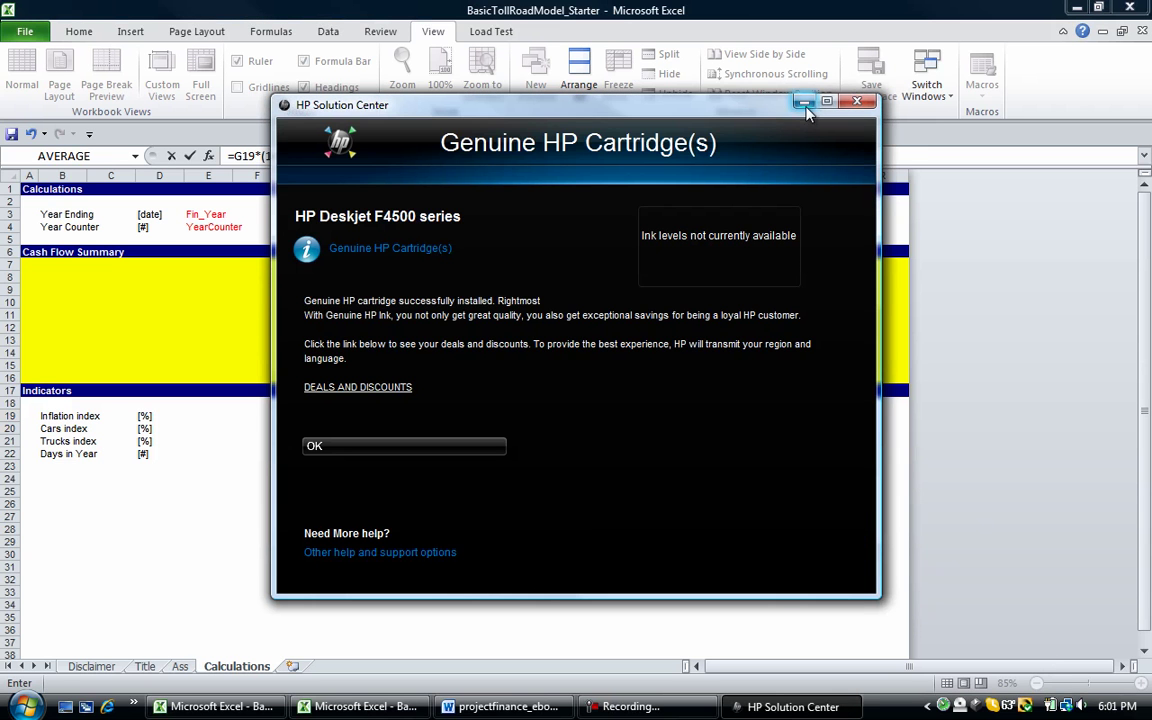
{"action": "left_click", "coordinate": [804, 101]}
{"action": "left_click", "coordinate": [390, 480]}
Format H19 as a percentage and fill it across to Q19, reaching 121.90%.
{"action": "key", "text": "Left"}
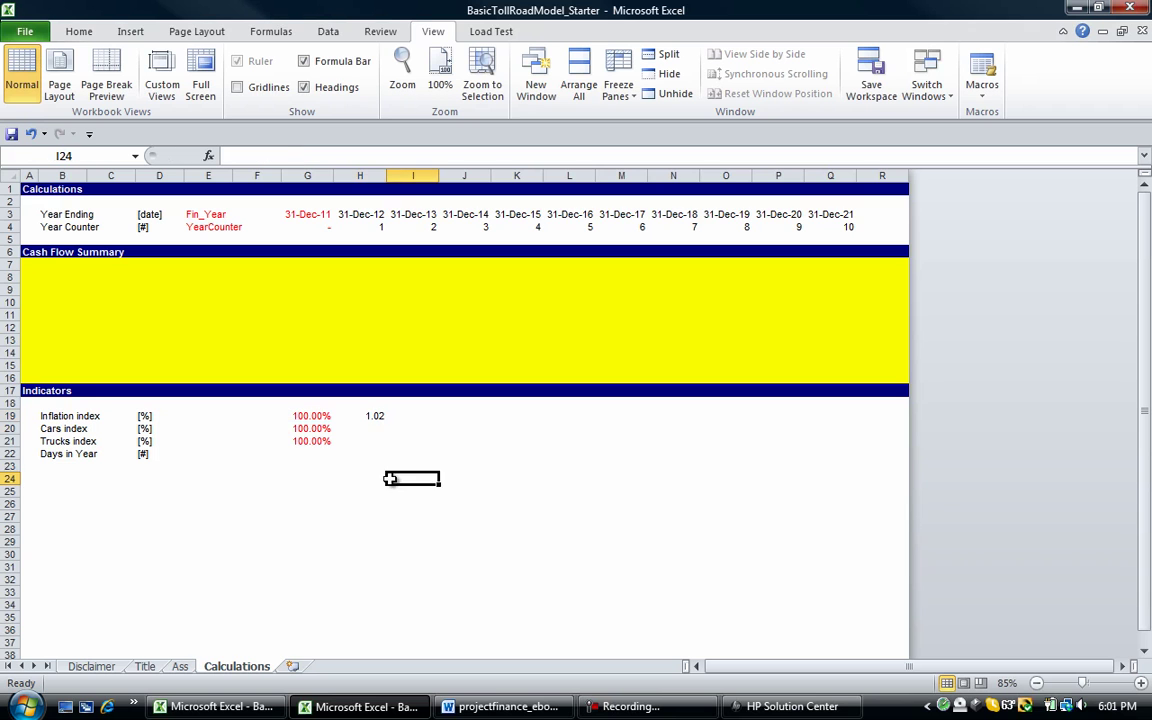
{"action": "key", "text": "Up"}
{"action": "key", "text": "Up"}
{"action": "key", "text": "Up"}
{"action": "key", "text": "Up"}
{"action": "key", "text": "Up"}
{"action": "key", "text": "ctrl+shift+5"}
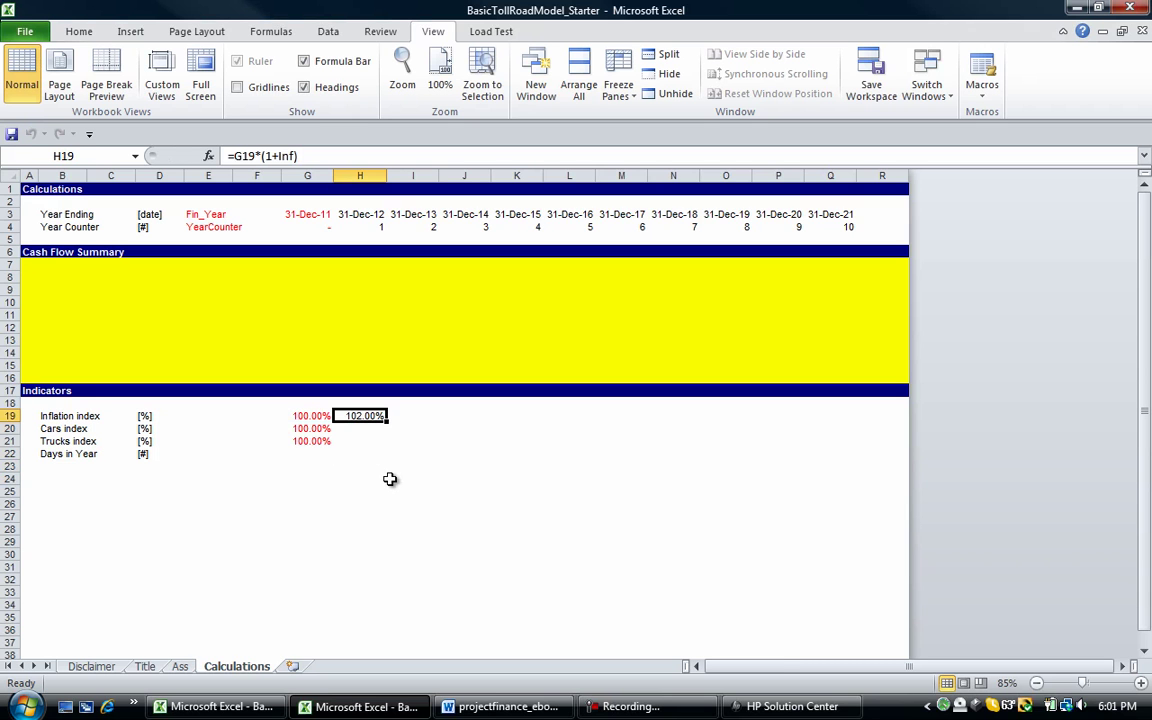
{"action": "key", "text": "shift+Right"}
{"action": "key", "text": "shift+Right"}
{"action": "key", "text": "shift+Right"}
{"action": "key", "text": "shift+Right"}
{"action": "key", "text": "shift+Right"}
{"action": "key", "text": "shift+Right"}
{"action": "key", "text": "shift+Right"}
{"action": "key", "text": "shift+Right"}
{"action": "key", "text": "shift+Right"}
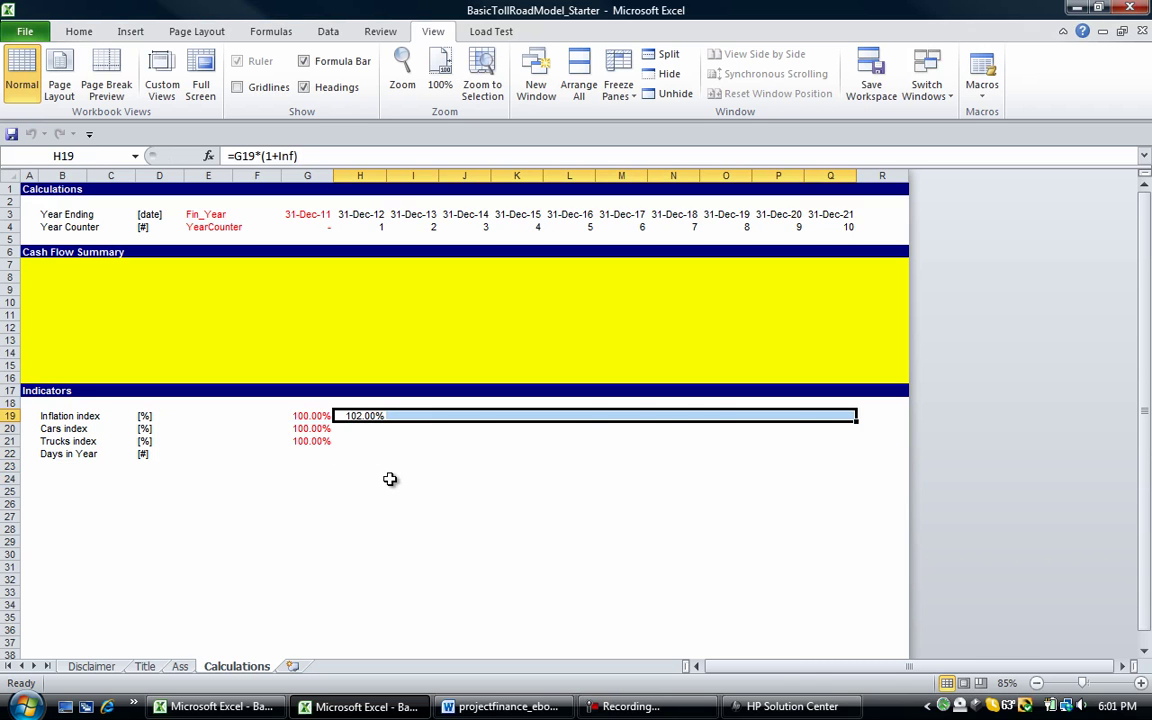
{"action": "key", "text": "ctrl+r"}
{"action": "key", "text": "Left"}
{"action": "key", "text": "Left"}
{"action": "key", "text": "Left"}
{"action": "key", "text": "Right"}
{"action": "key", "text": "Right"}
{"action": "key", "text": "Right"}
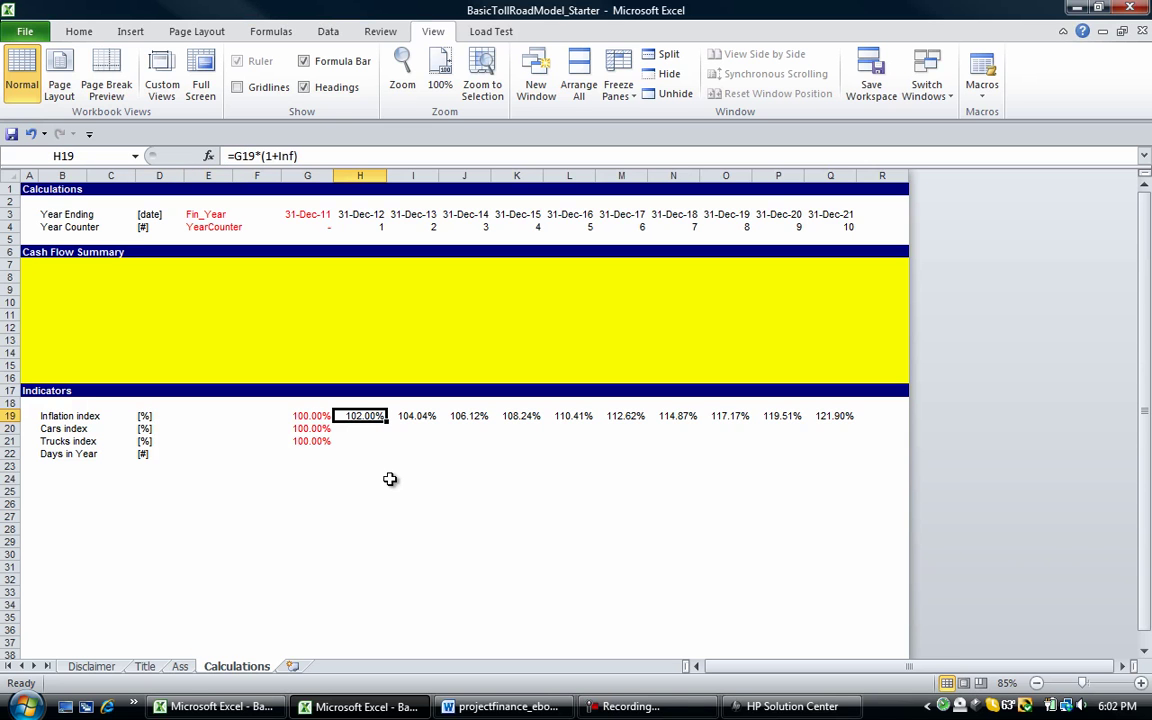
{"action": "key", "text": "Right"}
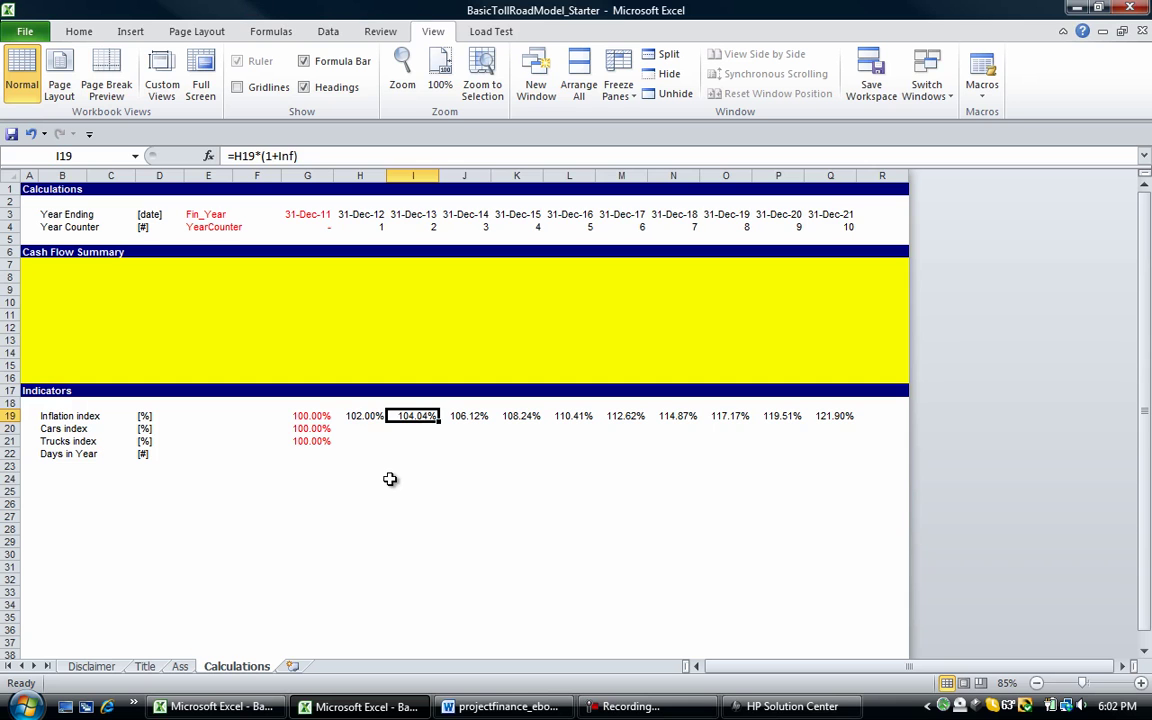
{"action": "key", "text": "Left"}
{"action": "key", "text": "Right"}
{"action": "key", "text": "Right"}
{"action": "key", "text": "Right"}
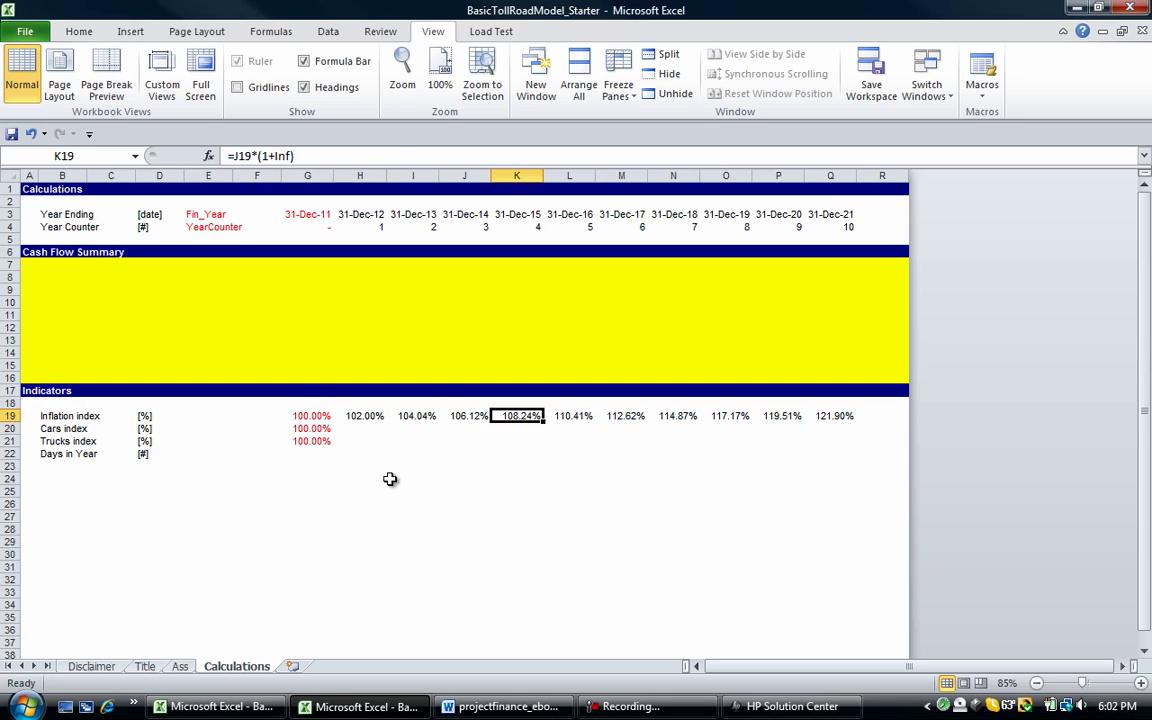
{"action": "key", "text": "Left"}
{"action": "key", "text": "Left"}
{"action": "key", "text": "Left"}
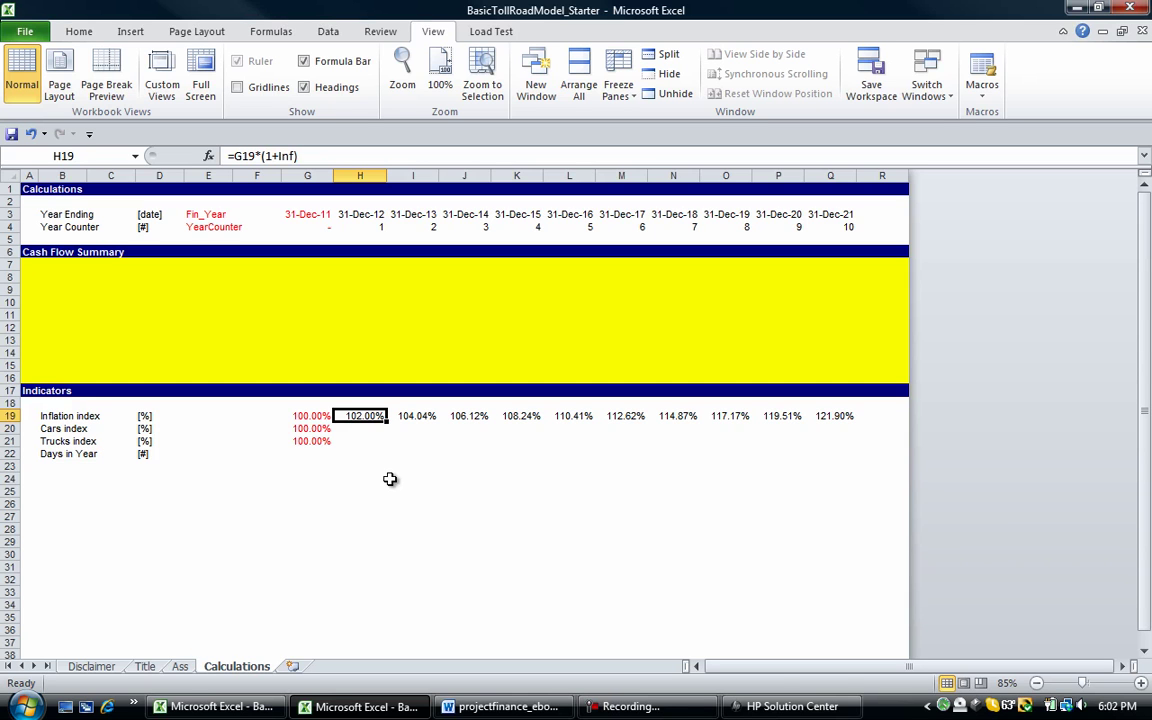
Copy the 31-Dec-12 index formula from H19 down into the Cars and Trucks rows (H20:H21).
{"action": "key", "text": "shift+Down"}
{"action": "key", "text": "ctrl+d"}
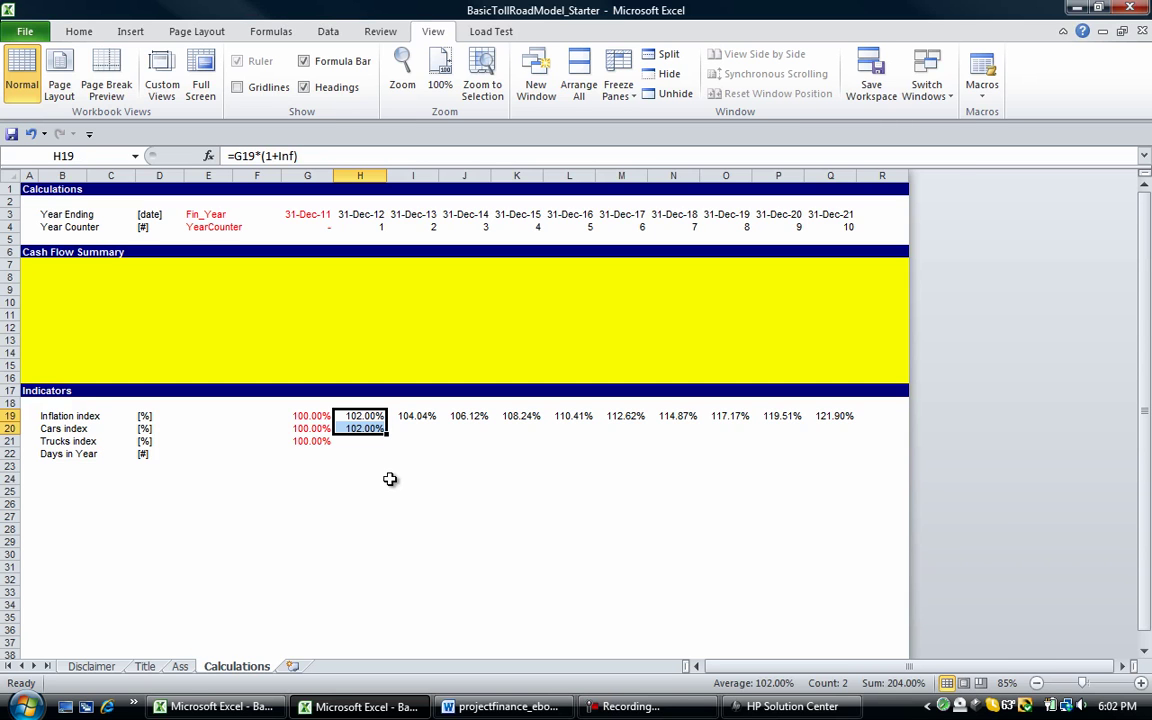
{"action": "key", "text": "shift+Down"}
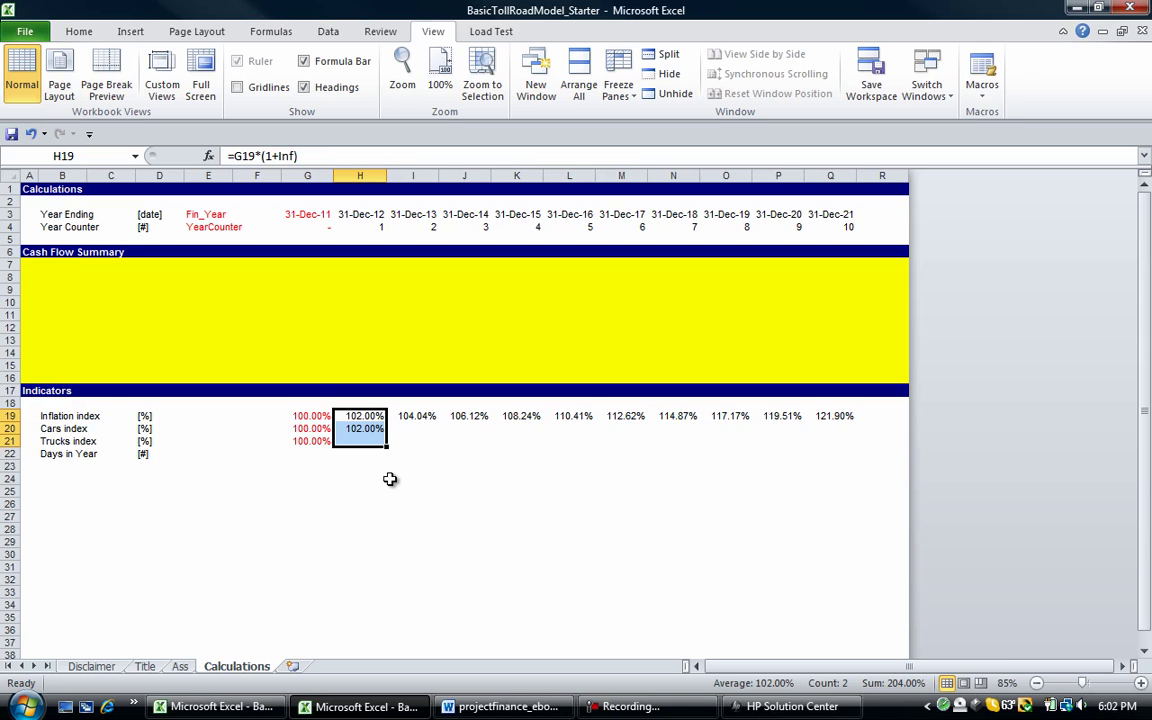
{"action": "key", "text": "ctrl+d"}
In the Cars index formula in H20, look up which Ass-sheet cell the name Inf refers to.
{"action": "key", "text": "Down"}
{"action": "key", "text": "F2"}
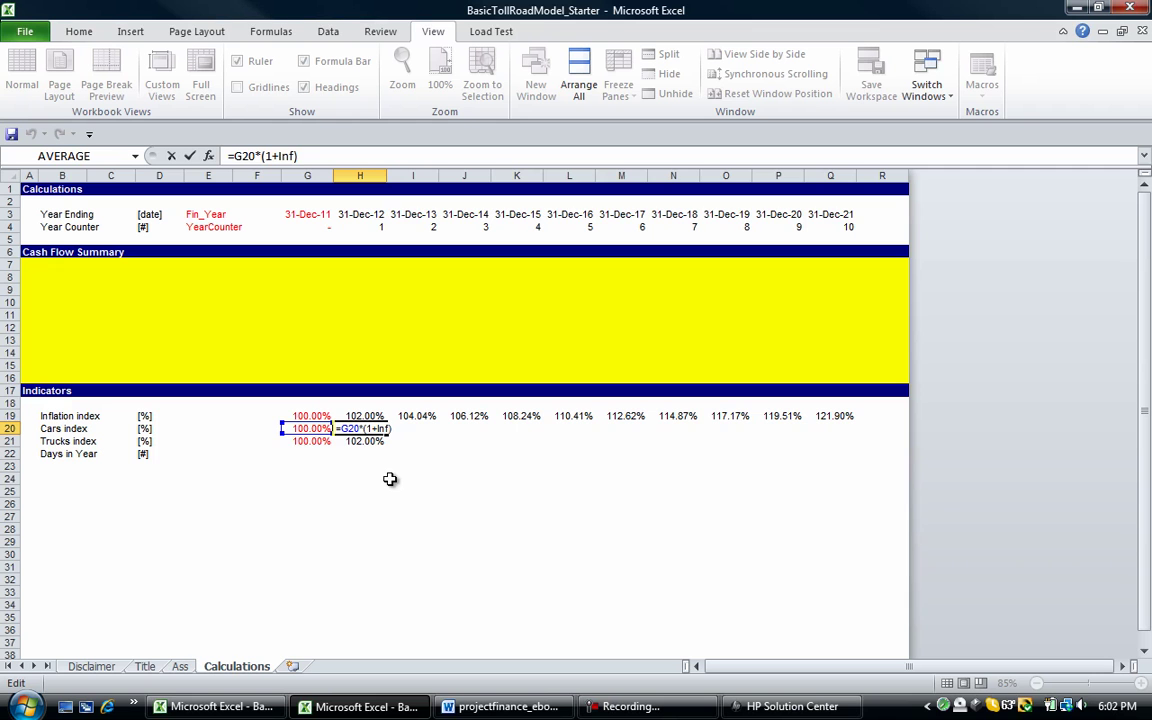
{"action": "key", "text": "Left"}
{"action": "key", "text": "shift+Left"}
{"action": "key", "text": "shift+Left"}
{"action": "key", "text": "shift+Left"}
{"action": "key", "text": "F5"}
{"action": "key", "text": "Return"}
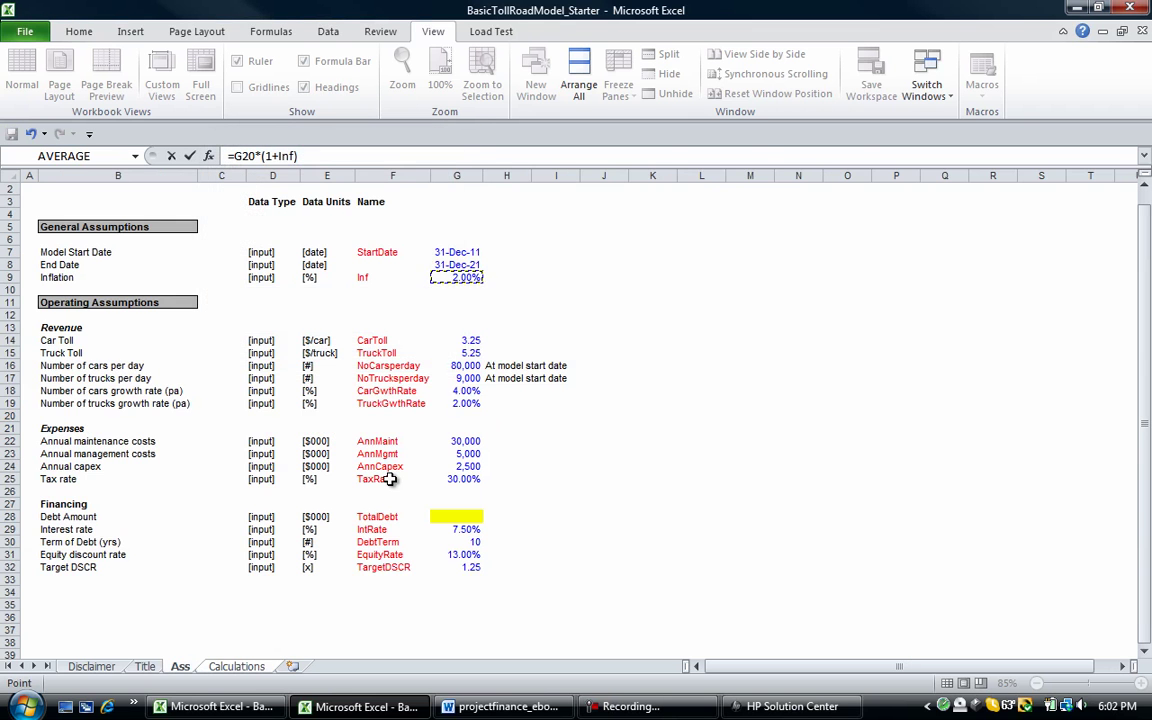
{"action": "key", "text": "Return"}
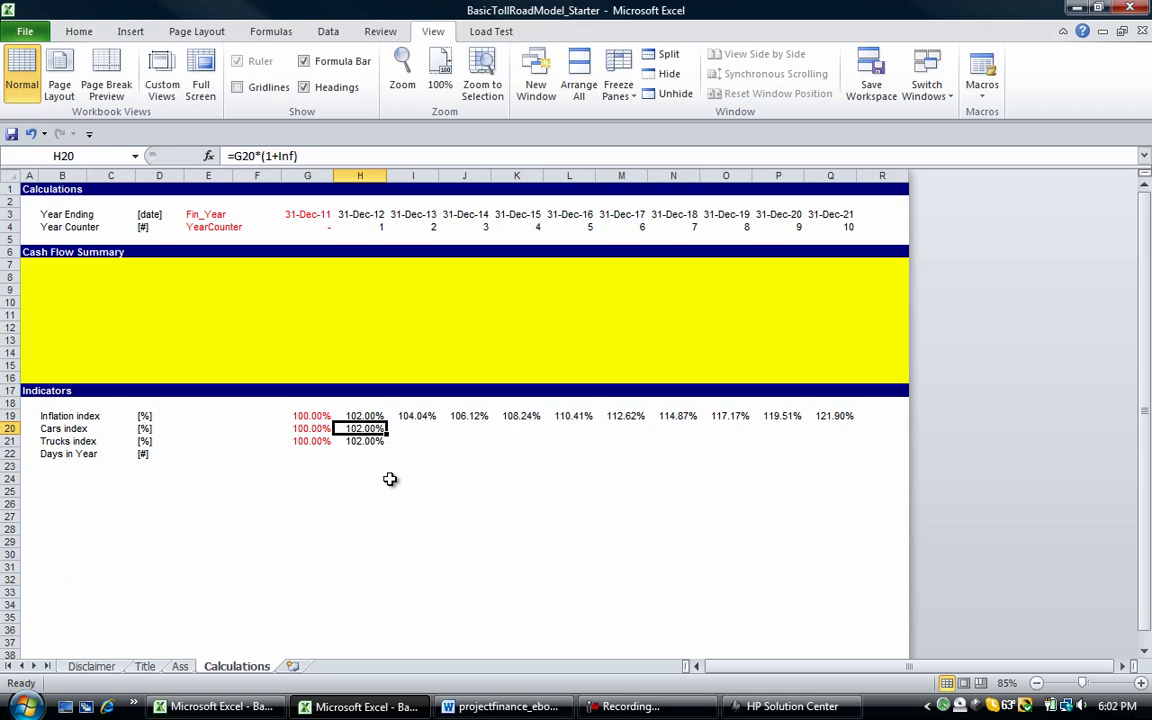
Start replacing Inf in the Cars formula so it reads =G20*(1+Ass!G13).
{"action": "key", "text": "F2"}
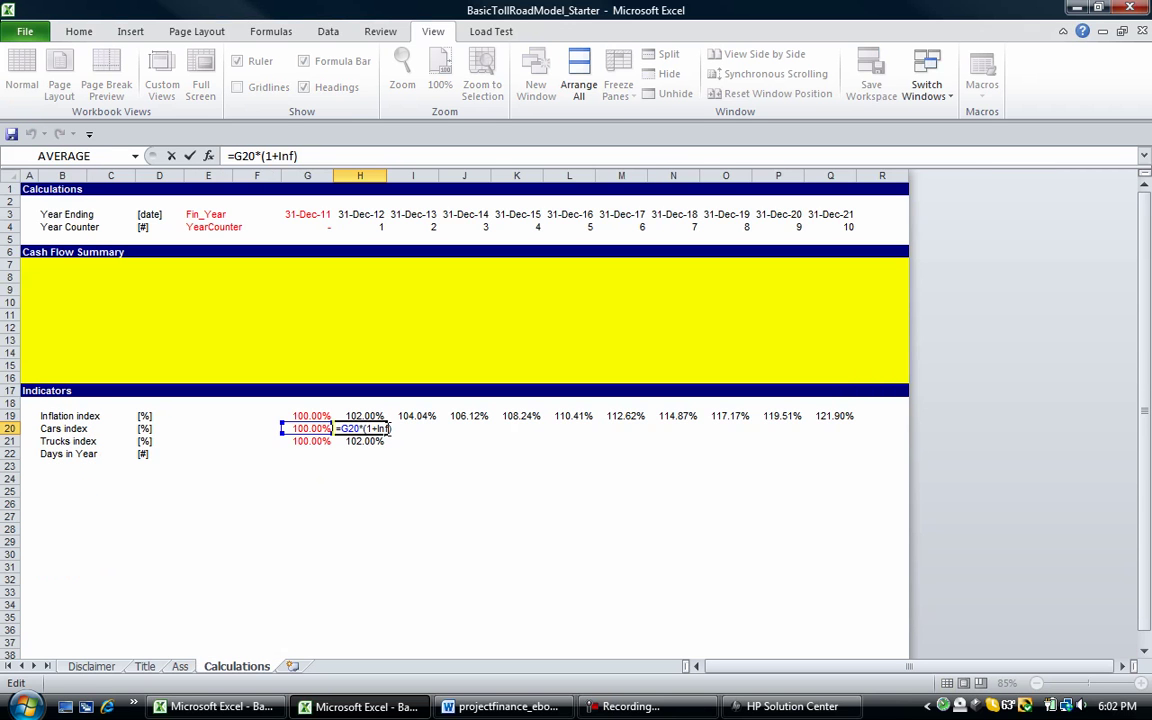
{"action": "double_click", "coordinate": [382, 428]}
{"action": "key", "text": "F5"}
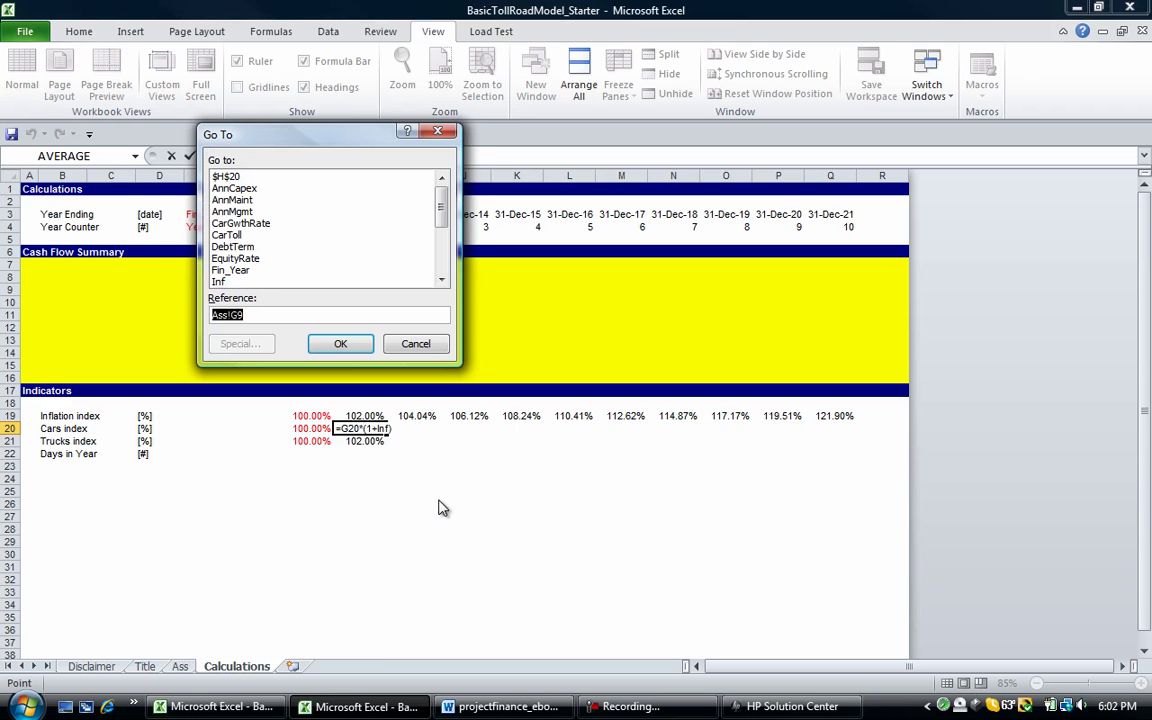
{"action": "key", "text": "Return"}
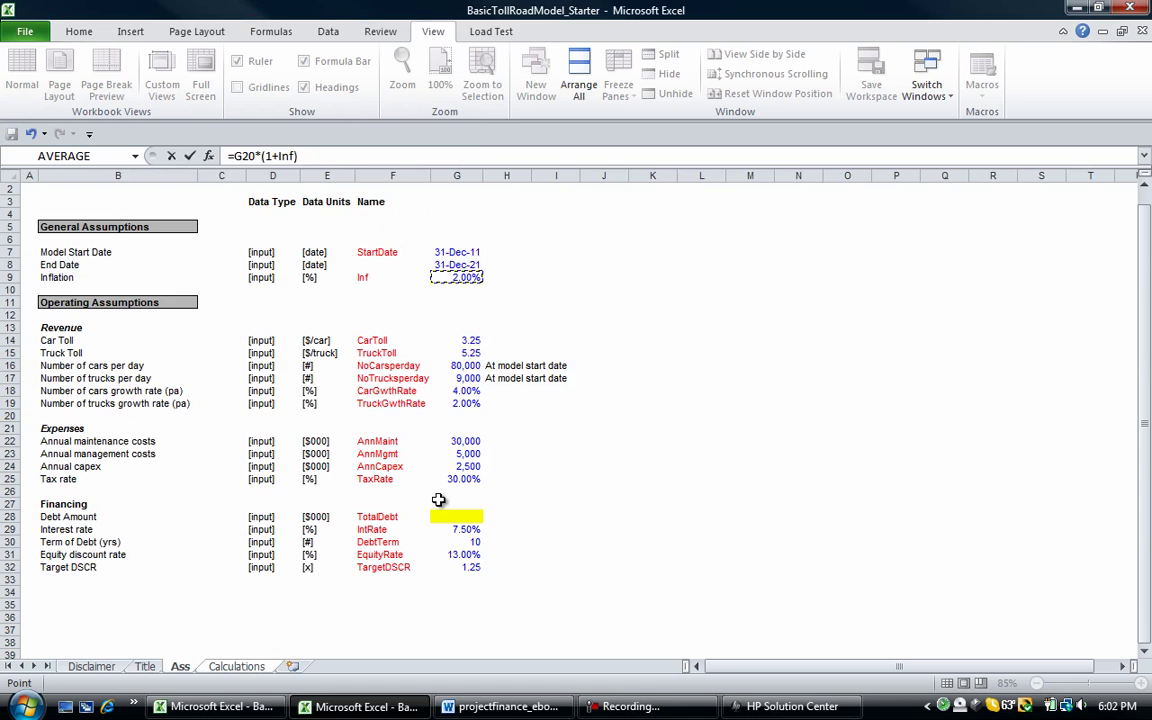
{"action": "key", "text": "Down"}
{"action": "key", "text": "Down"}
{"action": "key", "text": "Down"}
{"action": "key", "text": "Down"}
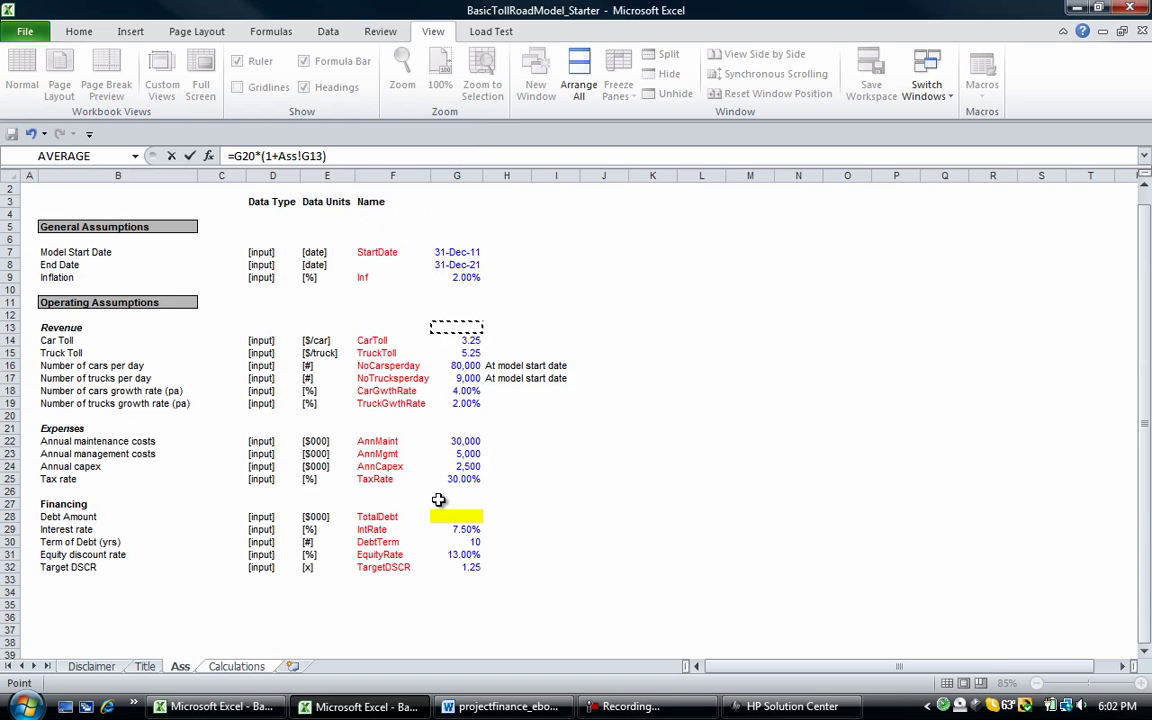